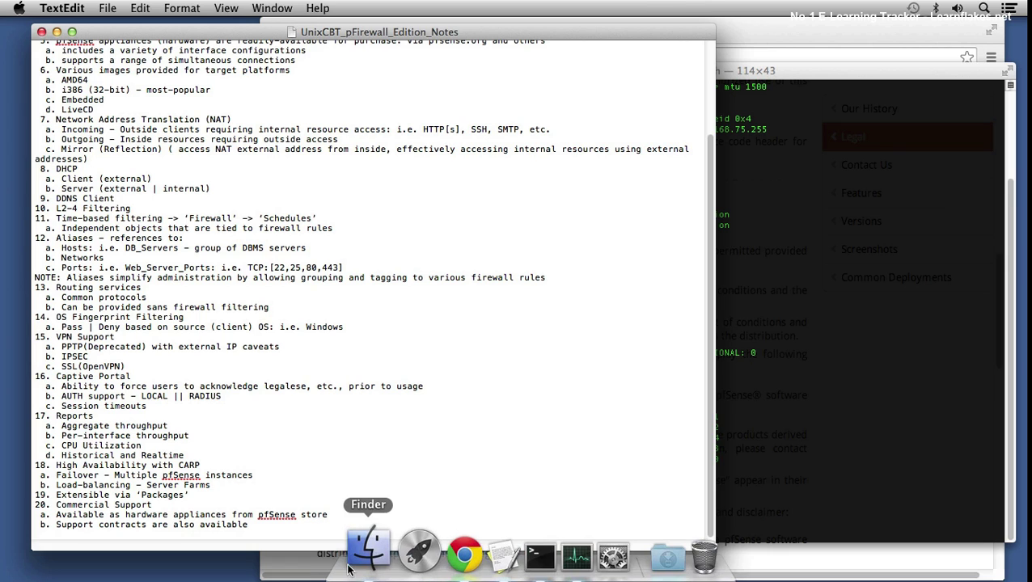
Step: Open the Documents folder in Finder and select the classroom topology PNG
click(368, 548)
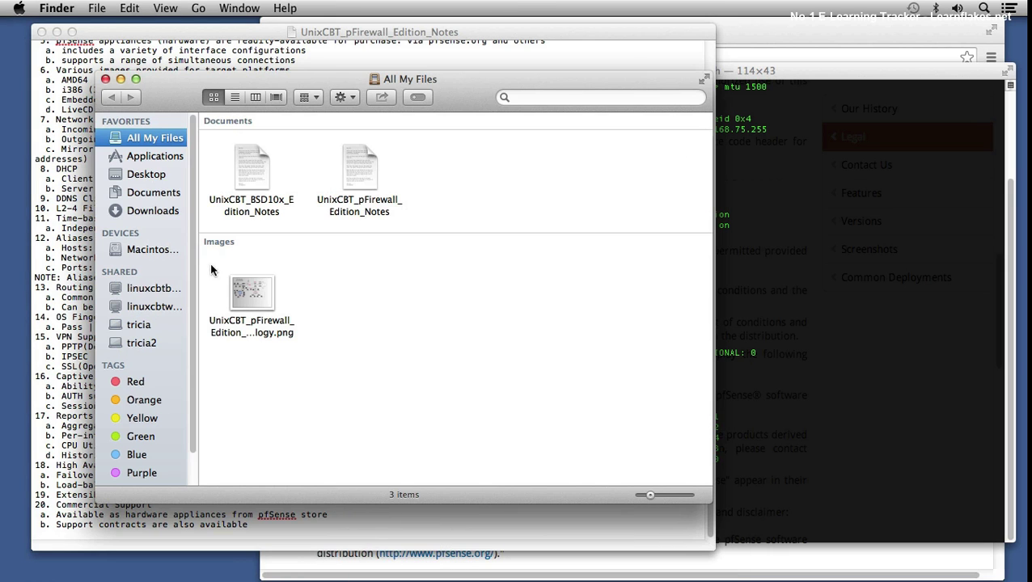
click(165, 197)
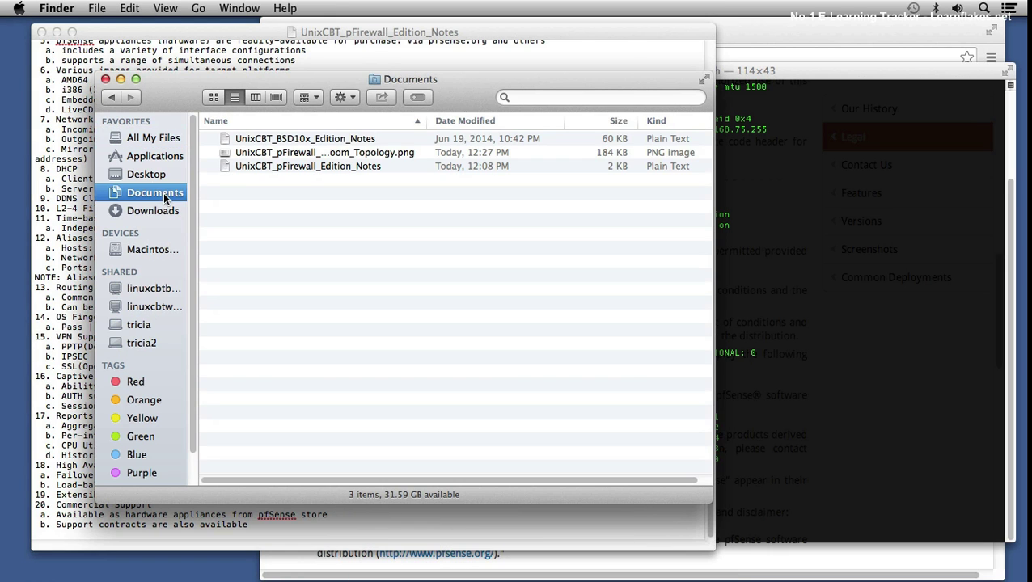
click(315, 153)
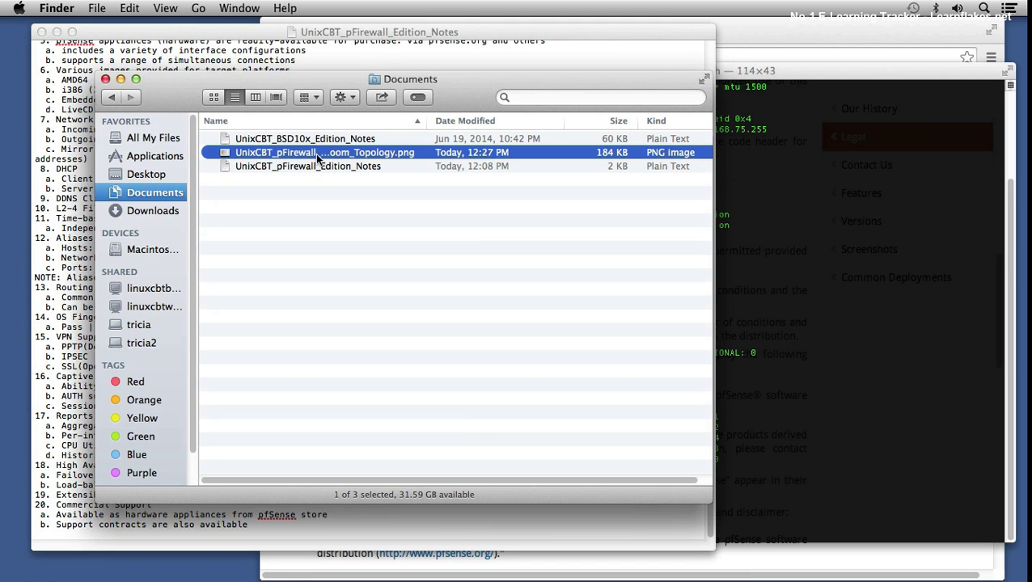
Step: Open the topology PNG in Preview, then move the window right and widen it
double_click(316, 153)
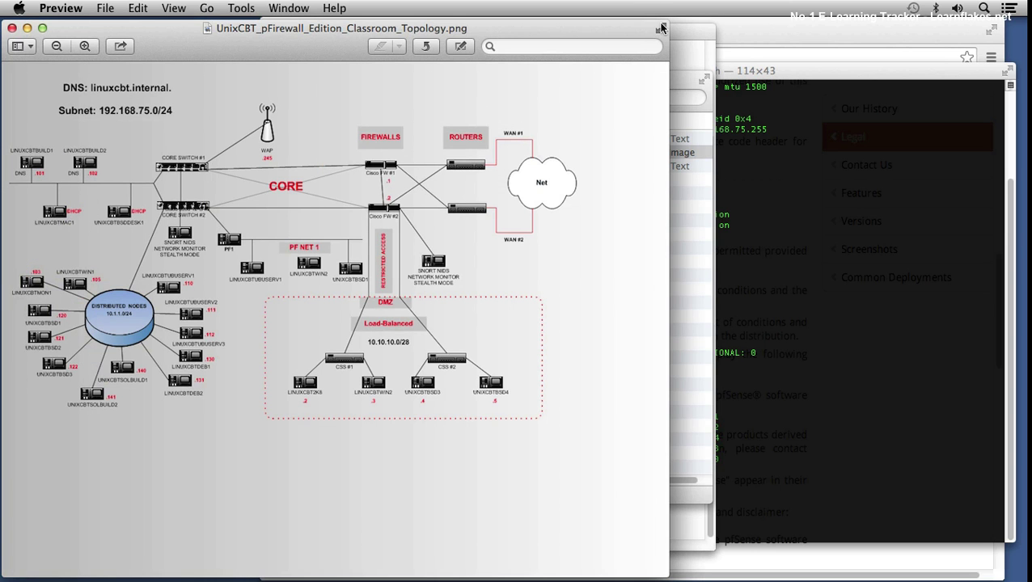
drag(179, 33, 290, 35)
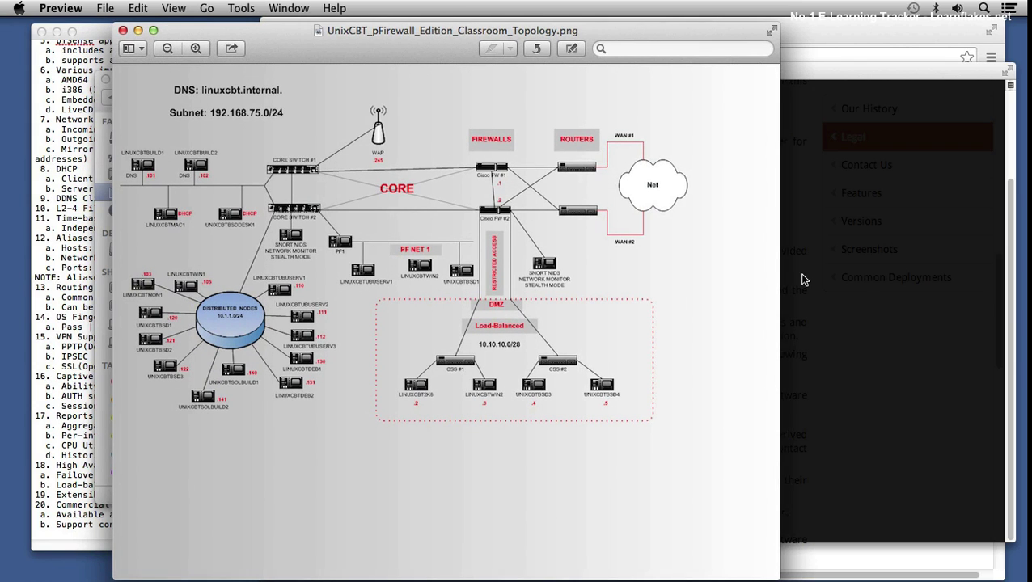
drag(798, 281, 984, 281)
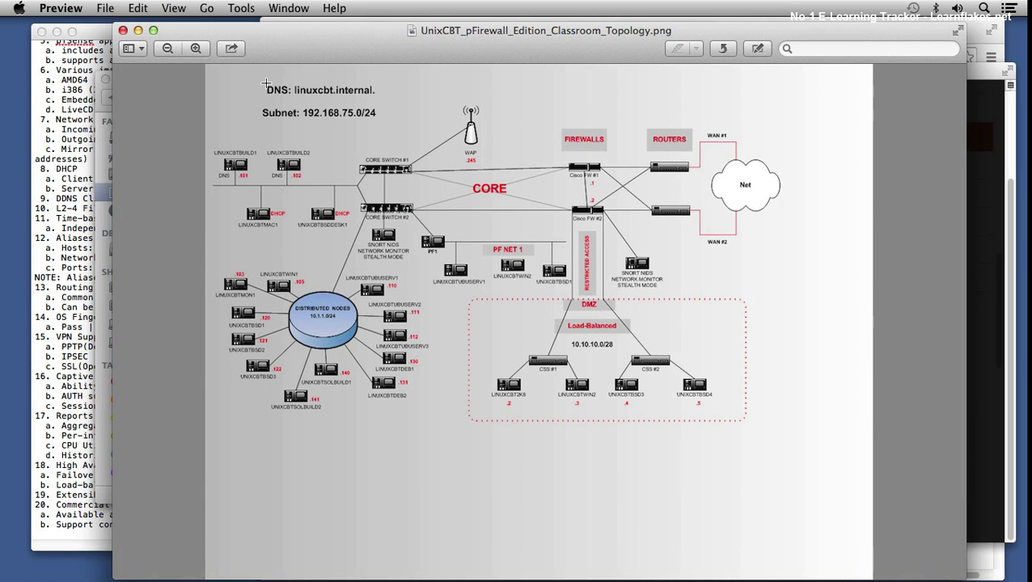
click(195, 49)
Step: Zoom into the topology diagram and scroll through the PF NET 1 and DMZ details
click(196, 48)
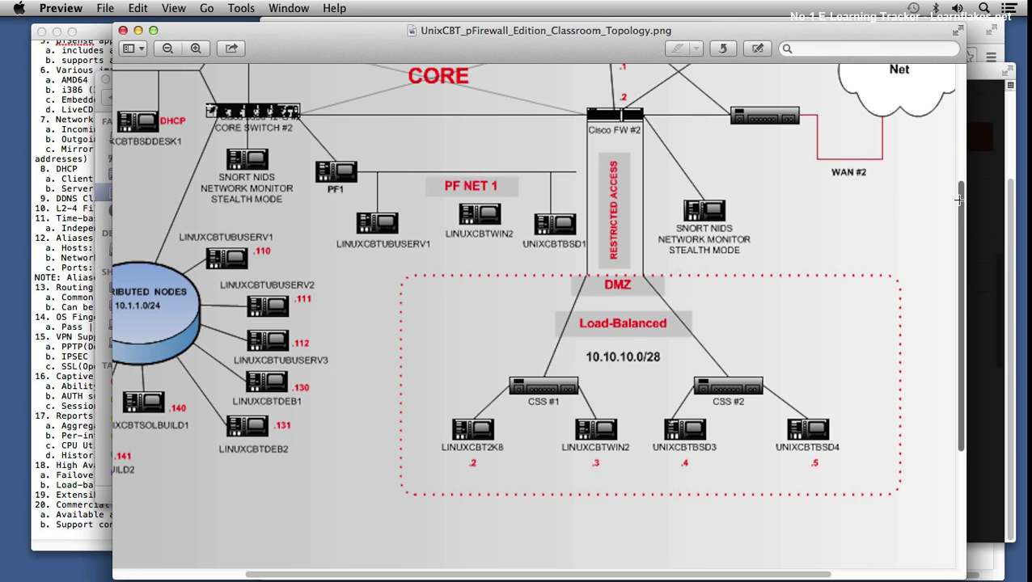
drag(958, 198, 957, 116)
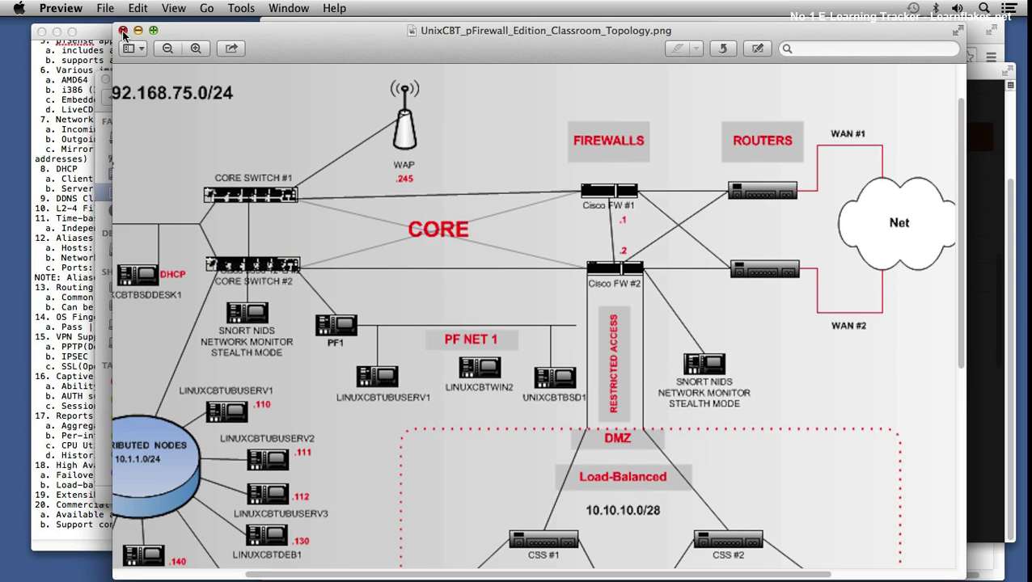
Step: Close Preview and the Documents window, then add blank lines at the end of the notes
click(123, 31)
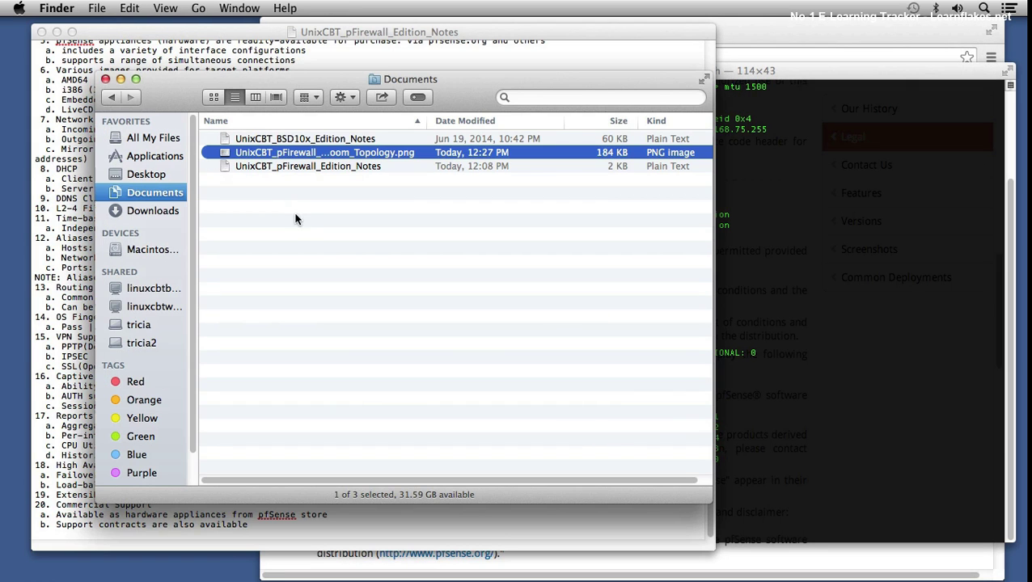
click(104, 79)
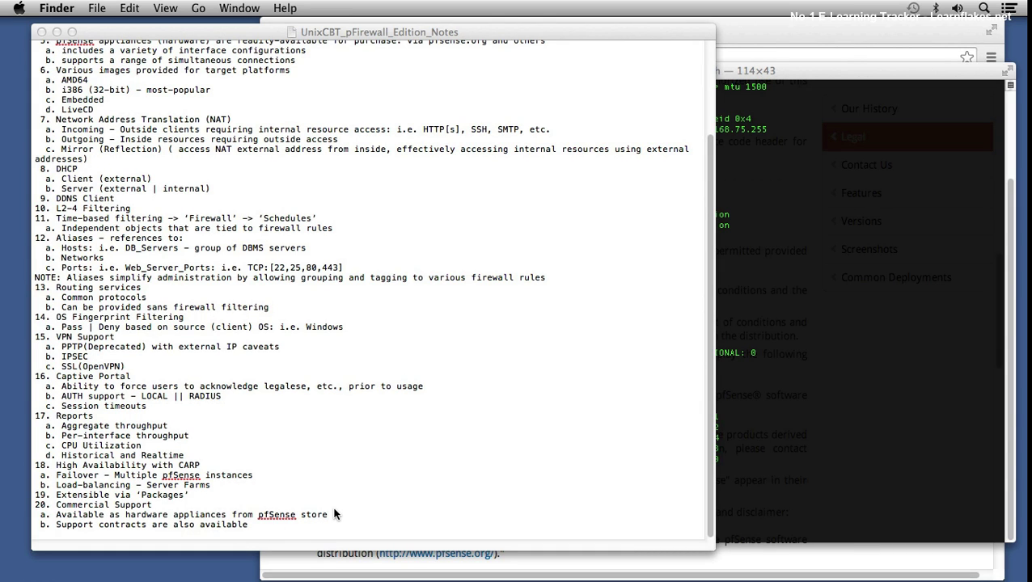
click(281, 532)
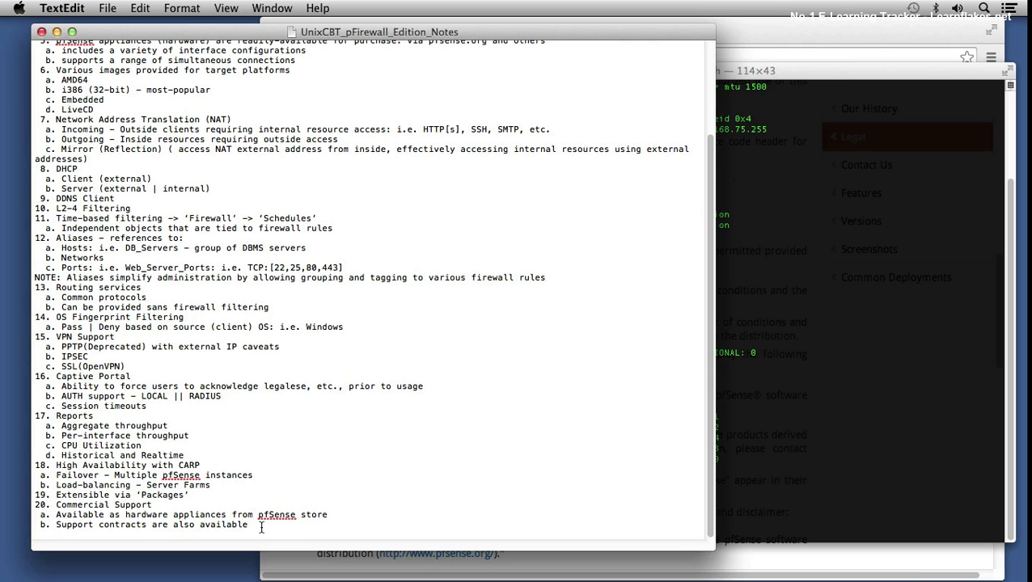
key(Return)
key(Return)
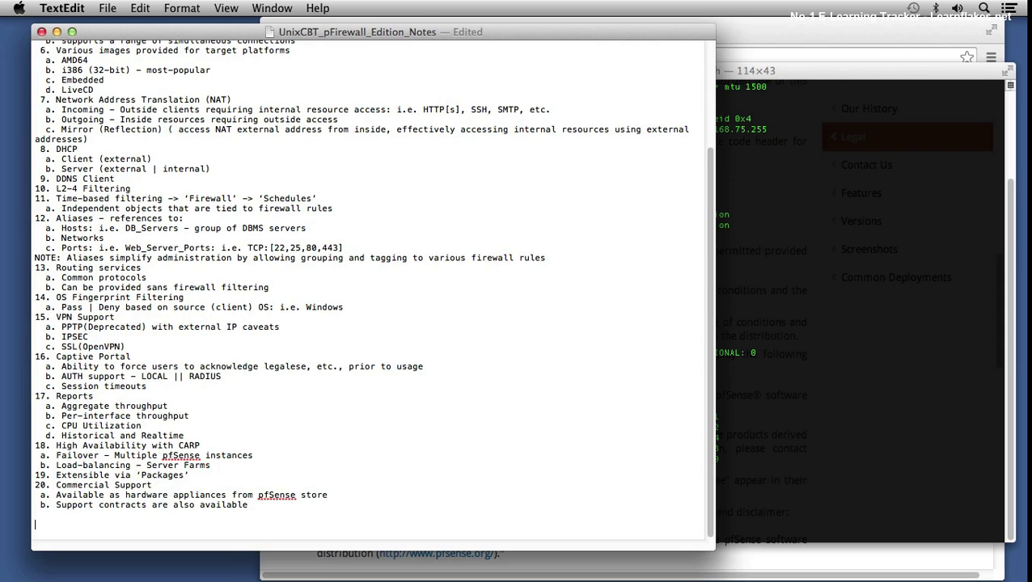
key(Return)
Step: Add the '#Intstallation#' heading, 'Tasks:' and '1. Download 32-bit version of pfSense'
text(#Int)
text(stallation)
text(#)
key(Return)
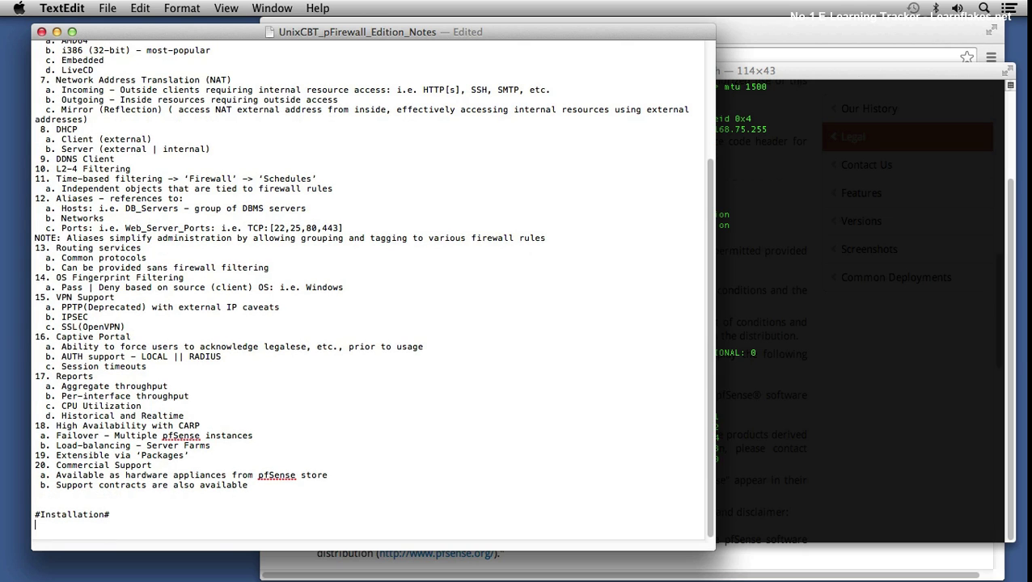
text(Tasks:)
key(Return)
text(1. Download 32-)
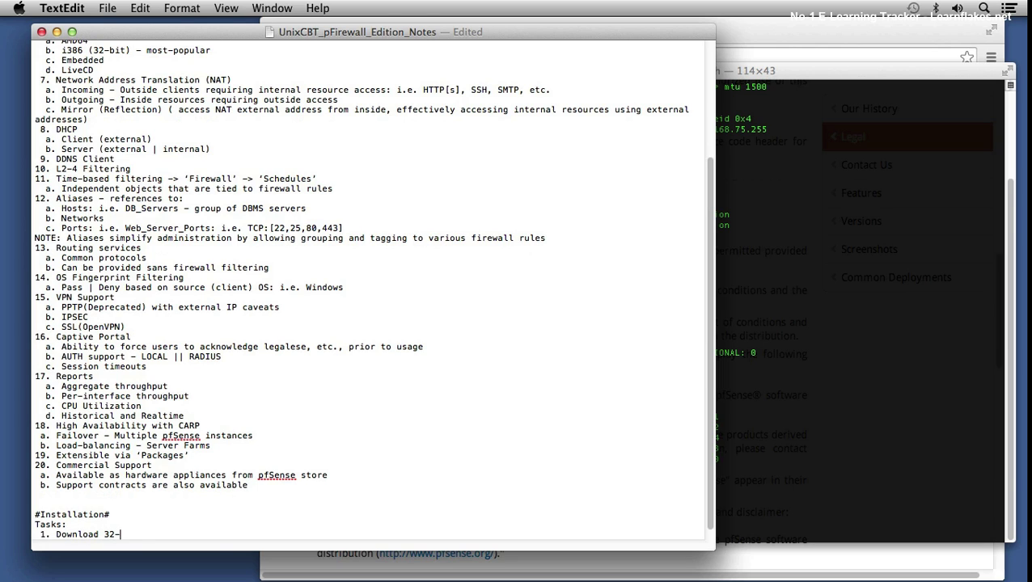
text(bit version of pfSense)
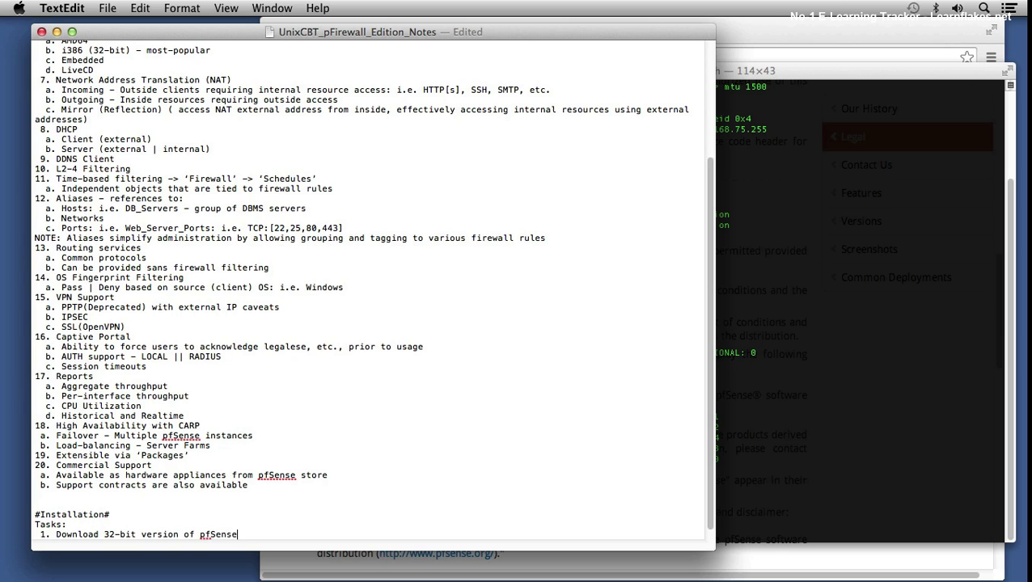
key(Return)
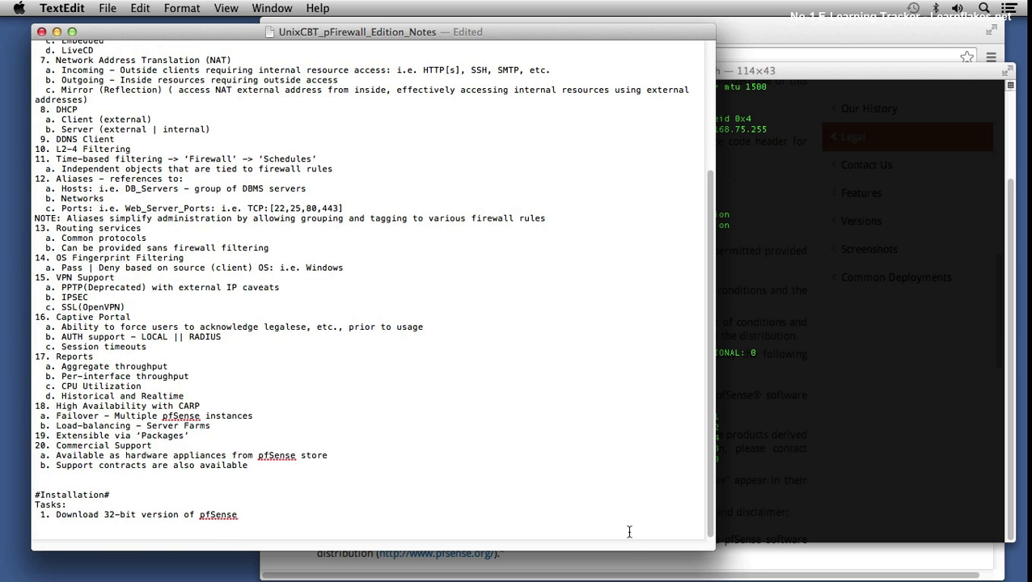
Step: In Chrome, go from the About pfSense page to the pfSense Downloads page
click(611, 573)
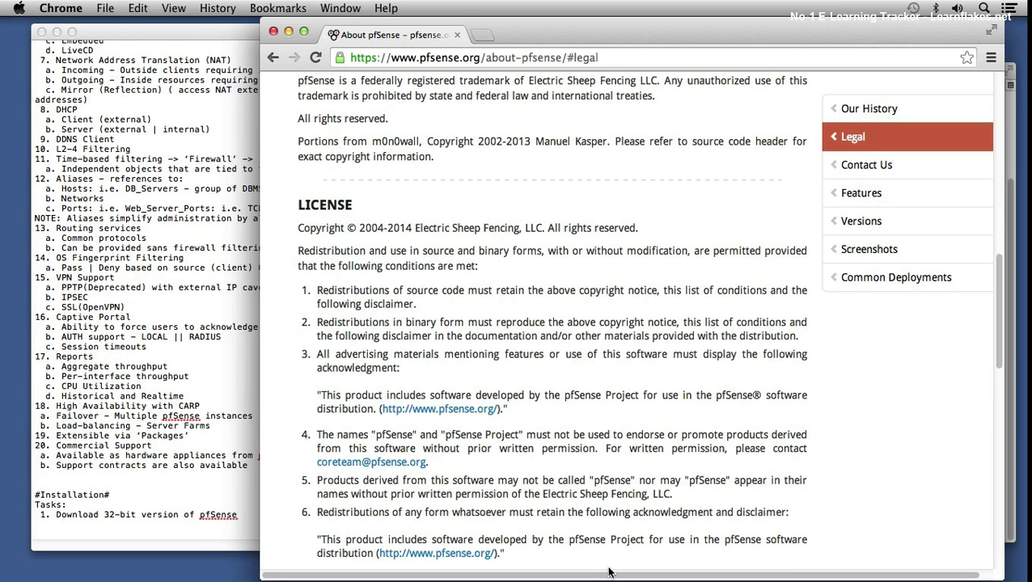
scroll(453, 266, up, 4)
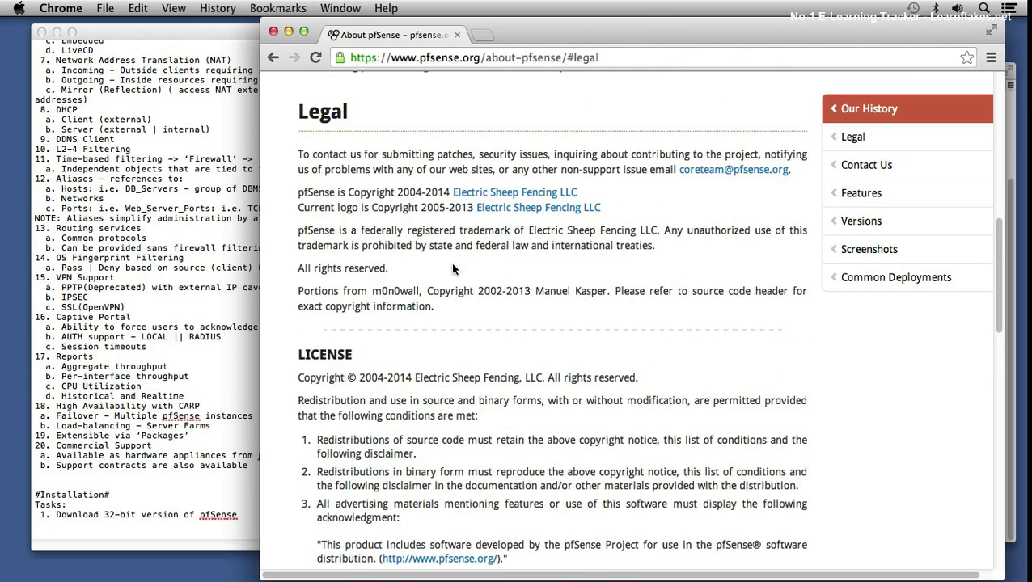
scroll(453, 269, up, 10)
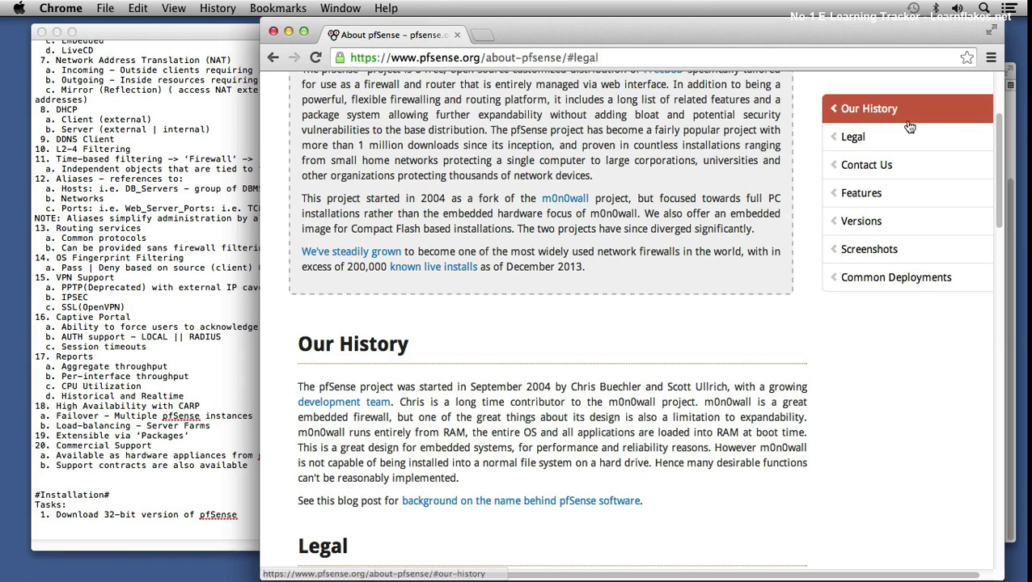
drag(999, 125, 1000, 74)
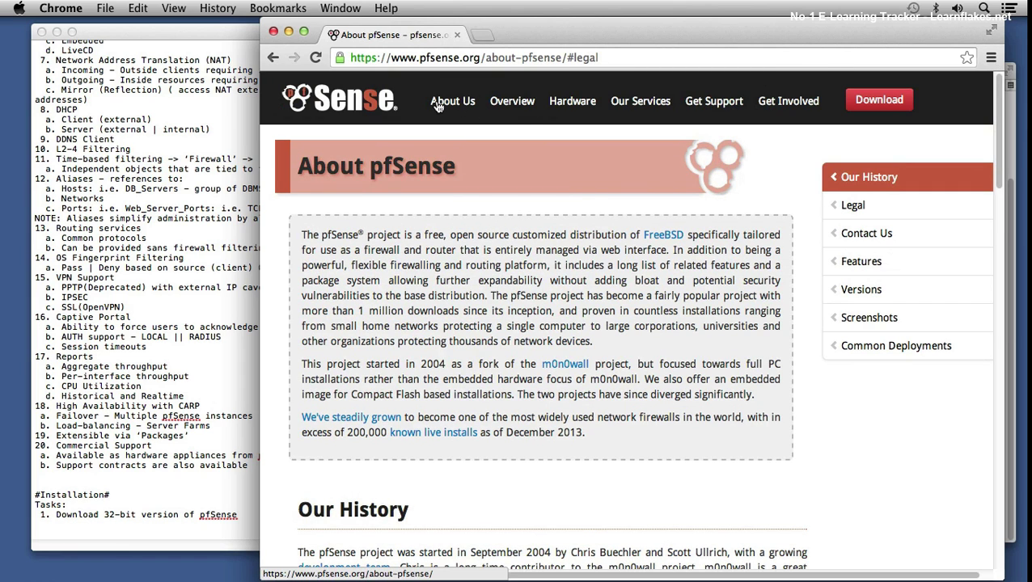
click(882, 103)
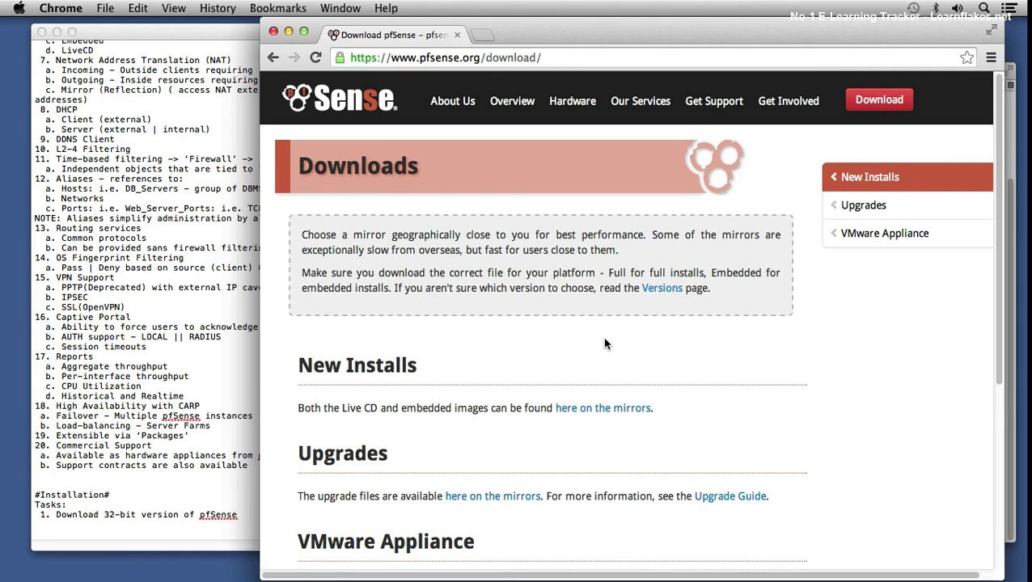
scroll(580, 386, down, 1)
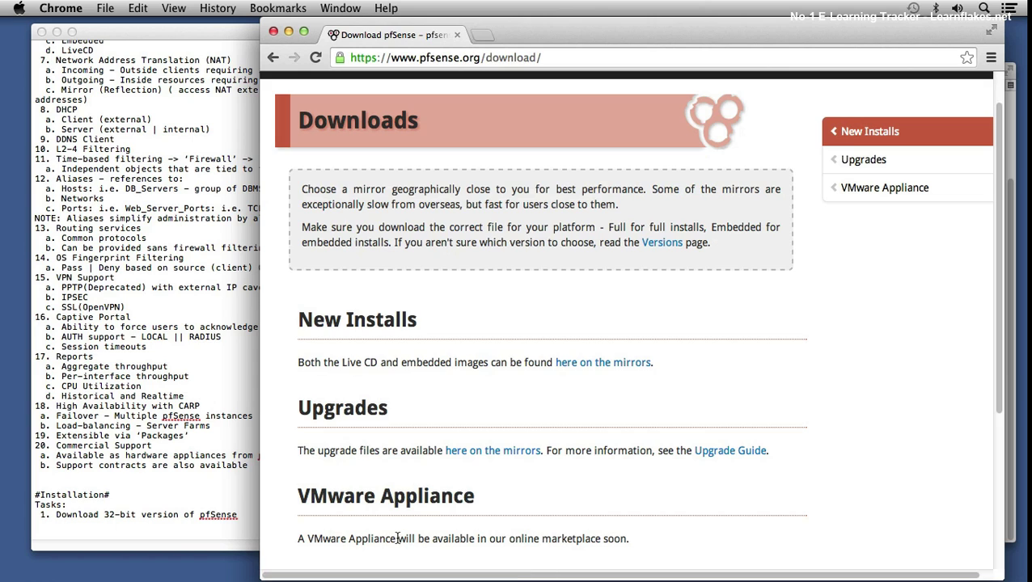
Step: On the mirror selection page, choose i386 (32-bit) architecture and the Live CD with Installer platform
click(585, 365)
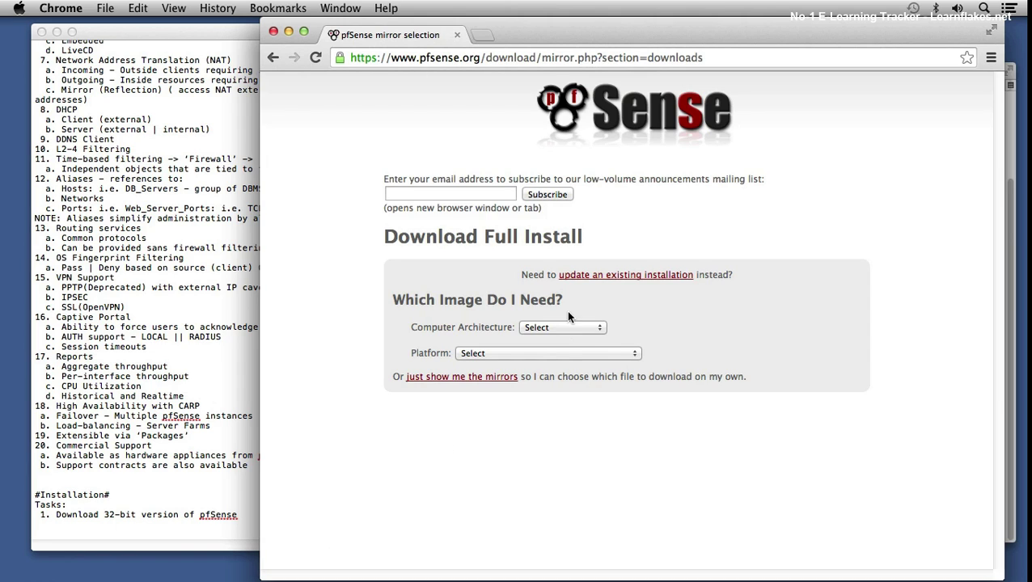
click(561, 329)
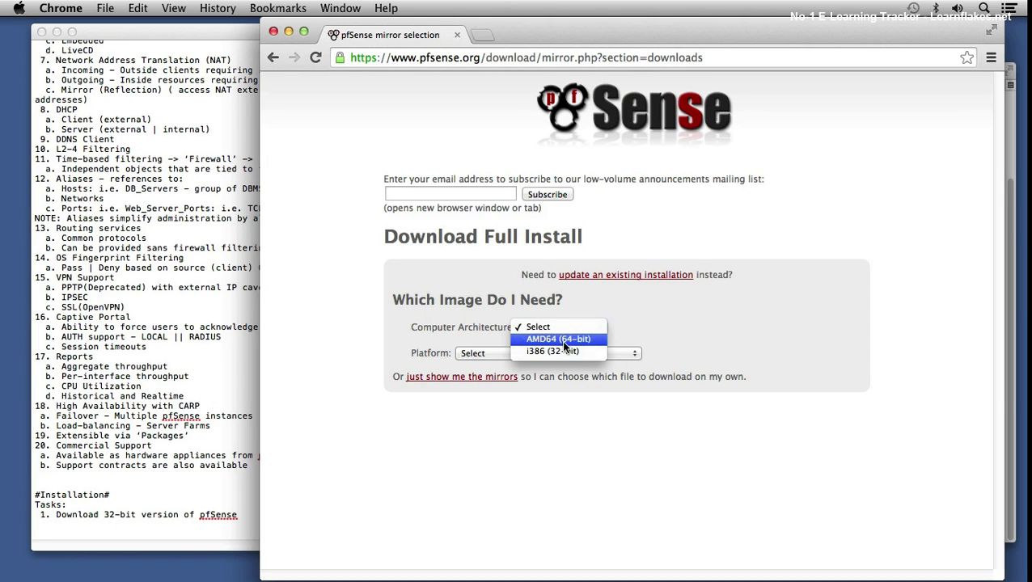
click(553, 350)
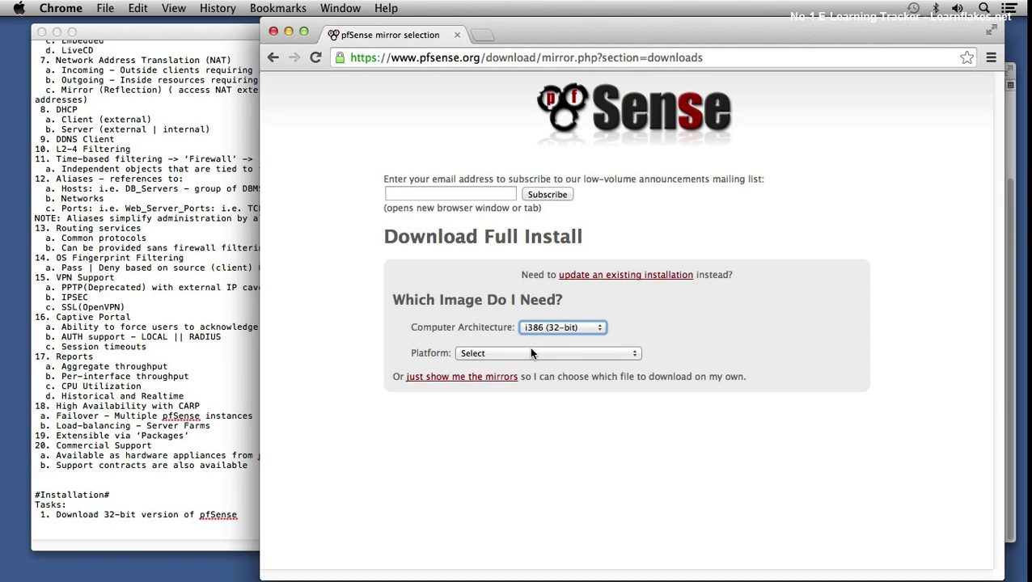
click(527, 353)
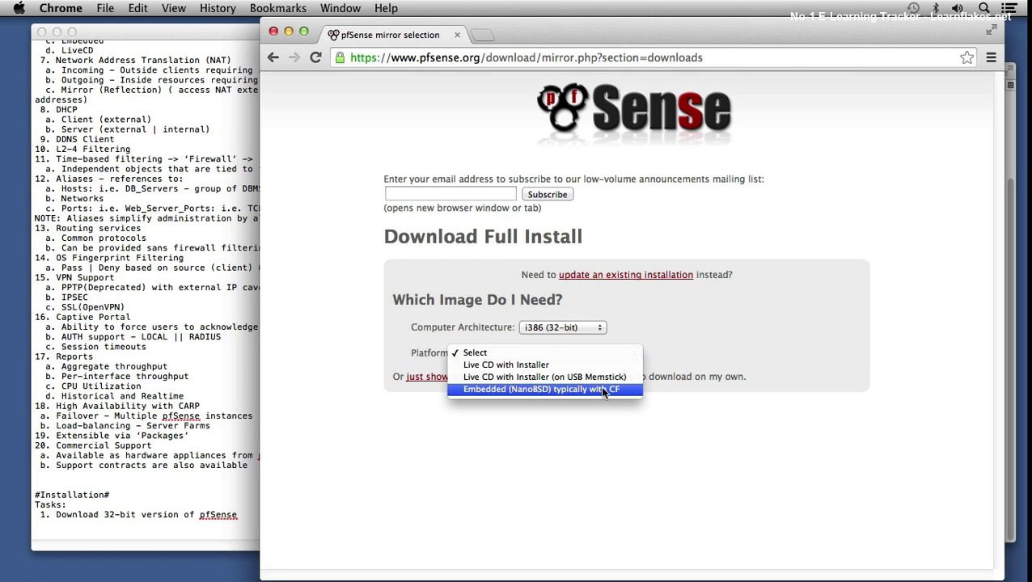
click(514, 370)
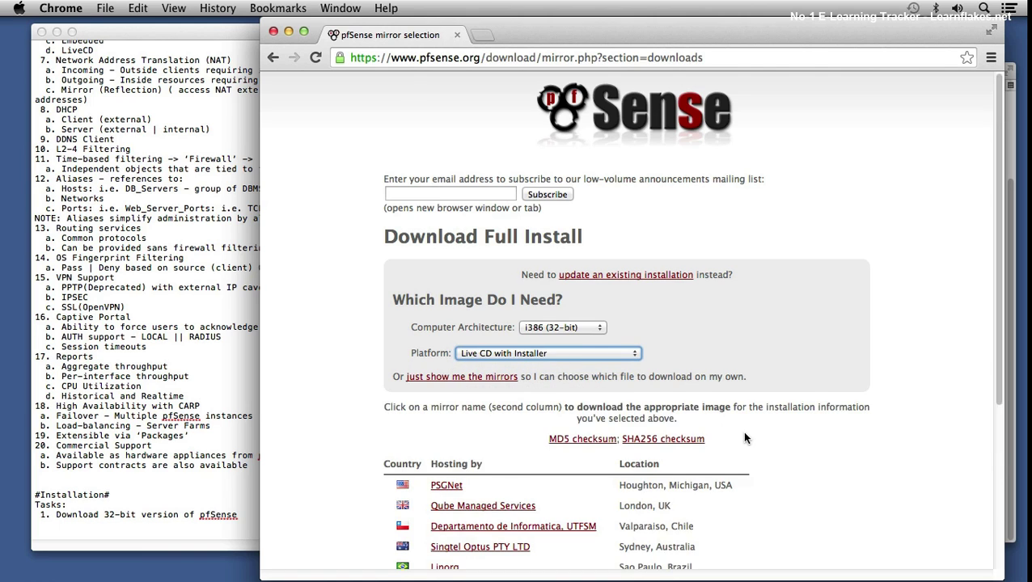
Step: Download pfSense-LiveCD-2.1.4-RELEASE-i386.iso.gz from the NYI.net mirror
scroll(744, 437, down, 5)
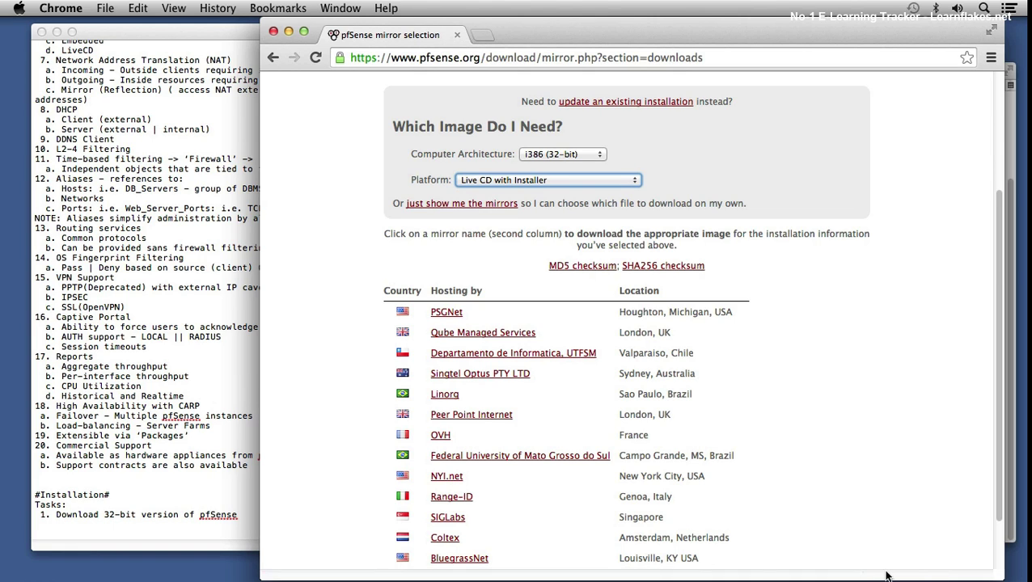
click(458, 477)
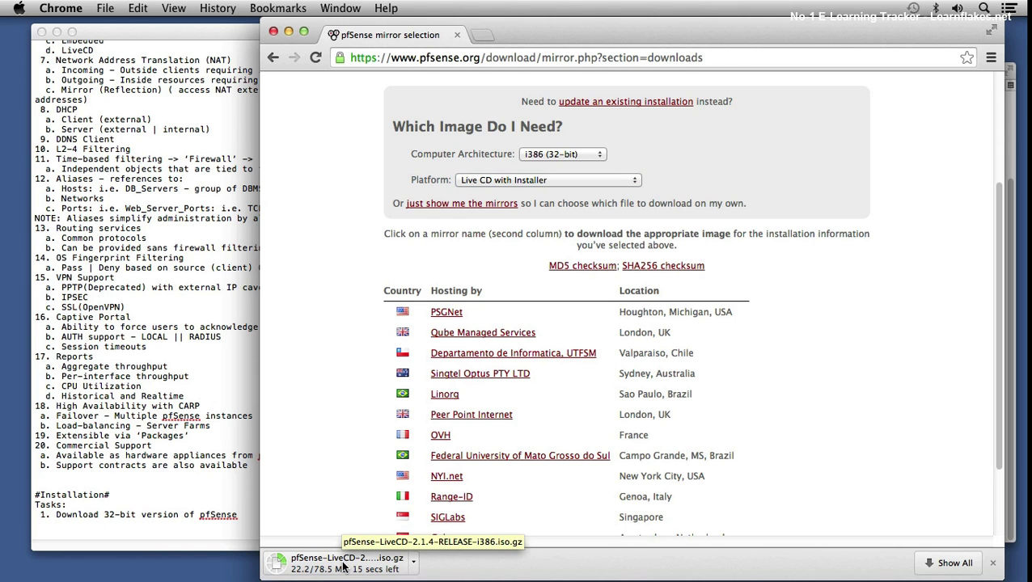
Step: Add sub-items 'a. File is gzip compressed' and 'b.' under the download task in the notes
click(136, 520)
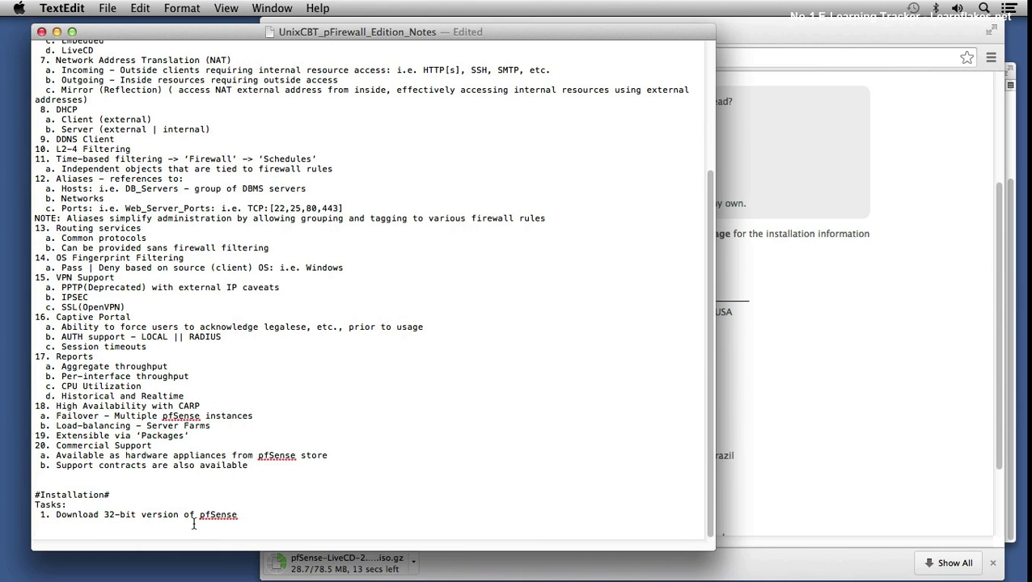
key(Return)
text(a. File is gz)
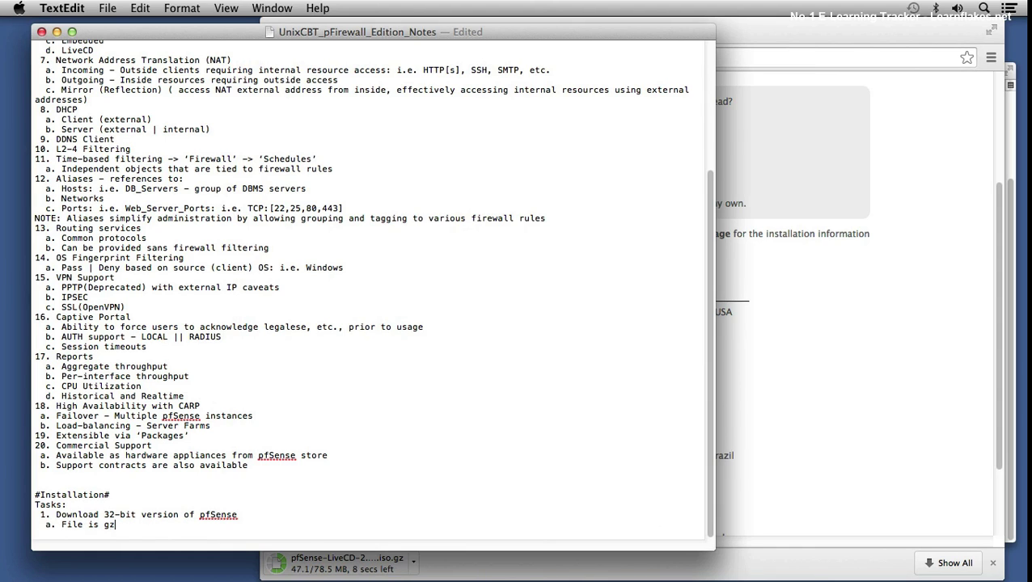
text(ip compressed)
key(Return)
text(b.)
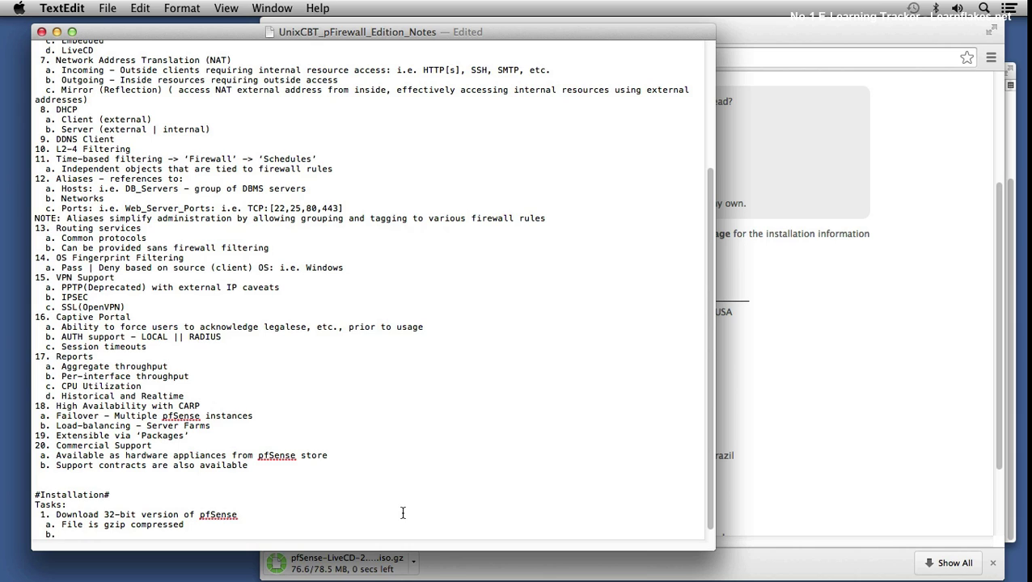
click(457, 570)
Step: Reveal the downloaded archive in Finder and expand it into the i386 ISO
click(413, 563)
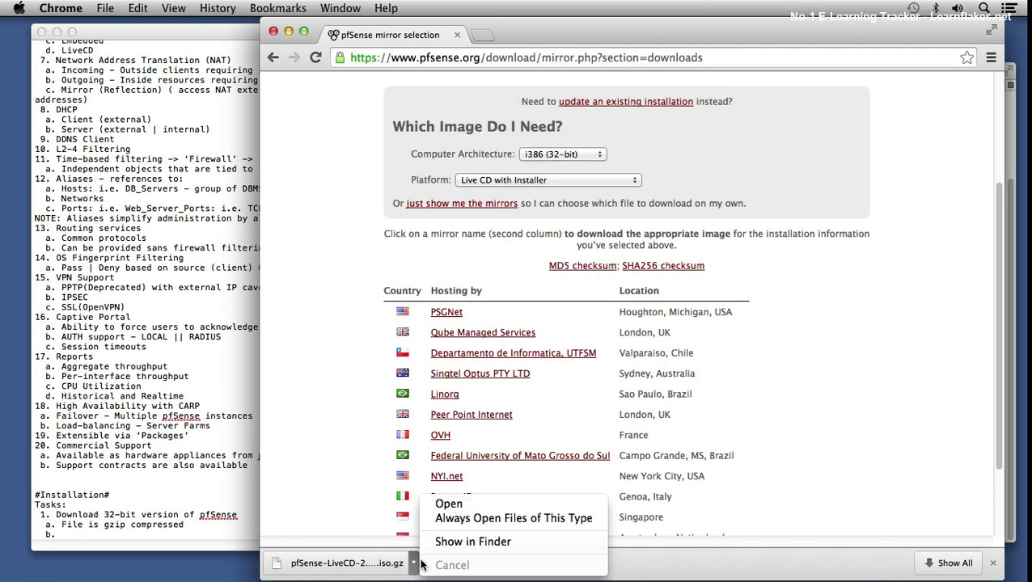
click(462, 542)
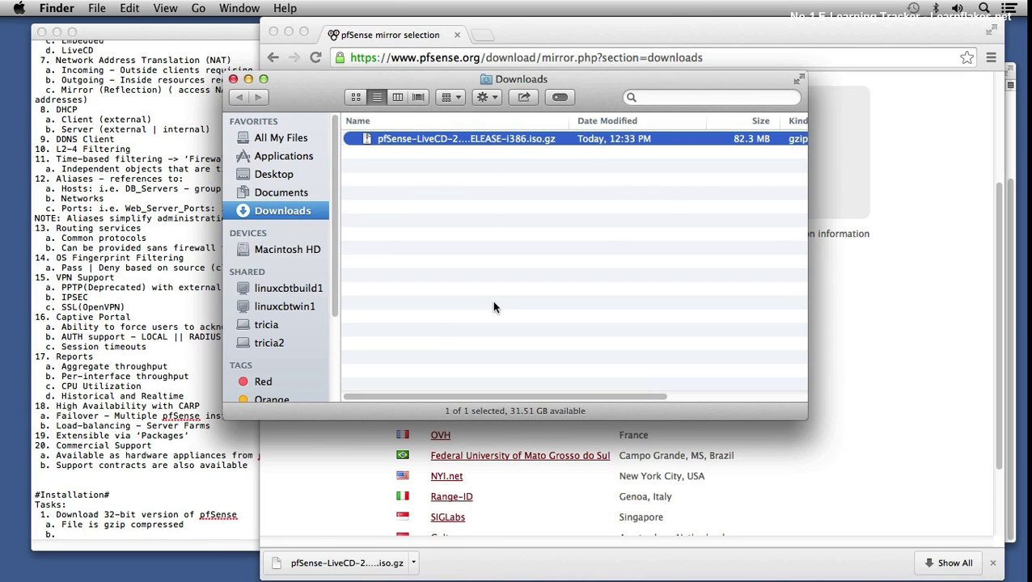
double_click(418, 142)
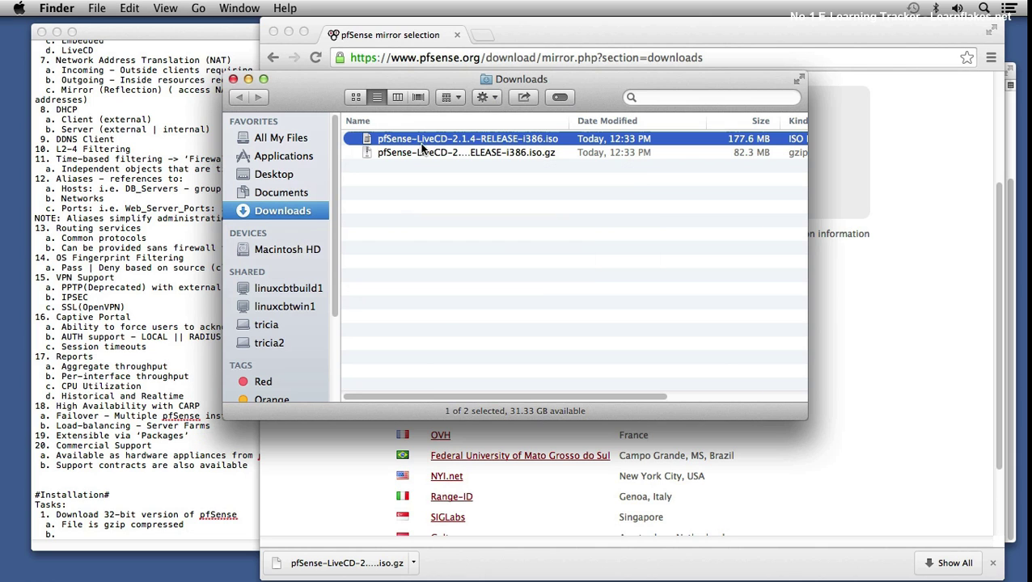
drag(806, 418, 967, 470)
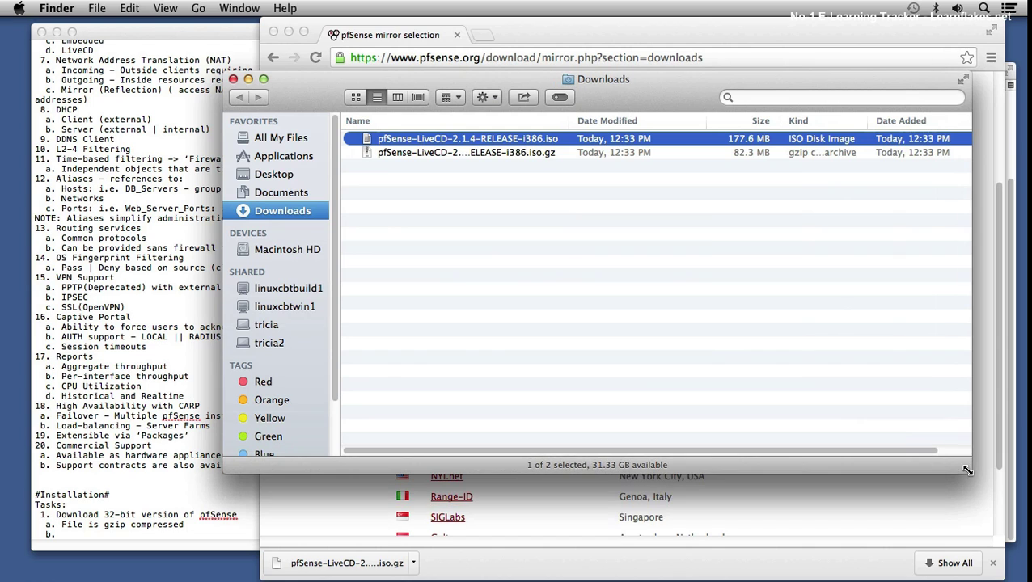
Step: Move the leftover .iso.gz to the Trash, leaving only pfSense-LiveCD-2.1.4-RELEASE-i386.iso
click(516, 152)
right_click(516, 152)
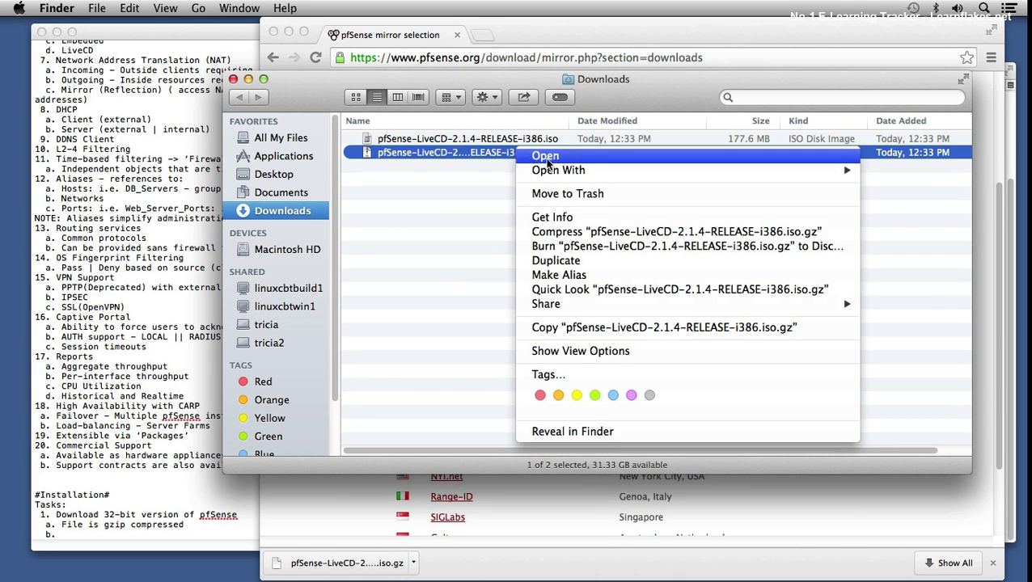
click(567, 196)
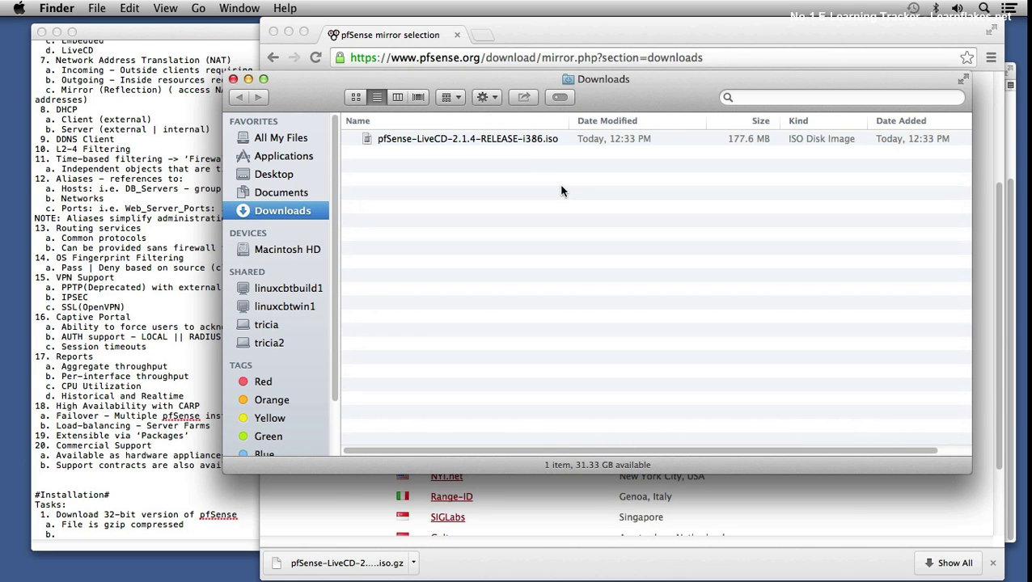
click(453, 142)
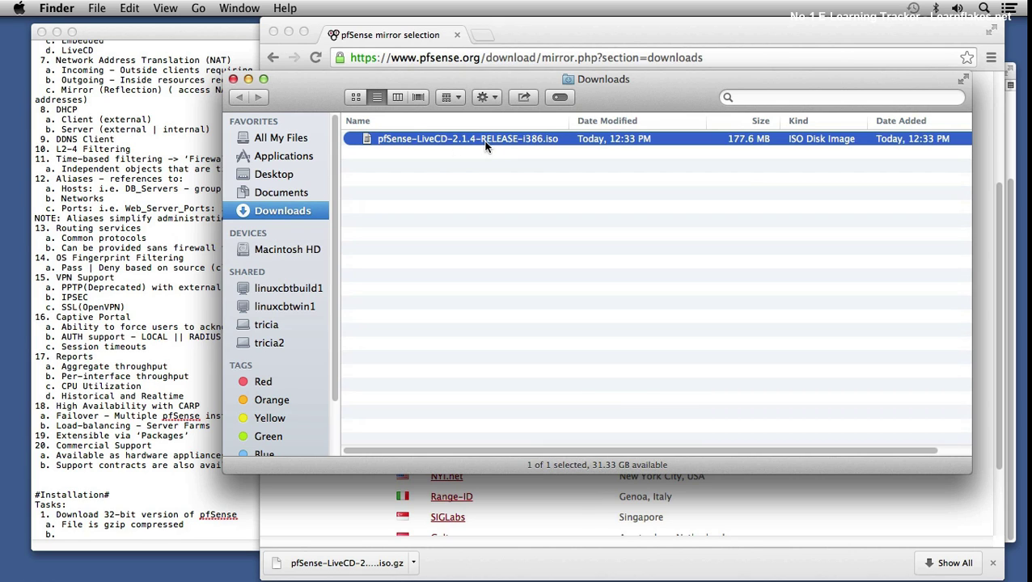
drag(490, 75, 418, 154)
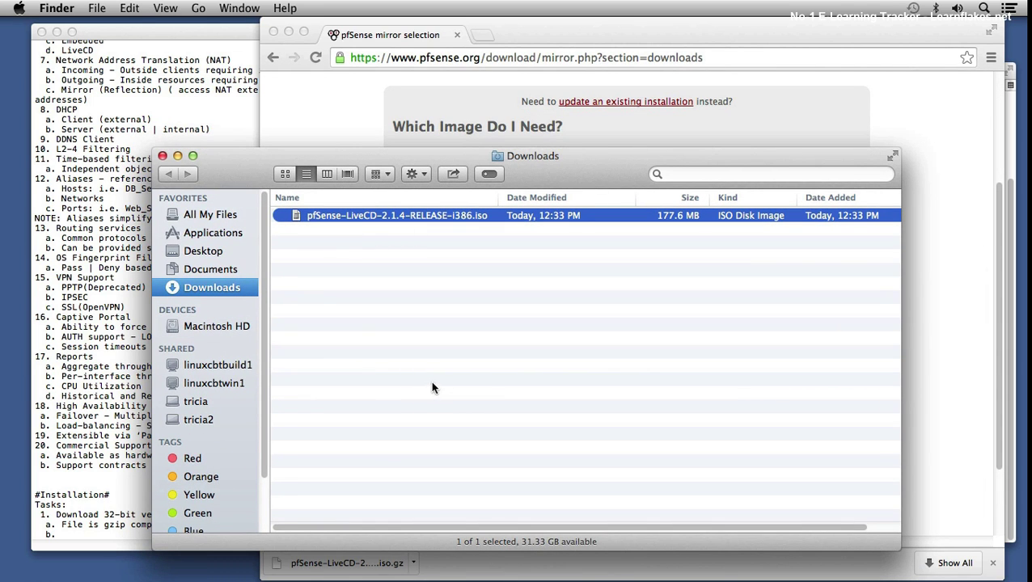
mouse_move(263, 579)
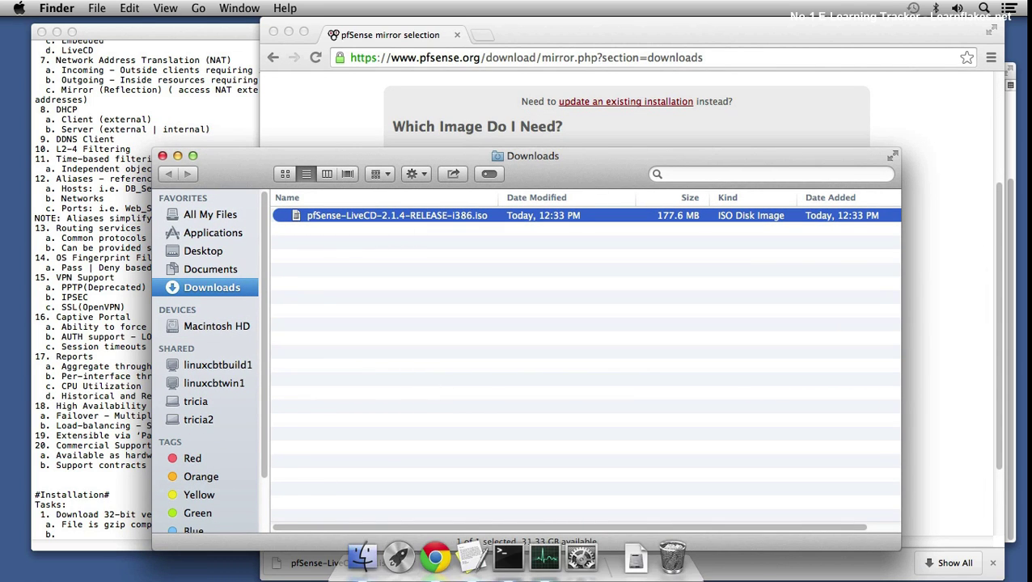
click(508, 556)
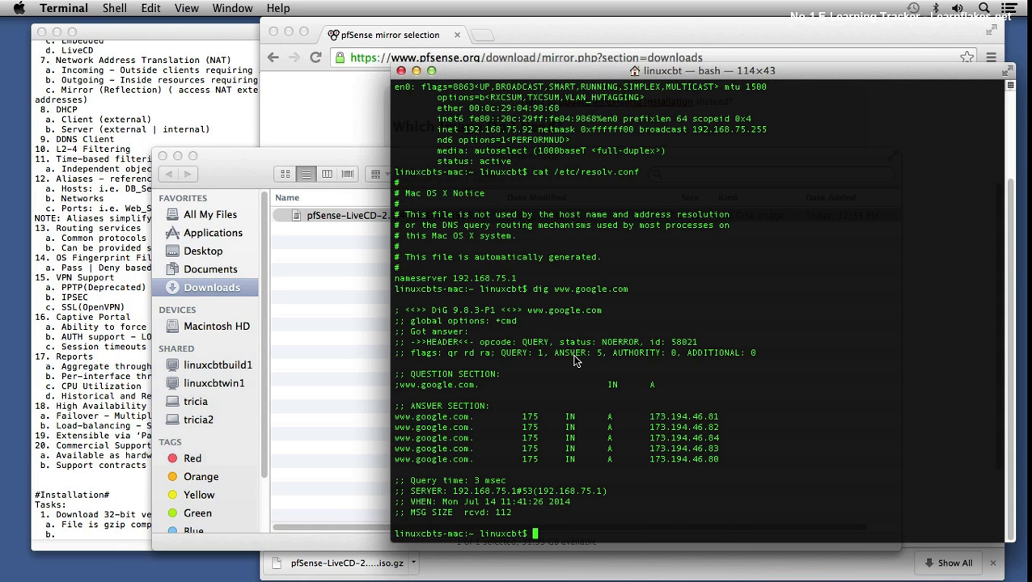
text(scp)
text(~/Downloads/)
key(Tab)
key(Tab)
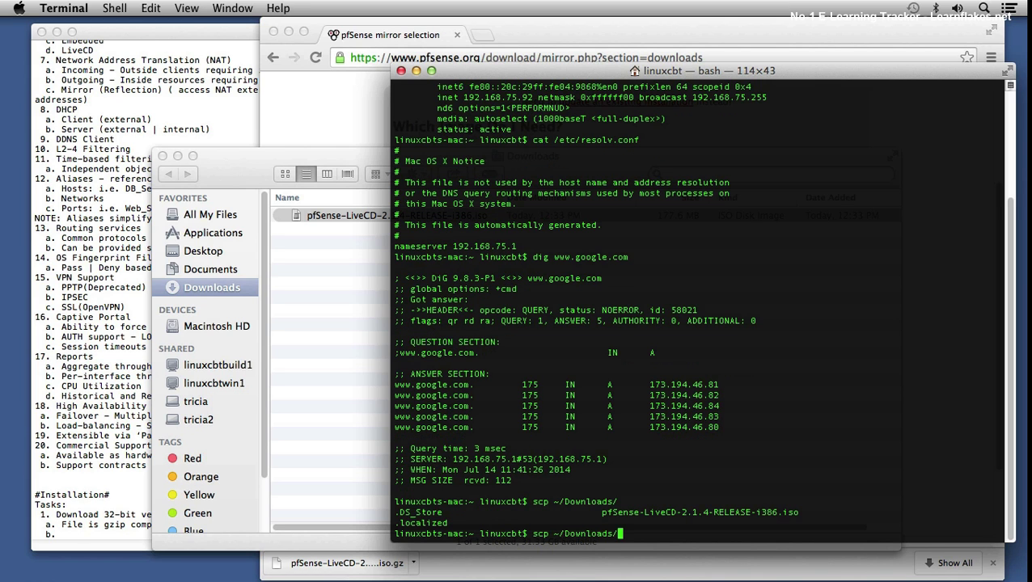
text(p)
key(Tab)
text(ro)
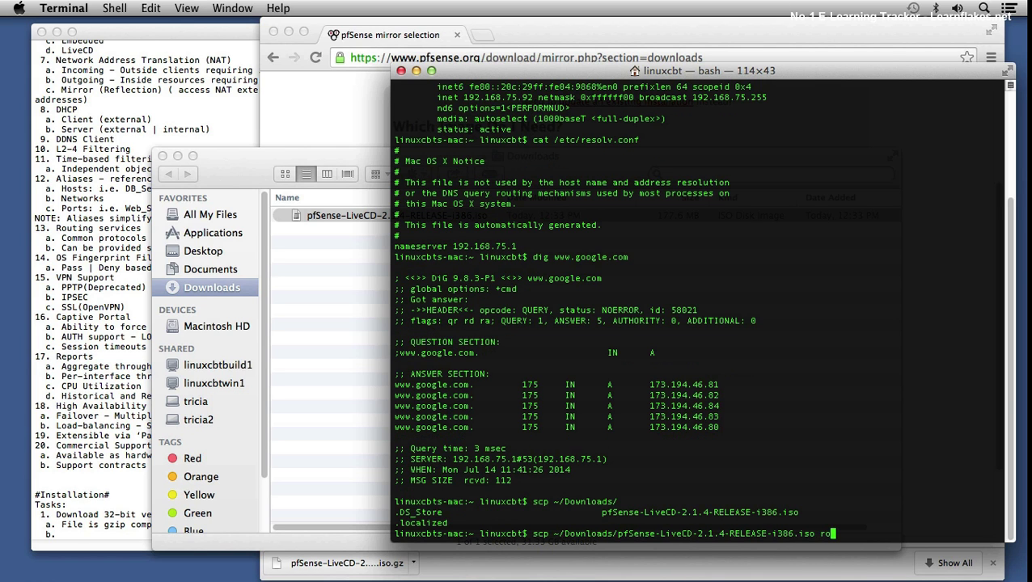
text(ot@192.168.75.100:)
key(Return)
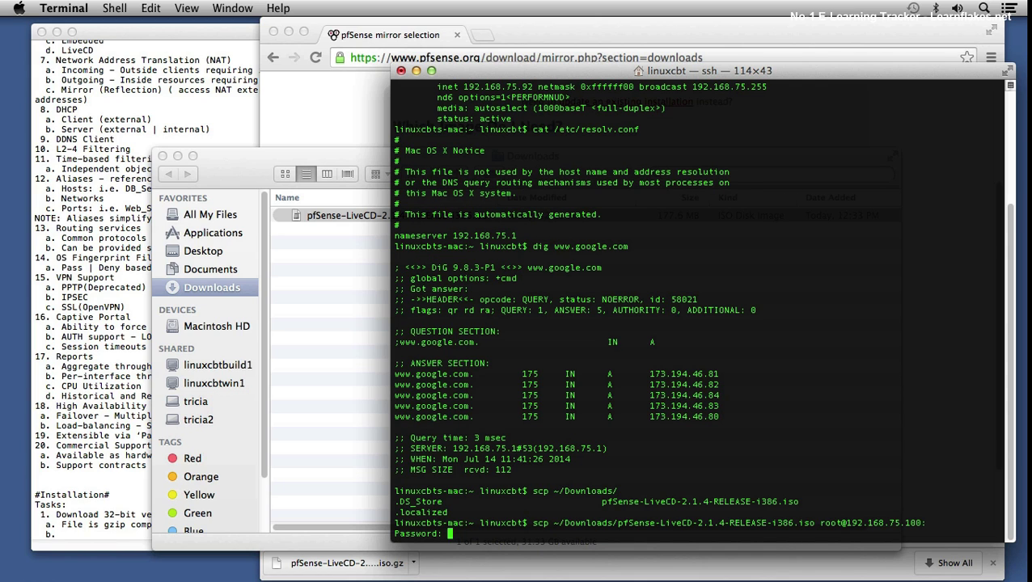
key(Return)
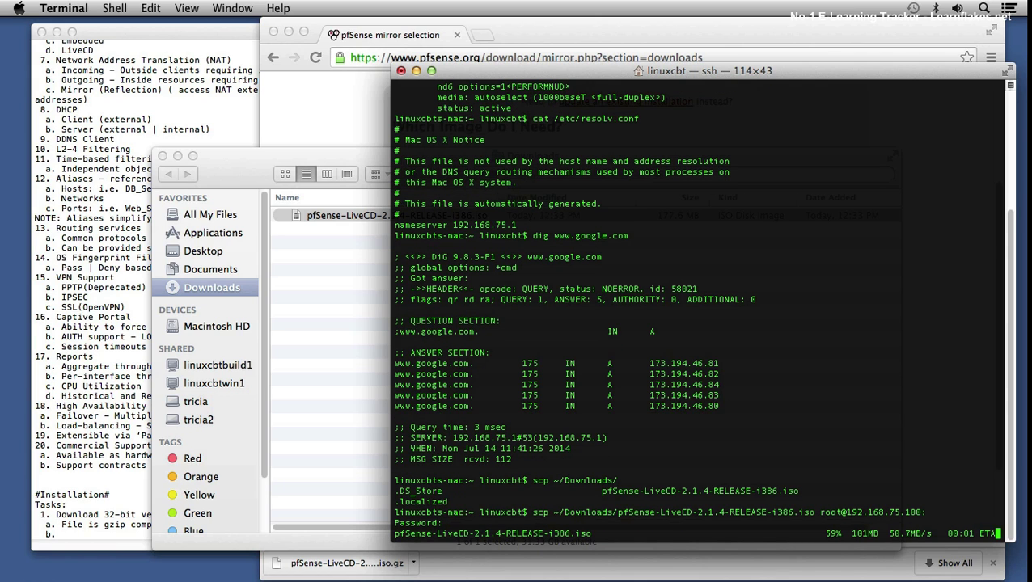
text(ssh root@192.168.75.100)
key(Return)
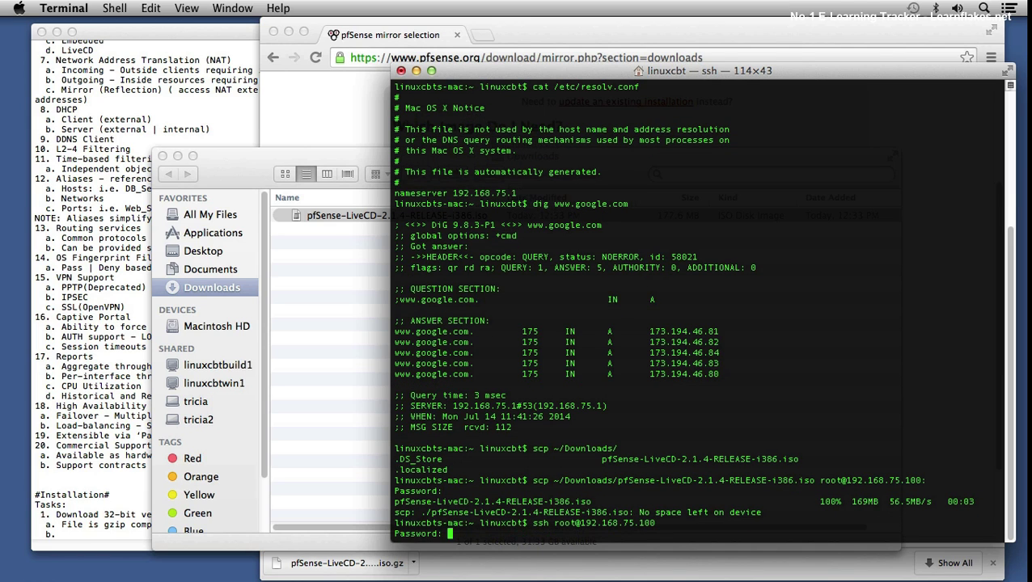
Step: Log in to the ESXi host and delete pfSense-LiveCD-2.1.4-RELEASE-i386.iso from the home directory
key(Return)
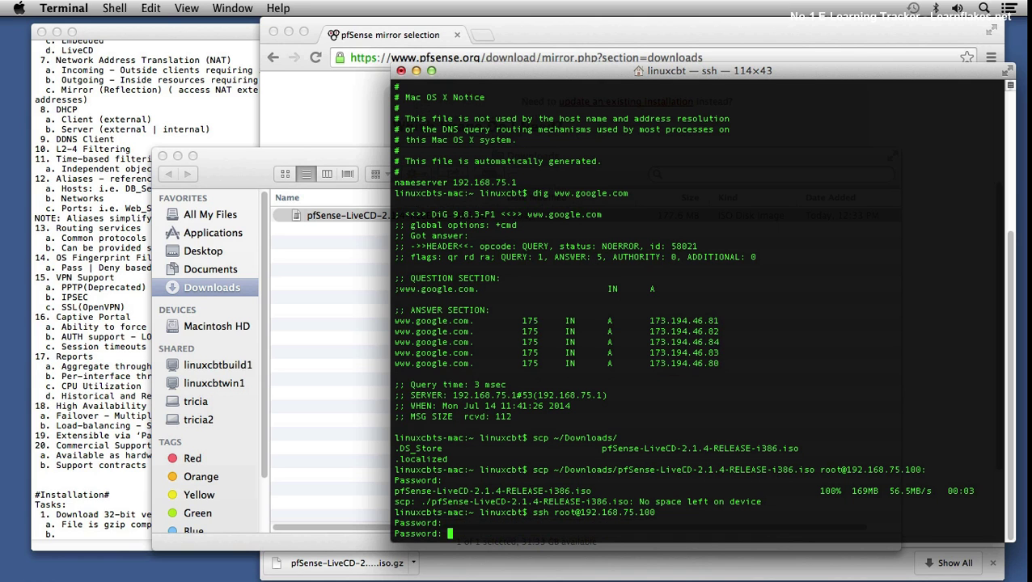
key(Return)
text(ls)
key(Return)
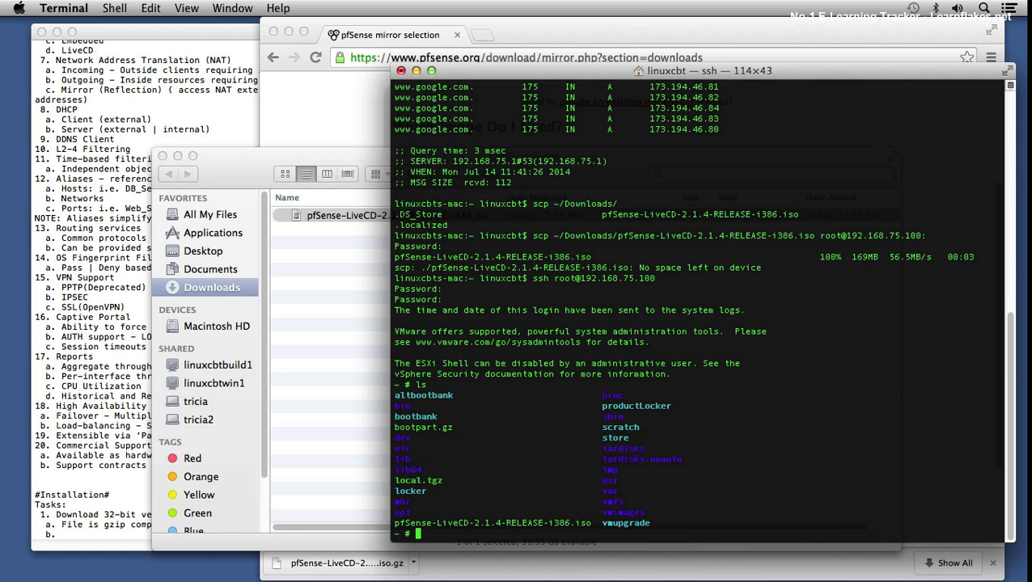
text(ls -l)
key(Return)
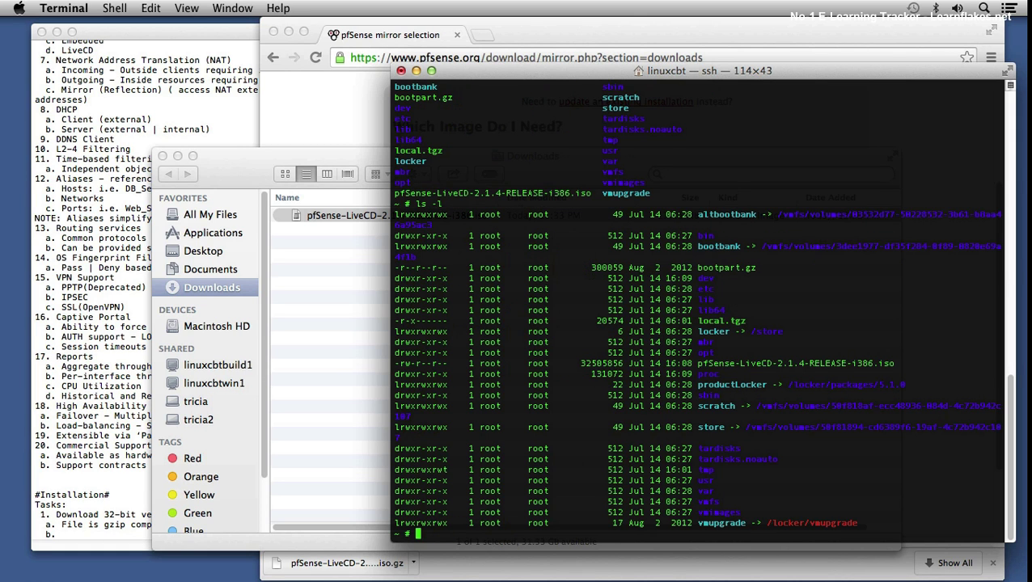
text(rm -rf pfSense-LiveCD-2.1.4-RELEASE-i386.iso)
key(Return)
text(ls -)
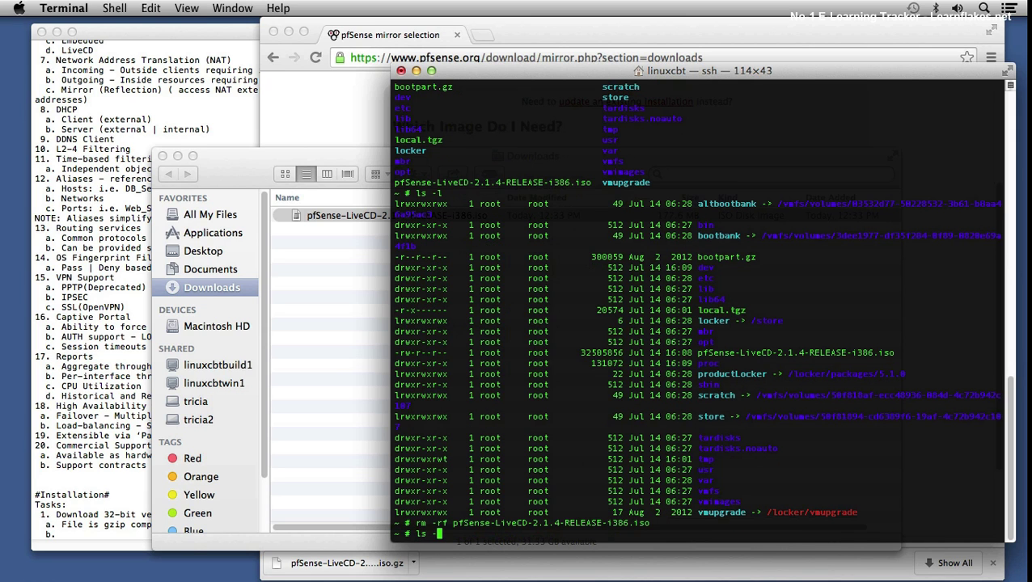
text(l)
key(Return)
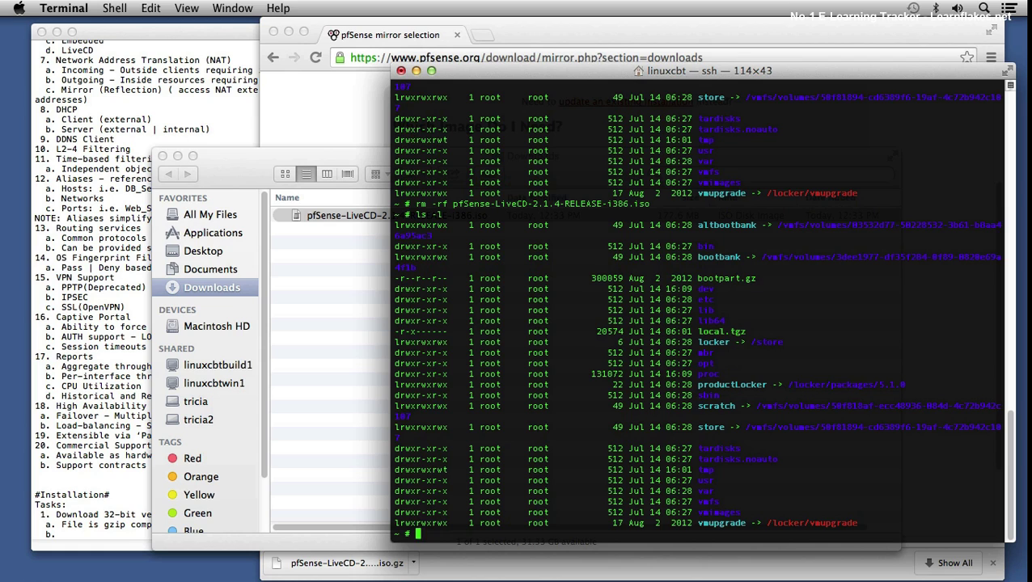
Step: List the folders in vmfs/volumes/datastore1, then exit the ssh session
text(cd vmf)
key(BackSpace)
key(BackSpace)
key(BackSpace)
key(BackSpace)
key(BackSpace)
key(BackSpace)
text(ls -l vmfs/)
key(Return)
key(Up)
text(vo)
key(Tab)
text(da)
key(Tab)
key(Return)
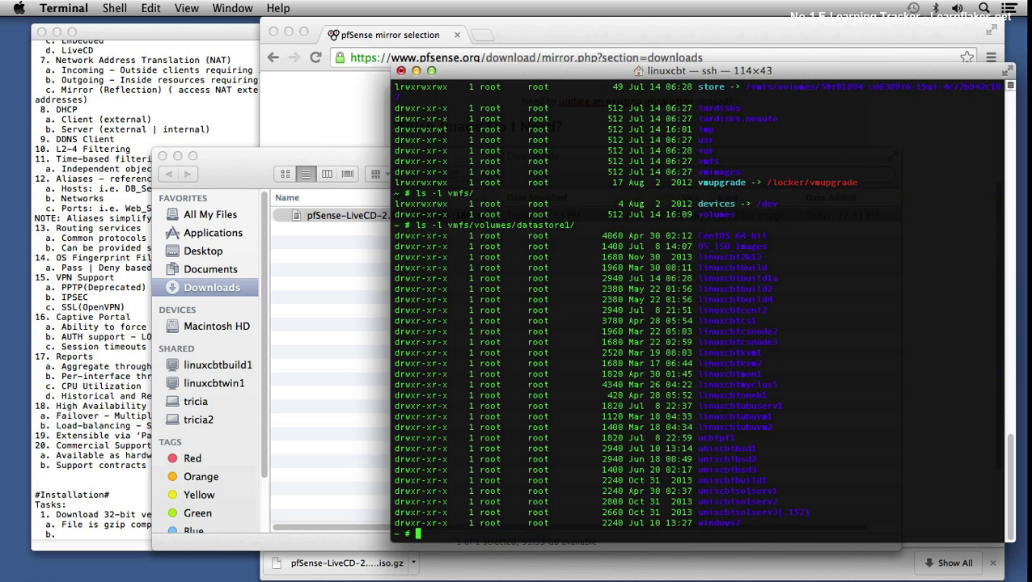
text(exit)
key(Return)
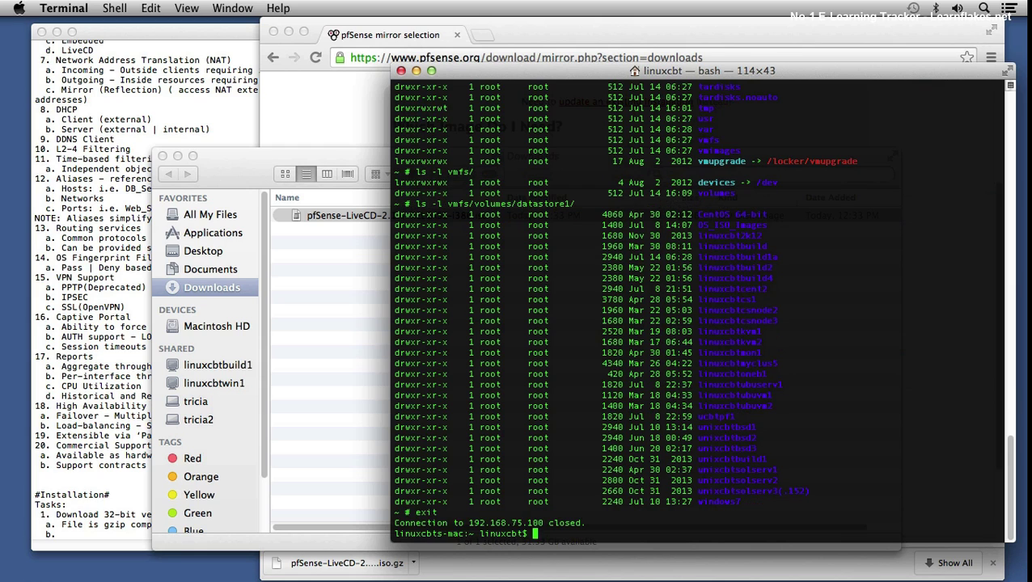
key(Up)
key(Up)
key(Left)
key(Left)
key(Left)
key(Left)
key(Left)
key(Left)
key(Left)
key(ctrl+e)
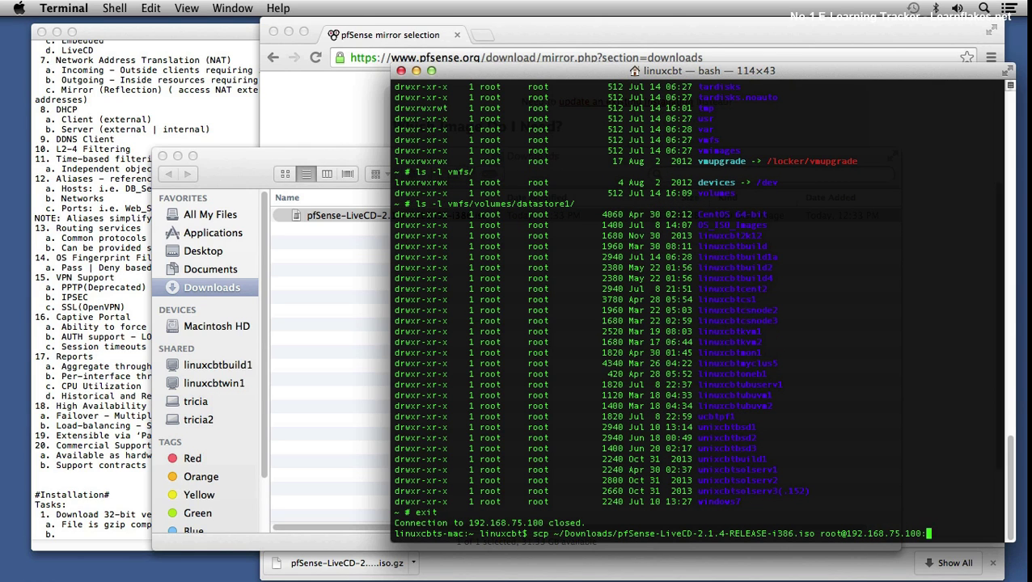
text(vmfs/volumes/datastore)
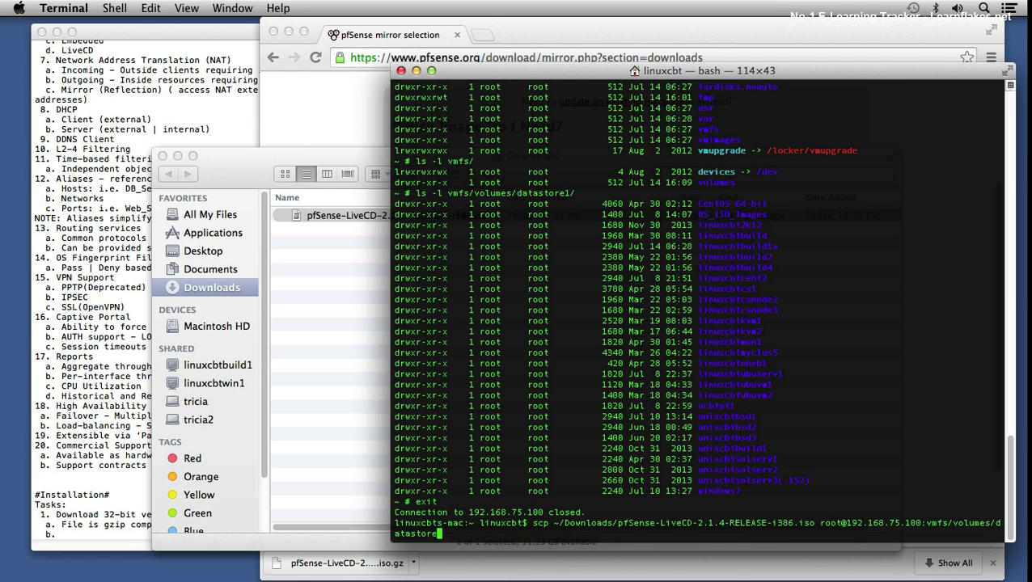
text(1/OS_ISO_Images)
key(Return)
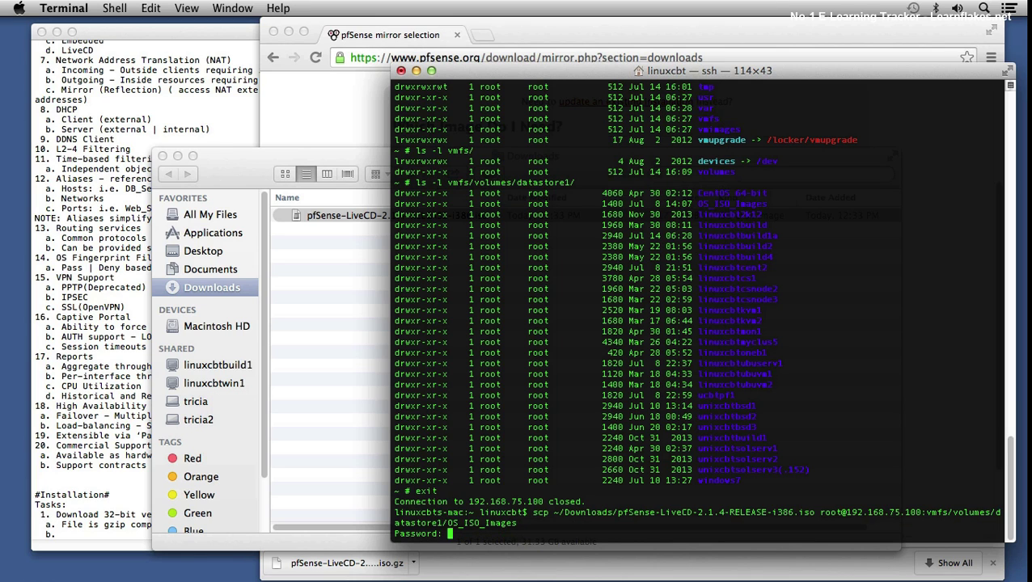
key(Return)
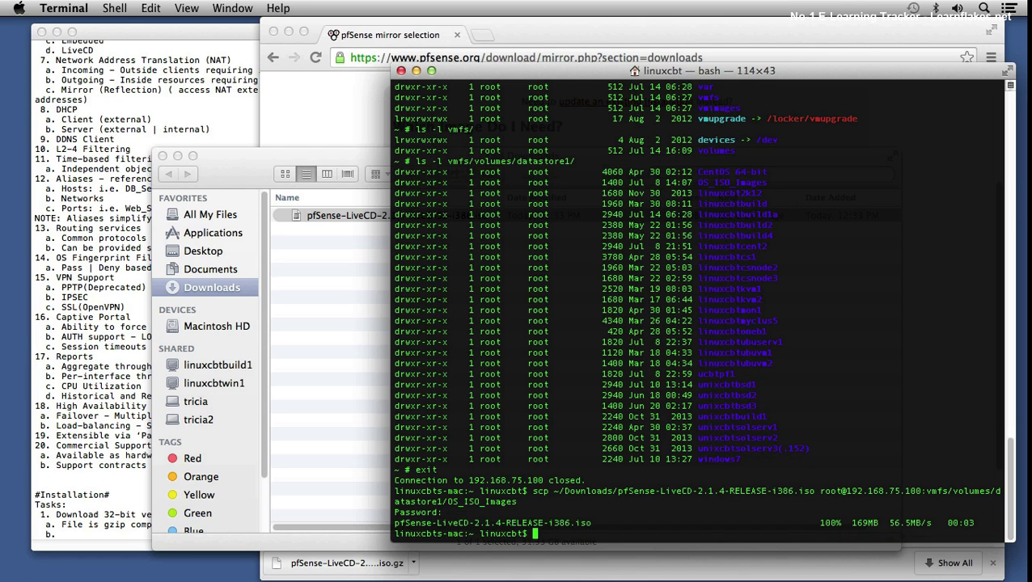
key(Up)
key(Up)
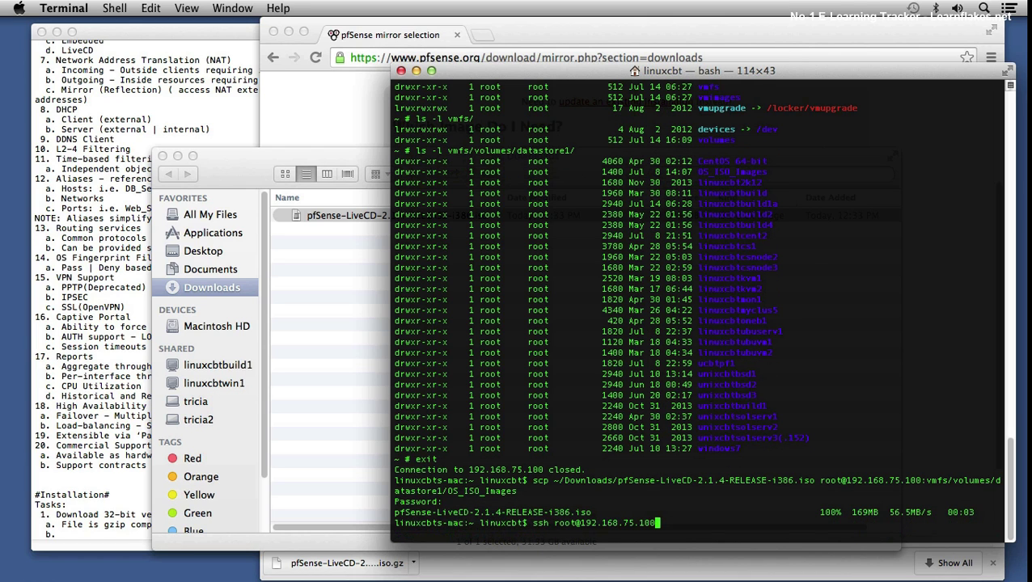
Step: ssh into 192.168.75.100 and list vmfs/volumes/datastore1/OS_ISO_Images
key(Return)
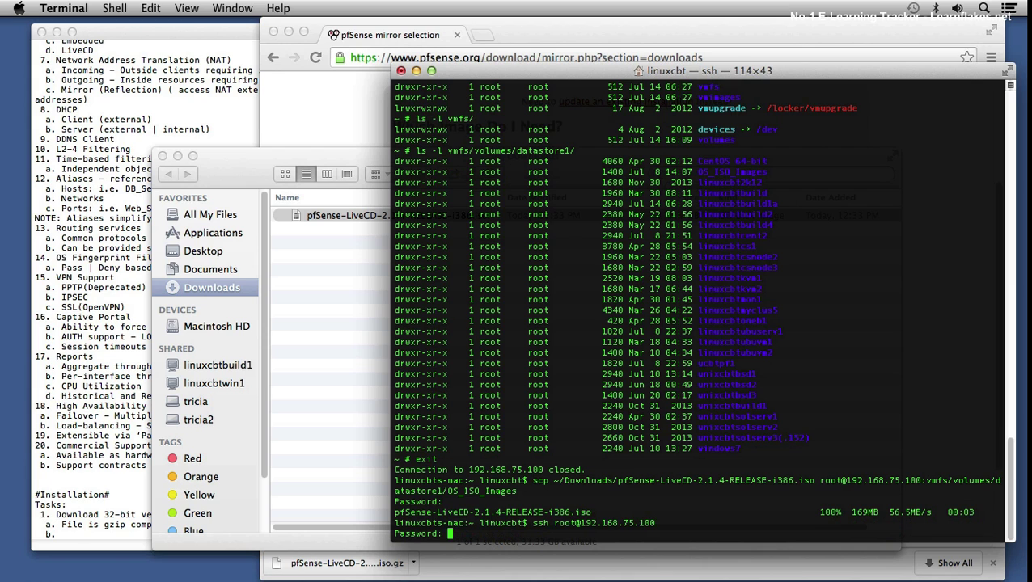
key(Return)
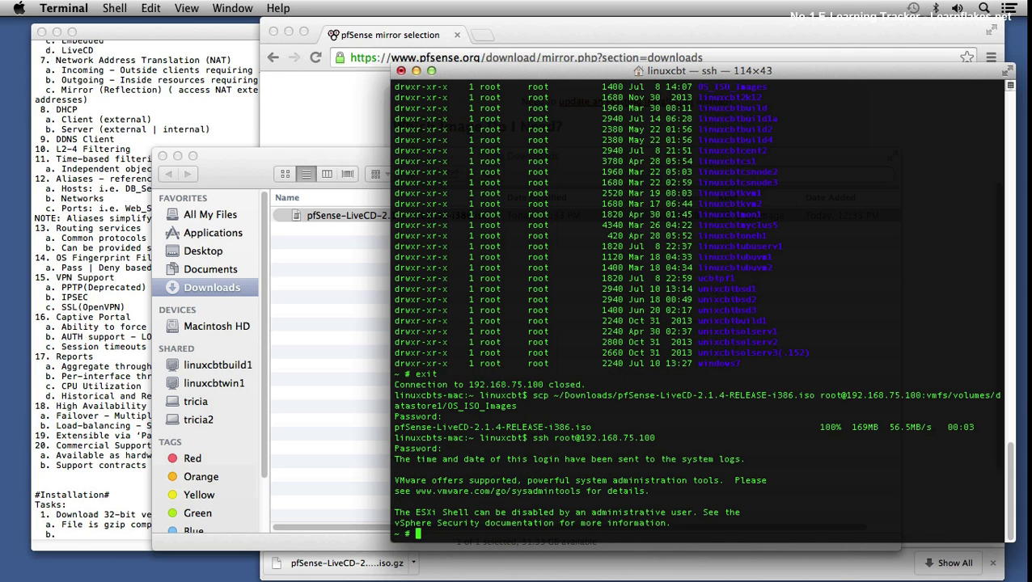
text(cd vmfs/volumes/datastore1/O)
key(Tab)
key(Return)
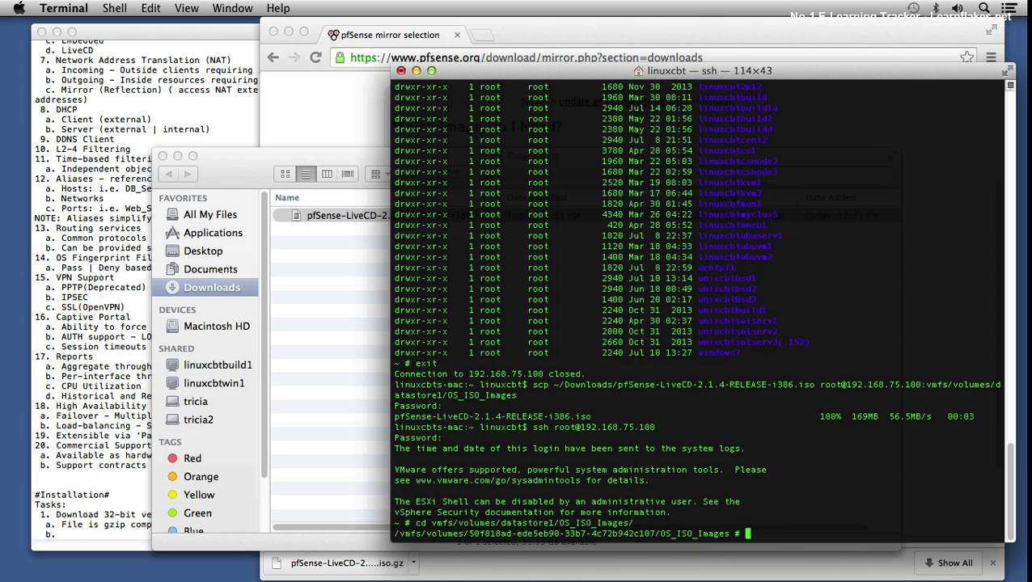
text(ls)
key(Return)
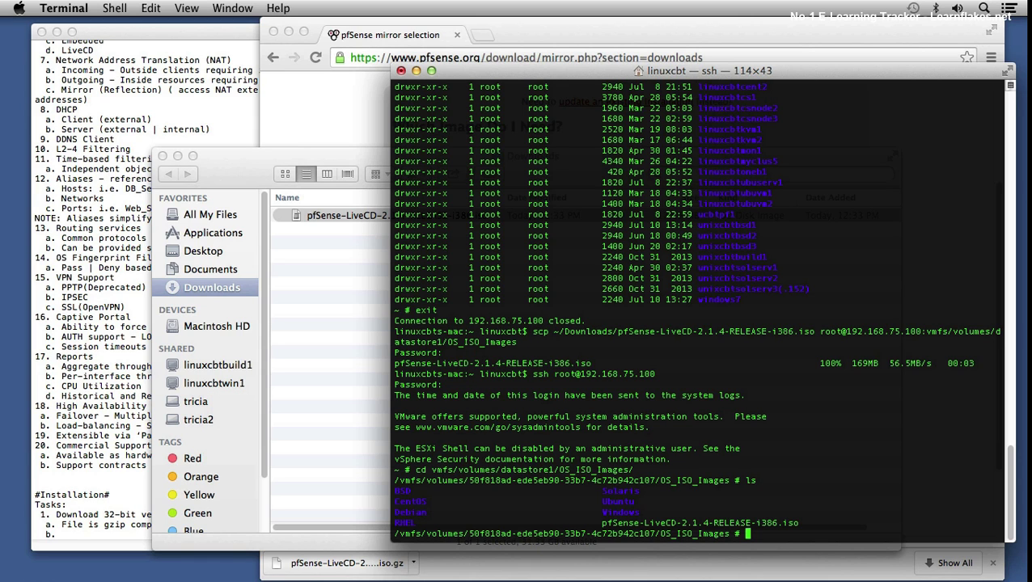
Step: Create a pfSense folder and move the ISO into it, then list the contents
text(mkdir pfSense)
key(Return)
text(mv pfSense)
key(Tab)
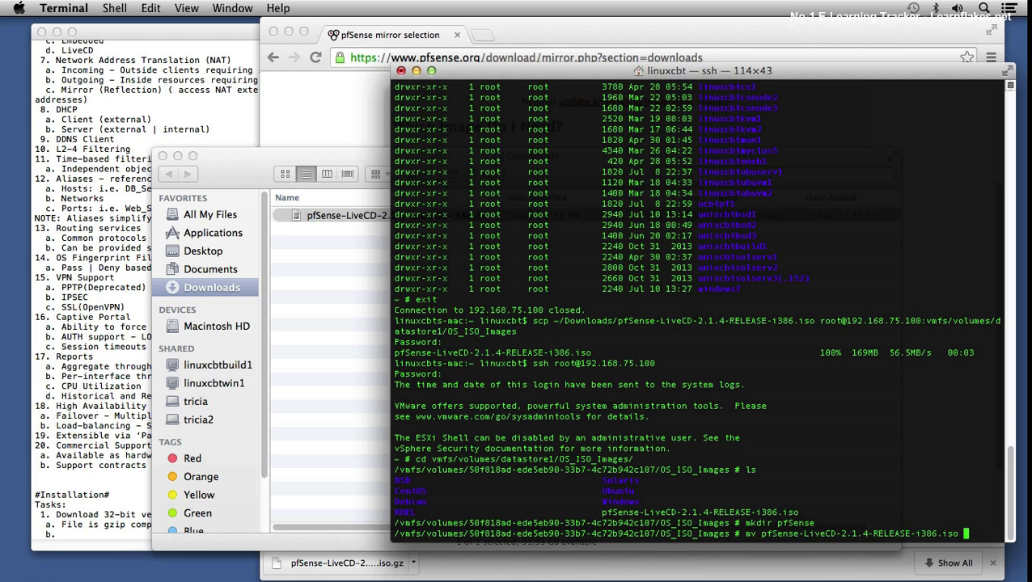
text(pfSense)
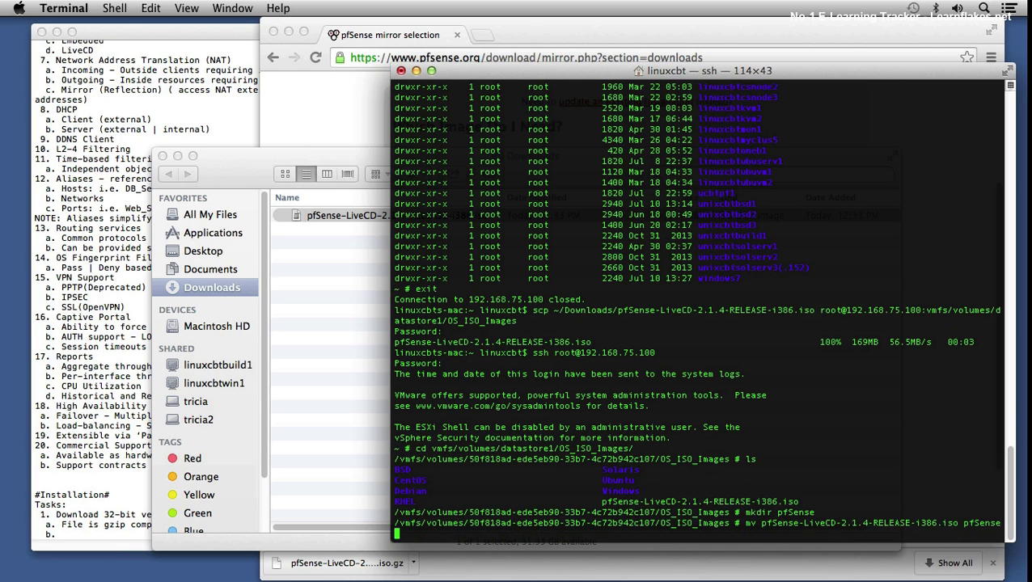
key(BackSpace)
text(/)
key(Return)
text(ls -l)
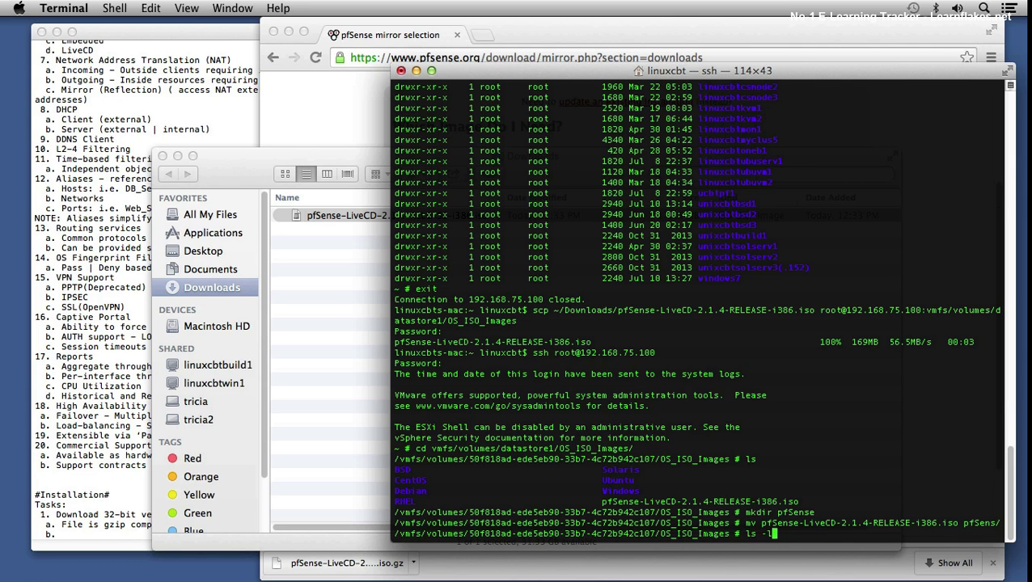
key(Return)
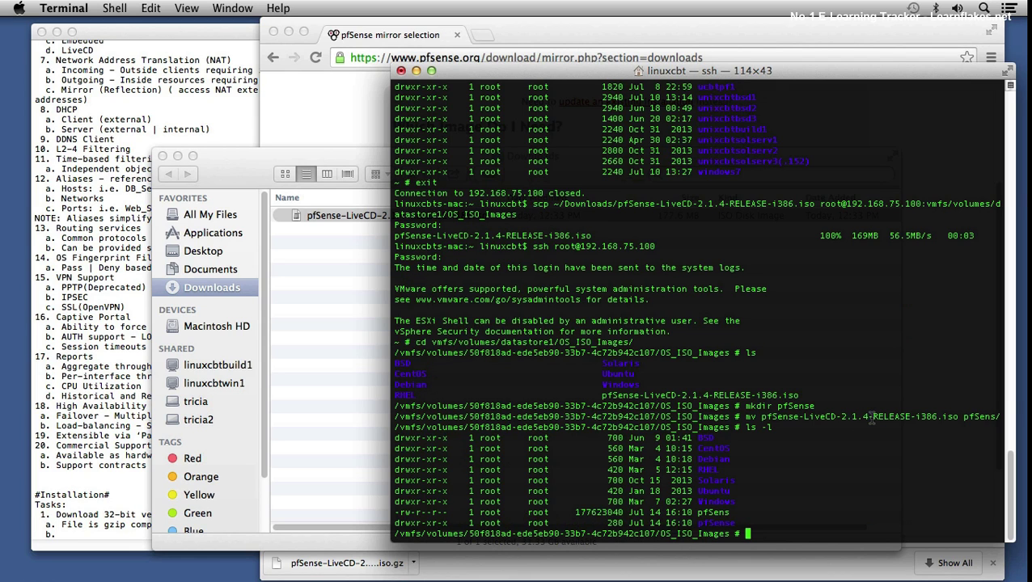
Step: Copy the full ISO file name from the listing to the clipboard
drag(868, 417, 843, 416)
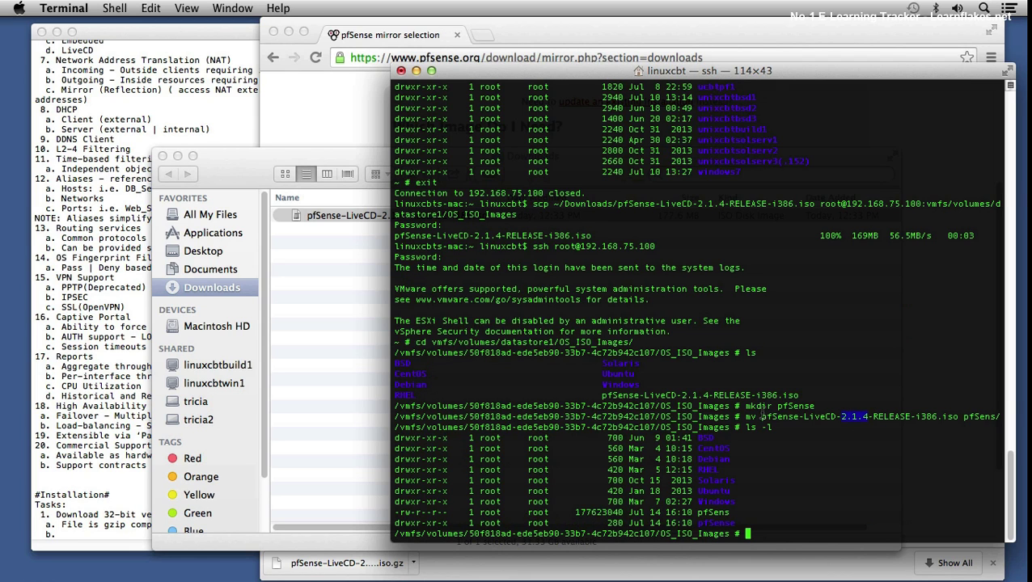
drag(759, 415, 919, 410)
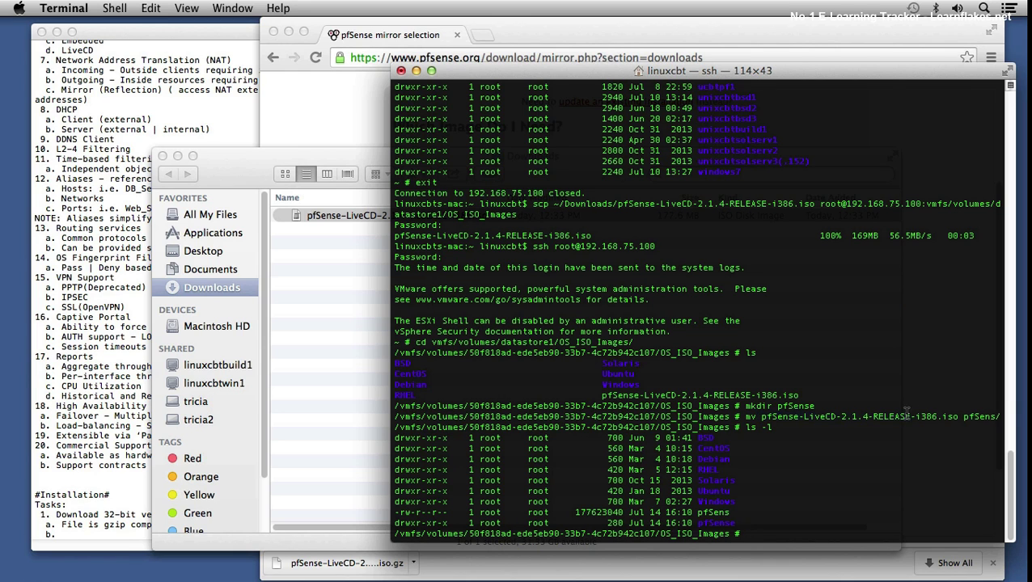
click(758, 417)
drag(760, 416, 958, 414)
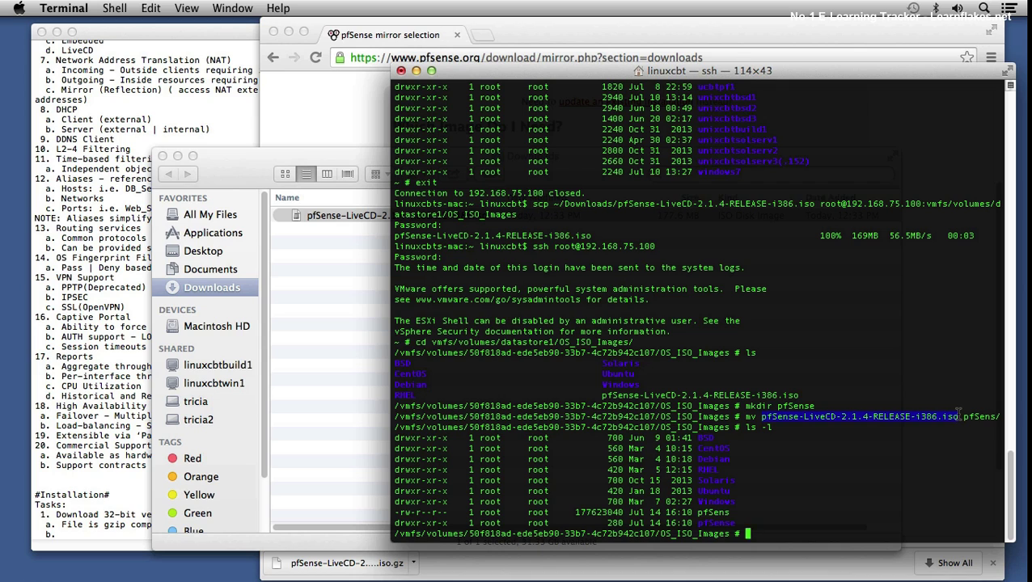
key(super+c)
Step: Rename pfSens to pfSense-LiveCD-2.1.4-RELEASE-i386.iso and move it into pfSense/
text(mv pfSens)
key(super+v)
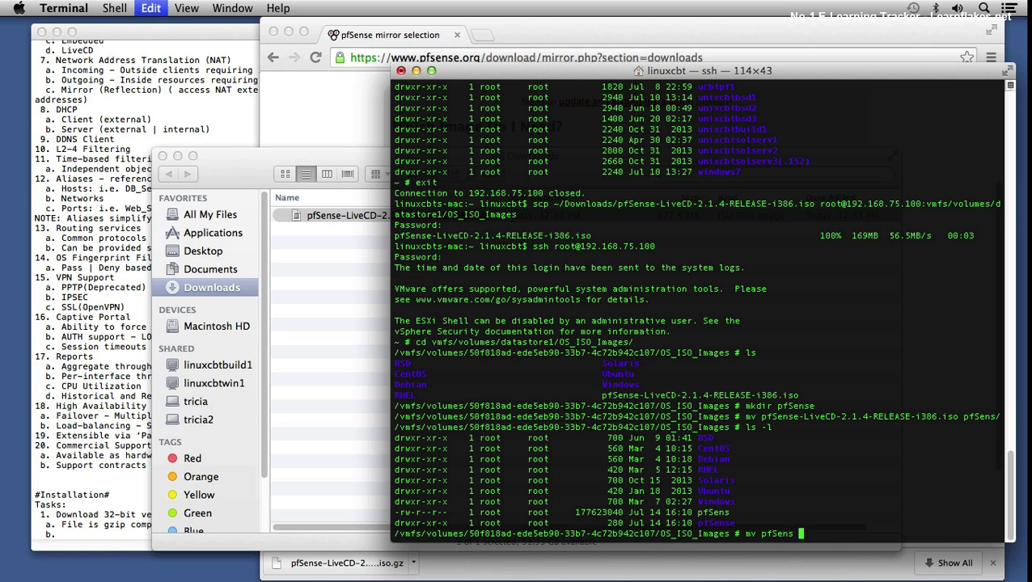
key(Return)
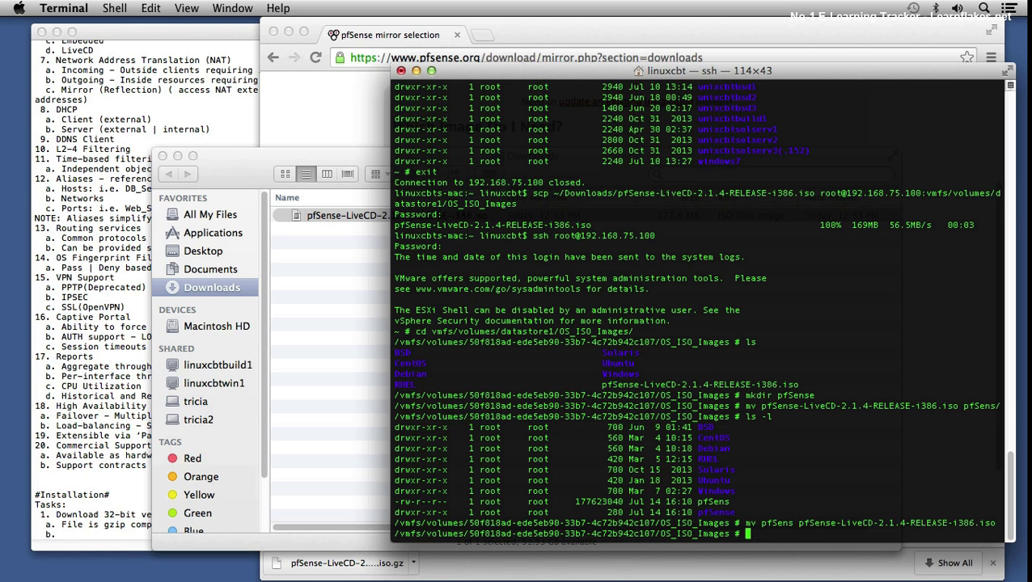
text(mv)
key(super+v)
text(pfSense)
key(Return)
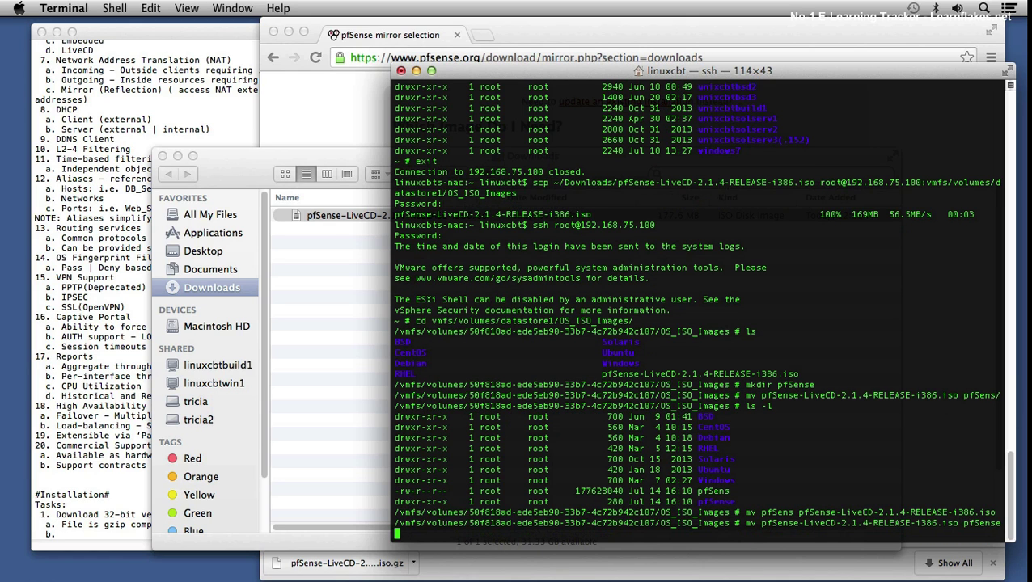
key(BackSpace)
text(e/)
key(Return)
text(ls -l)
key(Return)
Step: Enter the pfSense folder and list it to confirm the ISO is there
text(cd )
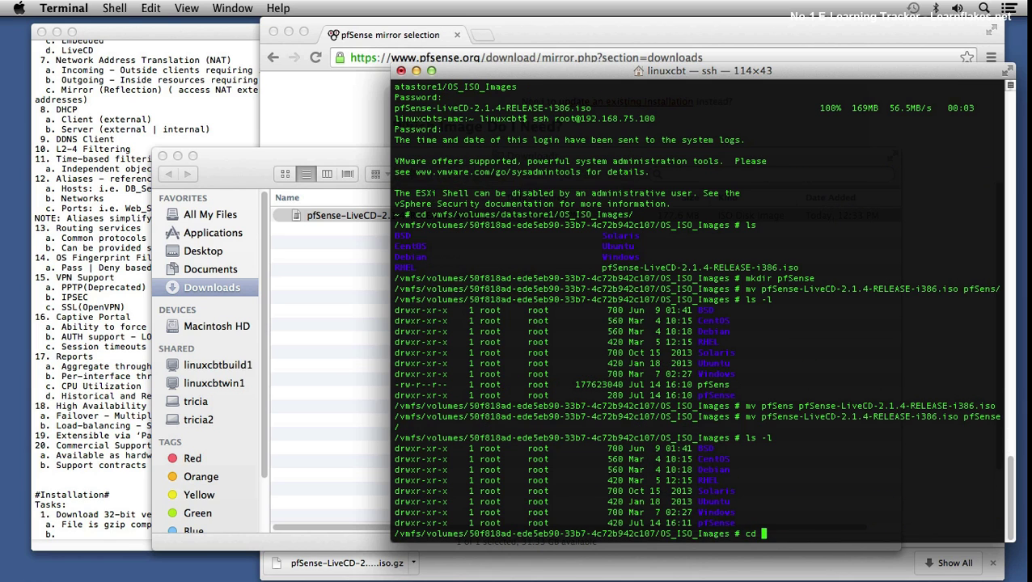
text(pf)
key(Tab)
key(Return)
text(ls -l)
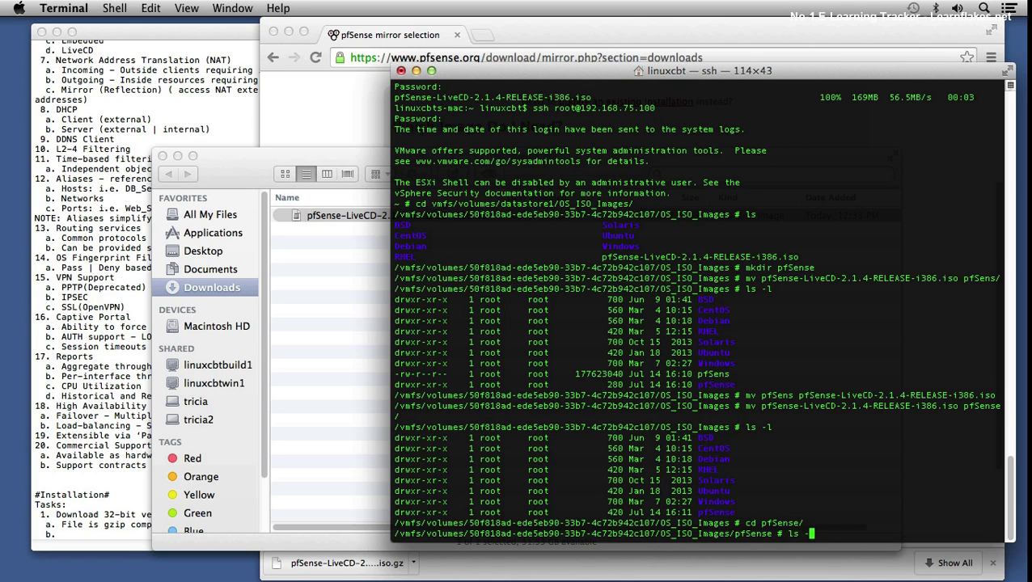
key(Return)
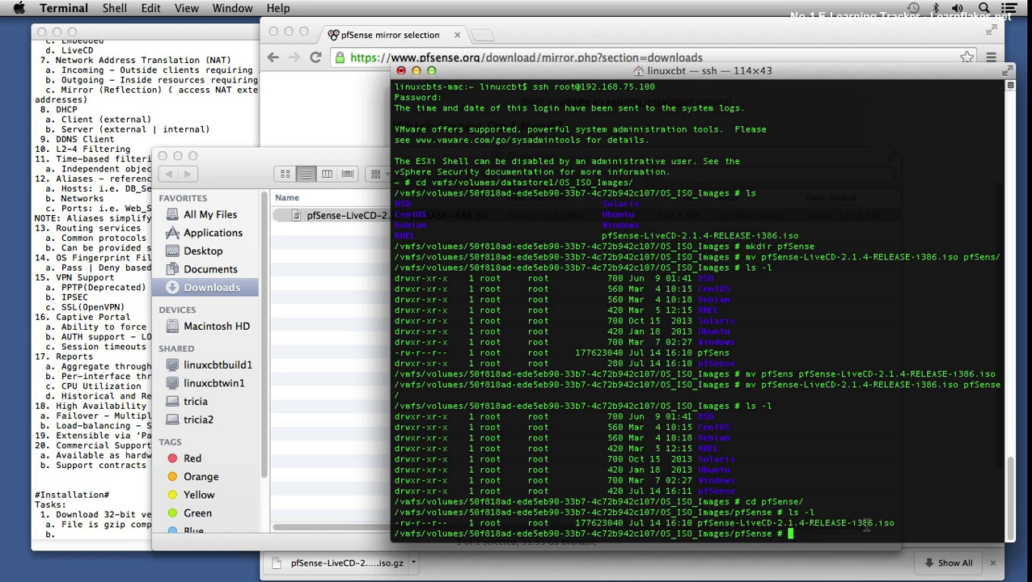
drag(772, 523, 813, 513)
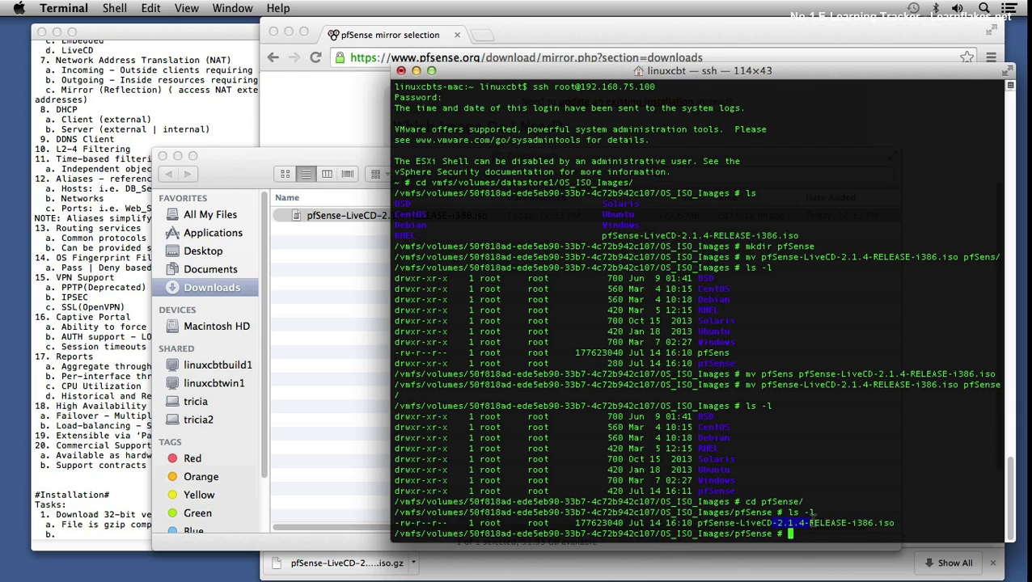
click(700, 522)
drag(698, 522, 760, 523)
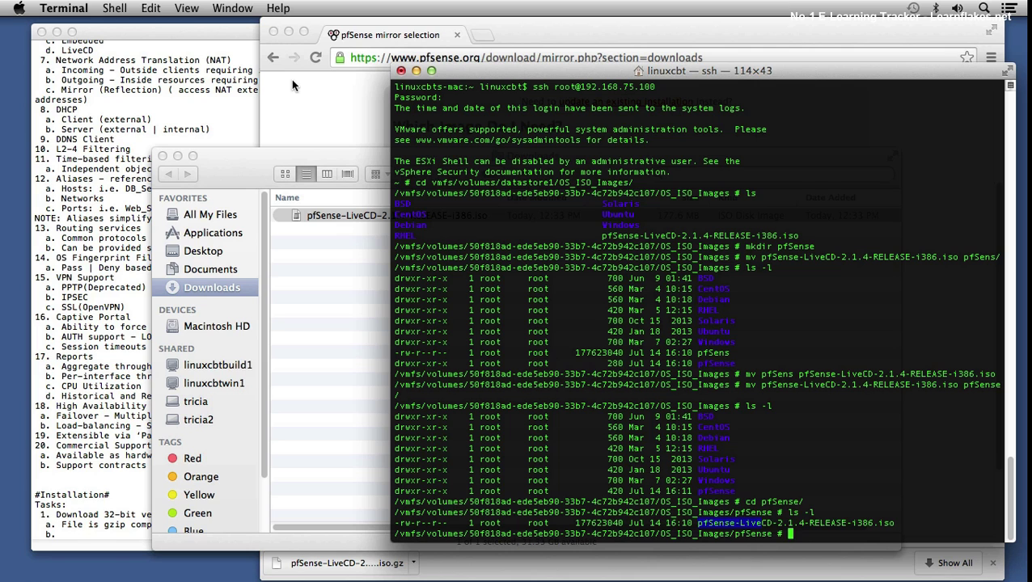
Step: Move the local pfSense ISO in Downloads to the Trash and close the window
click(232, 188)
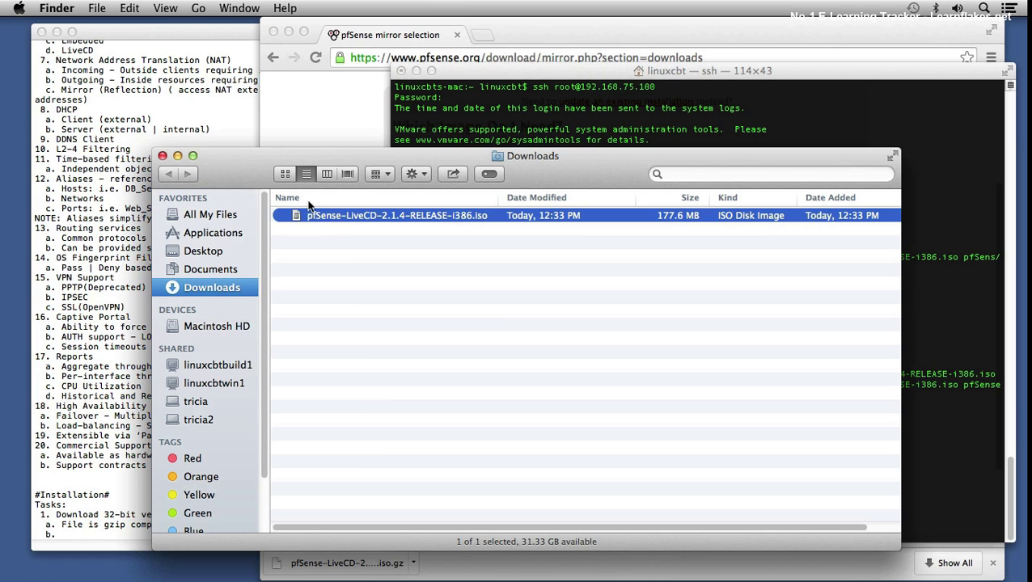
right_click(347, 215)
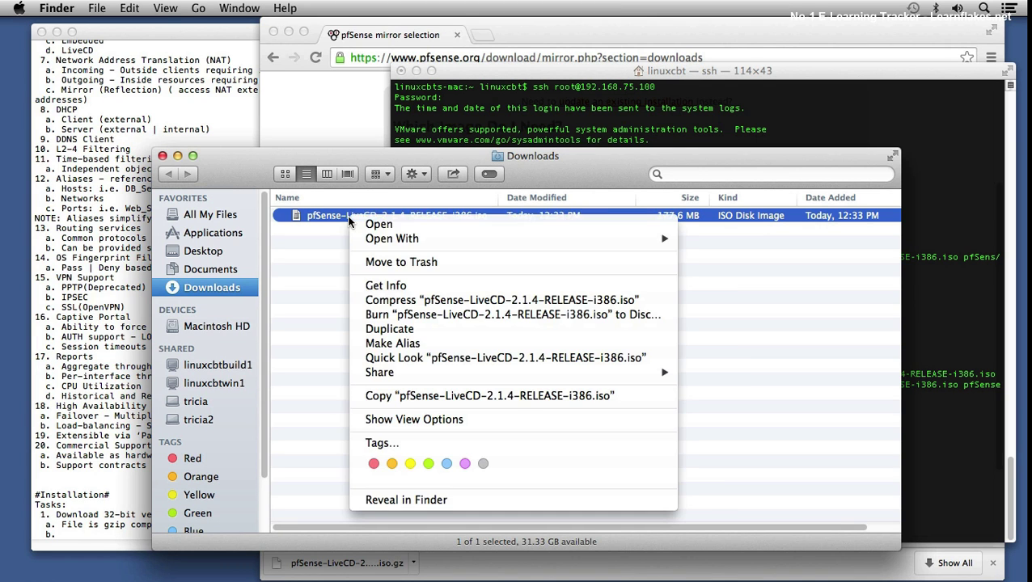
click(406, 261)
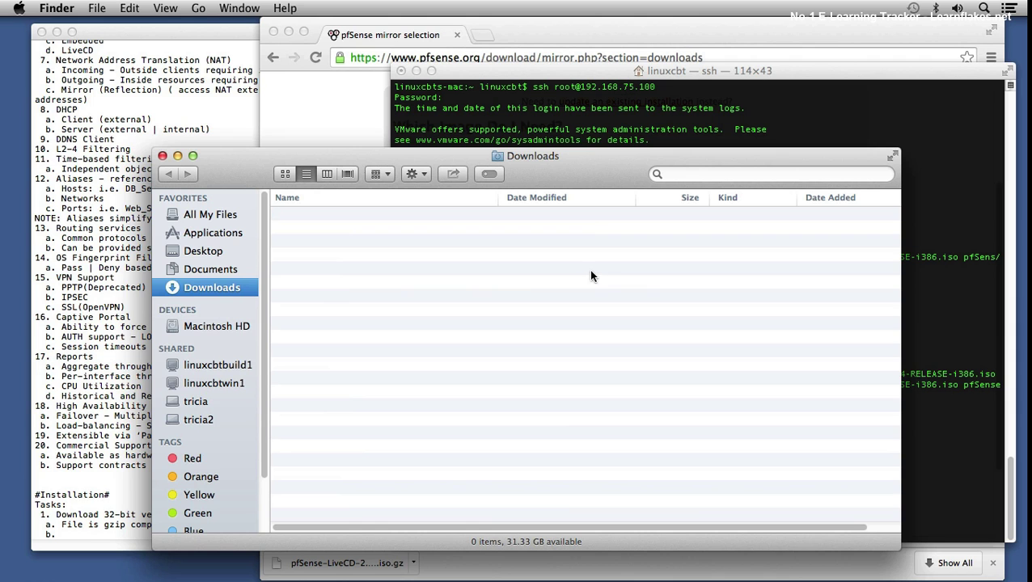
click(163, 156)
click(435, 147)
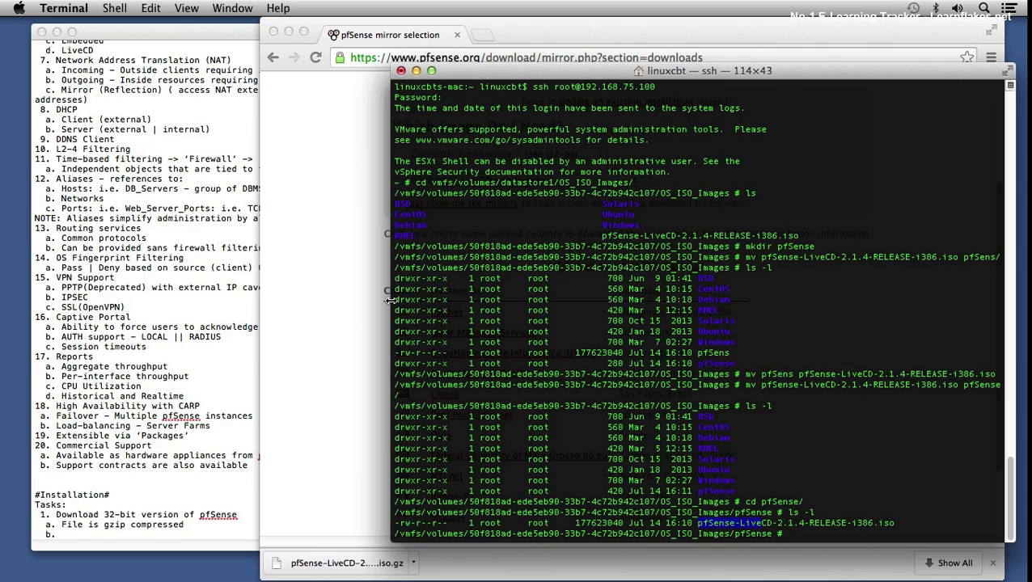
click(142, 532)
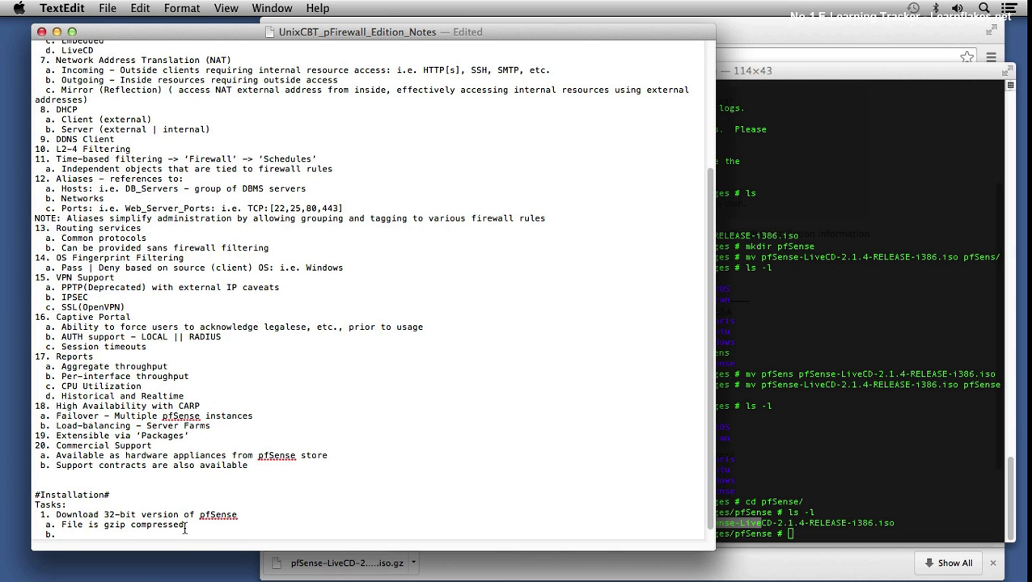
Step: Add the note 'b. Copy to VMWare server using: scp...'
key(BackSpace)
key(BackSpace)
key(BackSpace)
text(b. Copy to )
text(VMWare server )
text(using: 'scp)
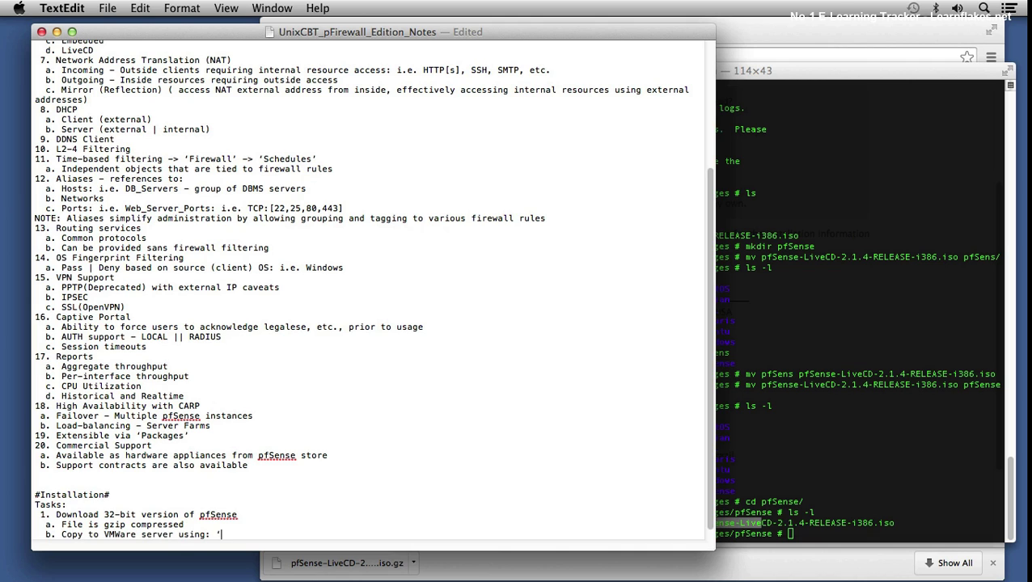
text(...')
key(Return)
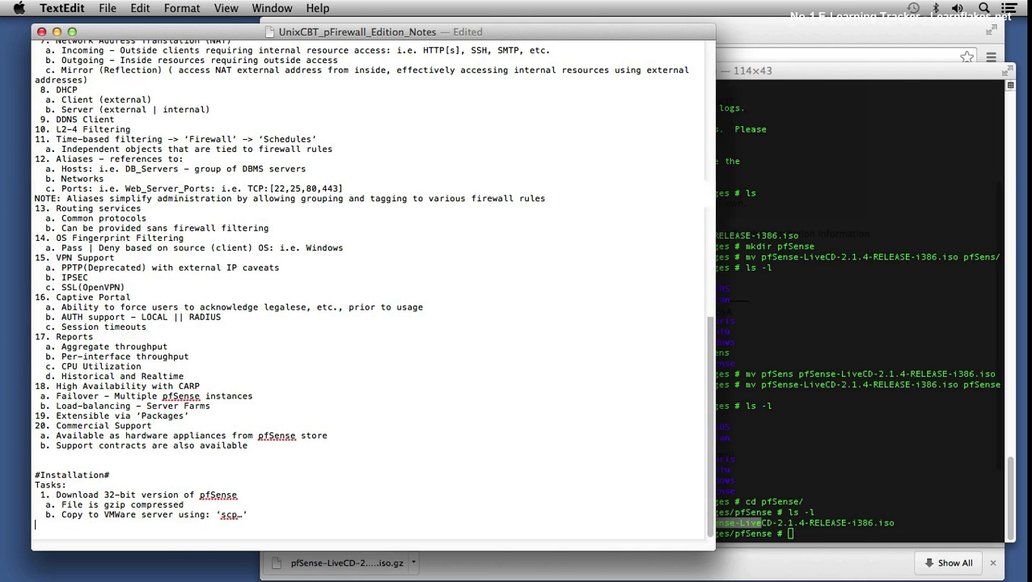
key(Return)
Step: Add task 2, Configure VMWare Profile, with specs (version 8, FreeBSD 32-bit, 1GB RAM, 8GB) and save
text(2. Configure)
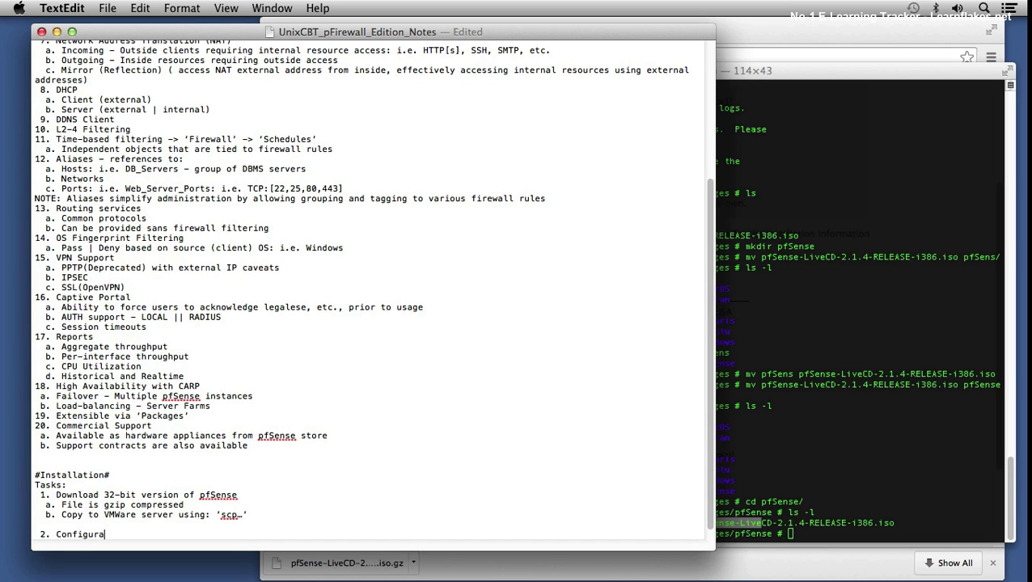
text( VMWare Profile to host IS)
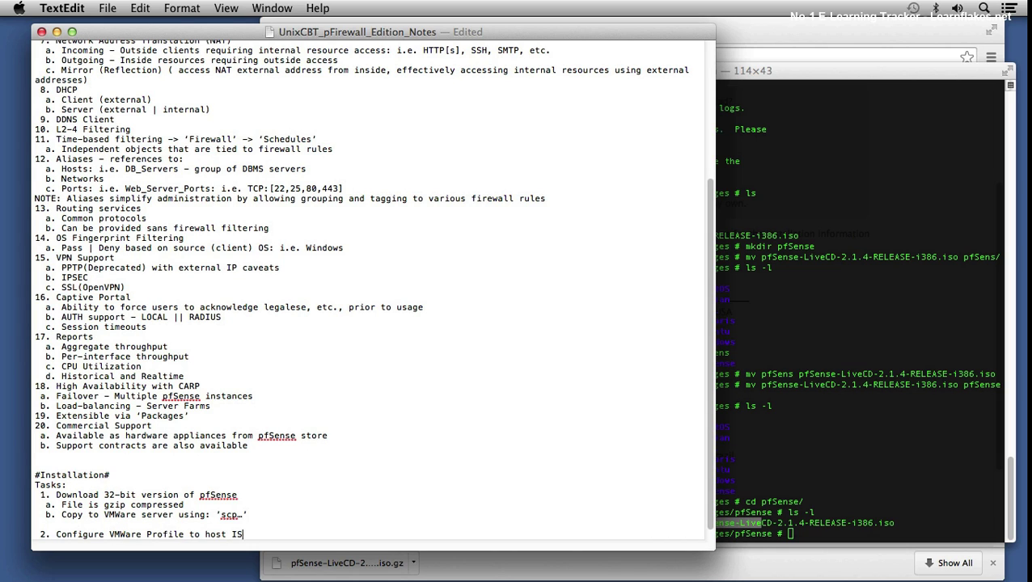
text(O image: applies to both: Li)
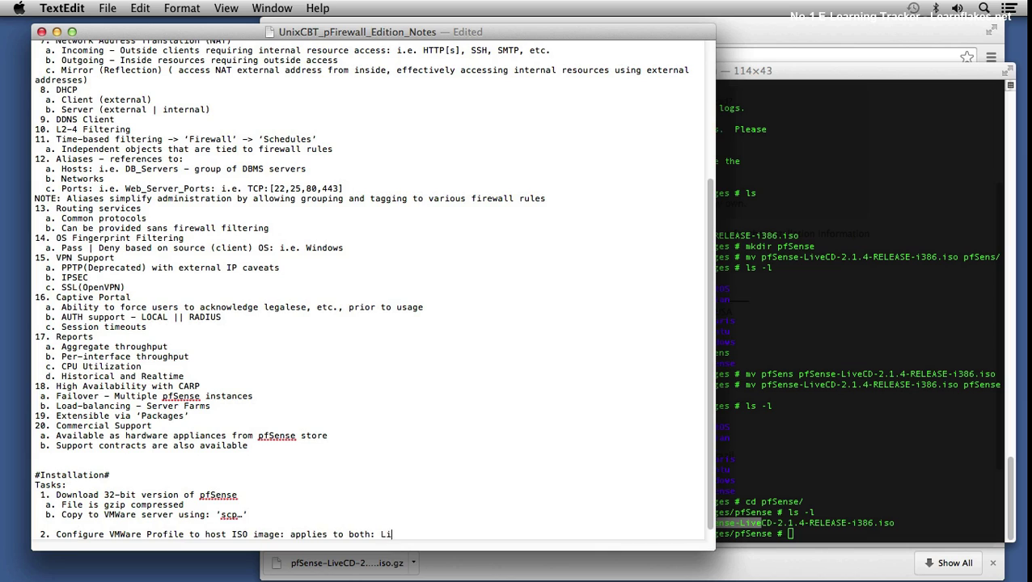
text(veCD and installation)
key(Return)
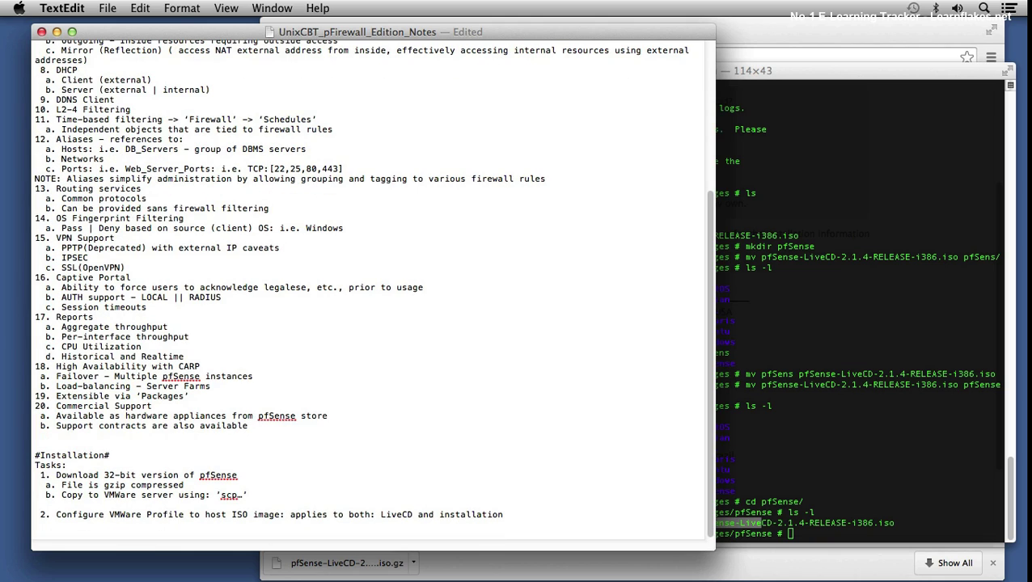
text(a.)
text(Specs include: Virtu)
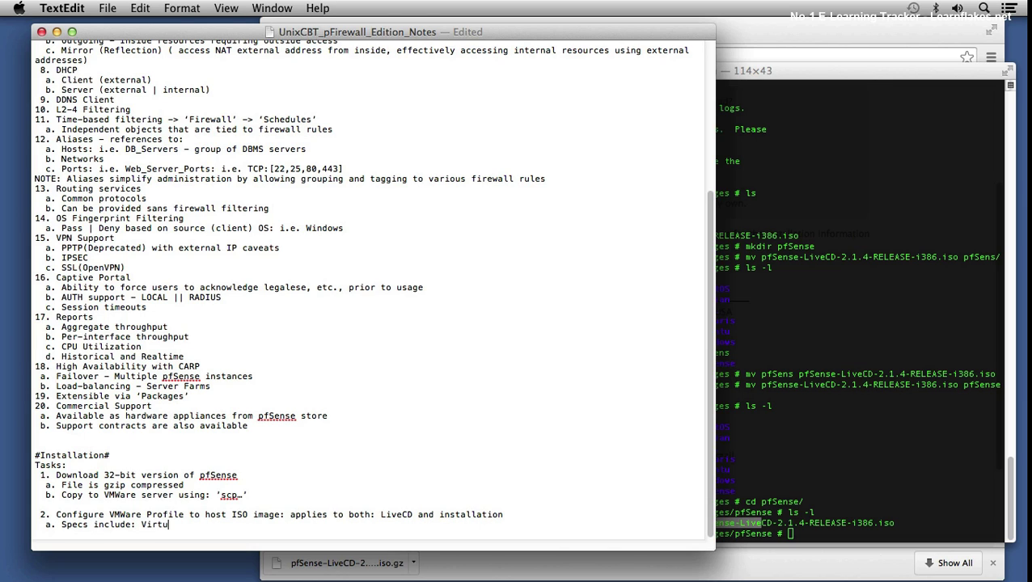
text(al Machine version 8, ‘)
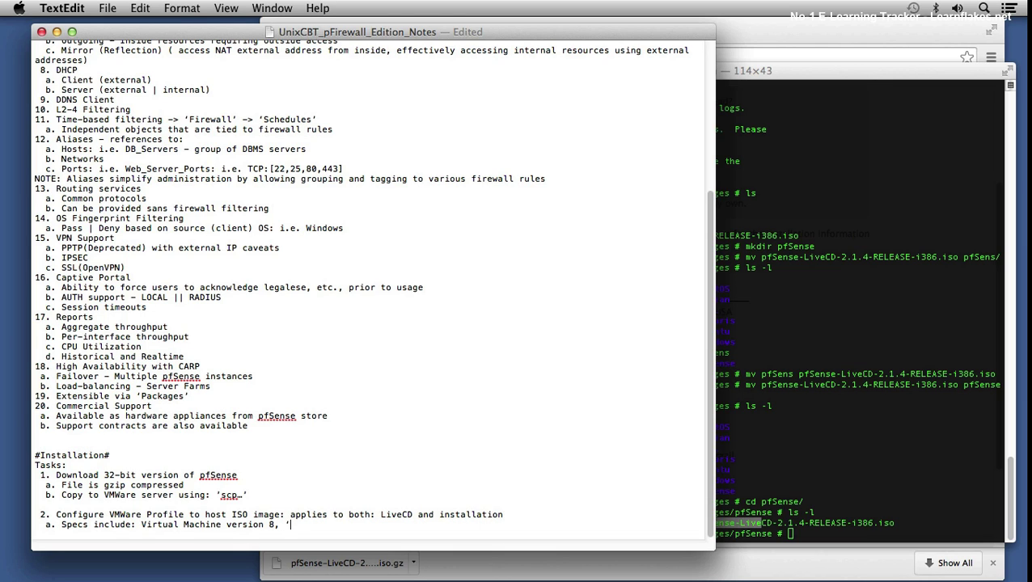
text(reeBSD 32-)
text(bit', '1-core/1-s)
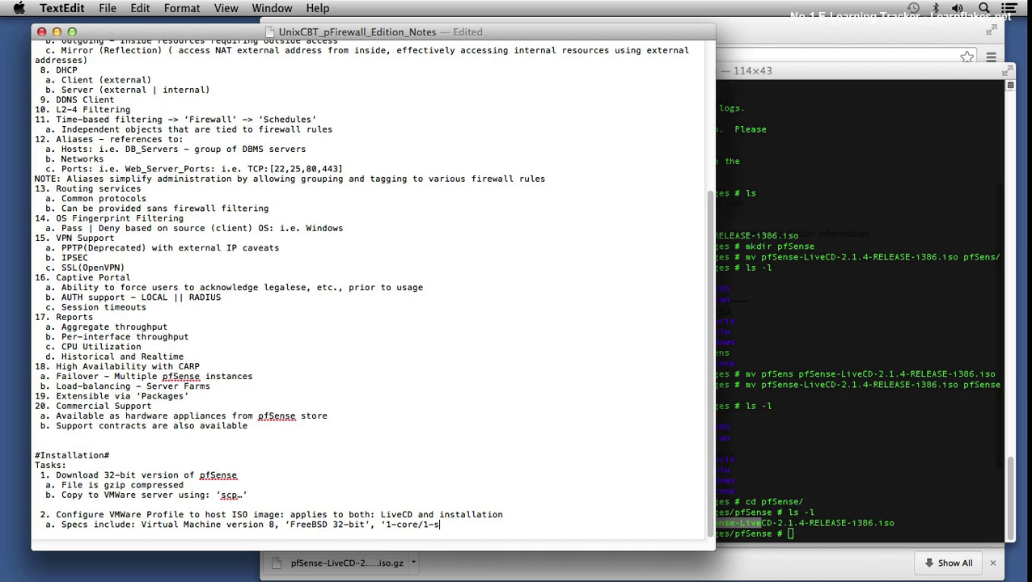
text(ocket',)
text( ')
text(1GB)
text( RAM', ')
text(8GB)
text( Storage')
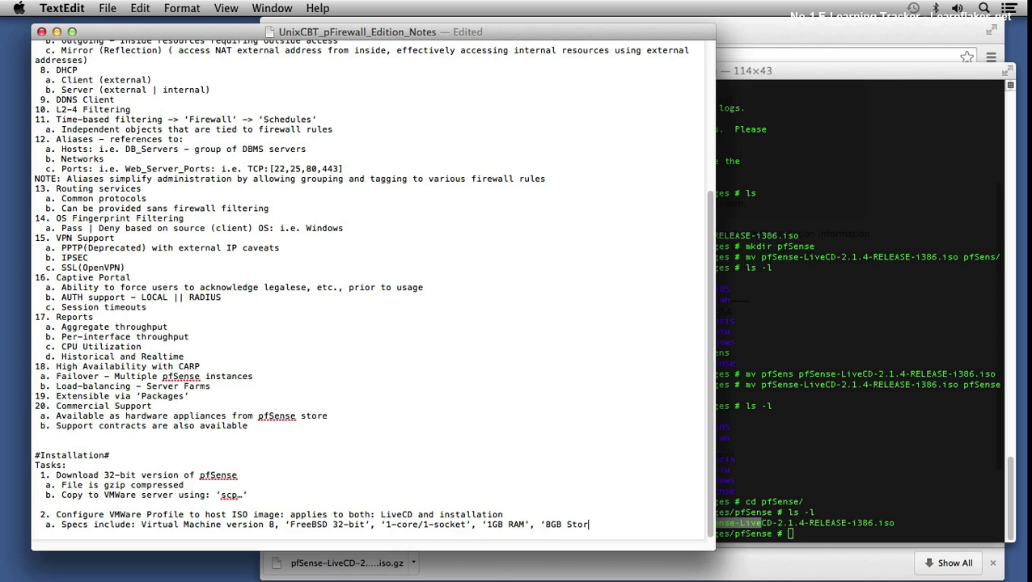
key(Return)
key(super+s)
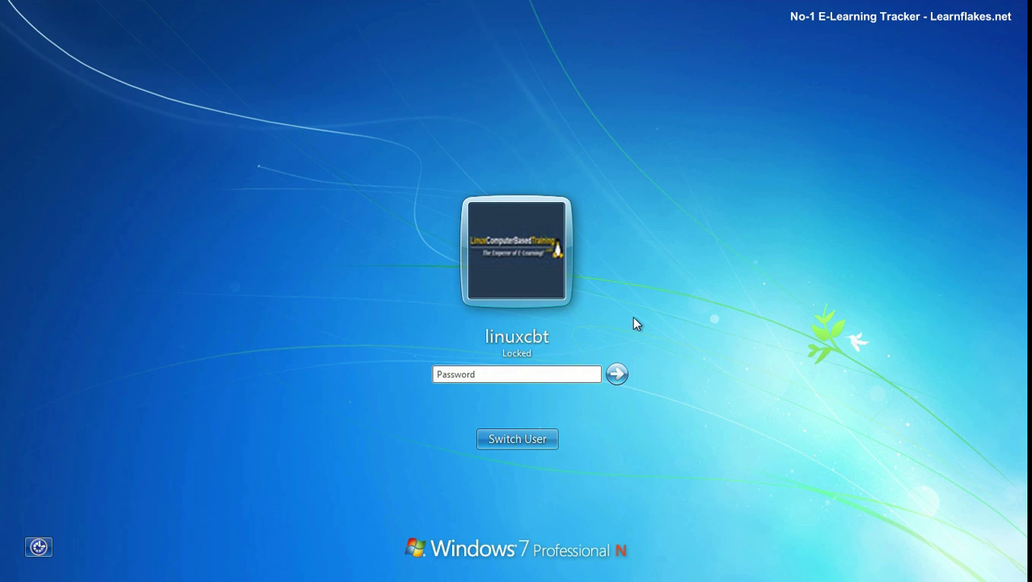
Step: Unlock Windows, launch vSphere Client, and log in to 192.168.75.100 as root
text(••••••••••)
key(Return)
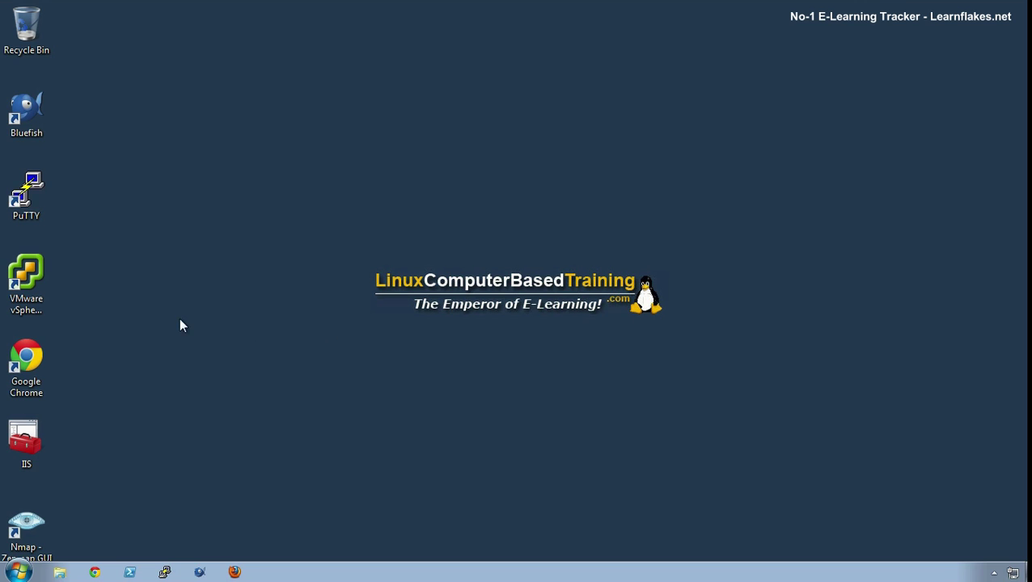
double_click(36, 269)
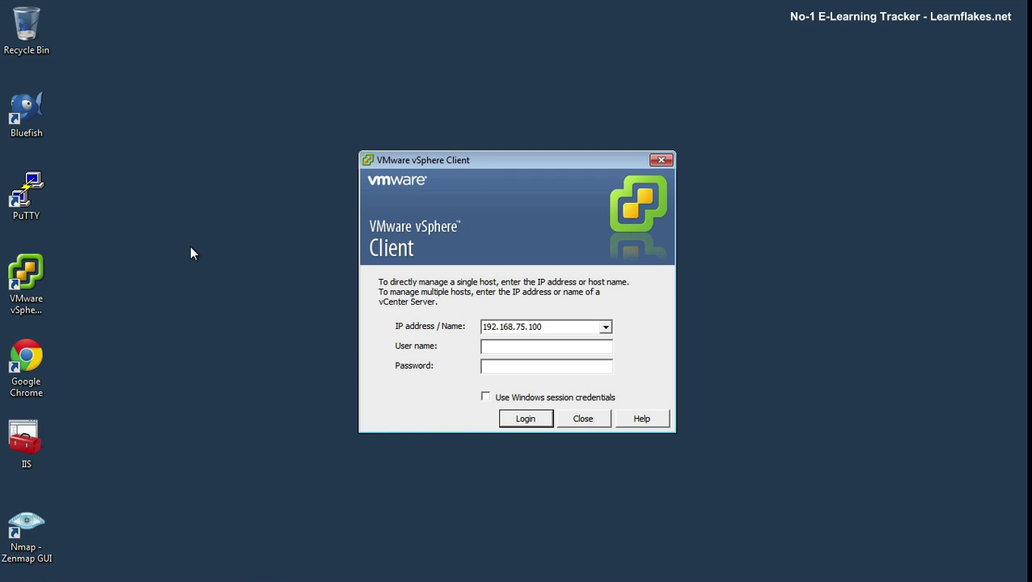
text(root)
text(*******)
text(***)
key(Return)
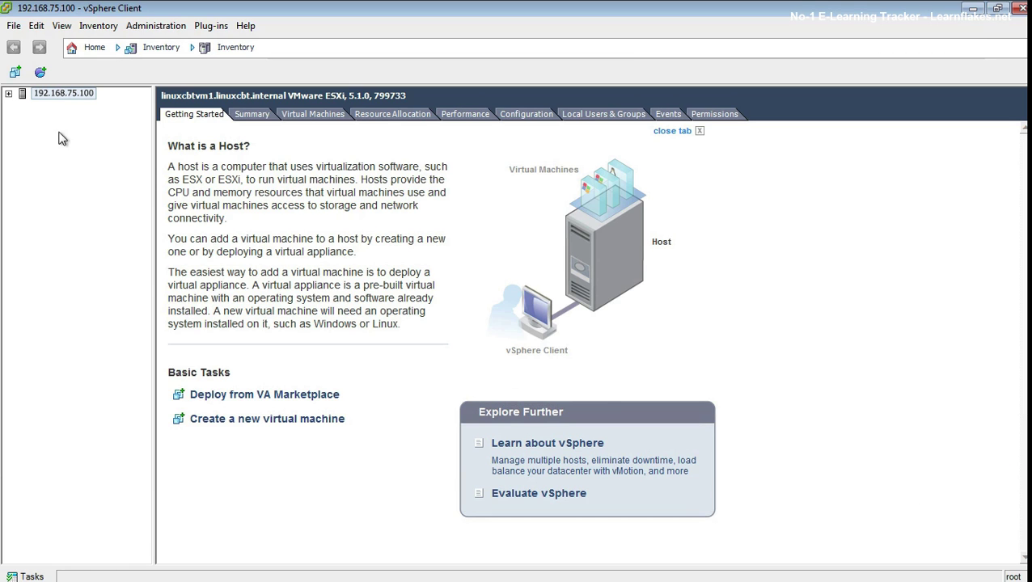
Step: Start a Custom new VM named ucbtpfsense1 on datastore1 with hardware version 8
click(7, 94)
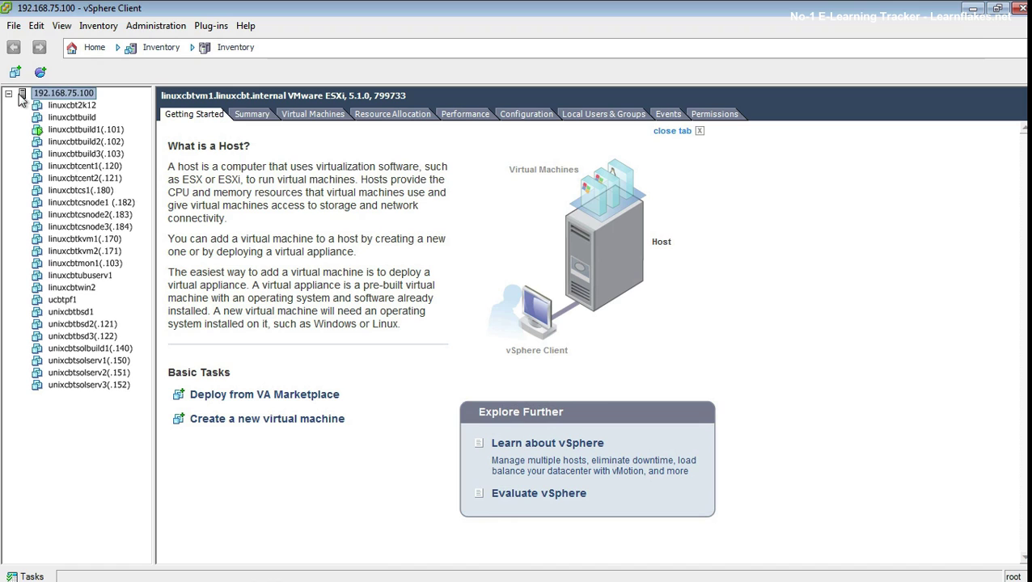
click(58, 299)
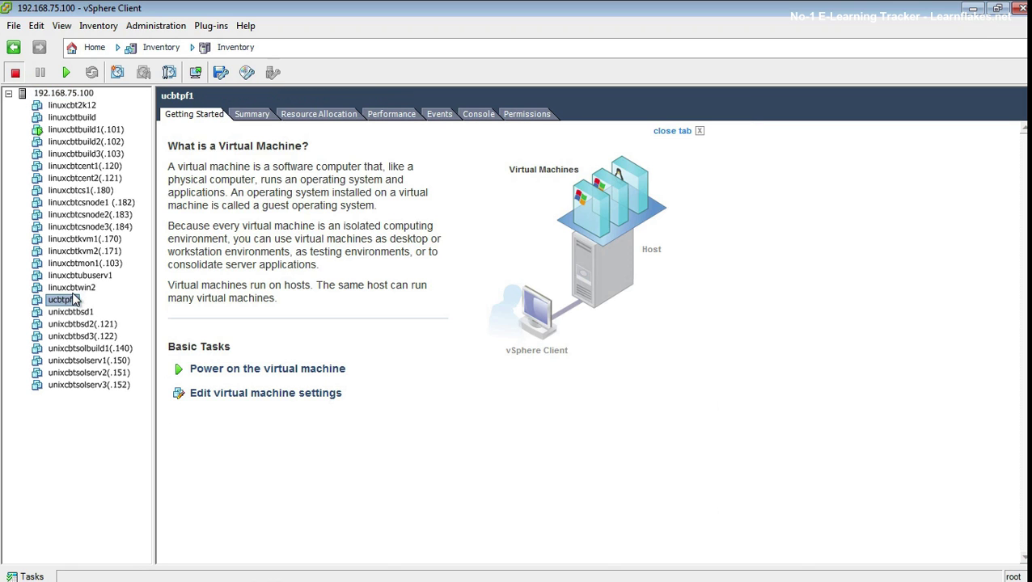
right_click(65, 91)
click(127, 97)
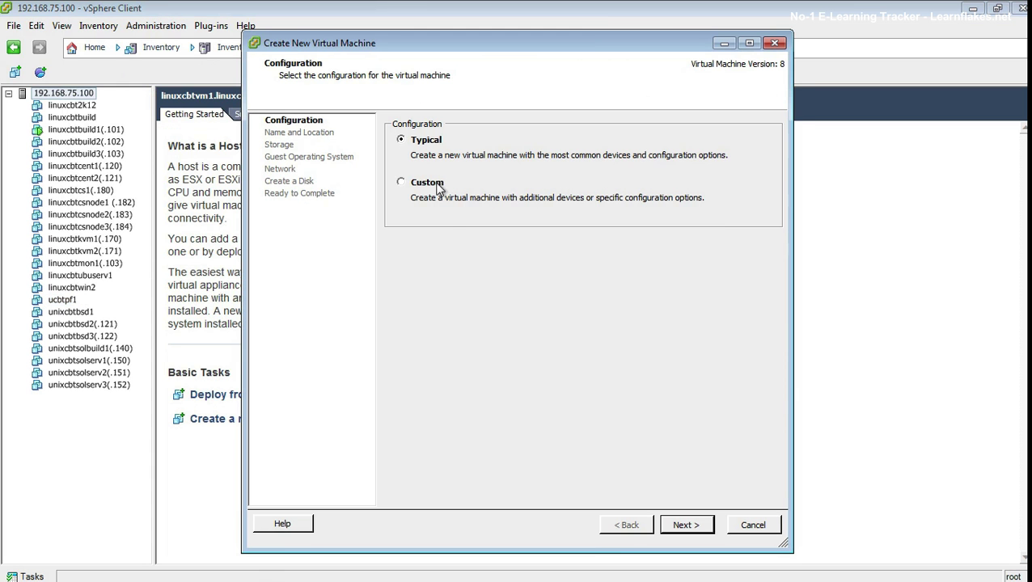
click(432, 185)
click(685, 525)
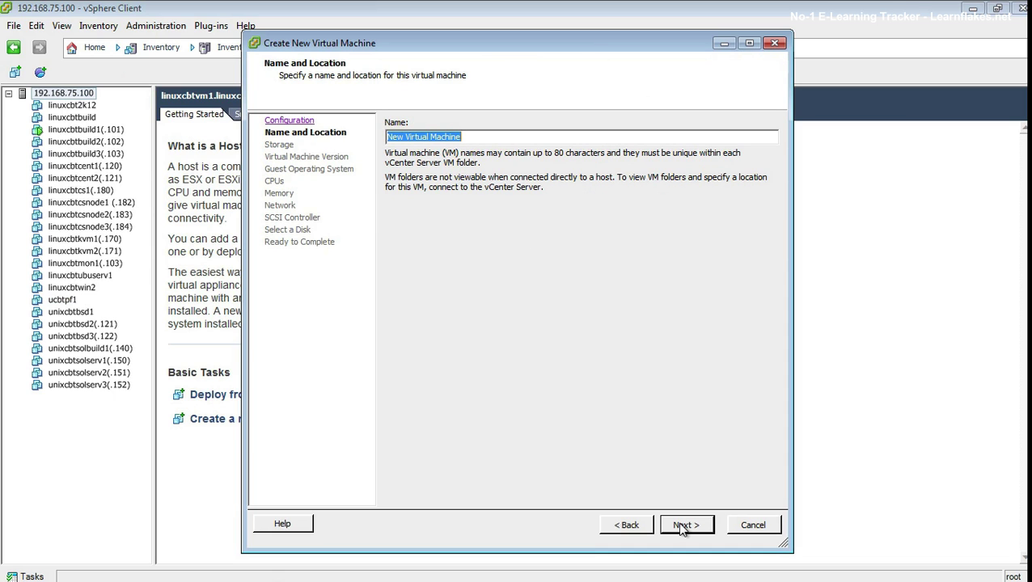
text(ucb)
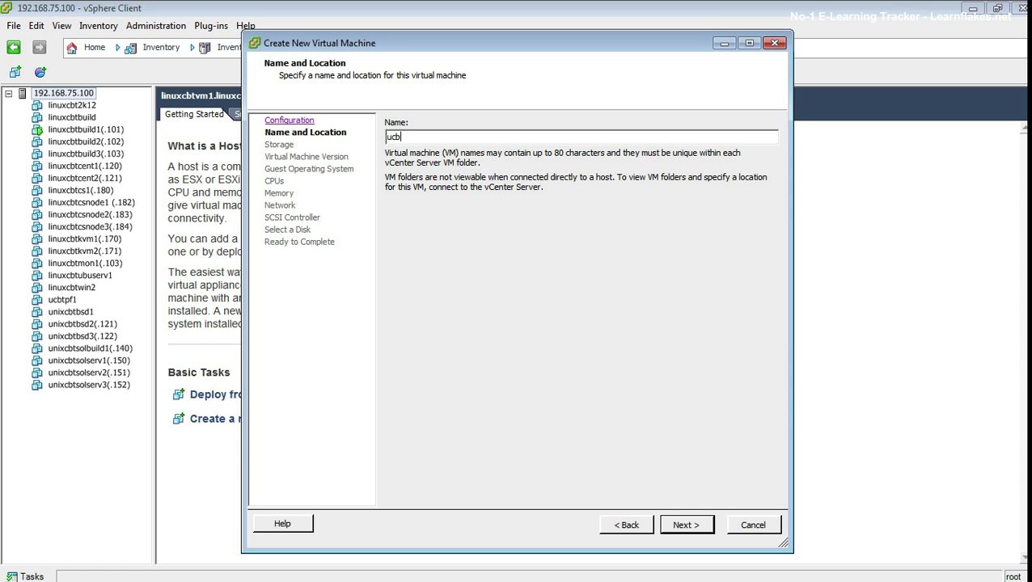
text(tpfsense1)
click(685, 525)
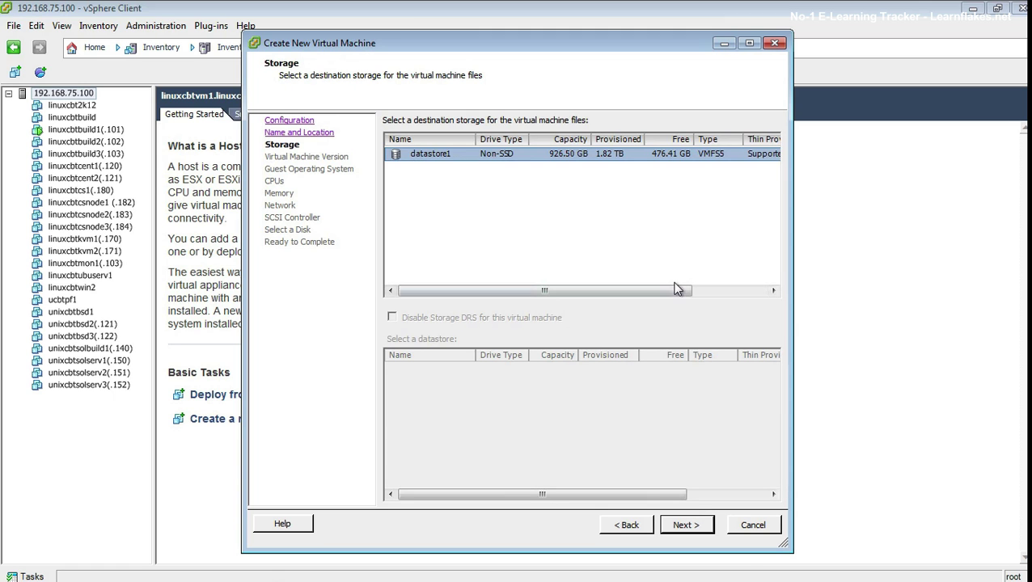
click(683, 525)
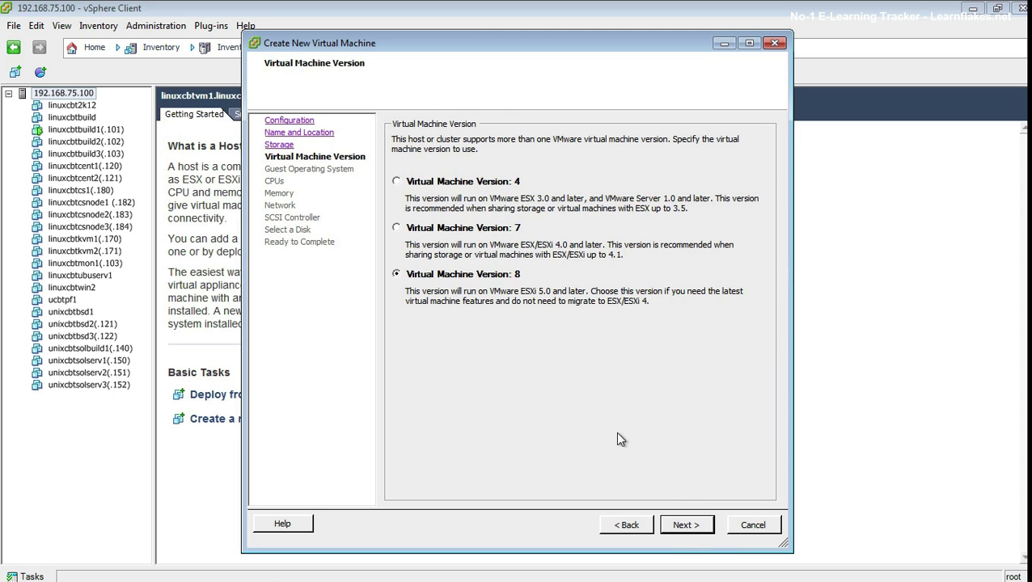
click(689, 530)
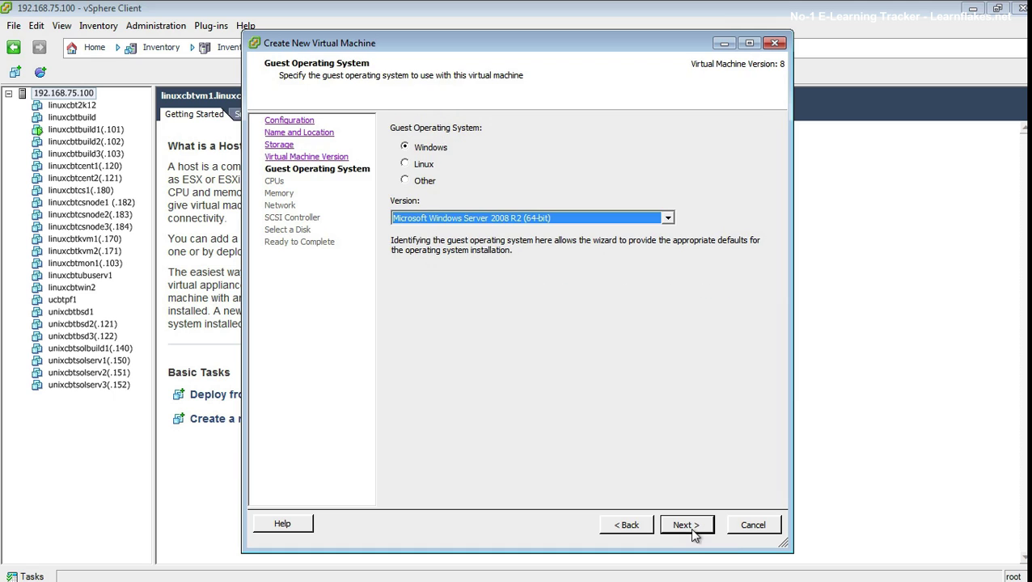
Step: Set guest OS to Other > FreeBSD (32-bit), keeping 1 socket/1 core and 1 GB memory
click(424, 182)
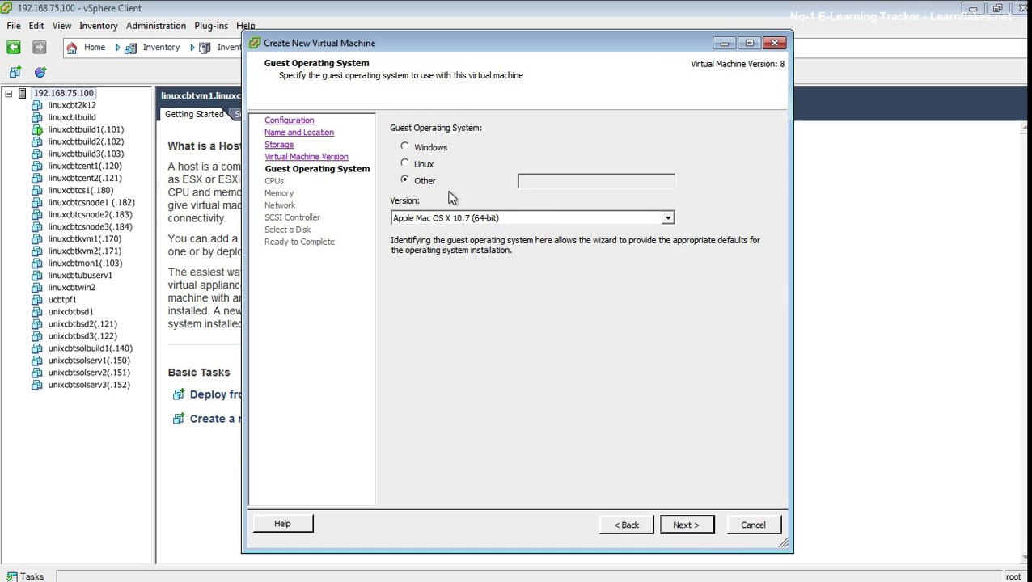
click(495, 216)
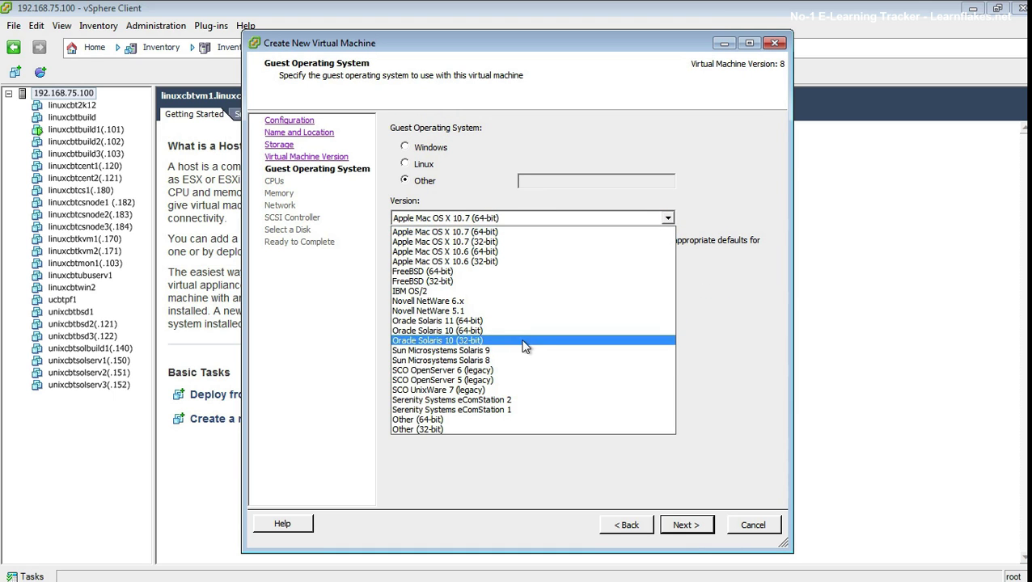
click(480, 280)
click(686, 527)
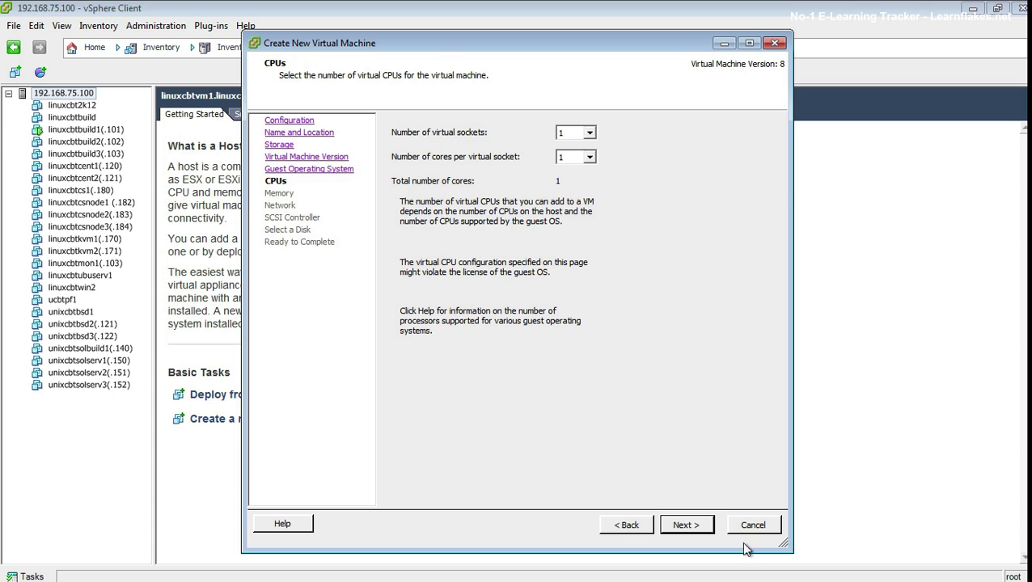
click(683, 527)
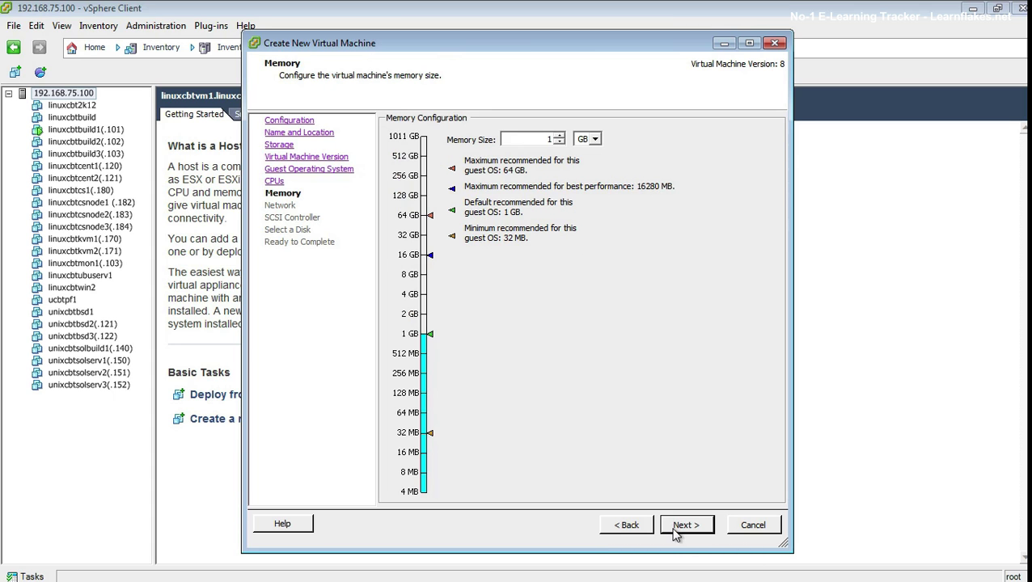
click(689, 526)
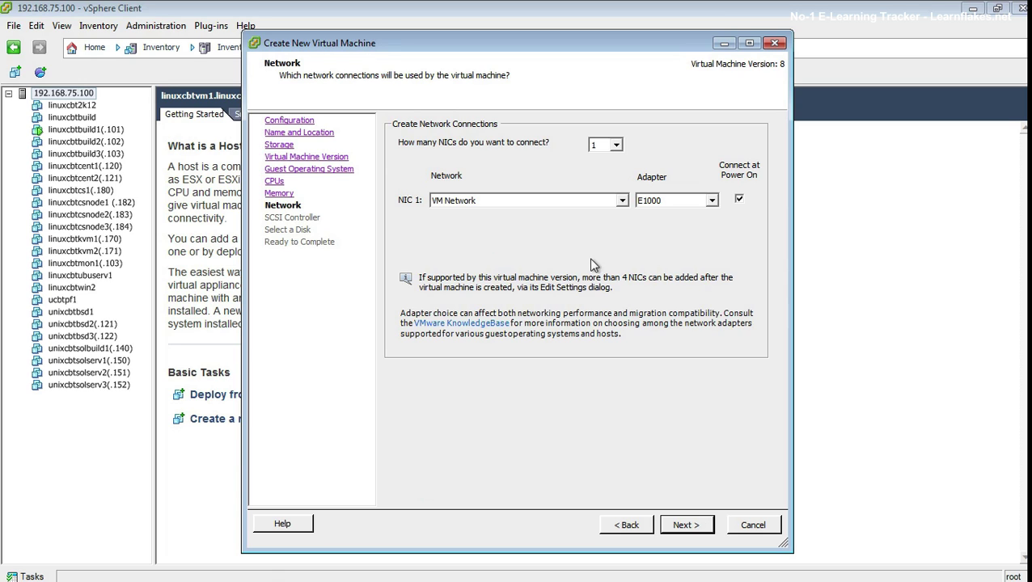
Step: Give the VM two NICs with NIC 2 on VM Network 2
click(615, 147)
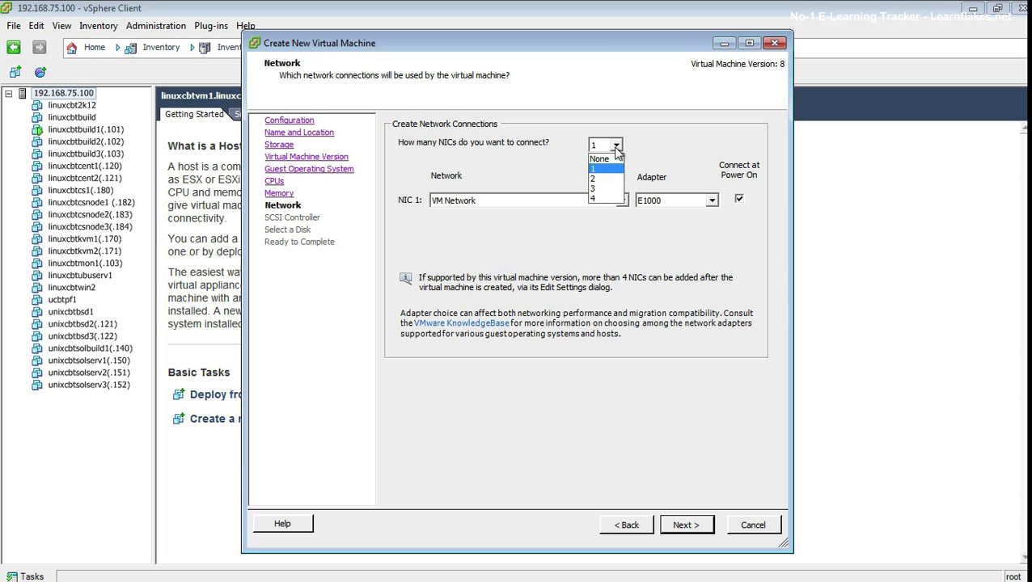
click(611, 179)
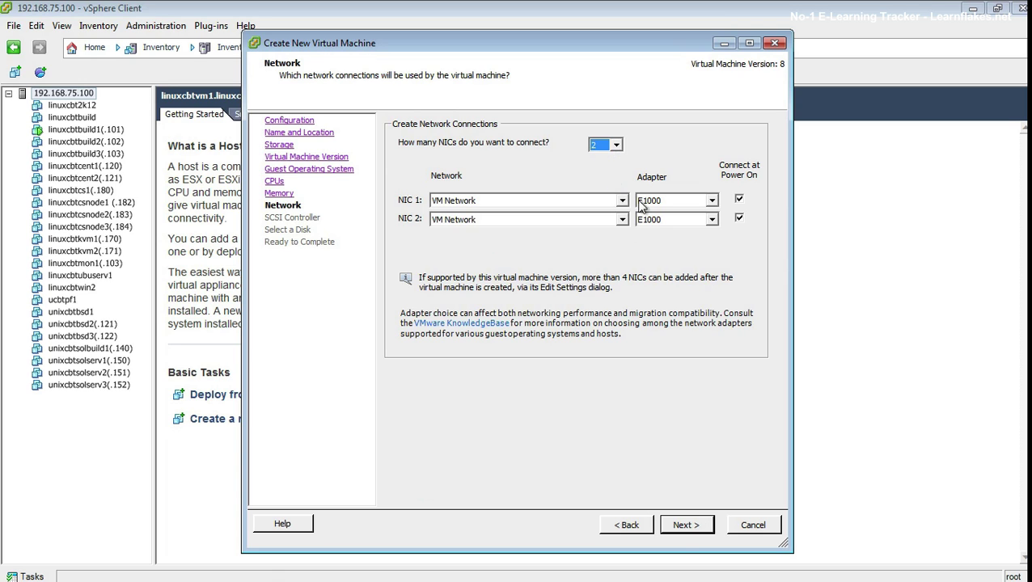
click(623, 221)
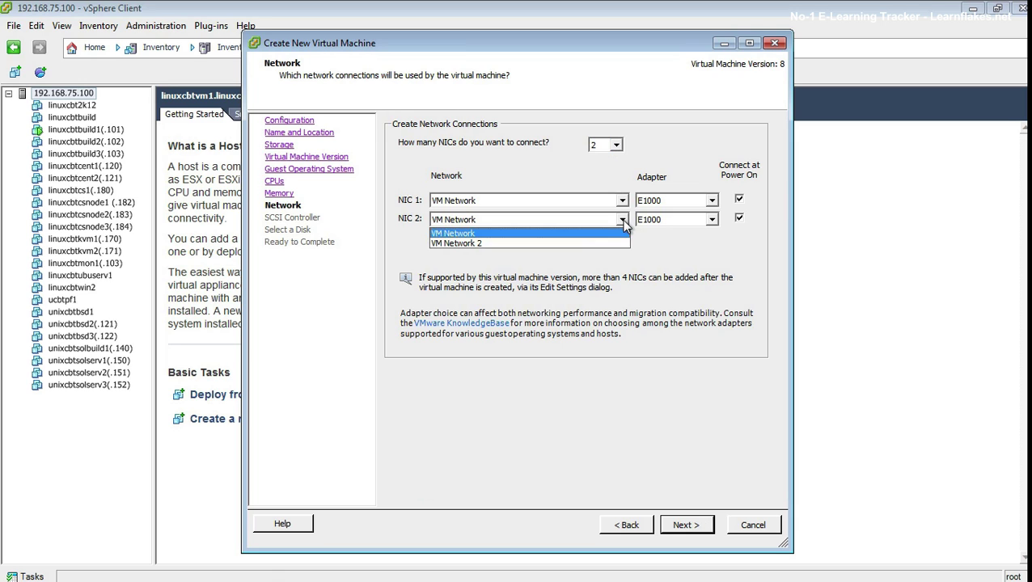
click(599, 242)
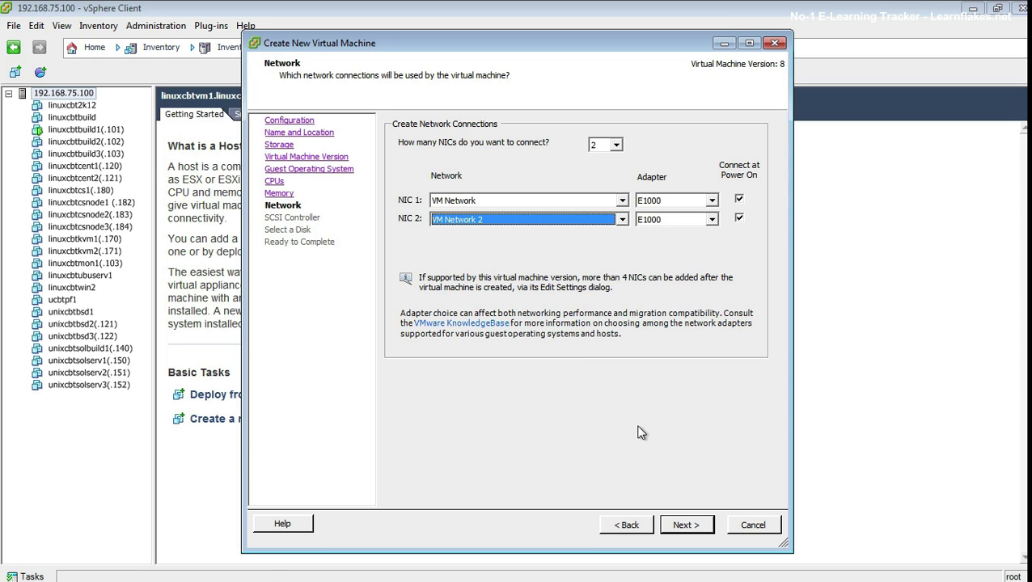
click(683, 527)
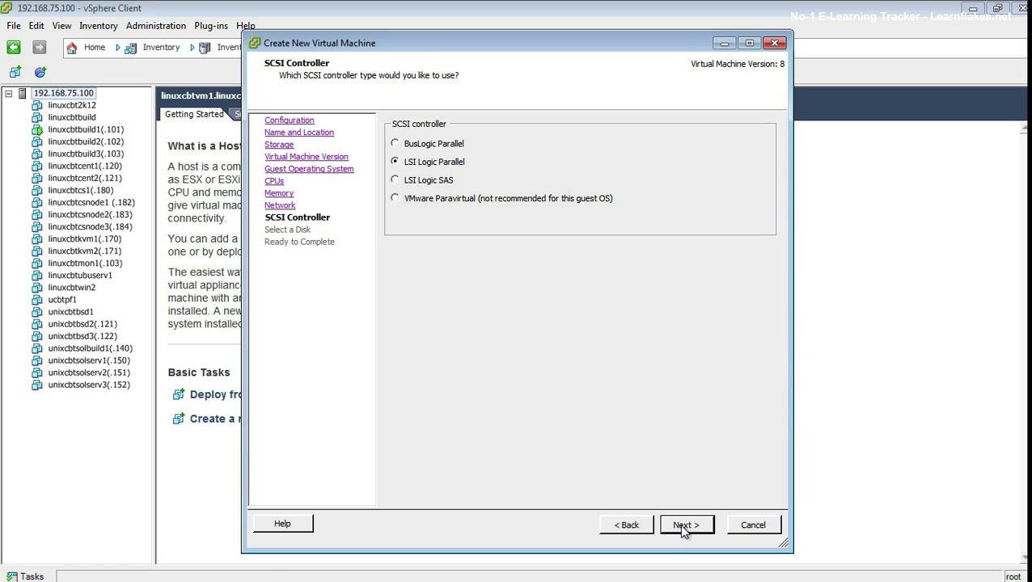
Step: Keep LSI Logic Parallel, add a thick lazy-zeroed new disk, and open settings for review
click(684, 527)
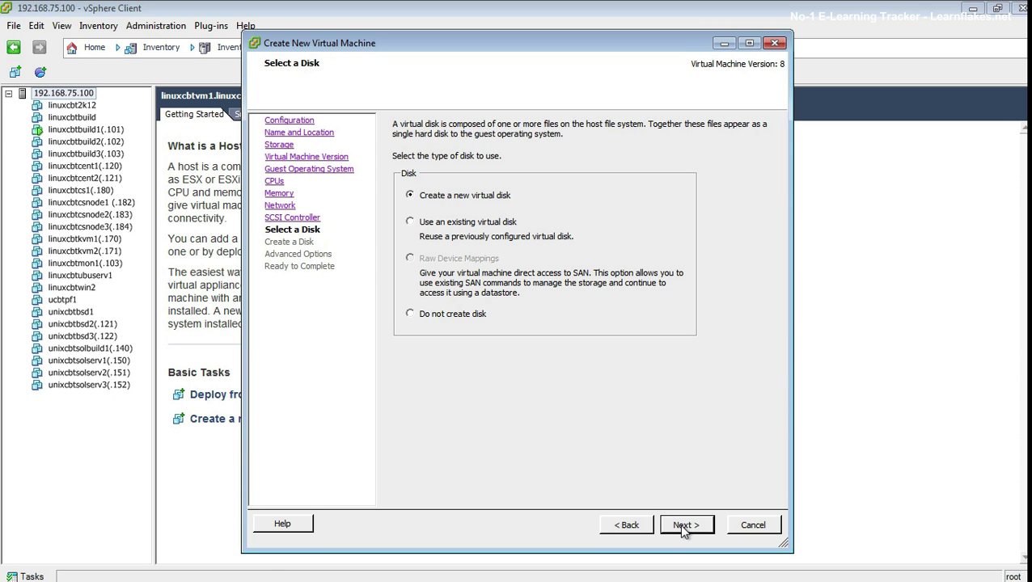
click(683, 526)
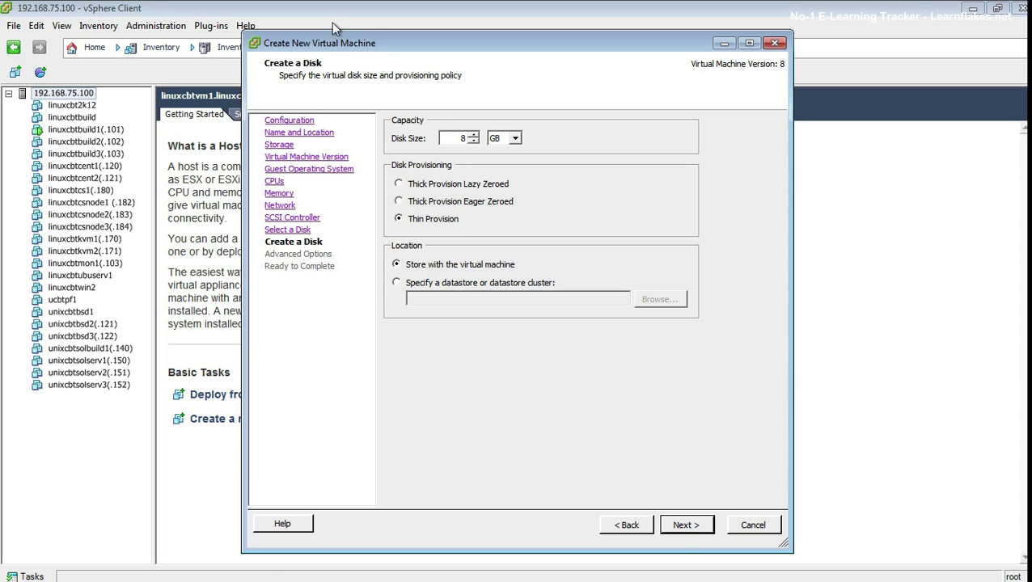
click(472, 185)
click(692, 533)
click(689, 526)
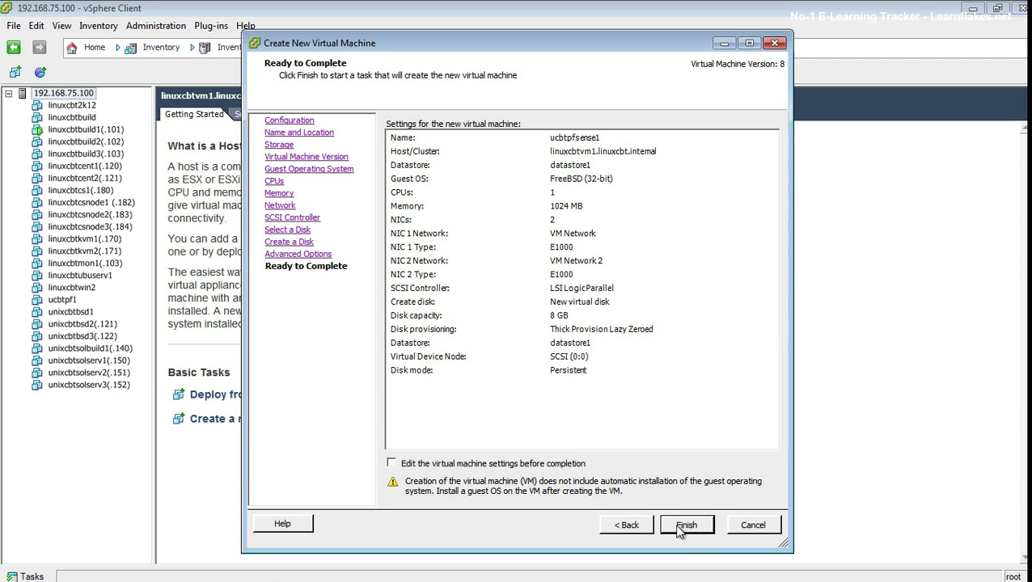
click(526, 464)
click(683, 529)
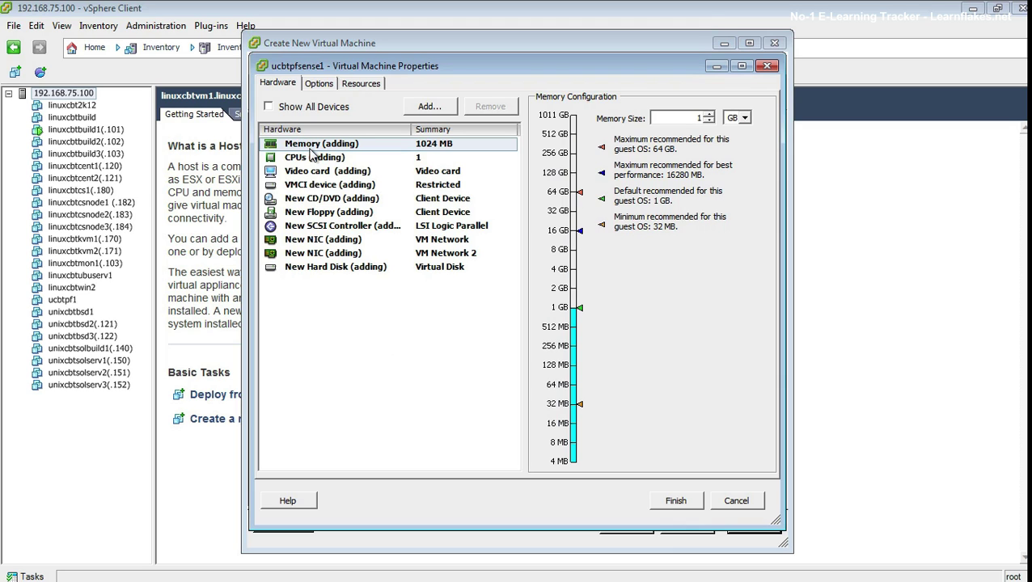
Step: Point the CD/DVD drive at the LiveCD ISO in datastore1/OS_ISO_Images/pfSense, connected at power on, and finish
click(350, 202)
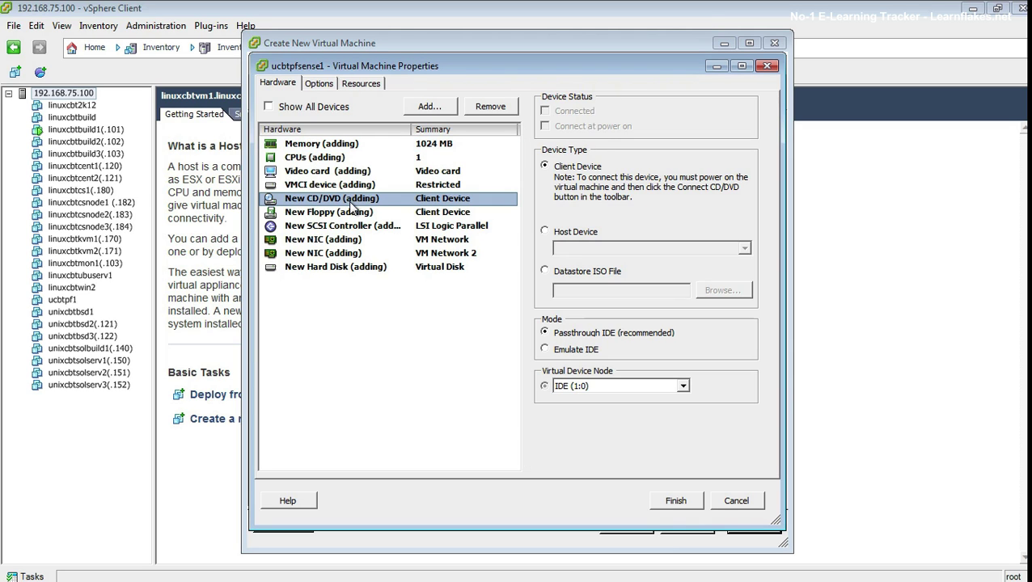
click(596, 272)
click(723, 291)
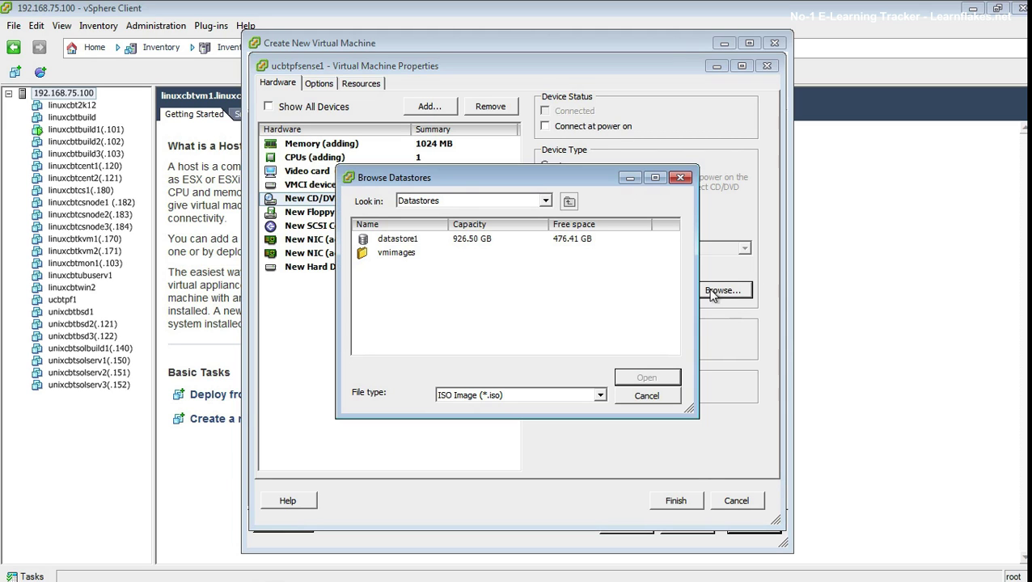
double_click(398, 239)
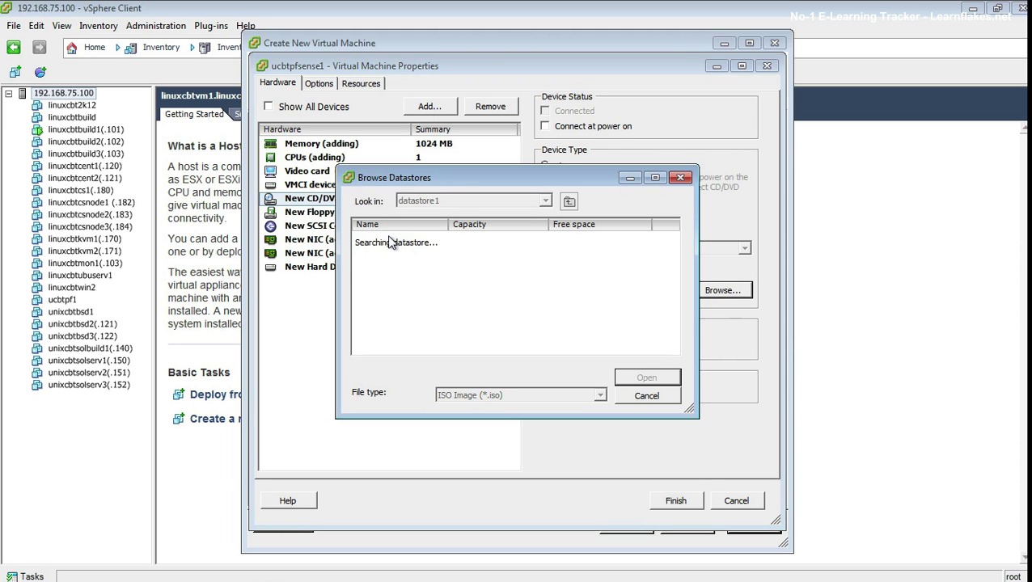
double_click(411, 253)
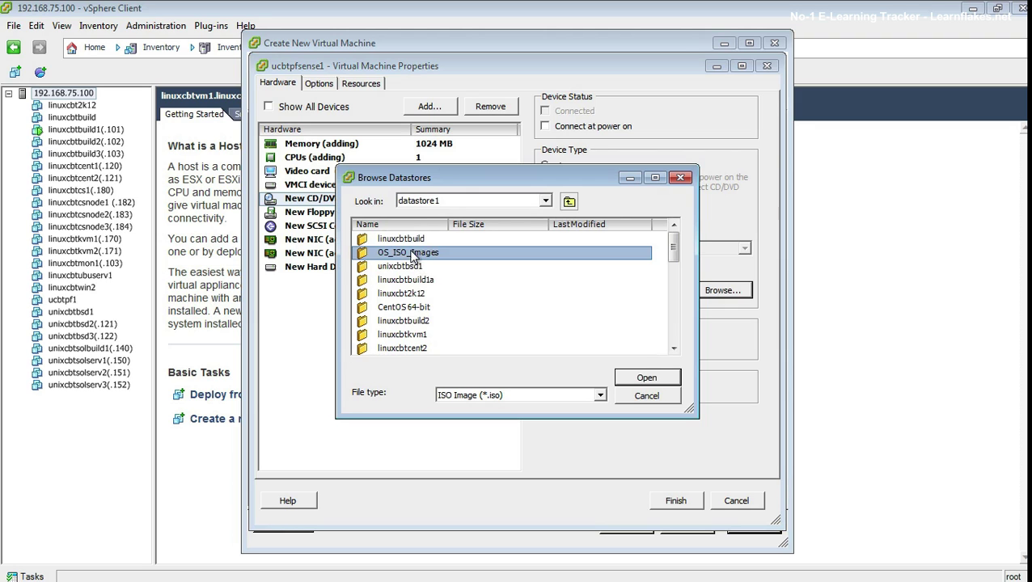
double_click(387, 335)
double_click(401, 239)
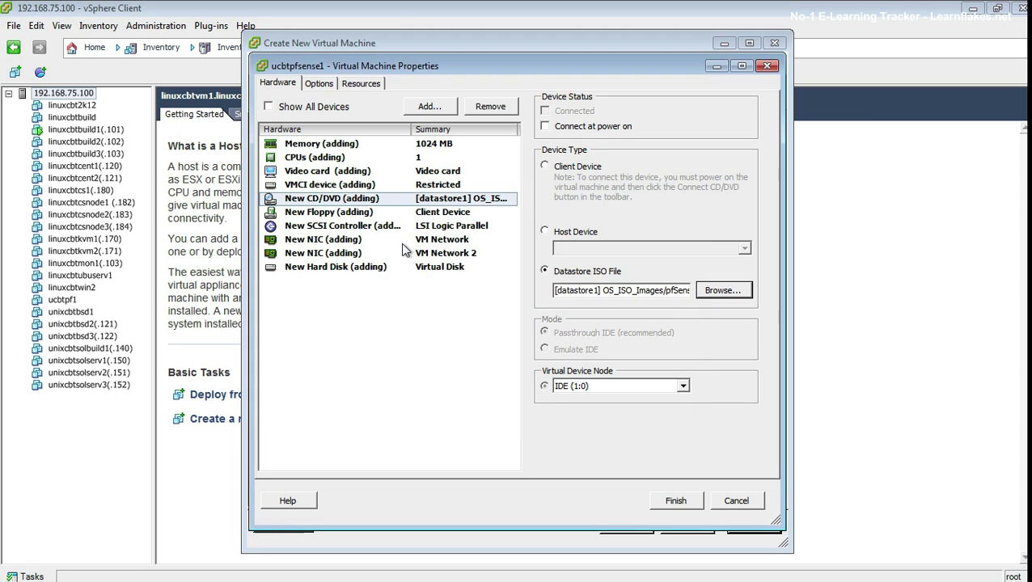
click(590, 129)
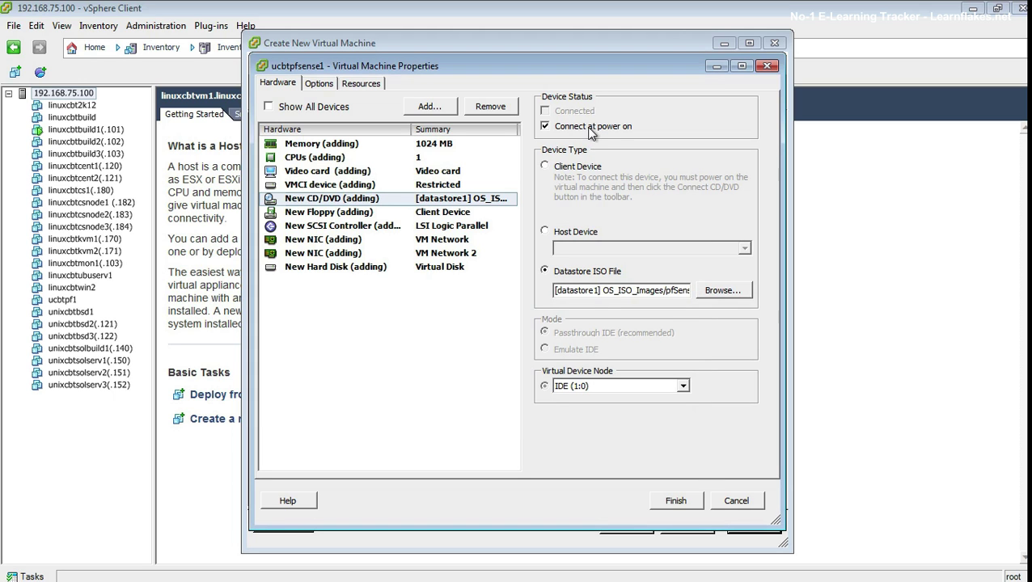
click(676, 501)
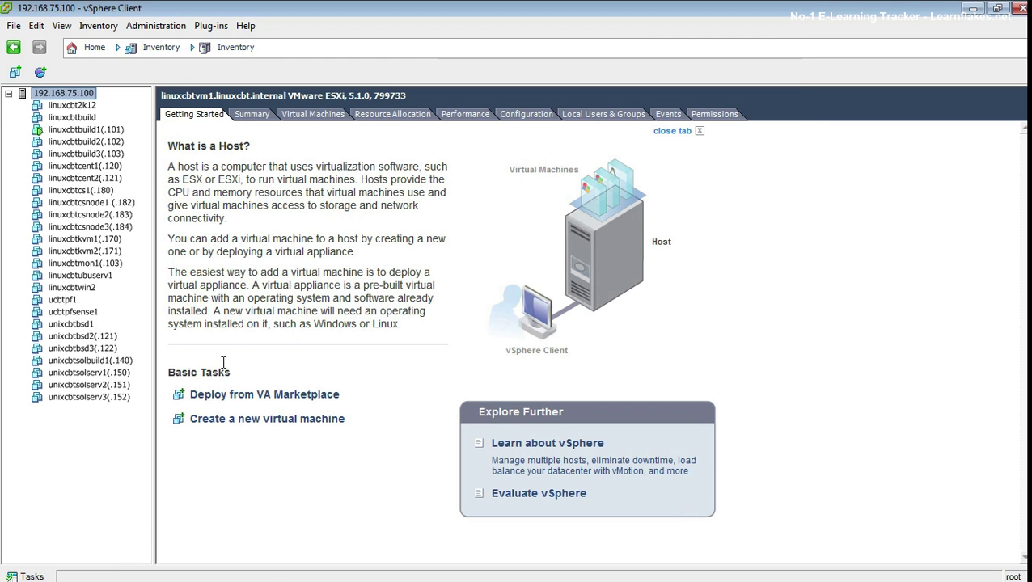
Step: Select ucbtpfsense1 in the inventory and power it on from Getting Started
click(74, 312)
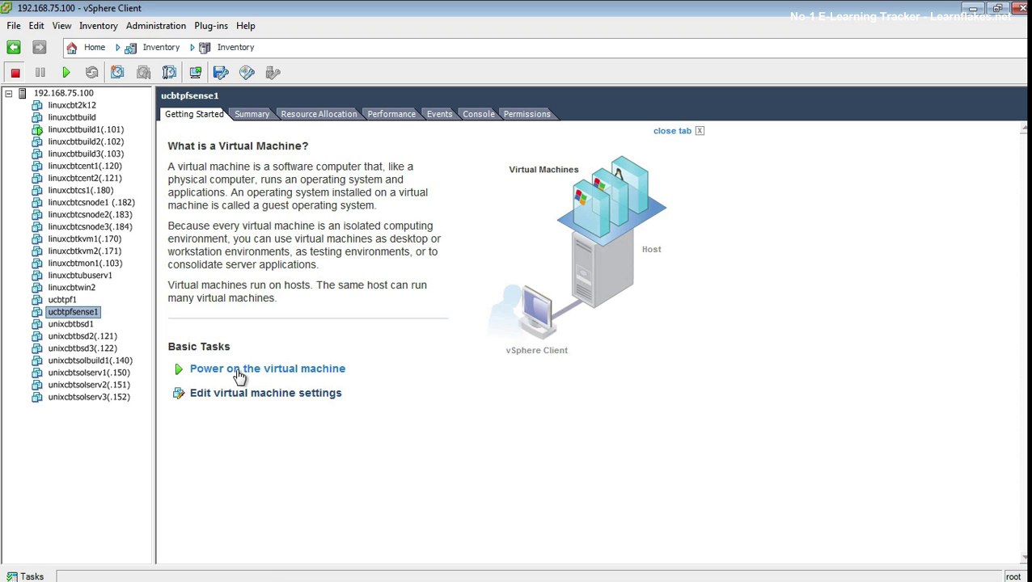
click(239, 370)
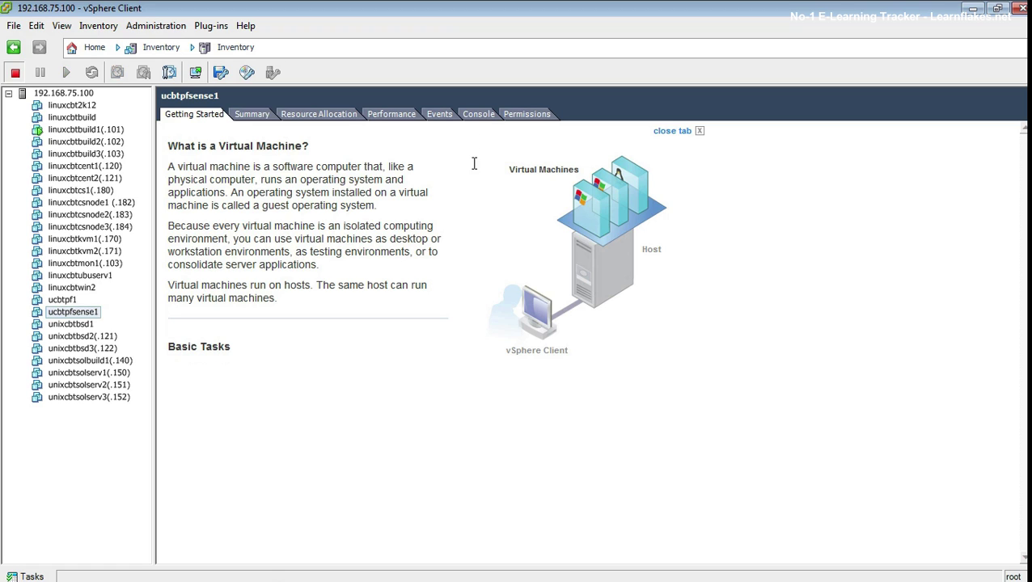
Step: Show ucbtpfsense1's console with the Navigation Bar and Toolbar hidden, then focus the console
click(479, 114)
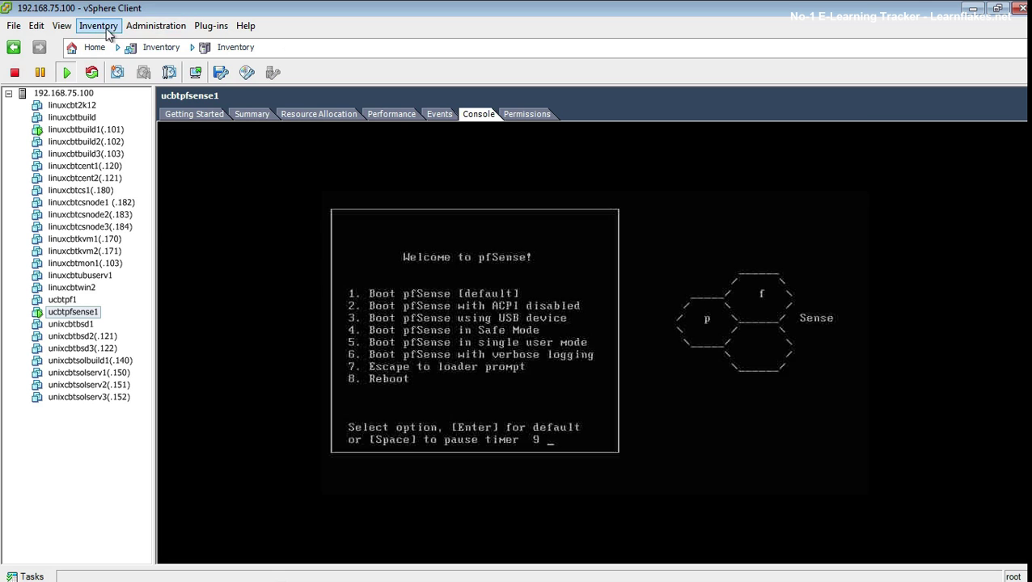
click(61, 25)
click(113, 97)
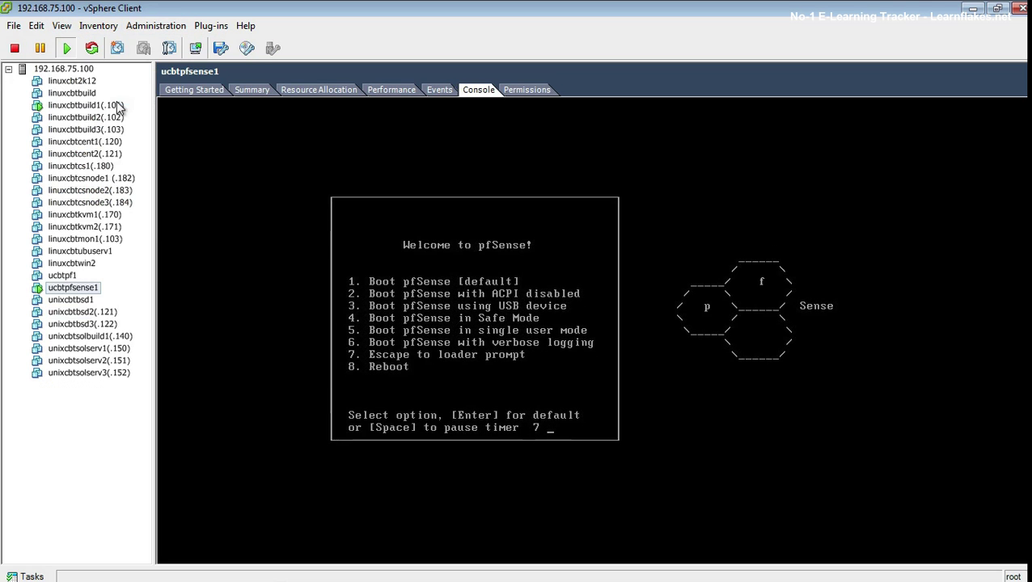
click(63, 26)
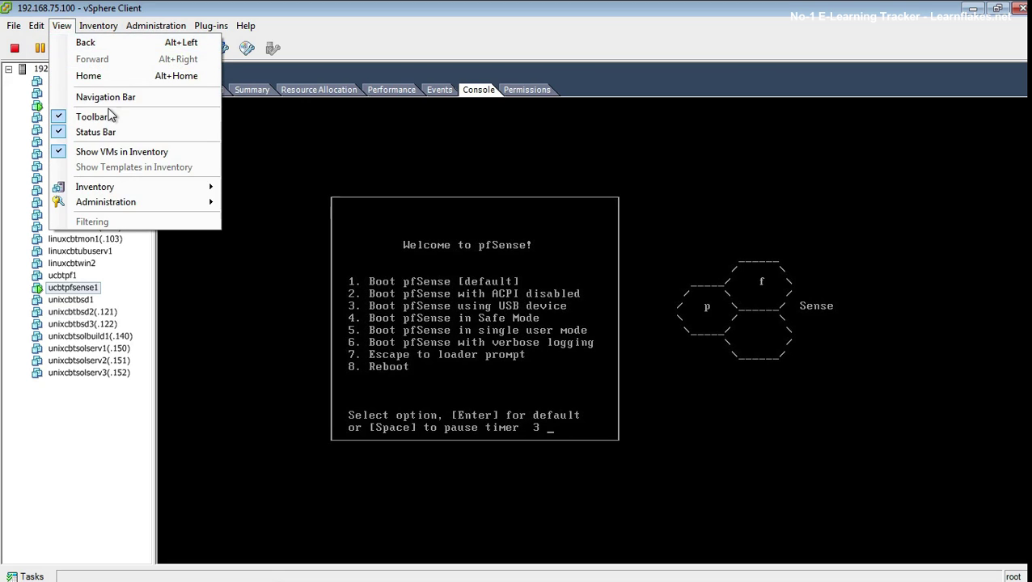
click(108, 117)
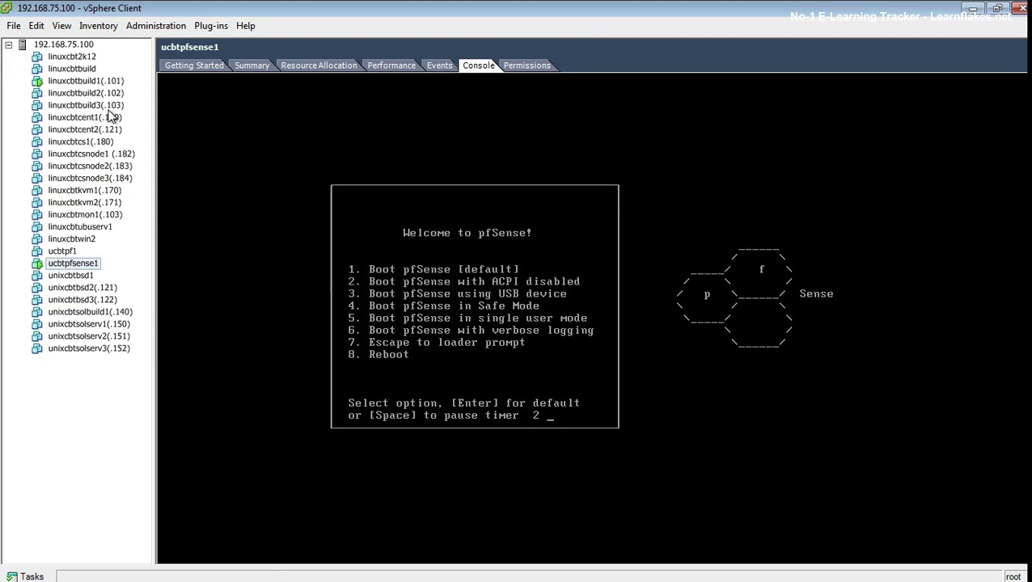
click(631, 350)
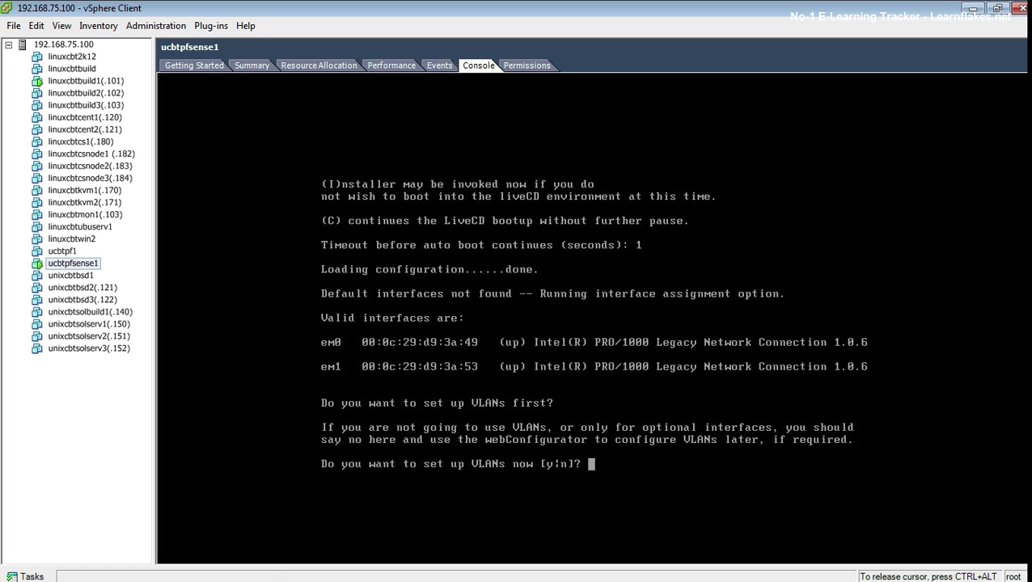
Step: Answer n to VLANs, assign em0 as WAN and em1 as LAN, and skip Optional 1
key(ctrl+alt)
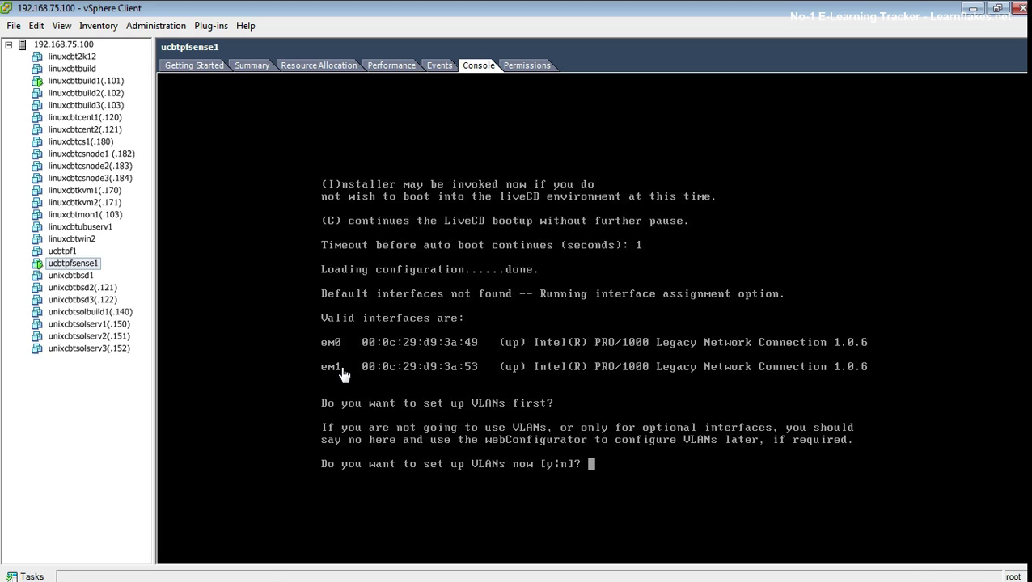
click(384, 380)
text(n)
key(Return)
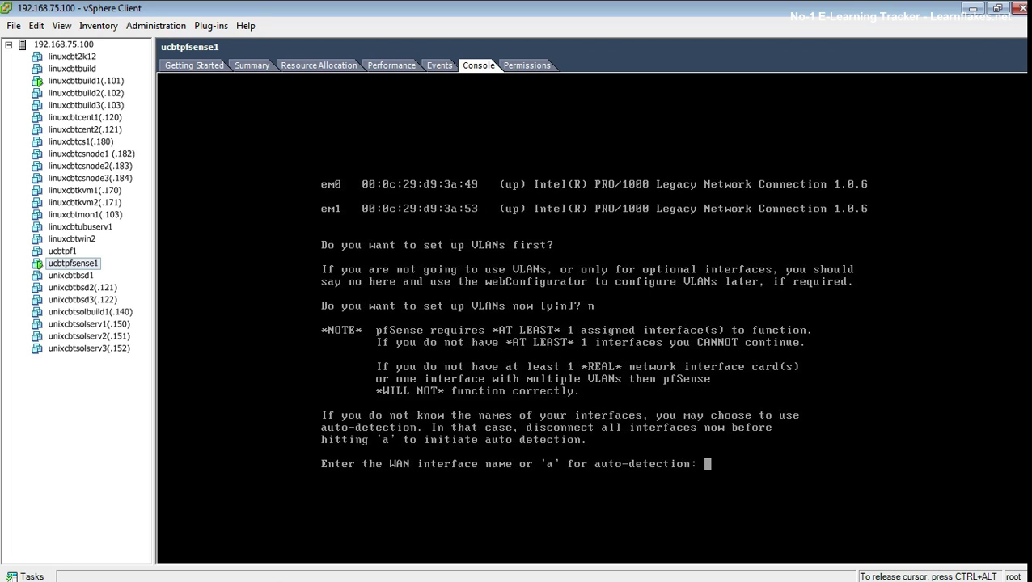
text(em0)
key(Return)
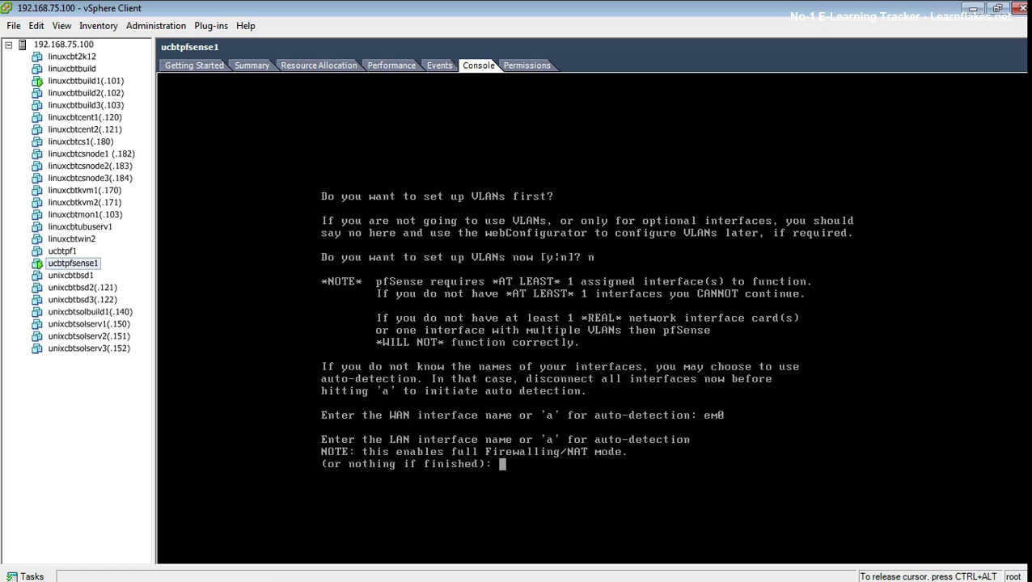
text(em1)
key(Return)
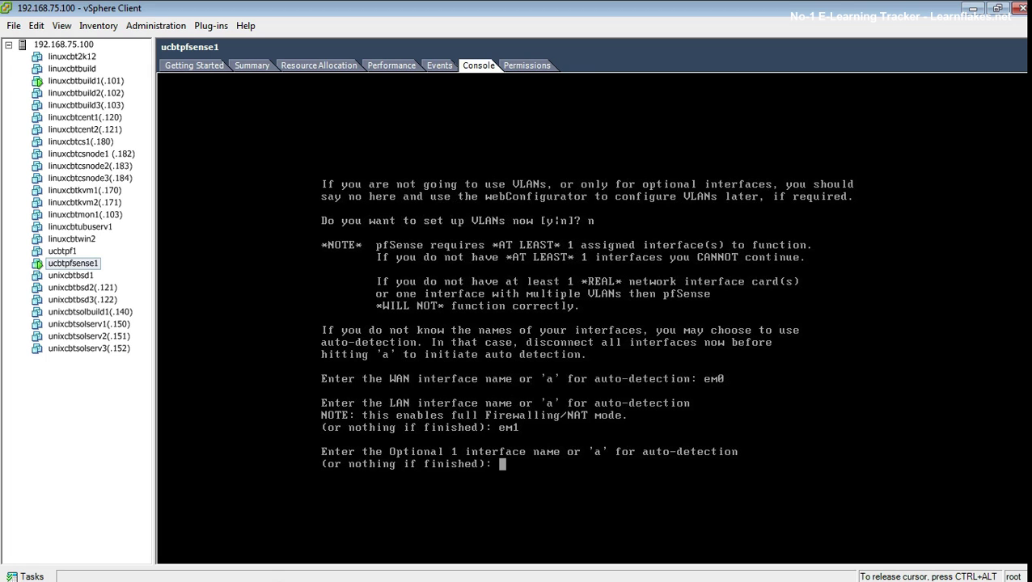
key(Return)
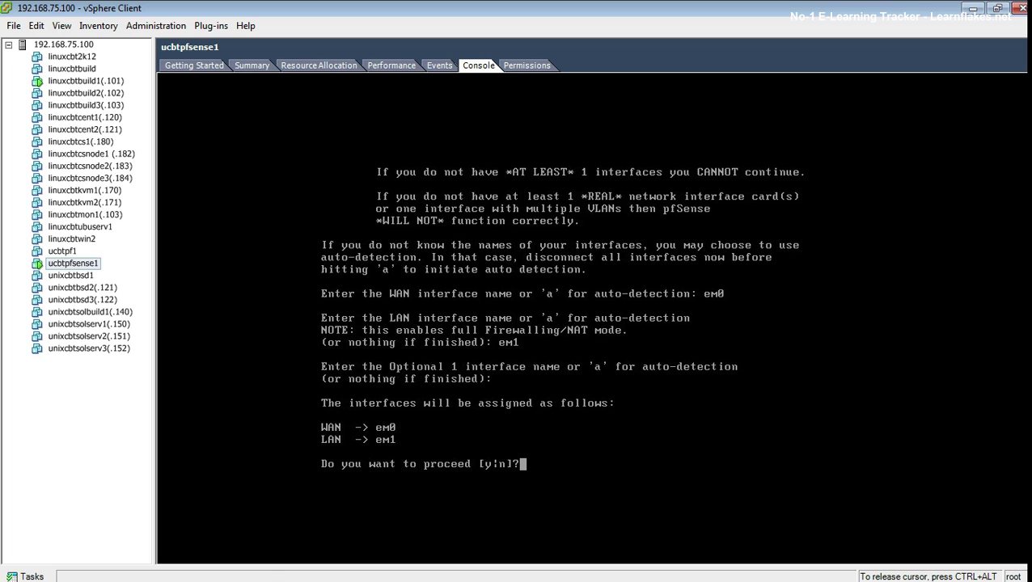
Step: Confirm the interface assignment with y, let pfSense finish booting, then refocus the console
text(y)
key(Return)
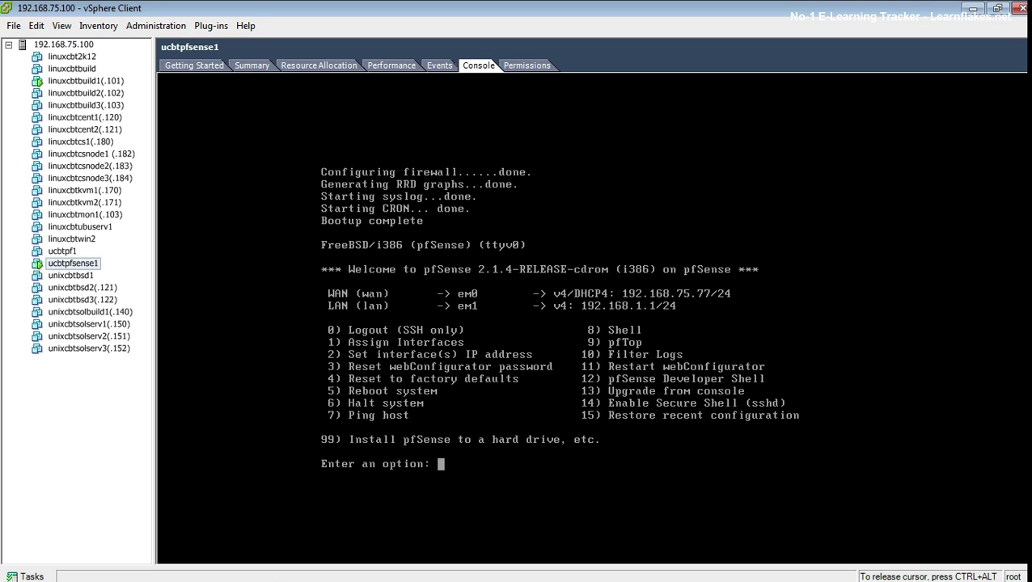
key(ctrl+alt)
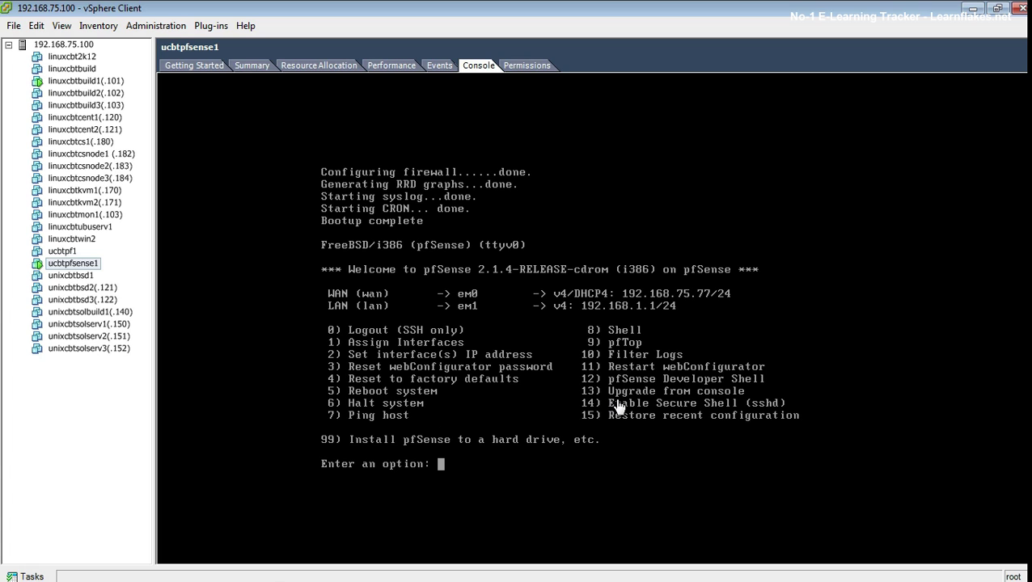
click(545, 438)
Step: Use console option 7 to ping 192.168.75.1, then return to the pfSense menu
text(7)
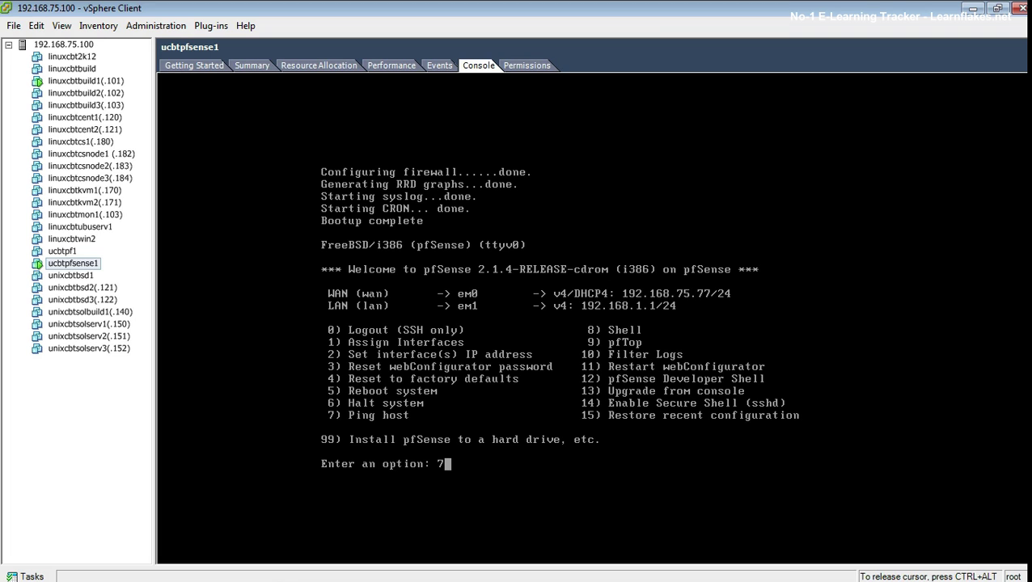
key(Return)
text(192)
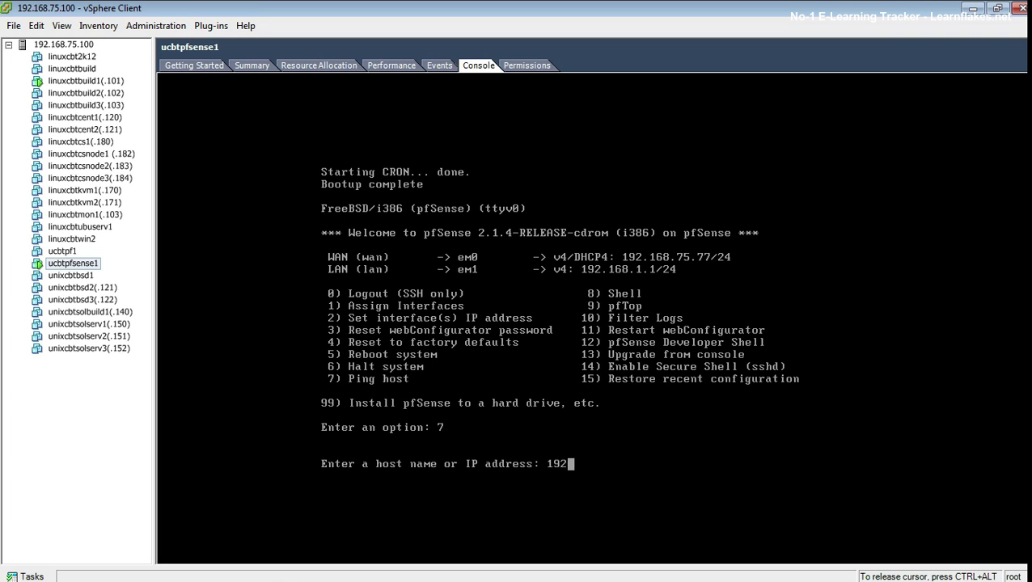
text(.168.75.1)
key(Return)
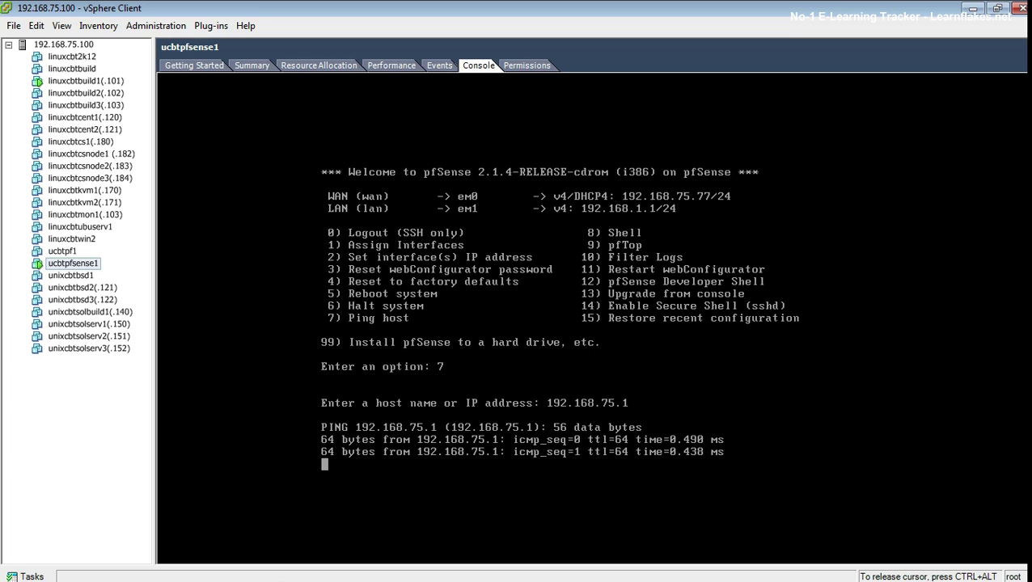
key(Return)
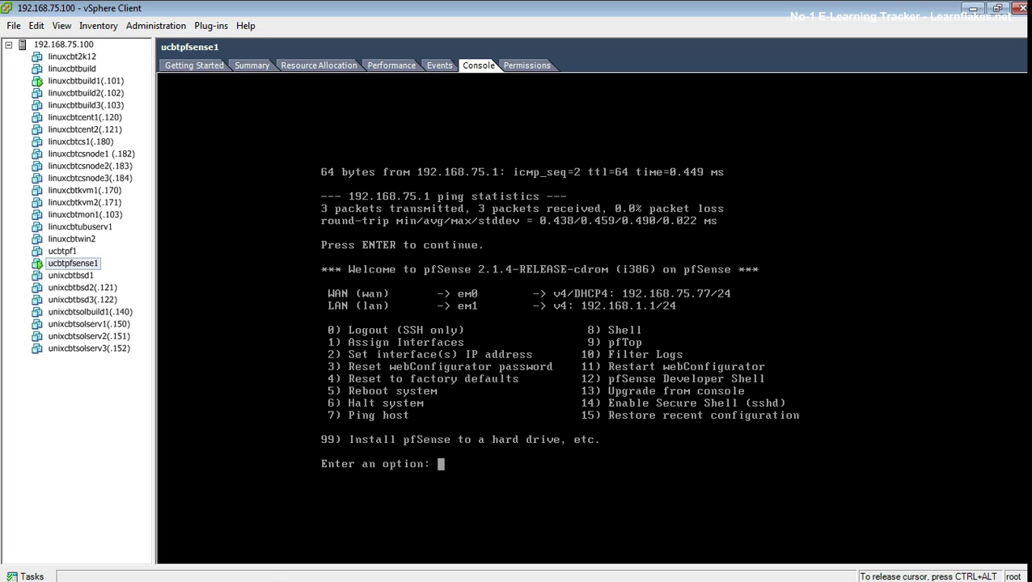
key(ctrl+alt)
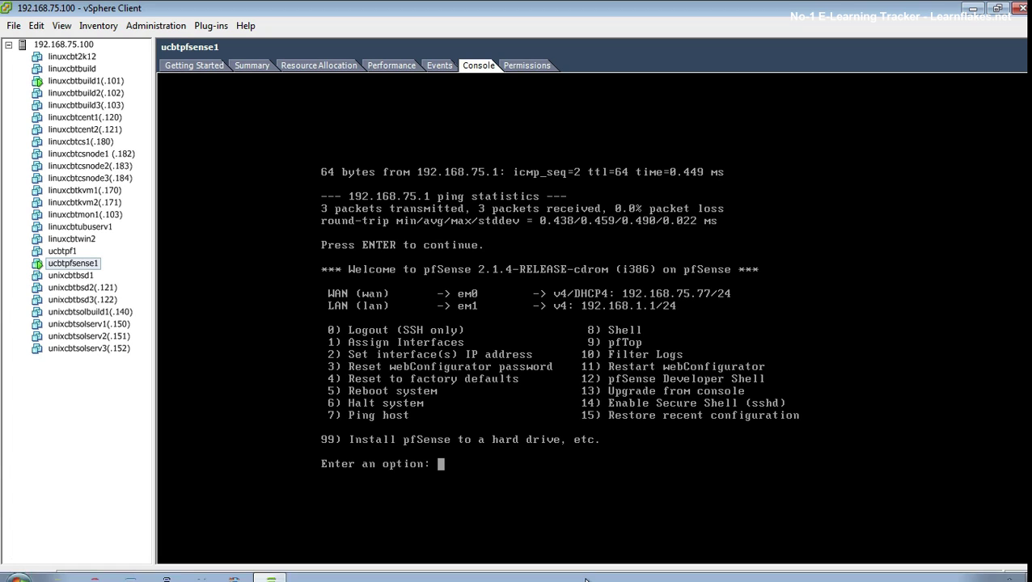
Step: In a new Terminal tab, check for nmap with 'which nmap' and ssh into 192.168.75.101
click(108, 416)
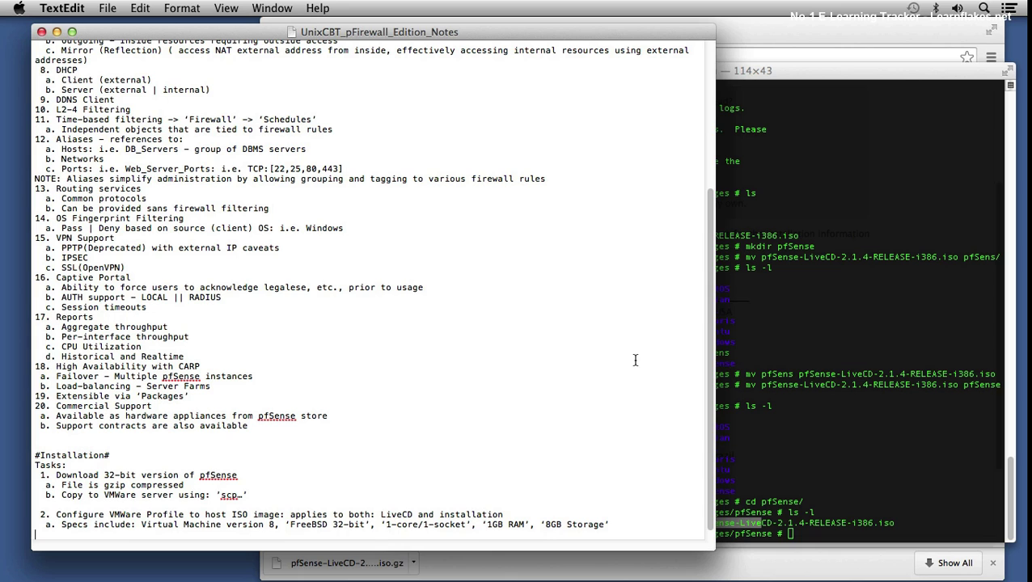
click(772, 354)
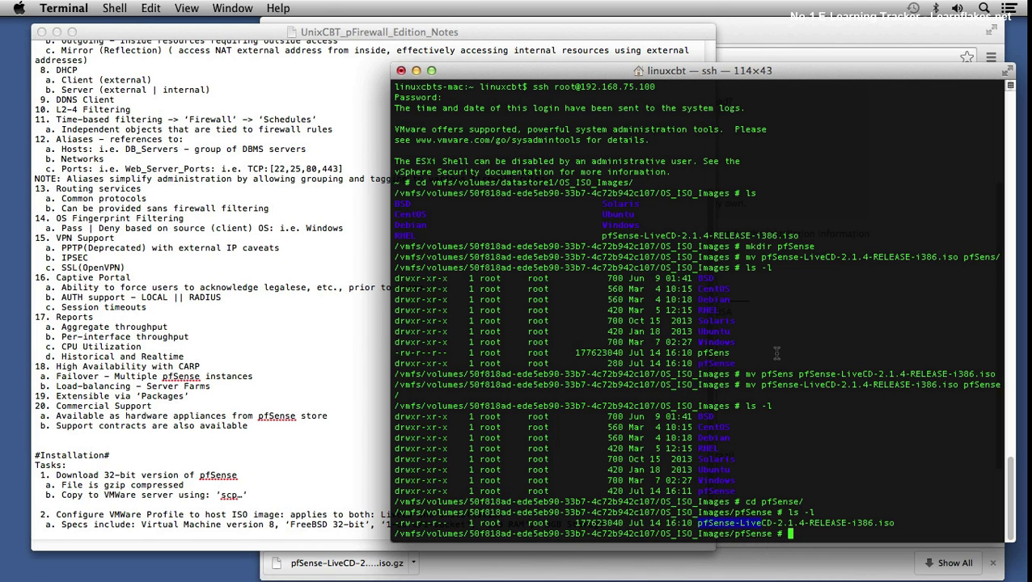
key(super+t)
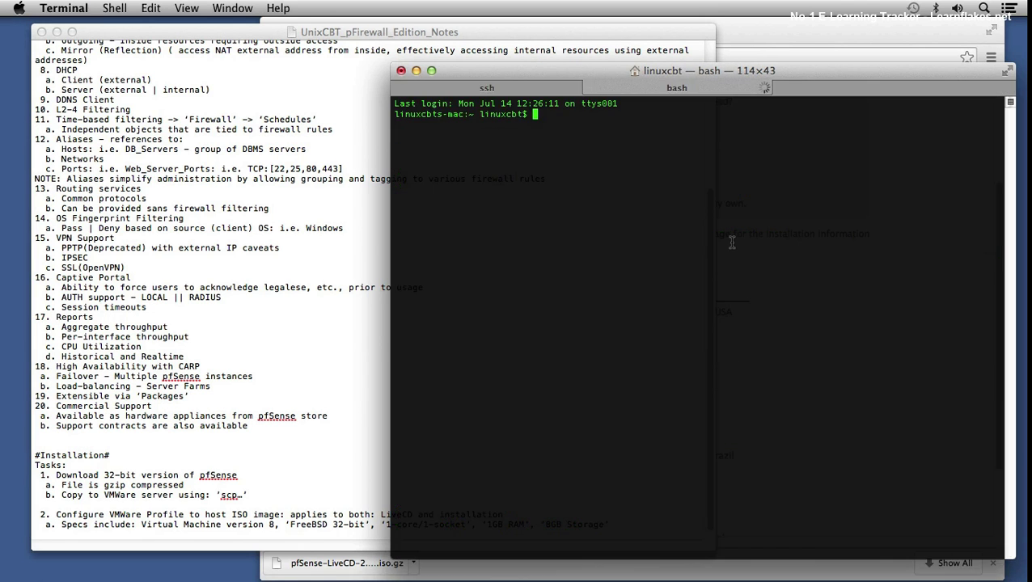
text(which nmap)
key(Return)
text(s)
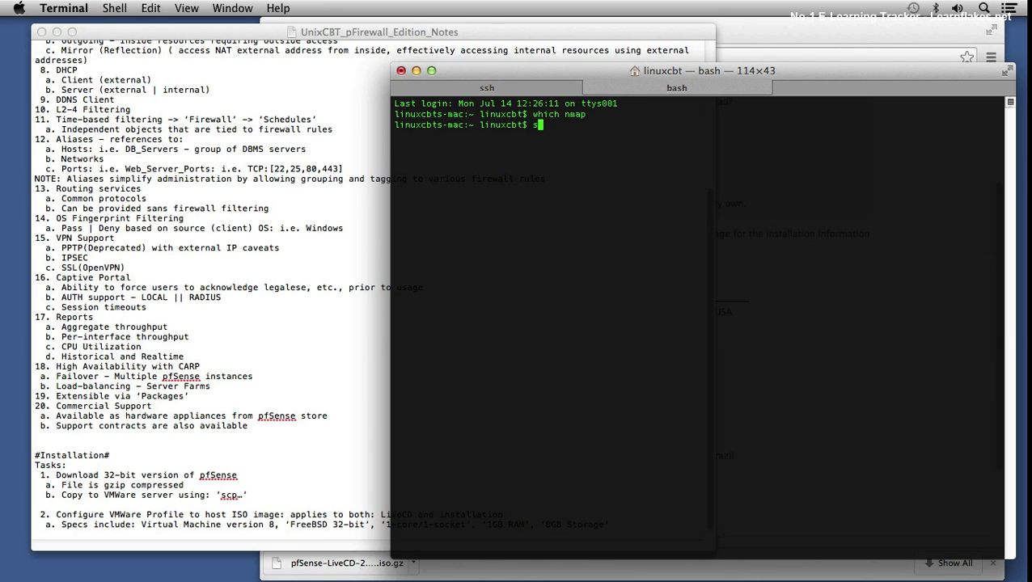
text(sh 192.168.75.101)
key(Return)
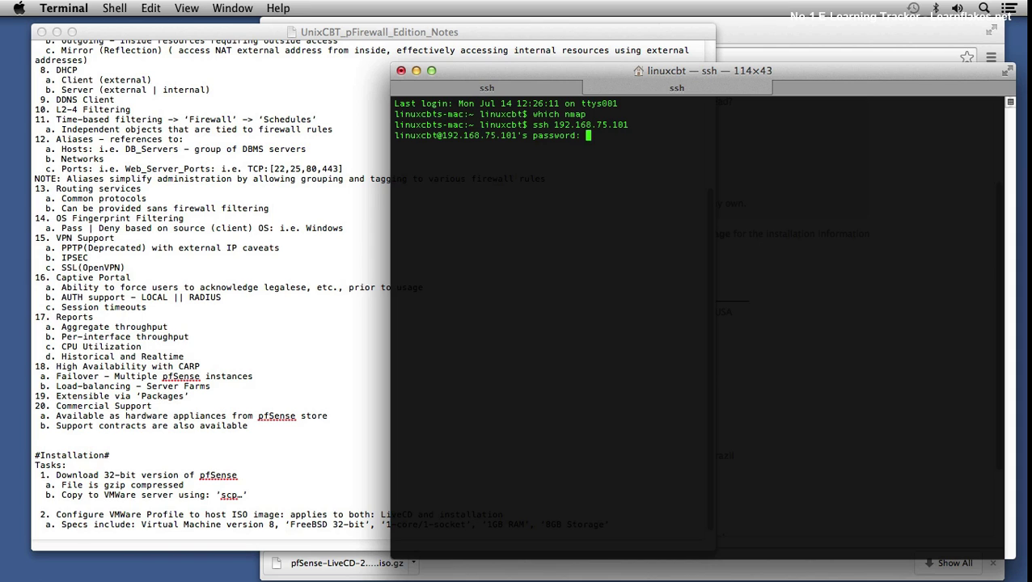
key(Return)
Step: Clear the screen and run 'nmap -v 192.168.75.77' against the pfSense WAN address
key(ctrl+l)
text(nmap 192.)
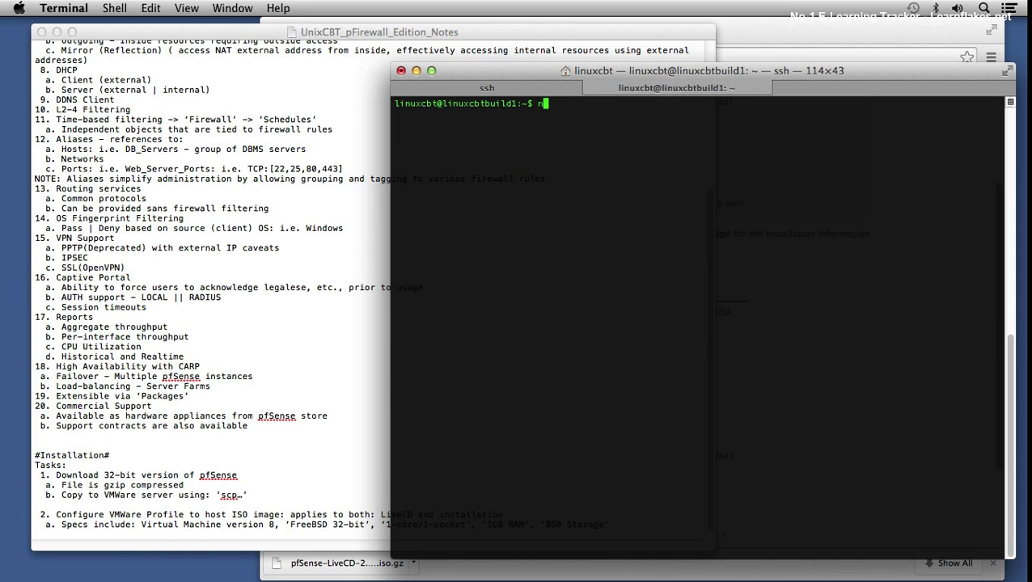
key(BackSpace)
key(BackSpace)
key(BackSpace)
key(BackSpace)
text(-v 192.168.75.77)
key(Return)
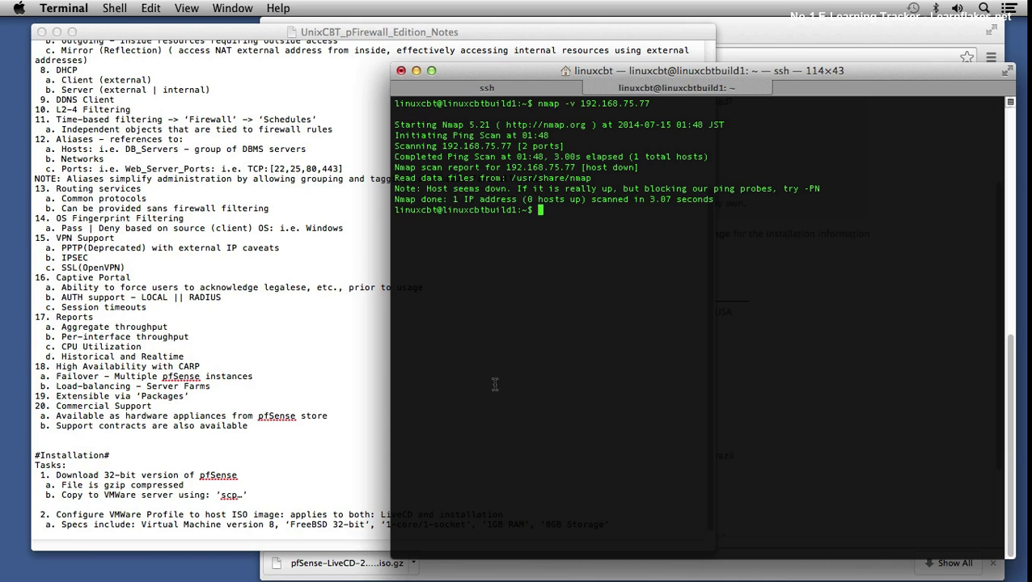
Step: Return to the TextEdit notes and start a new line after the 8GB Storage specs
click(360, 527)
click(619, 522)
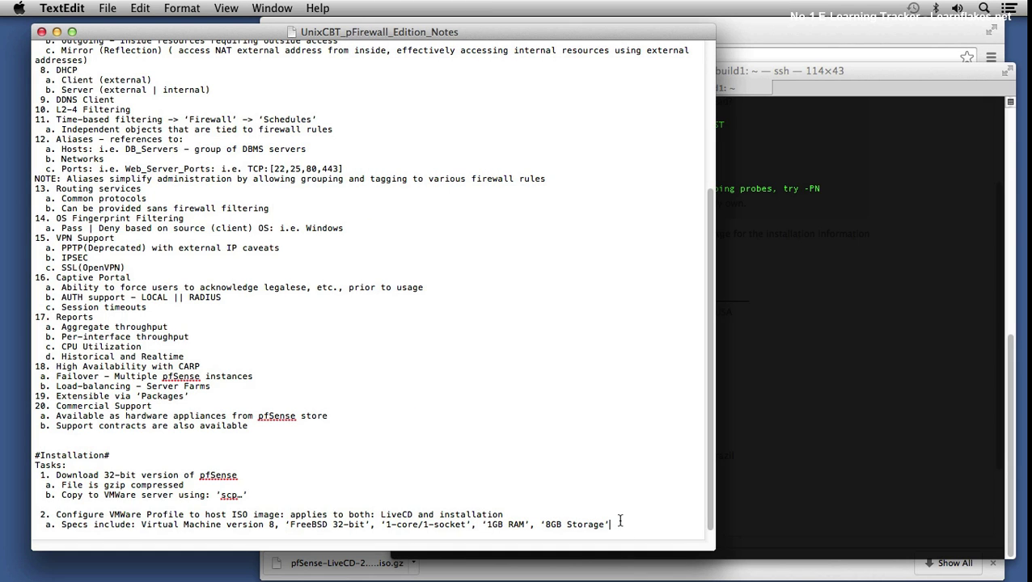
key(Return)
key(Return)
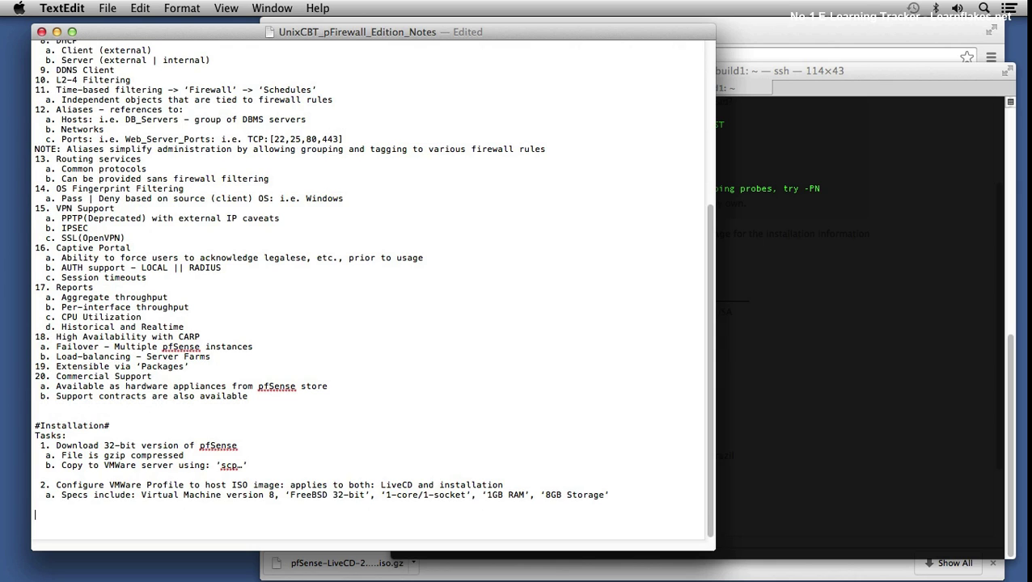
Step: Add sub-items 'b. Boot as LiveCD mode' and 'c. Examine defaults' to the notes
key(BackSpace)
text(b. Boot as LiveCD mode)
key(Return)
text(c. Examine defaults)
key(Return)
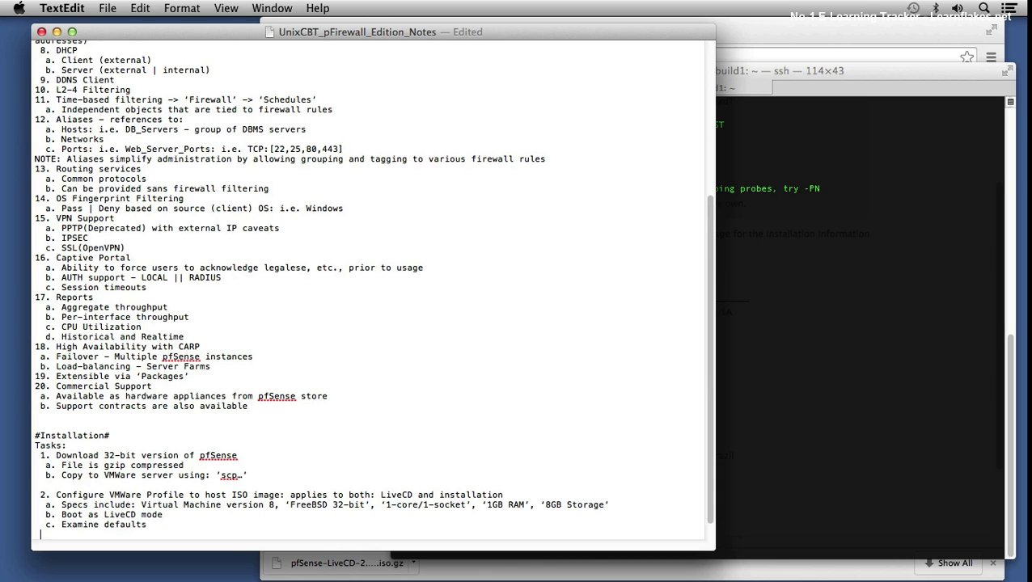
Step: Add task '3. Try to ascertian data from pFSense instances' with sub-item a. 'nmap -v 192.168.75.77'
key(Return)
text(3. )
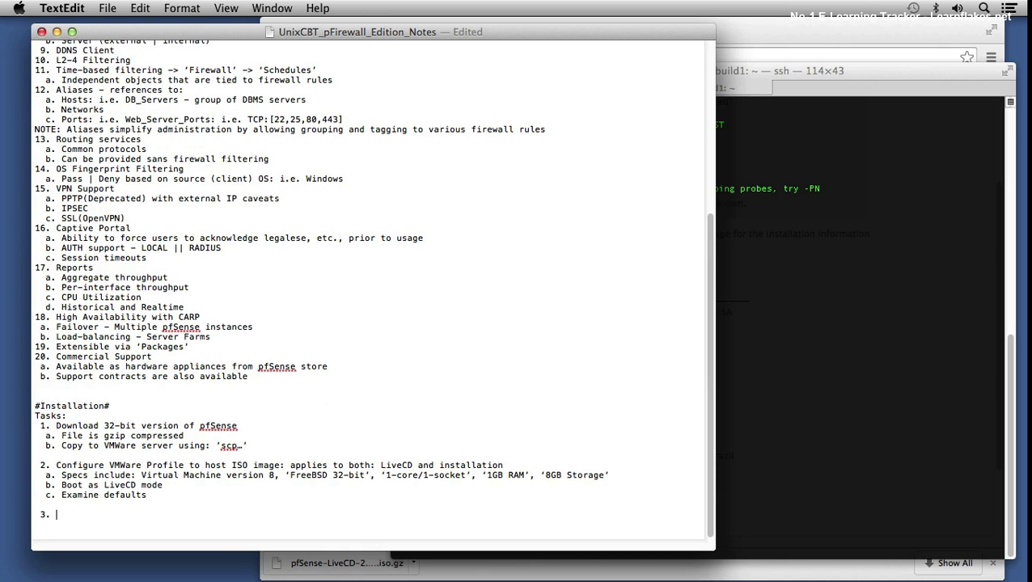
text(Try to ascerti)
text(an data from pF)
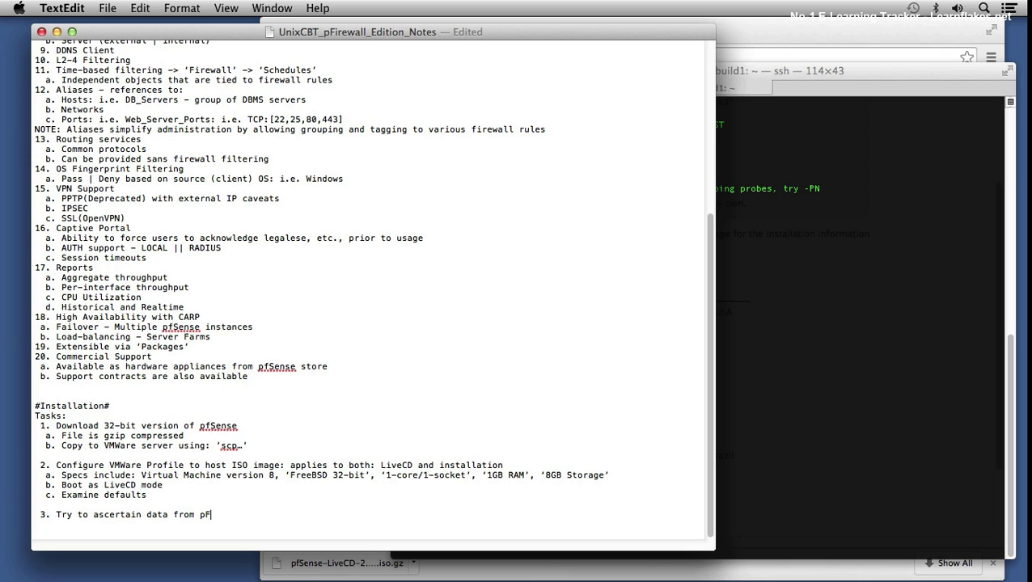
text(Sense instance)
text(s)
key(Return)
text(a. 'nmap -)
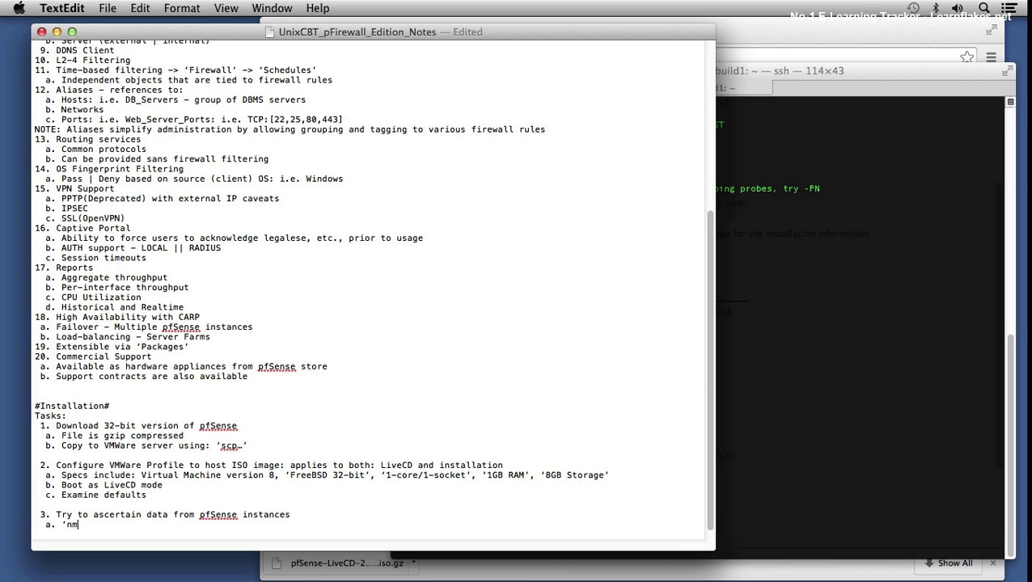
text(v 192.168.75)
text(.77')
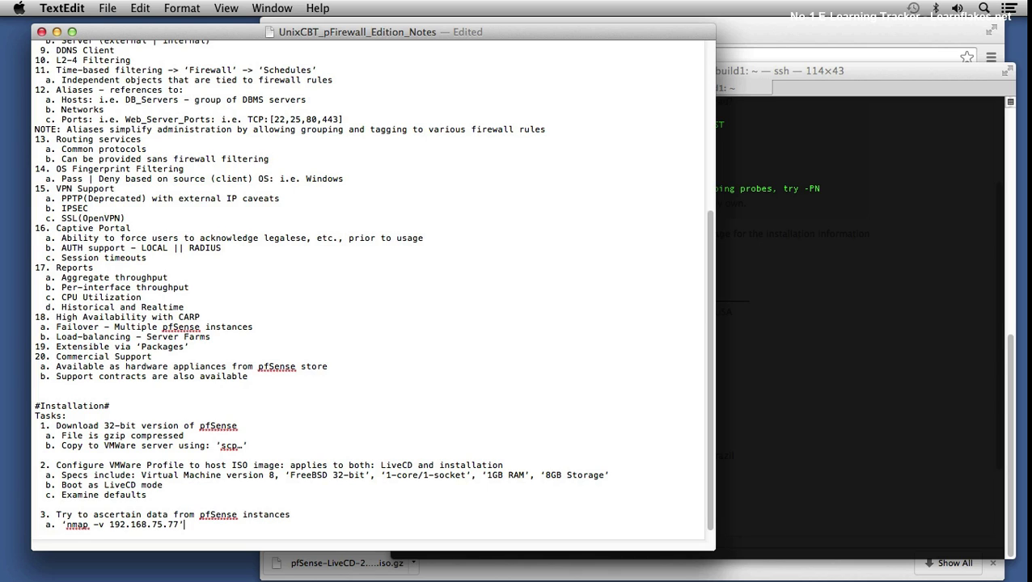
key(Return)
Step: Add a NOTE that pfSense does NOT respond to 'bogon' or 'RFC-1988' WAN addresses, and save
text(NOTE: Nothing is returned by)
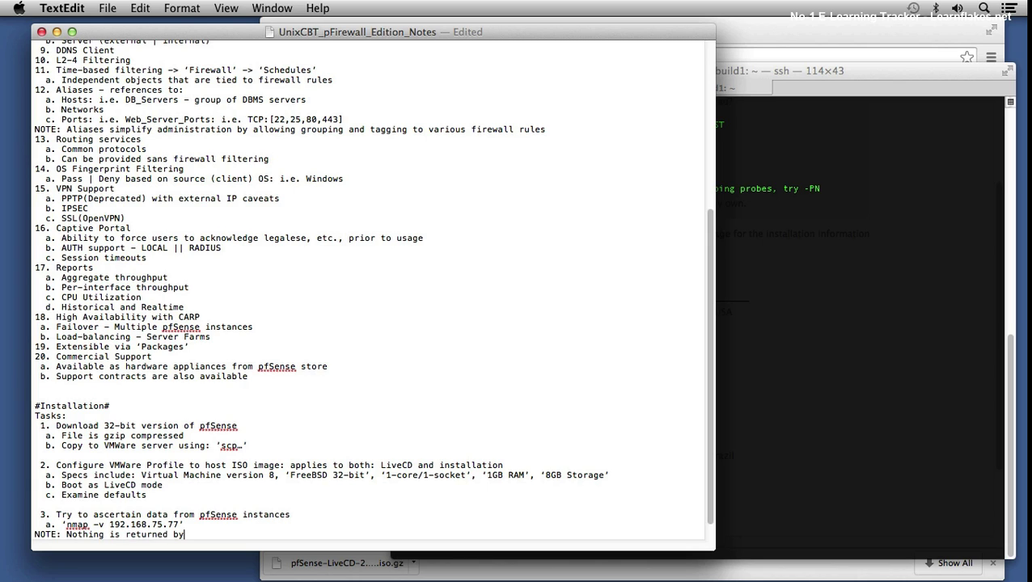
text( default because pfS)
text(ense d)
key(BackSpace)
key(BackSpace)
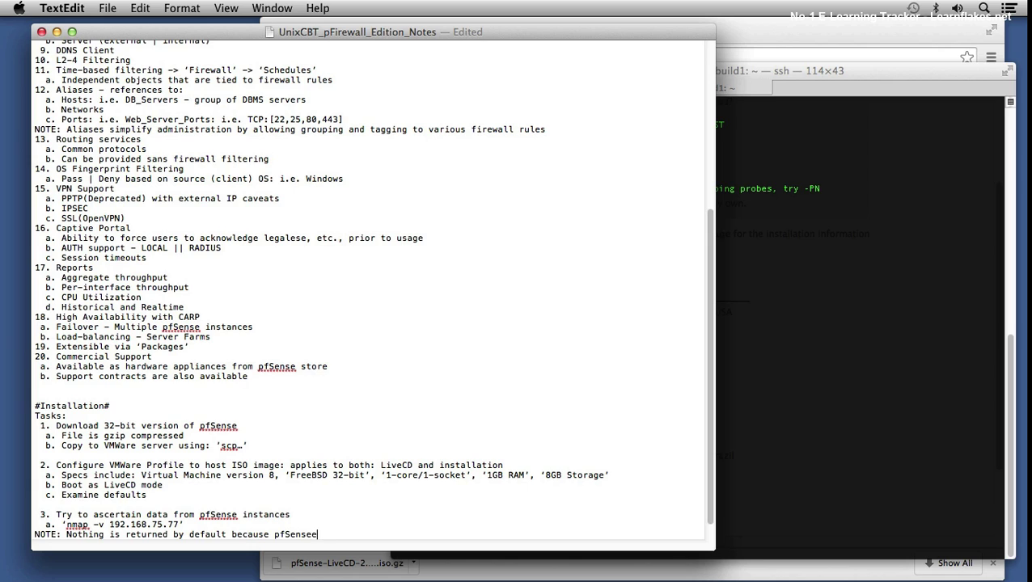
text(does NOT respond to ‘bo)
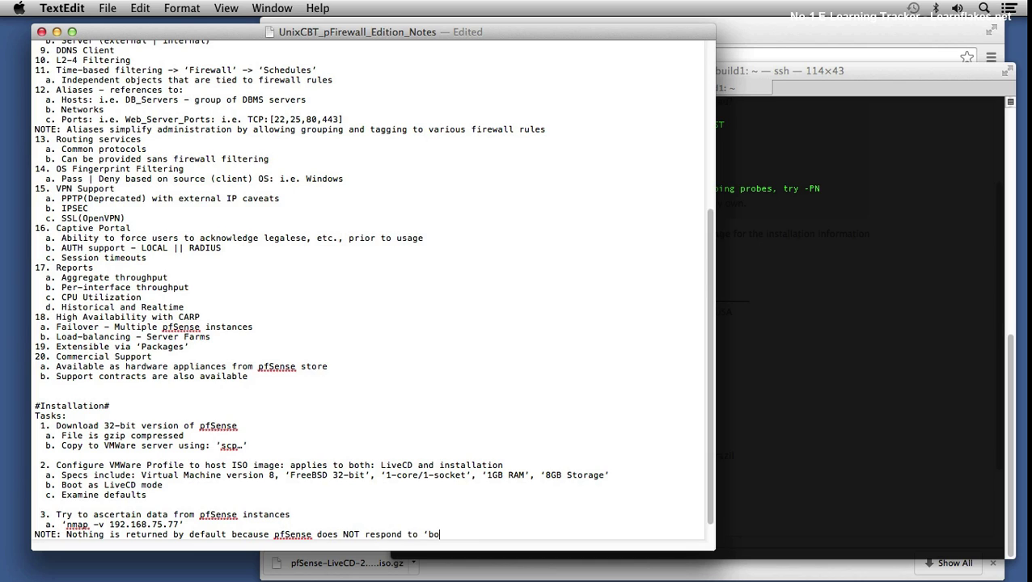
text(gon')
key(BackSpace)
key(BackSpace)
key(BackSpace)
key(BackSpace)
key(BackSpace)
text(gon' )
text(or 'RFC)
text(-198)
text(8' addresses)
text( on )
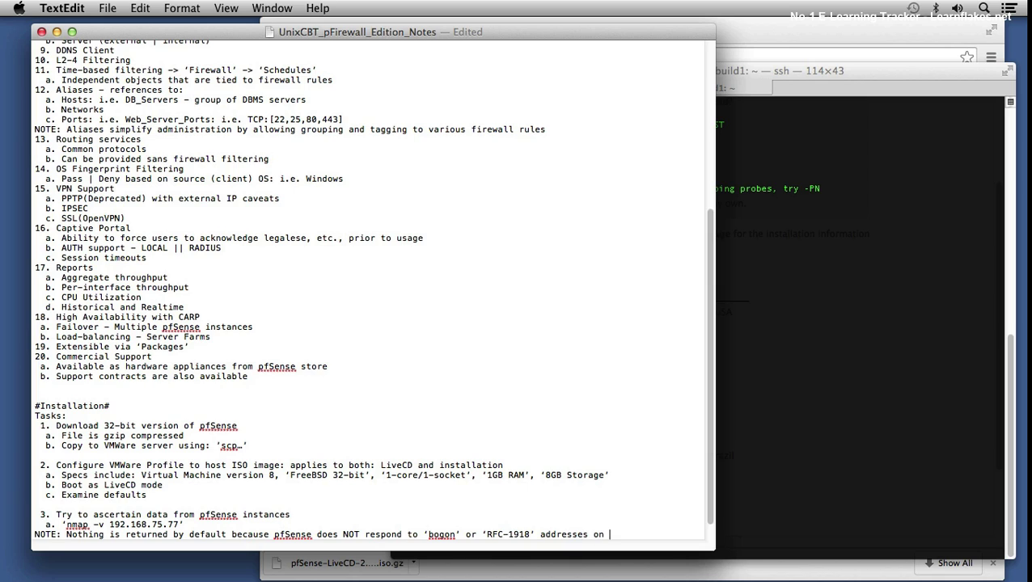
text(its WAN interface)
key(Return)
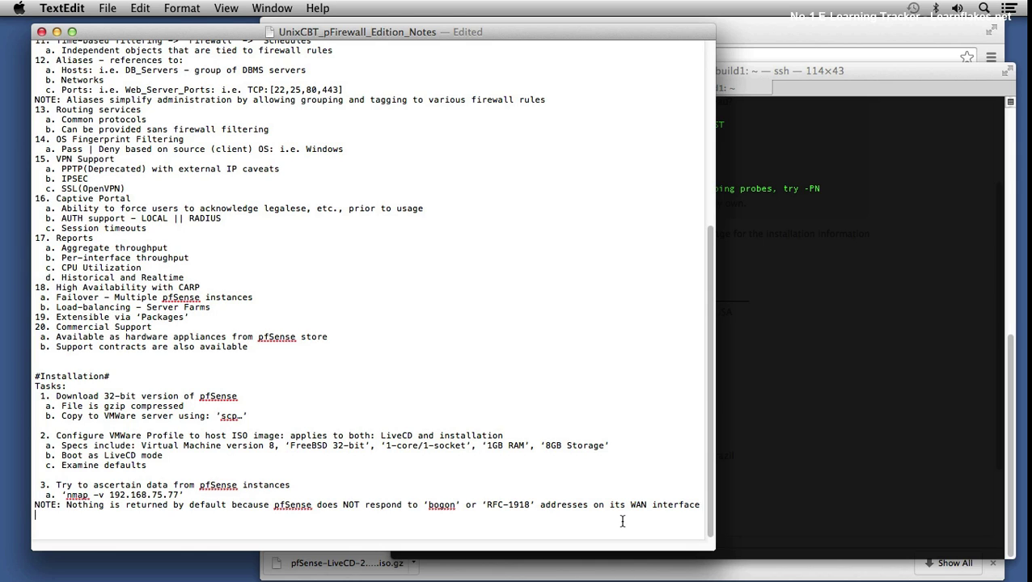
key(super+s)
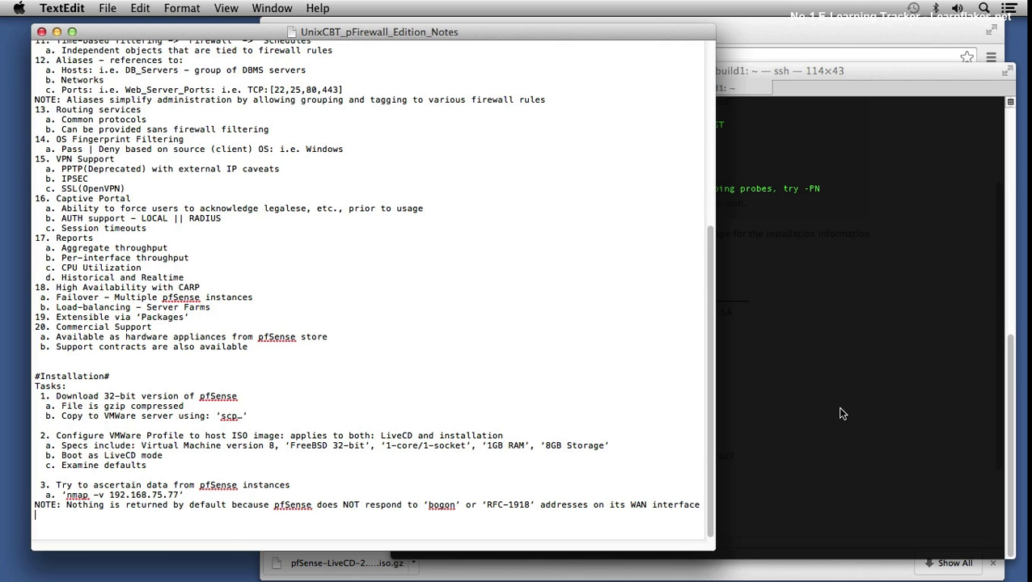
click(839, 413)
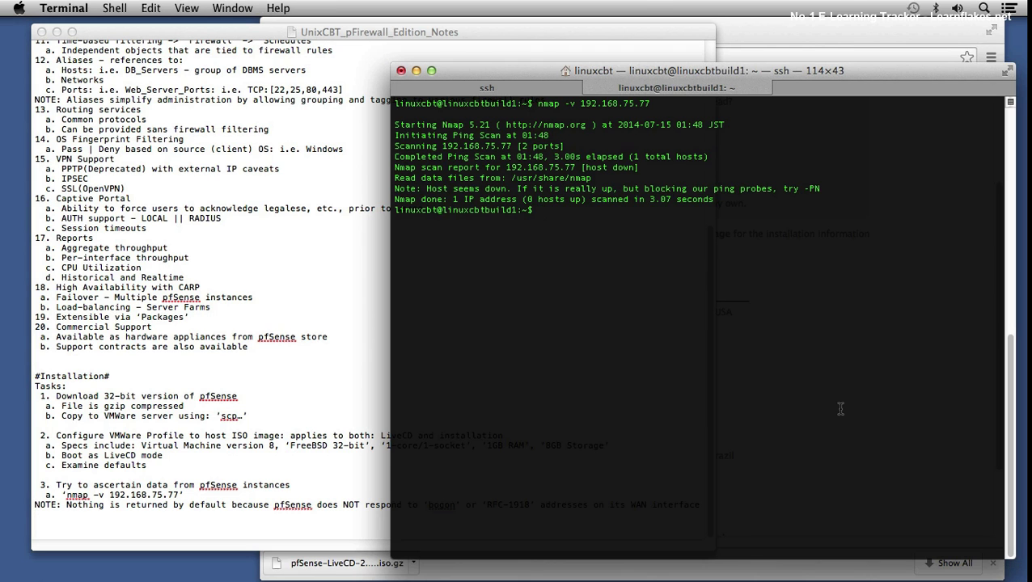
Step: Run 'ping -c 3 192.168.75.77' from the build host and stop it to view the loss statistics
text(ping -c 3 192.168.75.77)
key(Return)
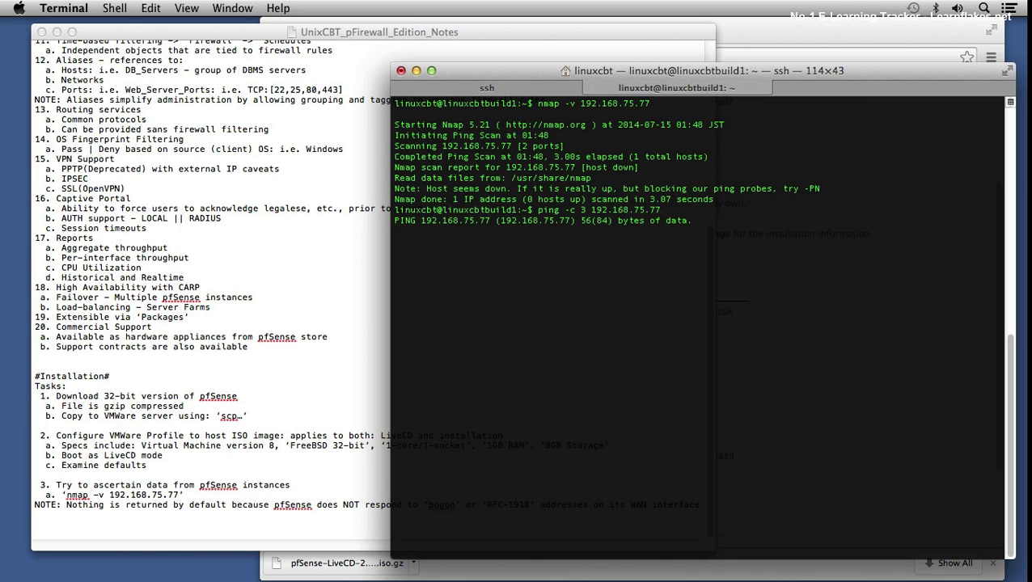
key(ctrl+c)
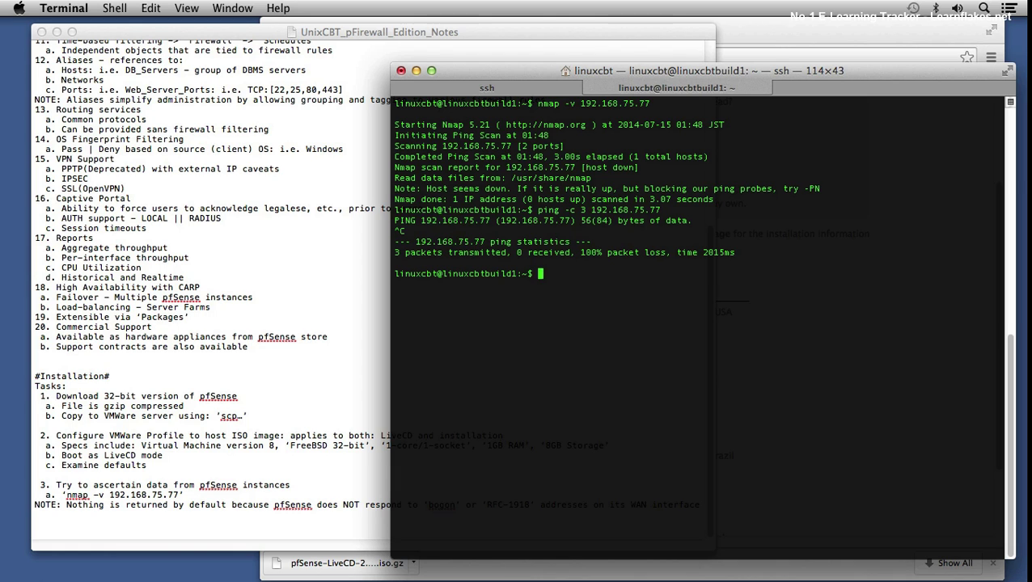
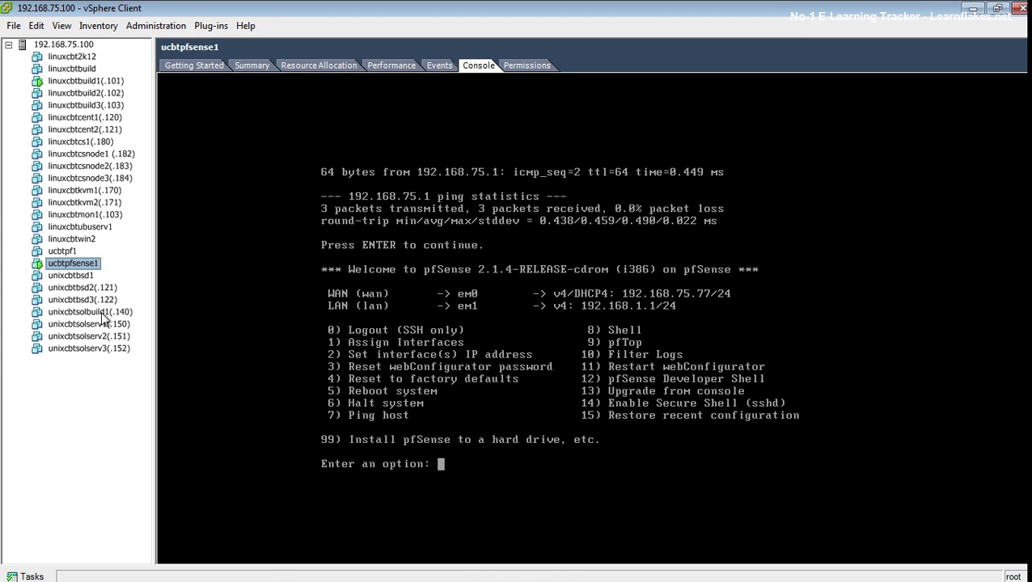
Step: Power on the linuxcbtubuserv1 VM and bring its console to the Ubuntu 12.04 login screen
click(101, 229)
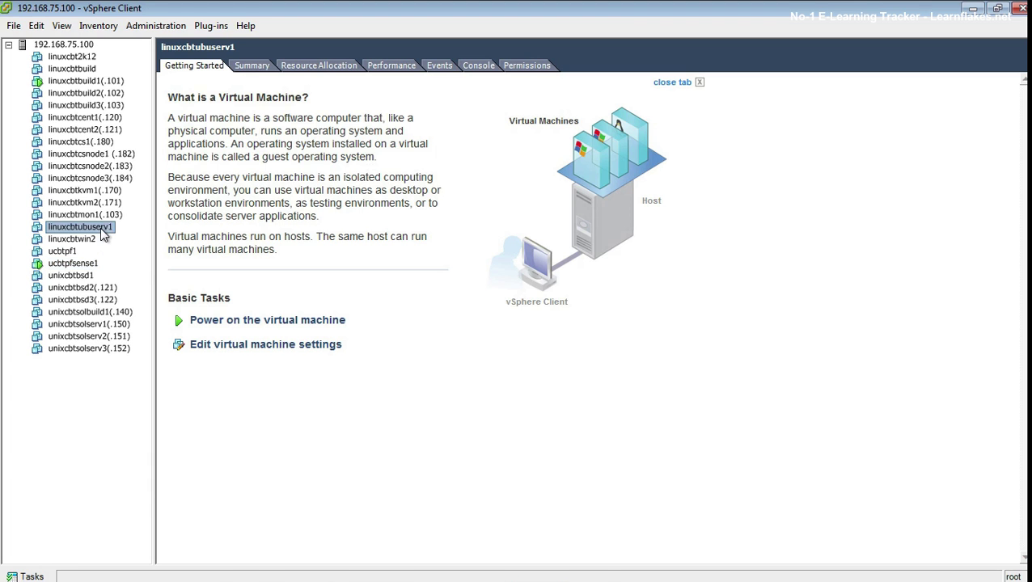
click(273, 319)
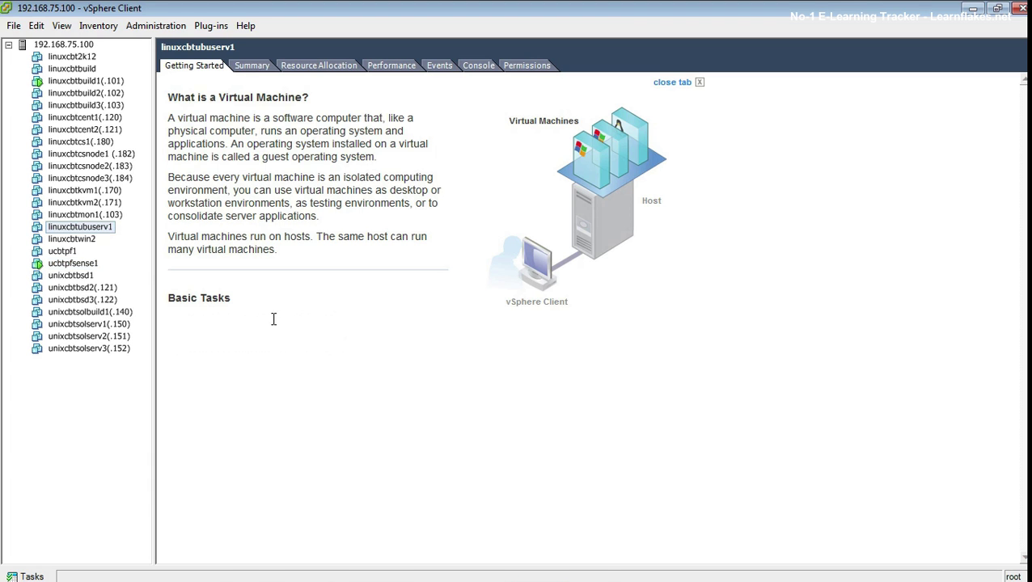
click(478, 66)
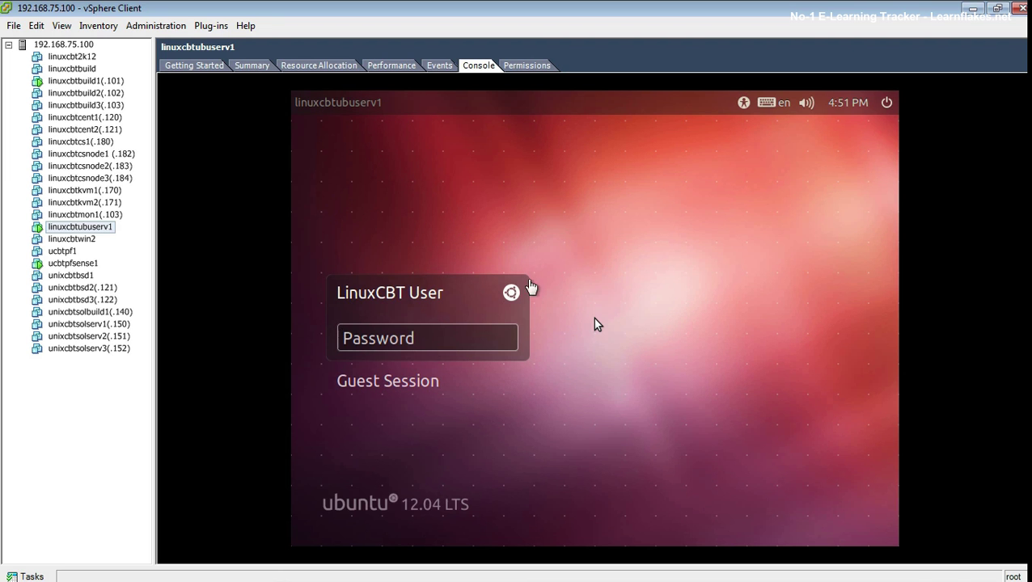
click(569, 270)
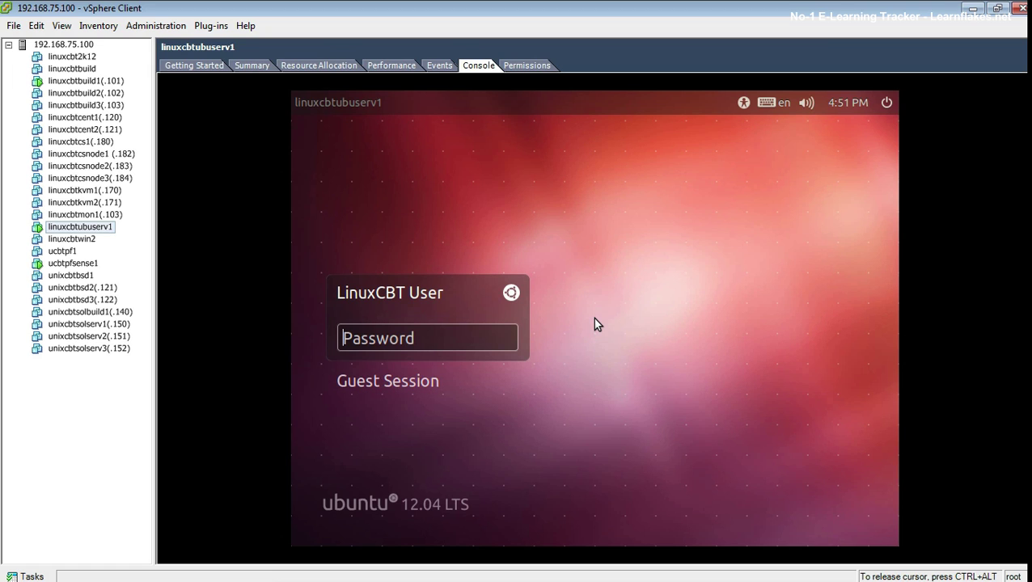
Step: Log in as root on the Ubuntu VM's text terminal
key(ctrl+alt+F1)
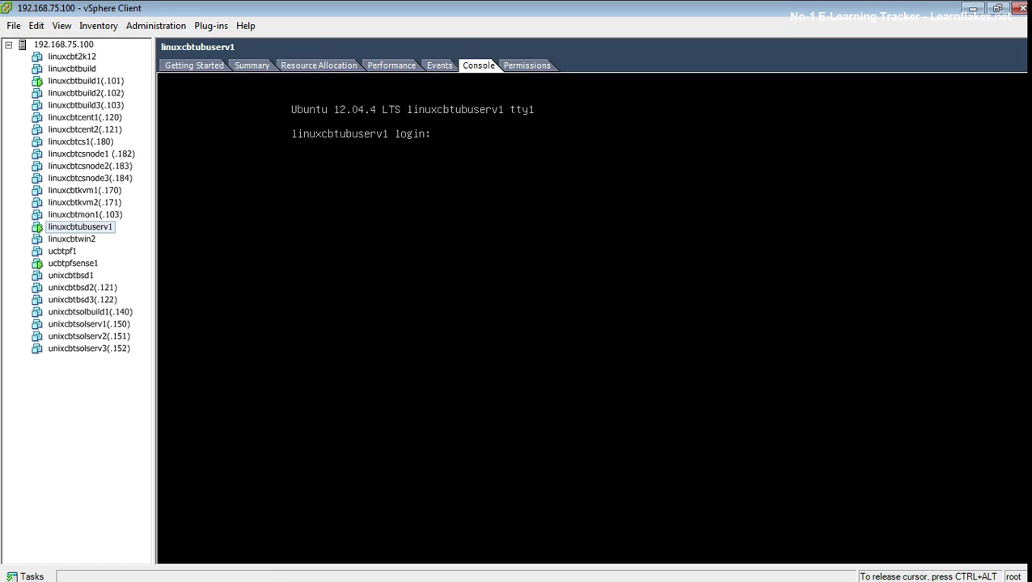
text(ot)
key(Return)
key(Return)
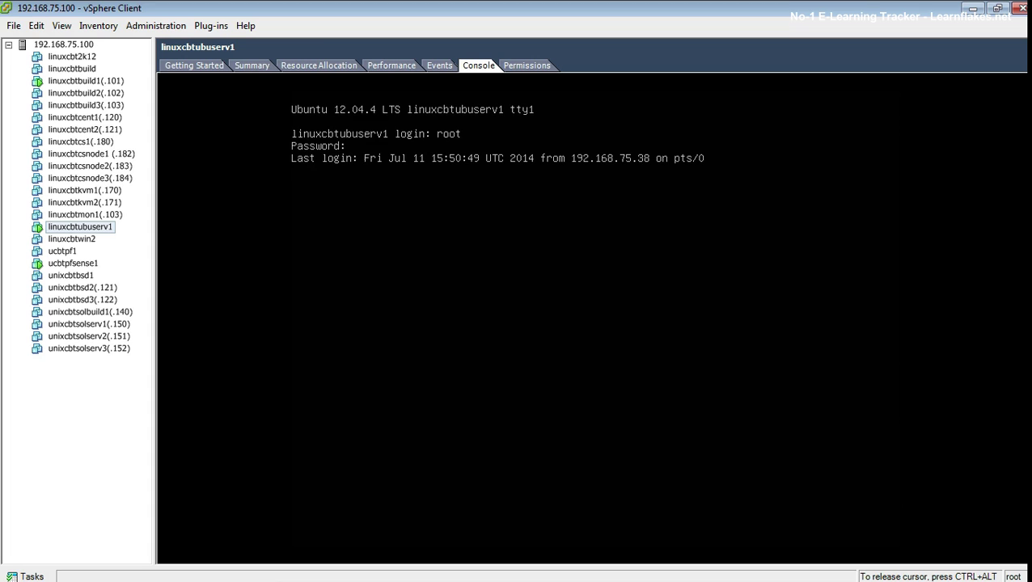
Step: Confirm eth0 is 192.168.1.102 with ifconfig and nameserver 192.168.1.1 in /etc/resolv.conf
text(clear)
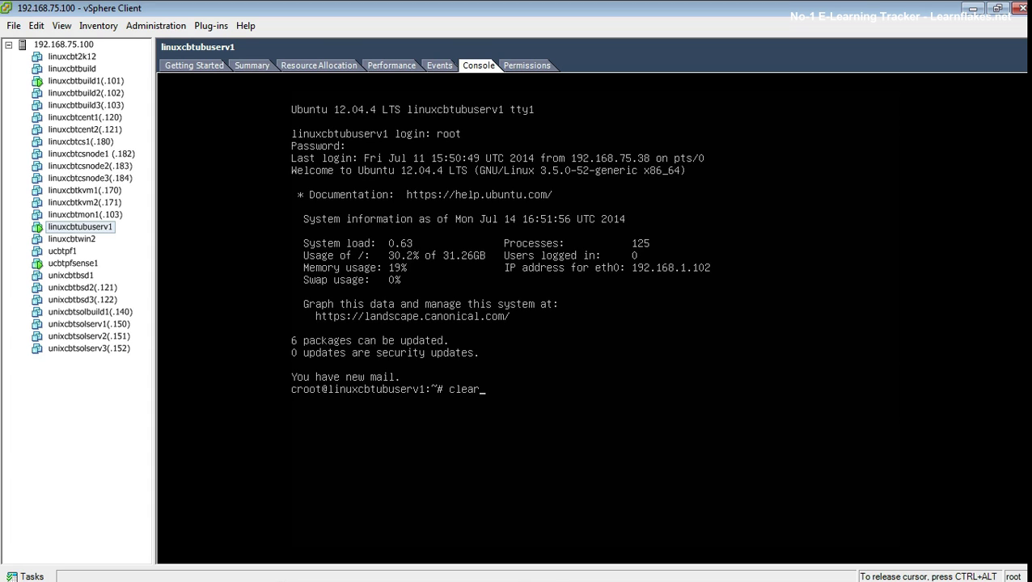
key(BackSpace)
key(BackSpace)
key(BackSpace)
key(BackSpace)
key(BackSpace)
text(ifconfig)
key(Return)
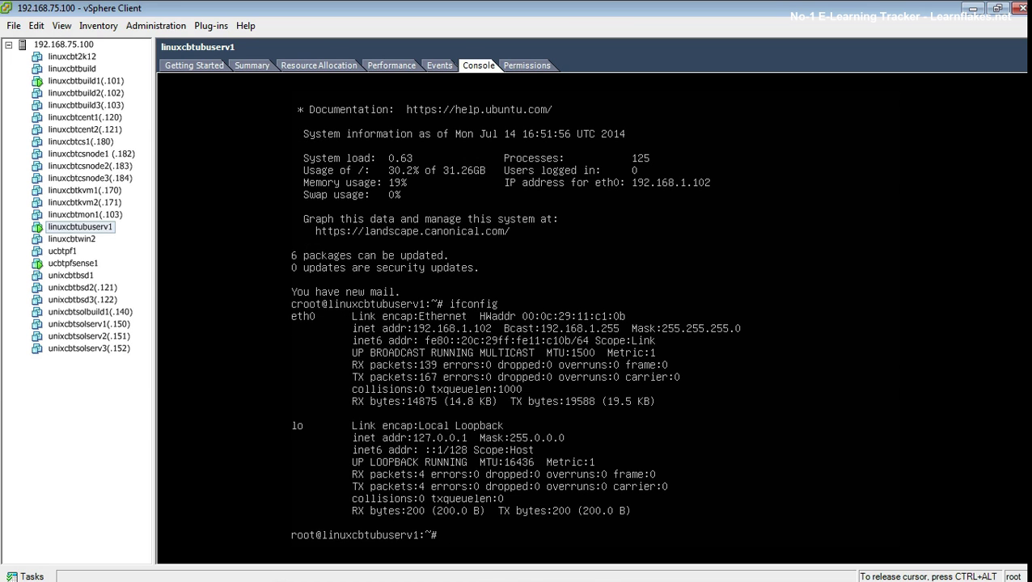
text(cat /etc/resolv.conf)
key(Return)
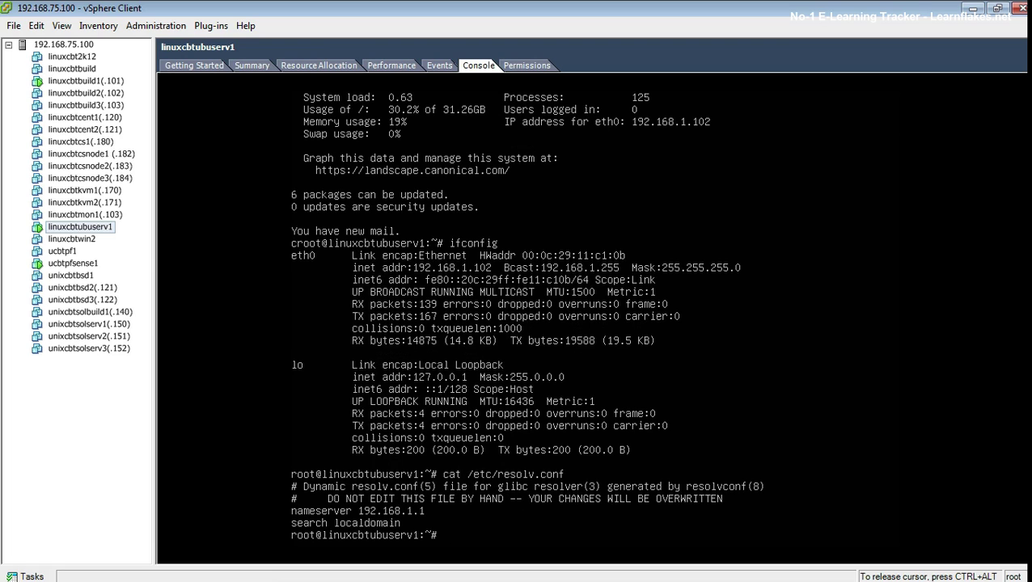
key(ctrl+alt)
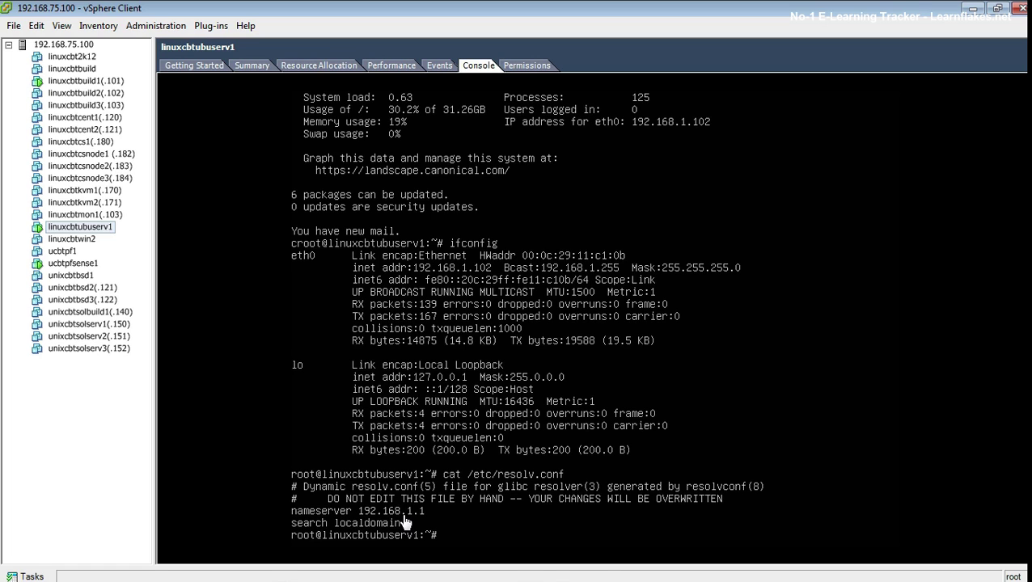
click(435, 466)
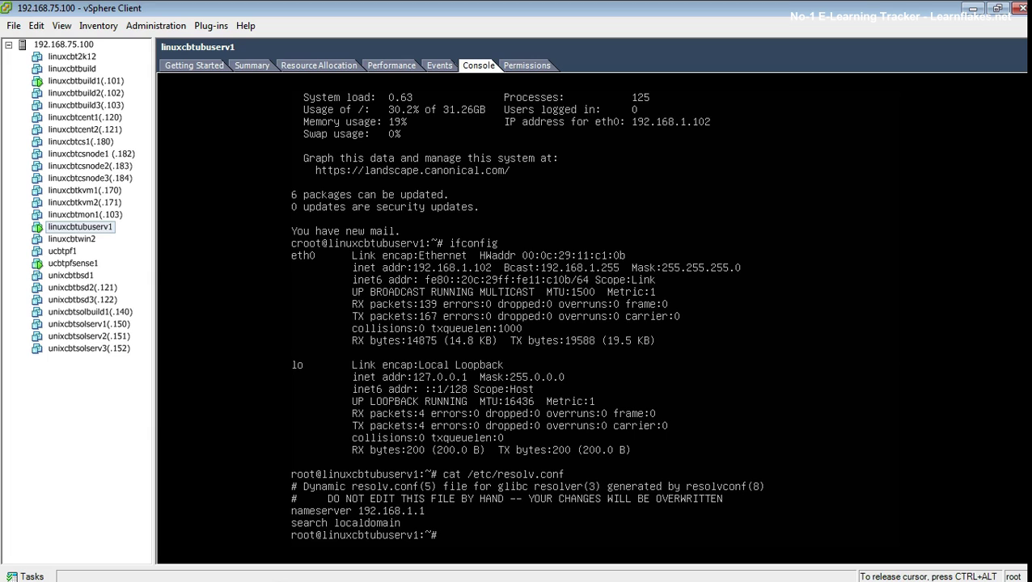
text(dig www.linuxcbt.com)
key(Return)
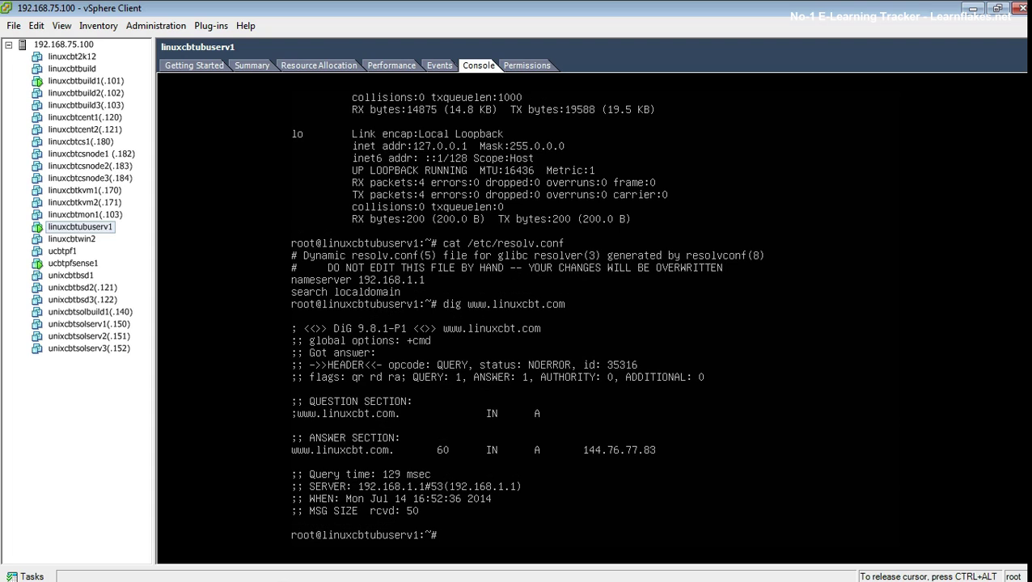
key(ctrl+alt)
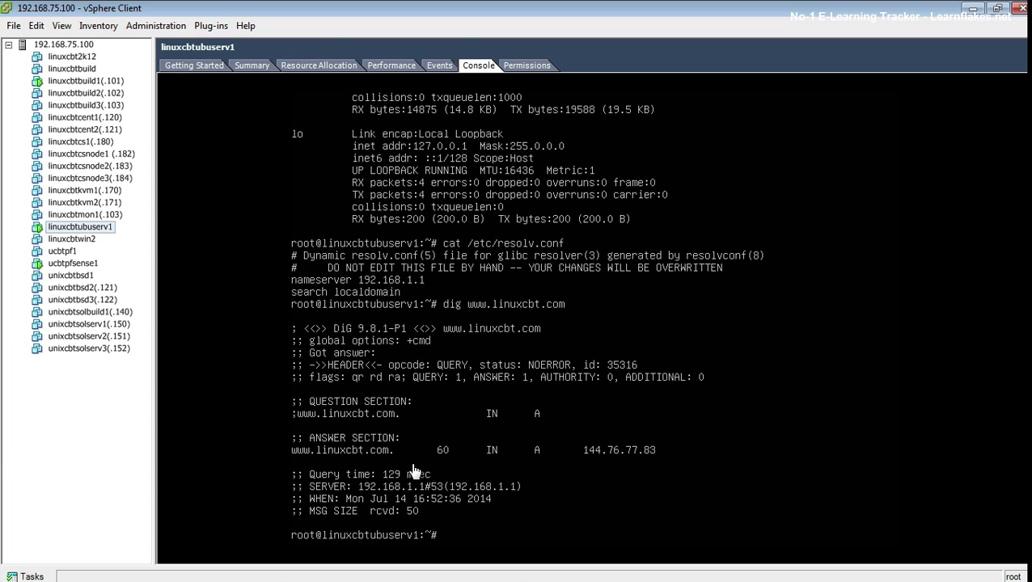
click(413, 469)
key(Up)
key(Return)
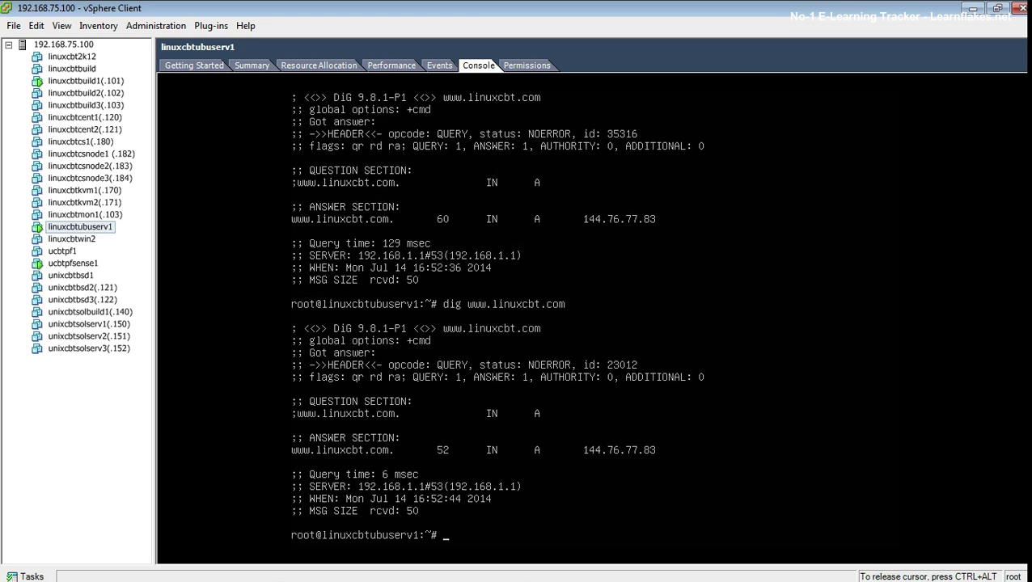
key(Up)
key(Return)
key(Up)
key(Return)
key(Up)
key(Return)
key(Up)
key(Return)
key(Up)
key(Return)
key(Up)
key(Return)
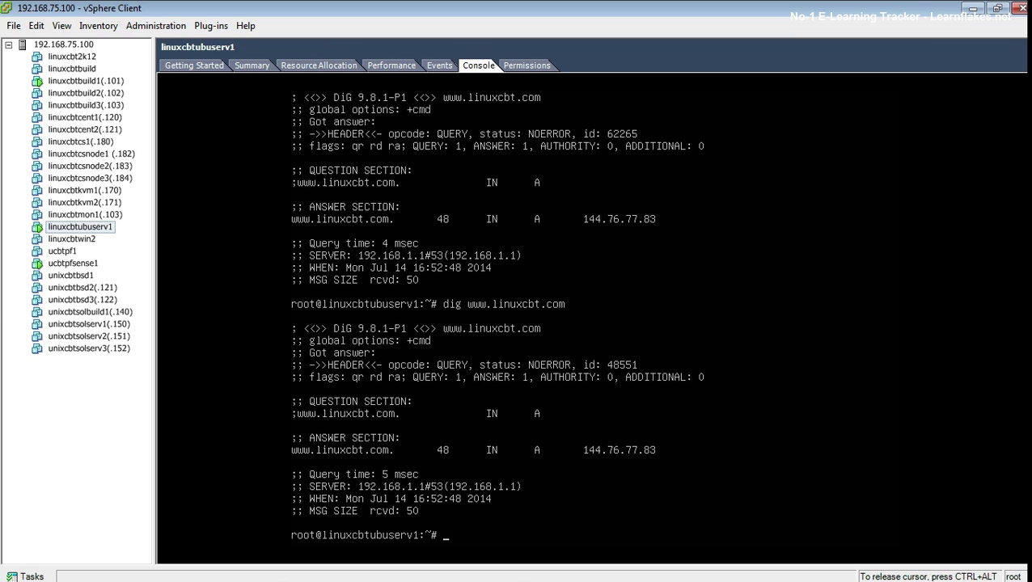
Step: Ping 192.168.1.1, 192.168.75.1 and 192.168.75.101 with 'ping -c 3'
text(ping -c 3 192.168.7)
key(BackSpace)
text(1.1.)
key(Return)
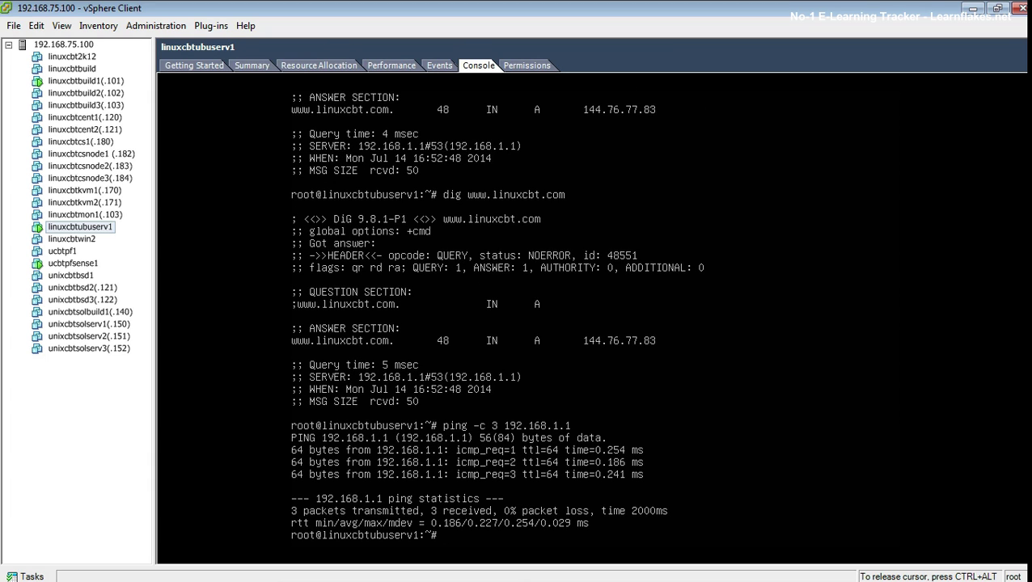
key(Up)
key(BackSpace)
key(BackSpace)
key(BackSpace)
text(75.1)
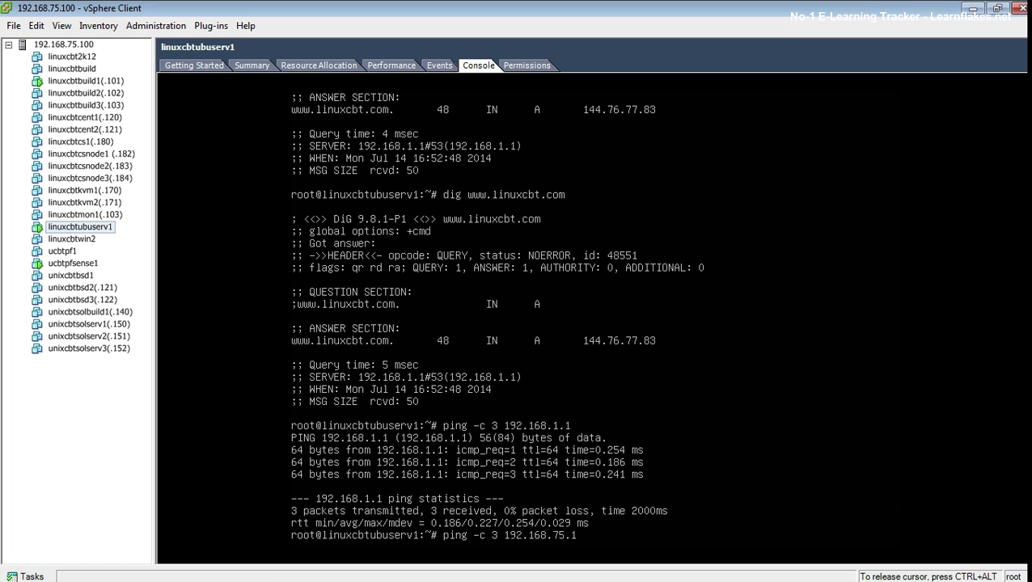
key(Return)
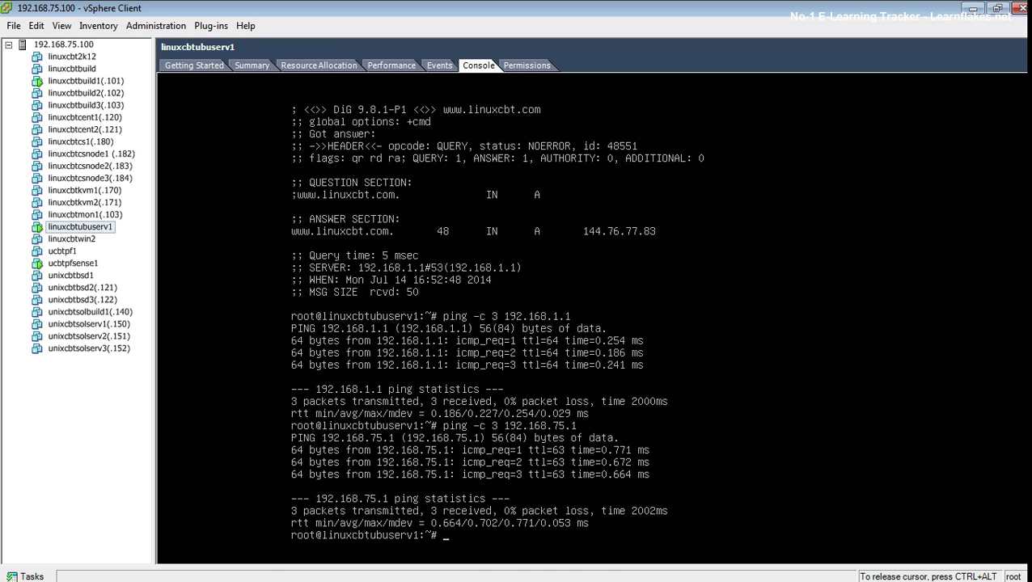
key(Up)
text(01)
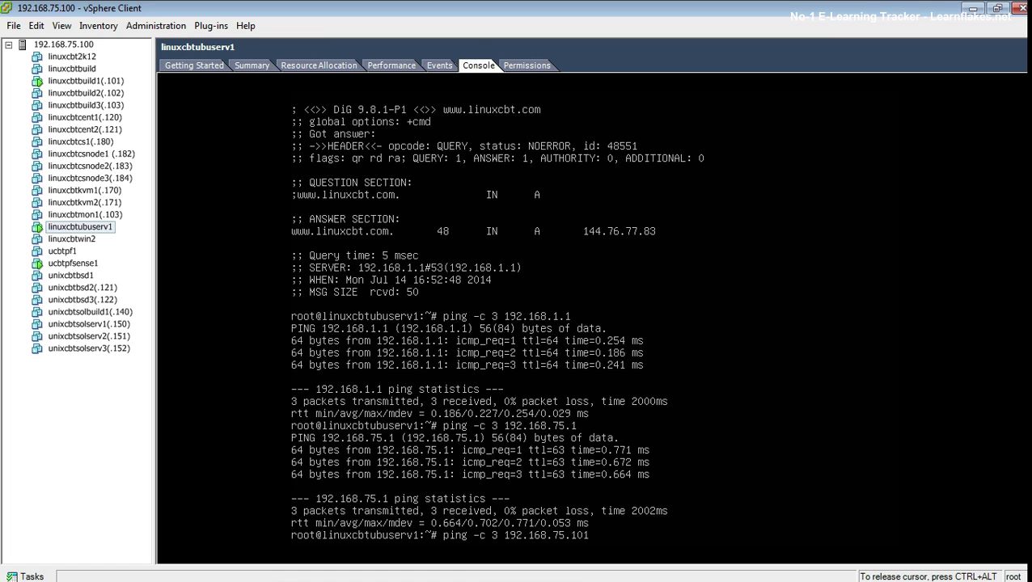
key(Return)
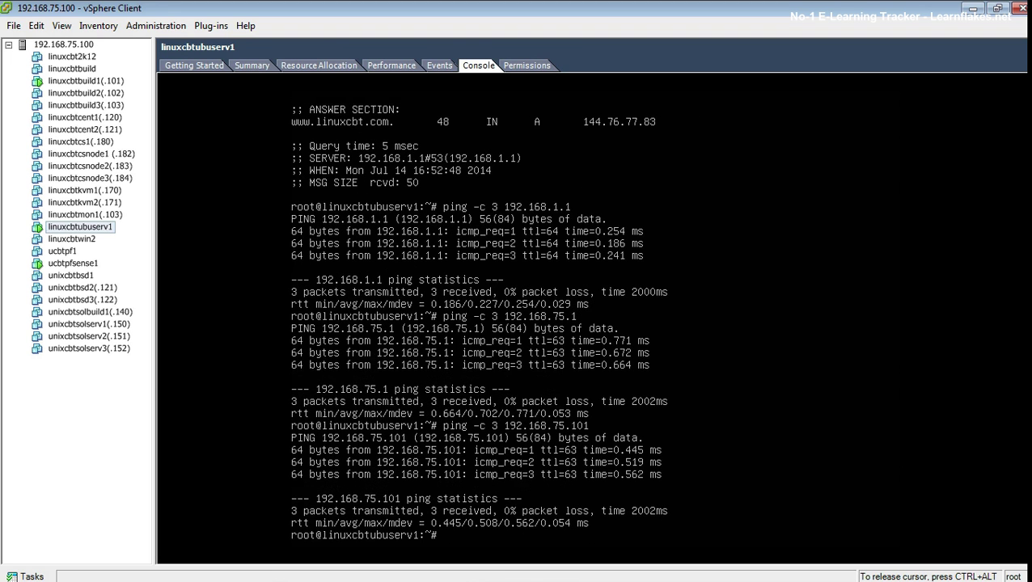
Step: Confirm nmap is installed and enter 'nmap -v 192.168.75.101'
text(which nmap)
key(Return)
text(nmap -v 192.168.75.101)
Step: Run nmap -v scans of 192.168.75.101, gateway 192.168.75.1 and dev1.linuxcbt.com
key(Return)
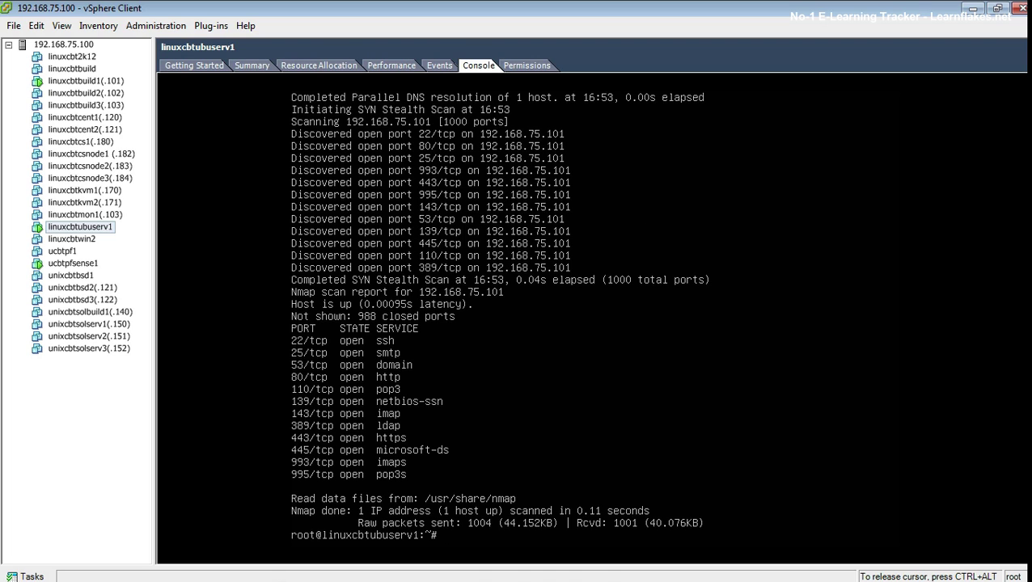
key(Up)
key(BackSpace)
key(BackSpace)
key(Return)
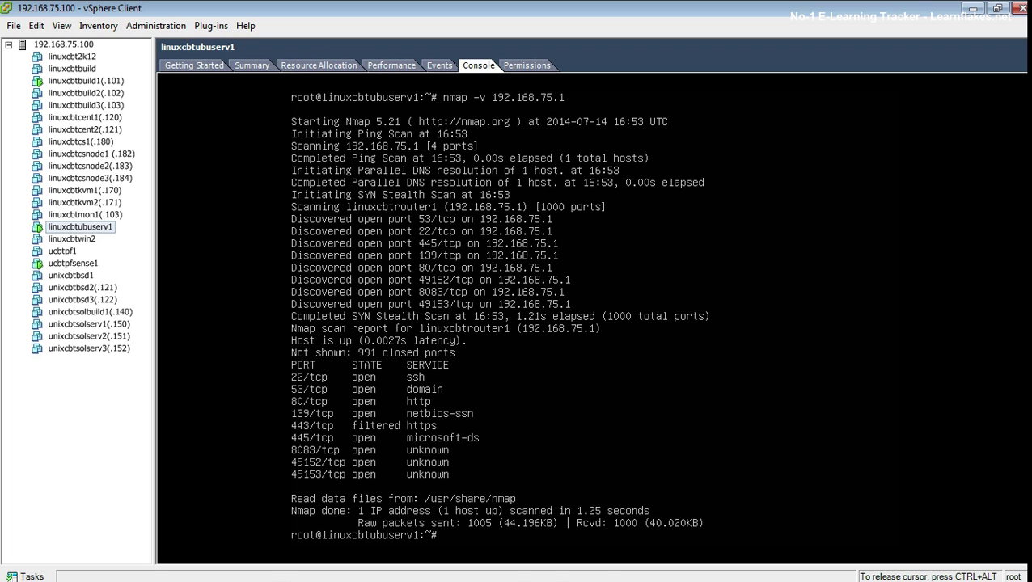
key(Up)
key(BackSpace)
key(BackSpace)
key(BackSpace)
key(BackSpace)
key(BackSpace)
key(BackSpace)
key(BackSpace)
key(BackSpace)
key(BackSpace)
key(BackSpace)
key(BackSpace)
key(BackSpace)
text(dev1.1)
text(inuxcbt.com)
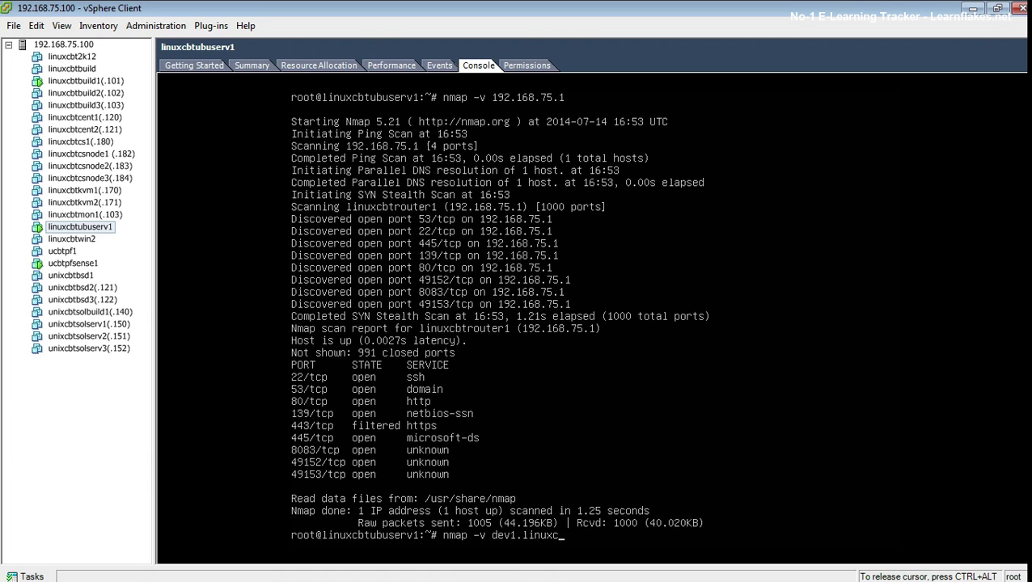
key(Return)
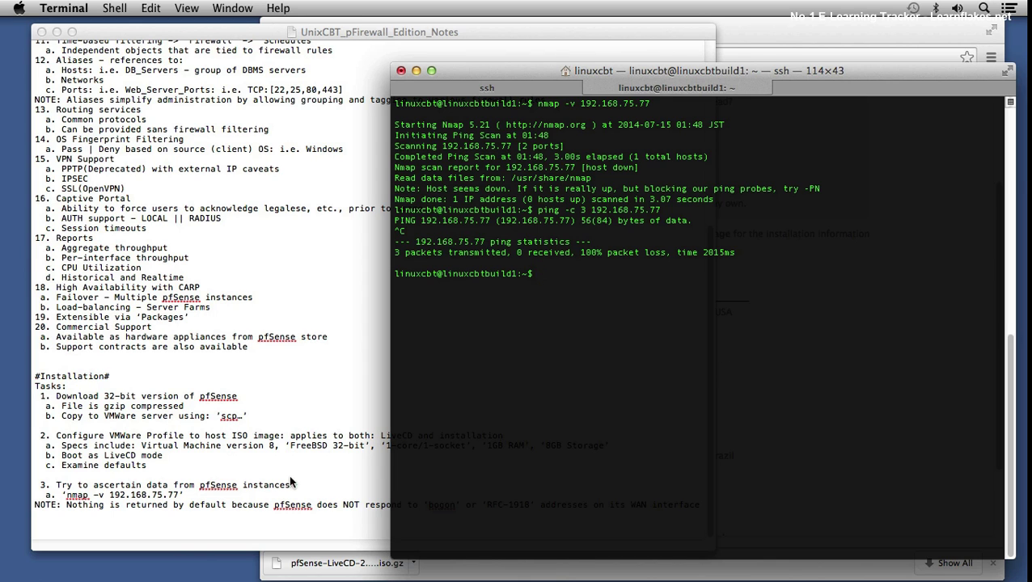
Step: Add item 'b. From perspective of node on: 192.168.1.0/24 subnet try the same' to the notes
click(209, 540)
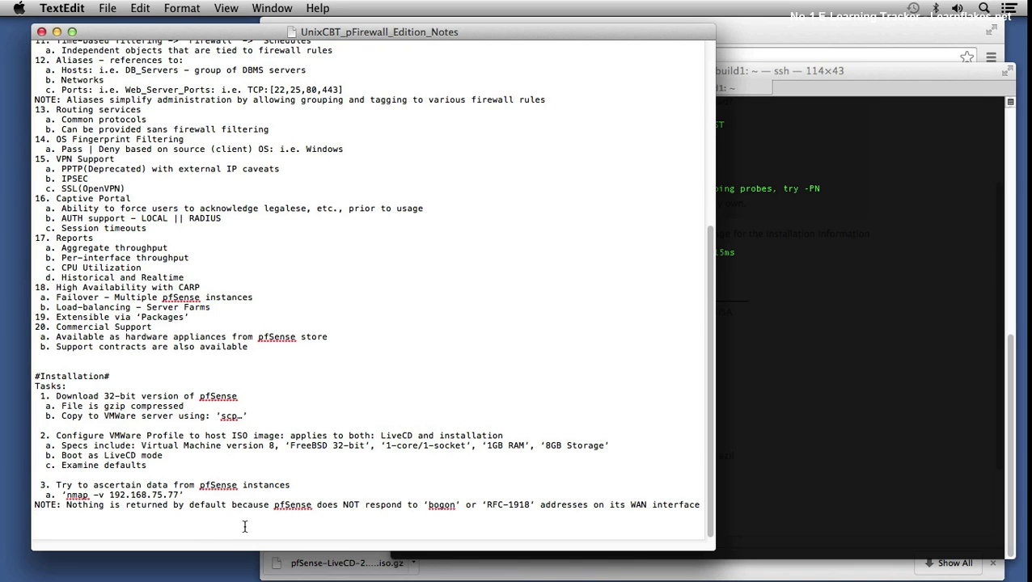
text(b. )
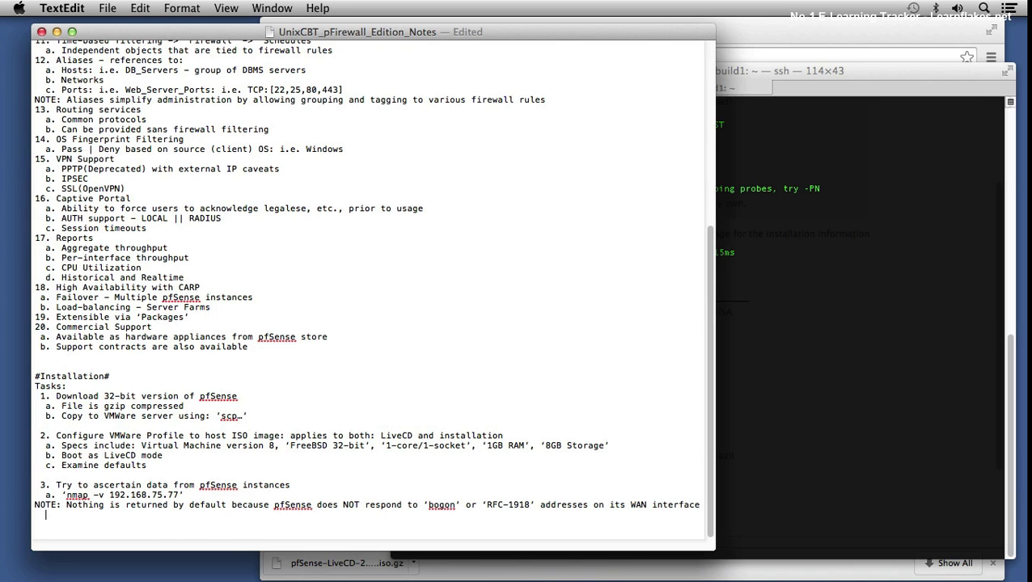
text(From perspective of )
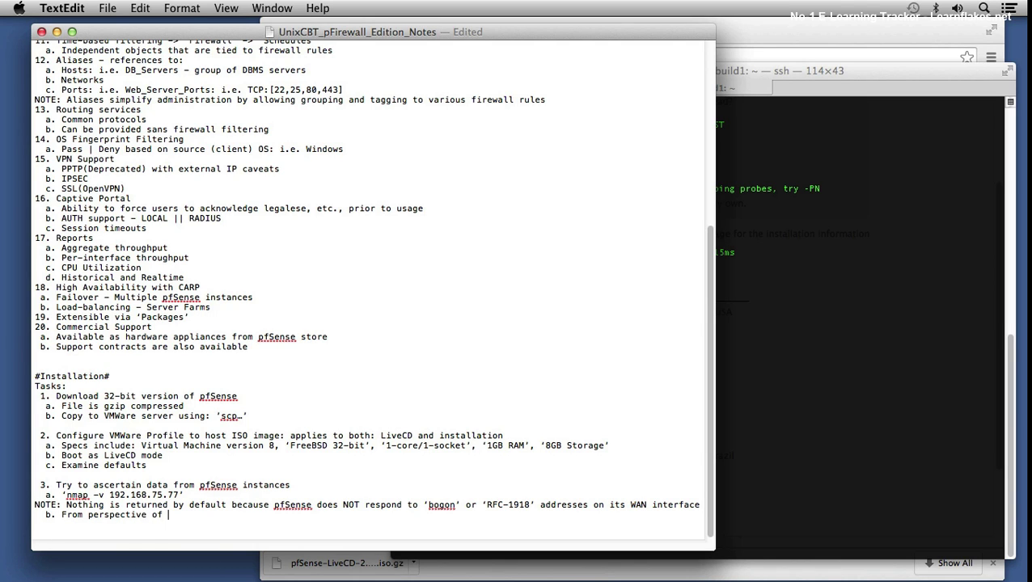
text(node on: 192.168.1.0/24 subnet )
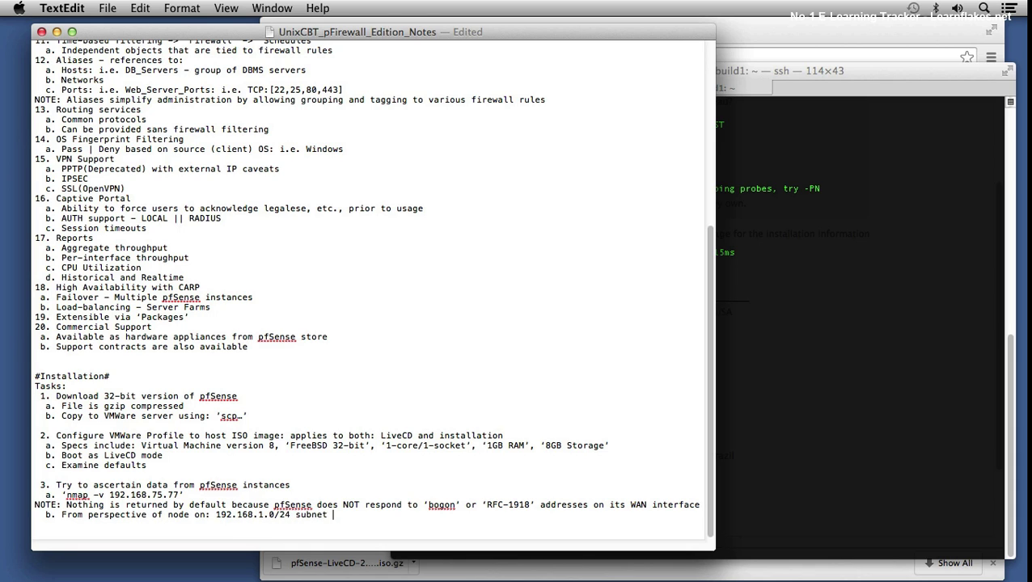
text(try the same)
key(Return)
Step: Add note 'b1. All queries work because pfSense auto-allows stateful connections using common protocols: ICMP, TCP, etc.'
text(a.)
key(BackSpace)
key(BackSpace)
text(b1. R)
text(espon)
key(BackSpace)
key(BackSpace)
key(BackSpace)
key(BackSpace)
key(BackSpace)
key(BackSpace)
text(All queri)
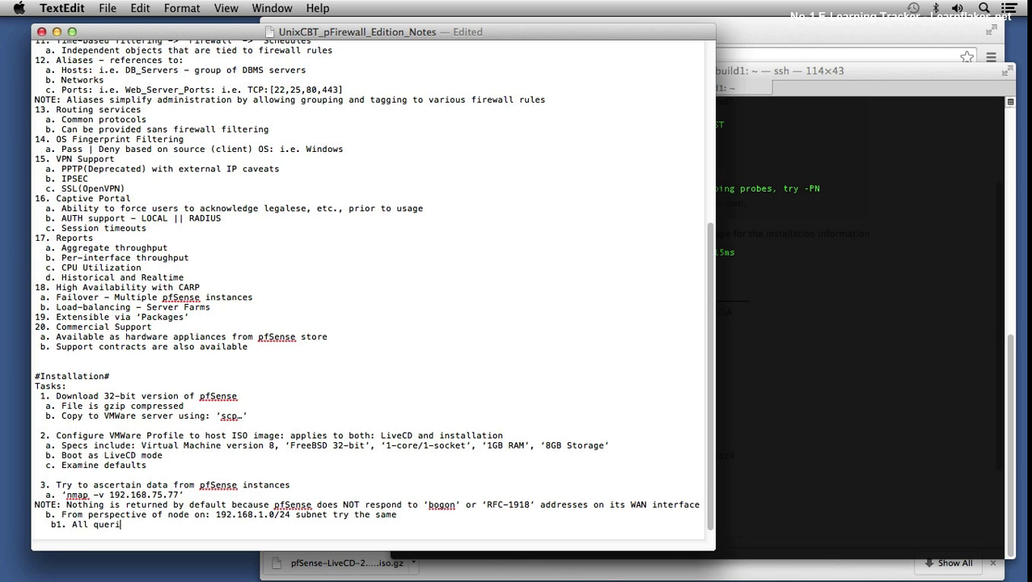
text(es work because pfSense aut)
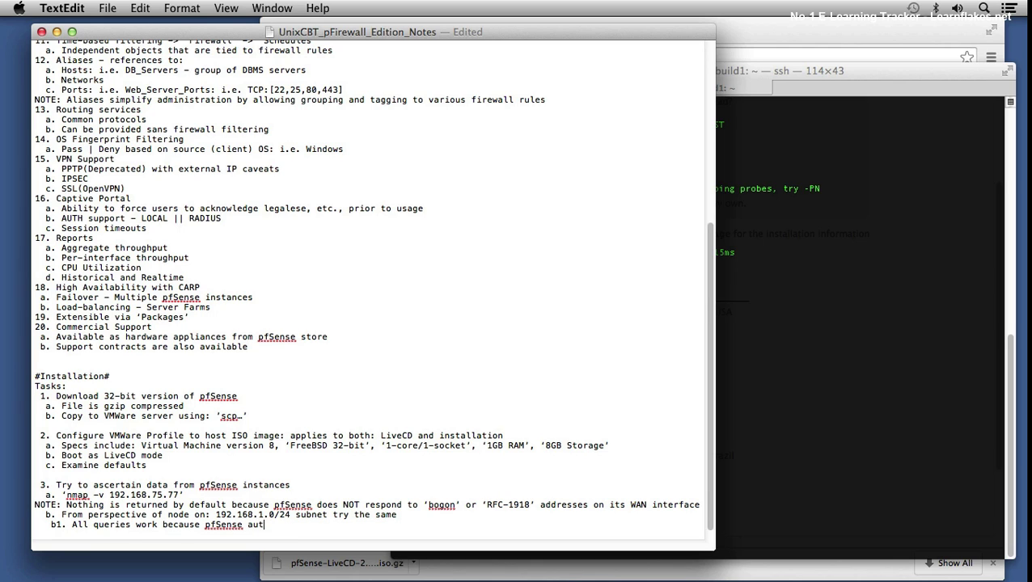
text(o-allows stateful co)
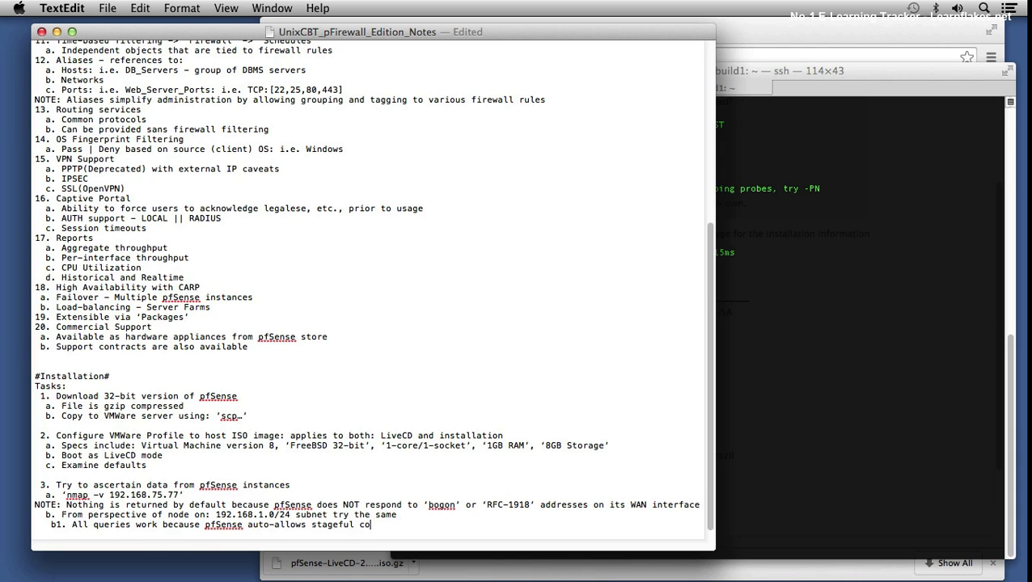
text(nnections)
text(using common protocols: ICMP, )
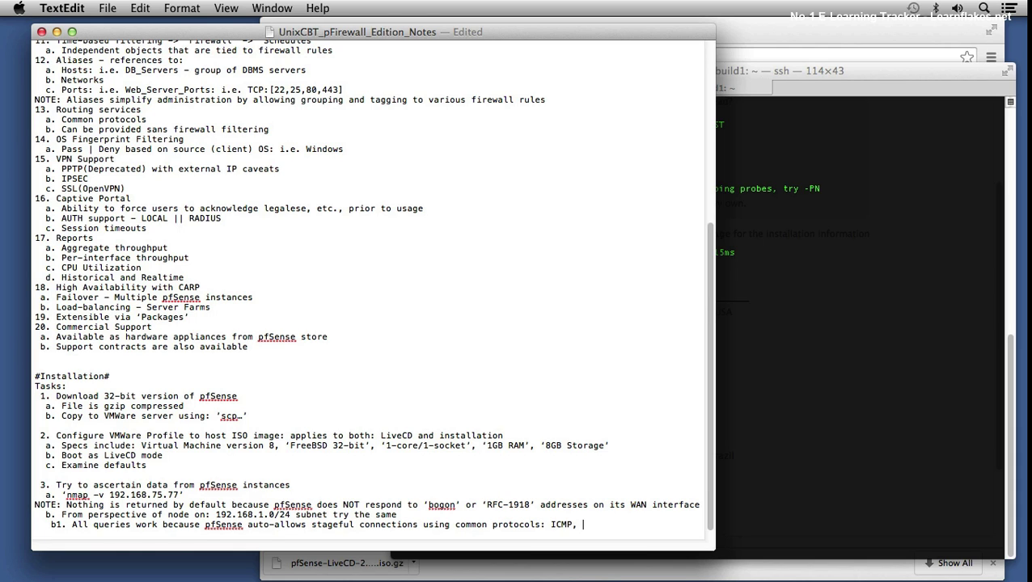
text(TCP, etc.)
Step: Correct the misspelling 'stageful' to 'stateful'
click(334, 525)
key(BackSpace)
text(t)
key(Right)
key(Down)
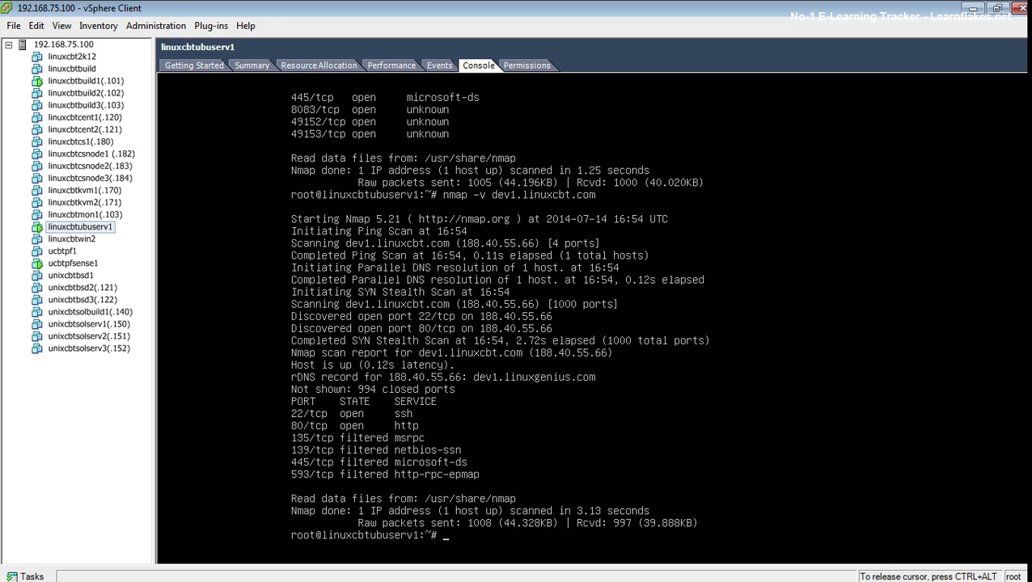
Step: On the ucbtpfsense1 console, view state entries in pfTop (option 9), then quit it
key(ctrl+alt)
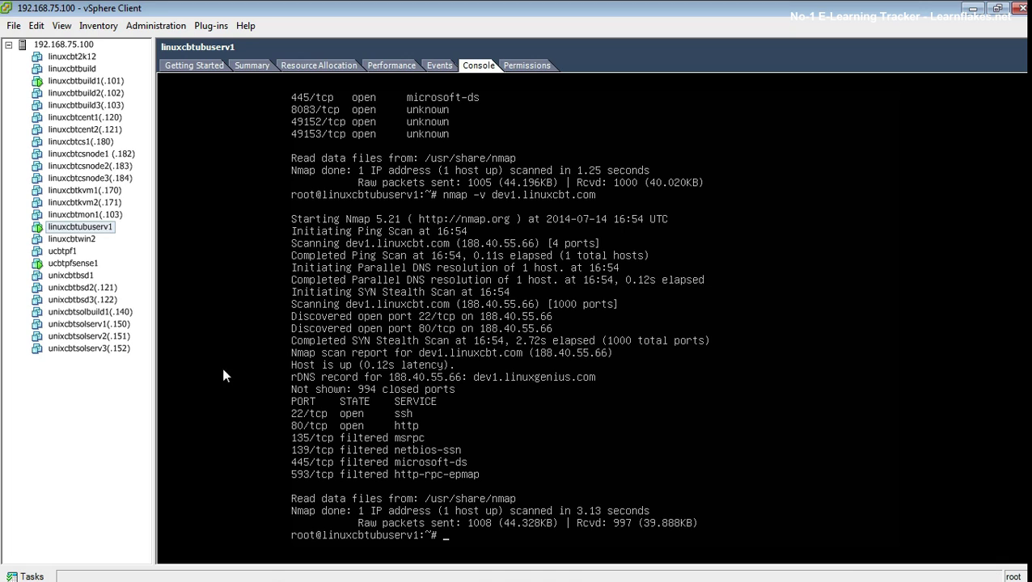
click(72, 264)
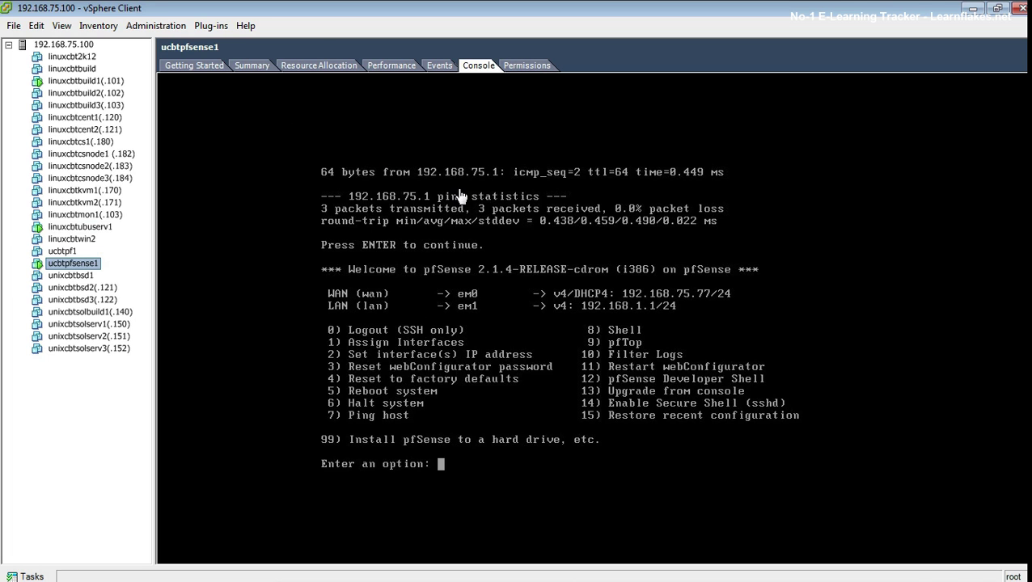
click(459, 196)
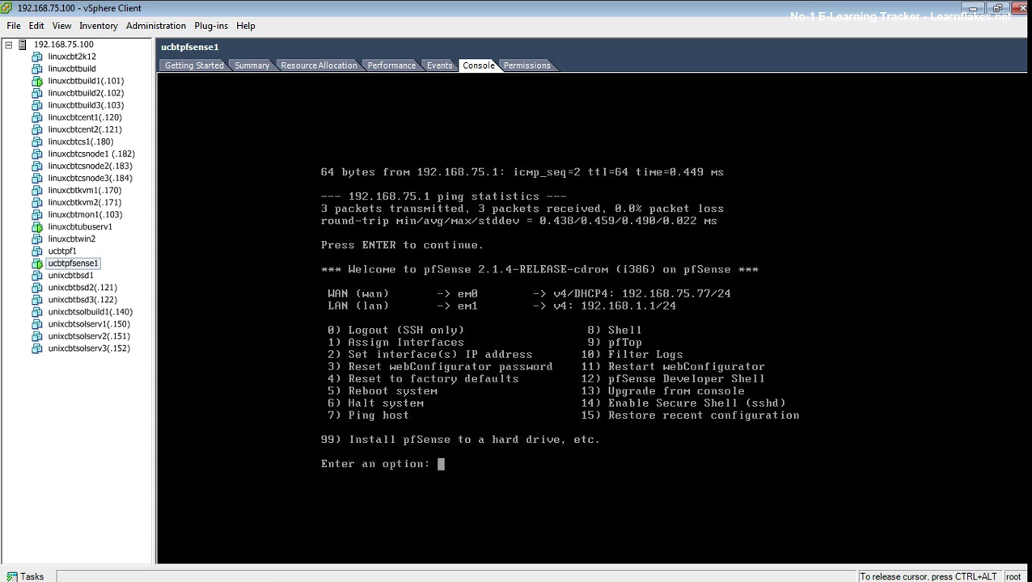
text(9)
key(Return)
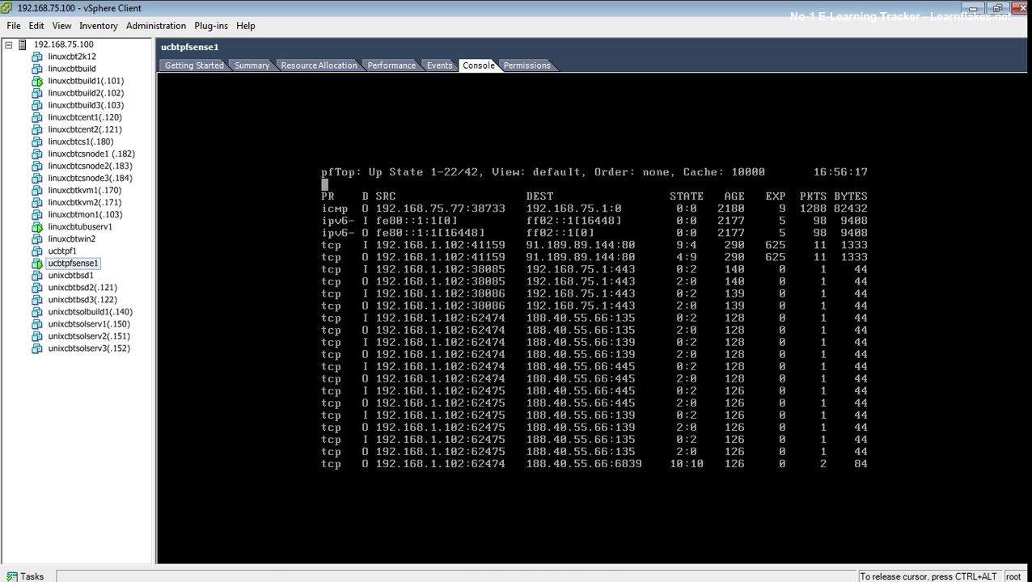
key(q)
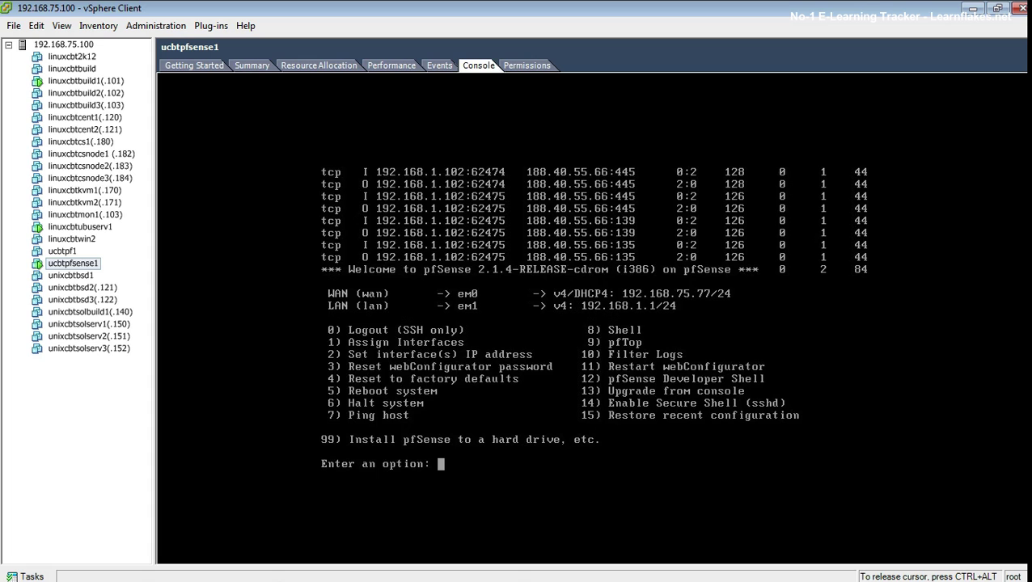
Step: Stream pfSense's filter log with option 10, then switch to the linuxcbtubuserv1 console
text(10)
key(Return)
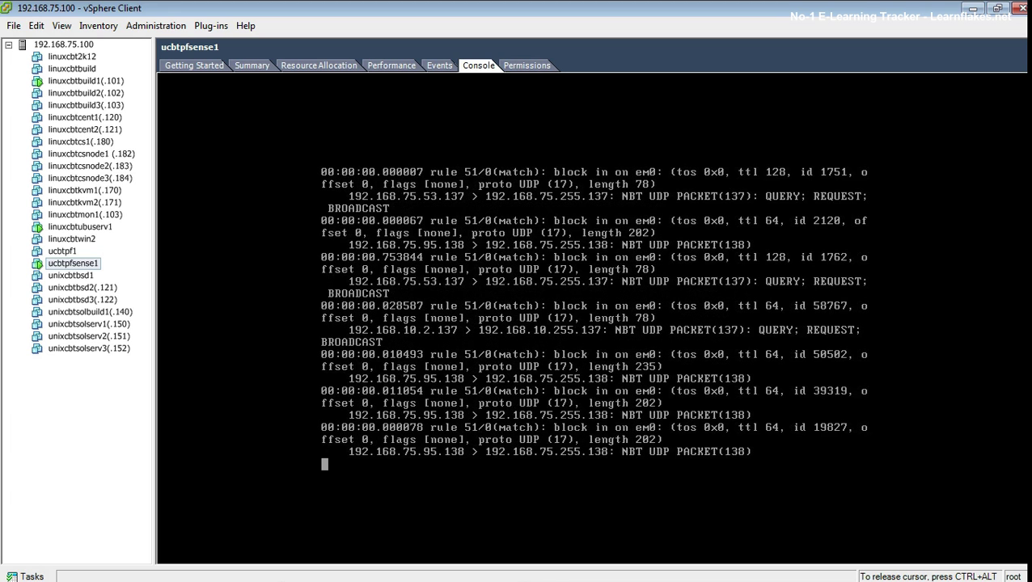
key(ctrl+alt)
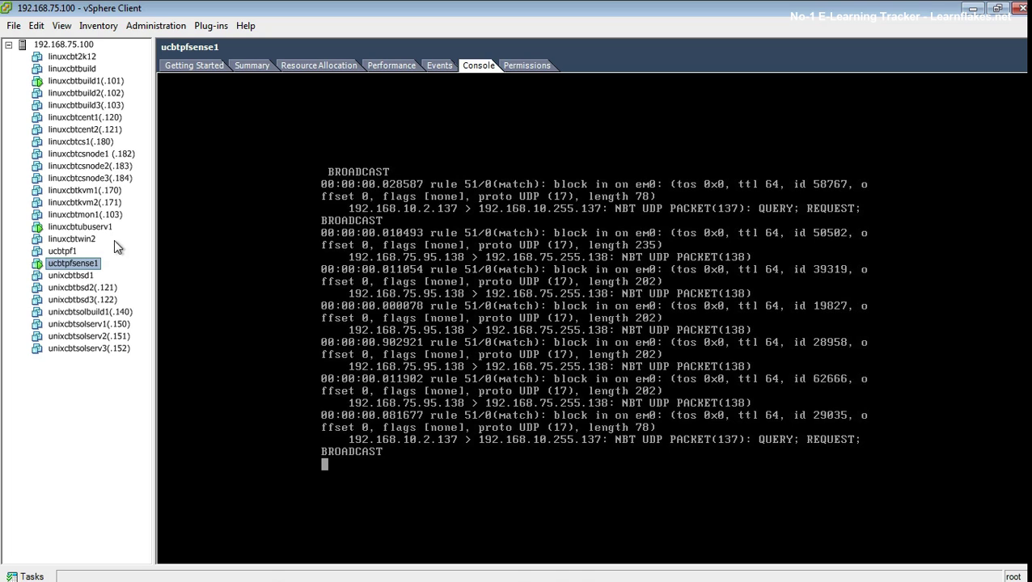
click(85, 227)
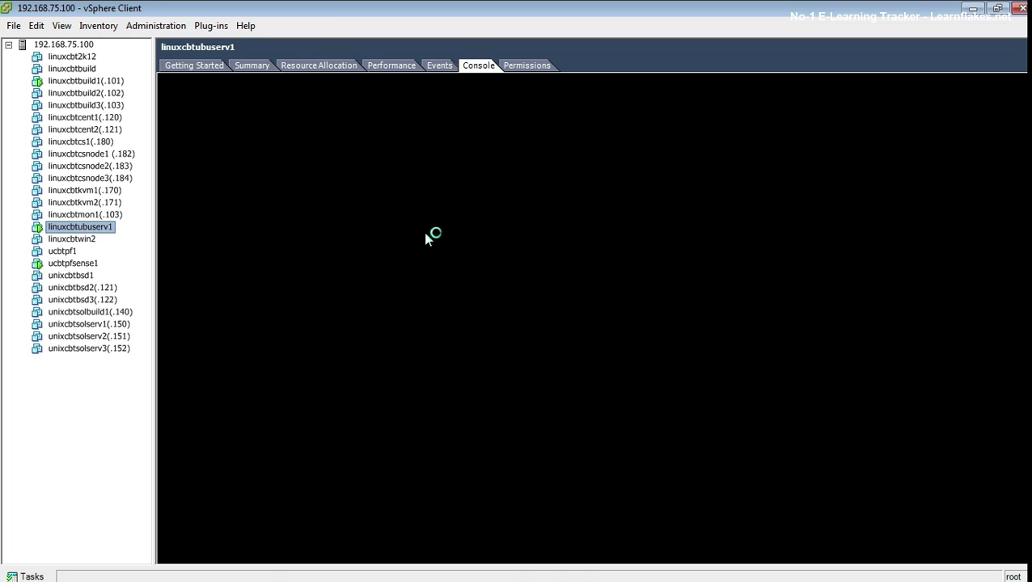
Step: Rerun the nmap scan of dev1.linuxcbt.com on the Ubuntu client, then switch back to ucbtpfsense1
click(425, 236)
key(Up)
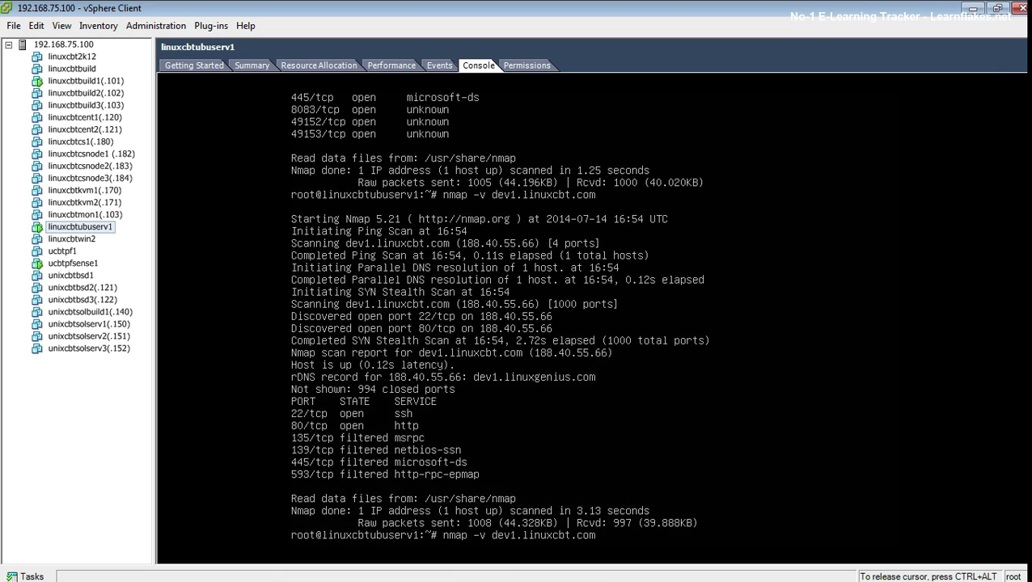
key(Return)
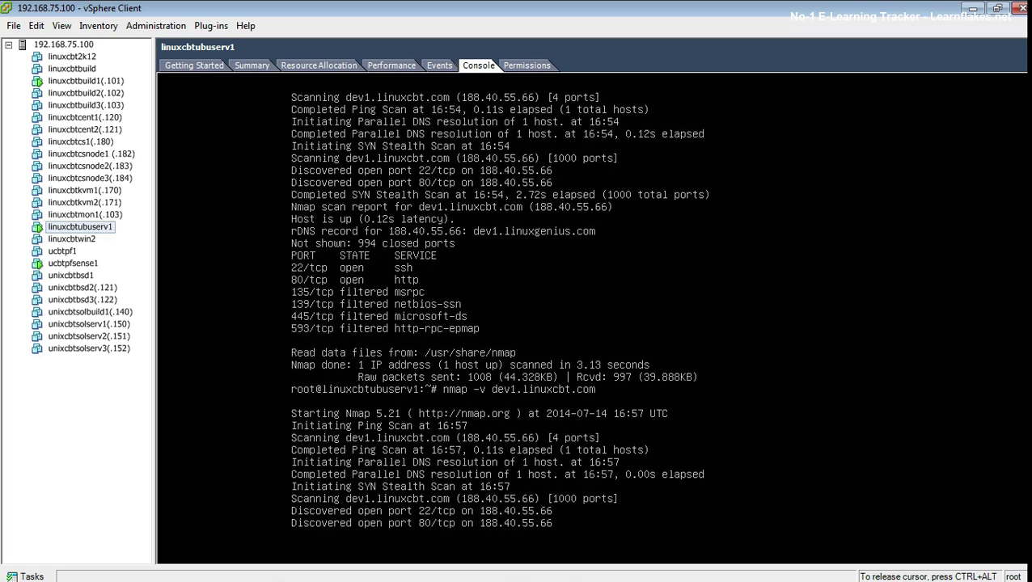
key(ctrl+alt)
click(80, 264)
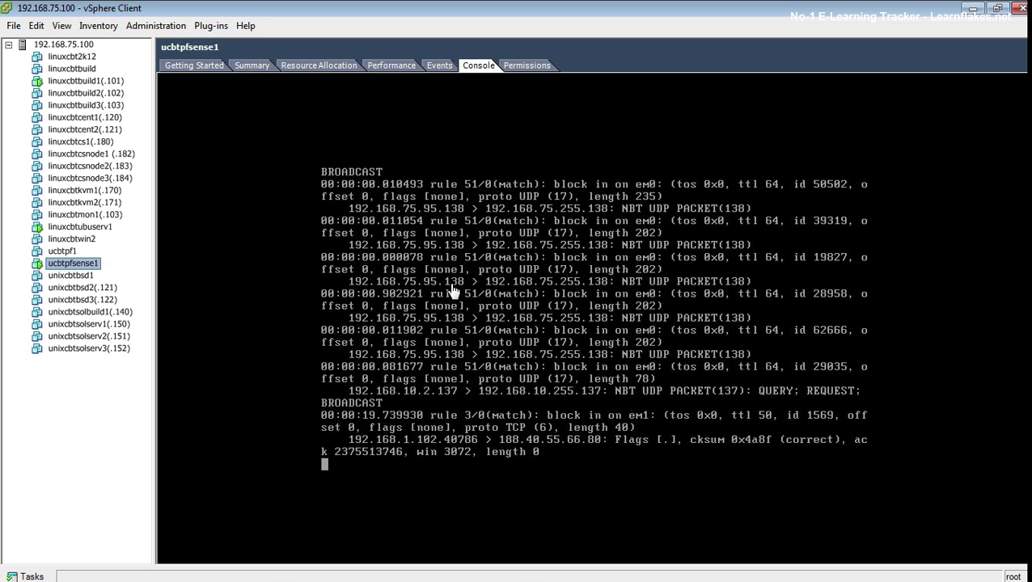
Step: Check the filter log for the client's blocked port-80 traffic, stop it, and switch to linuxcbtubuserv1
click(454, 291)
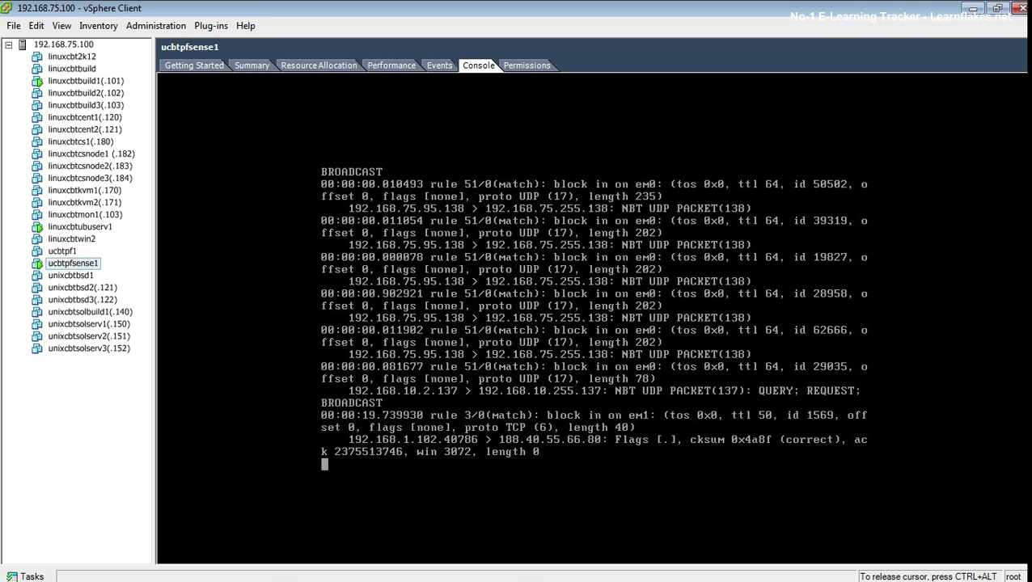
key(ctrl+alt)
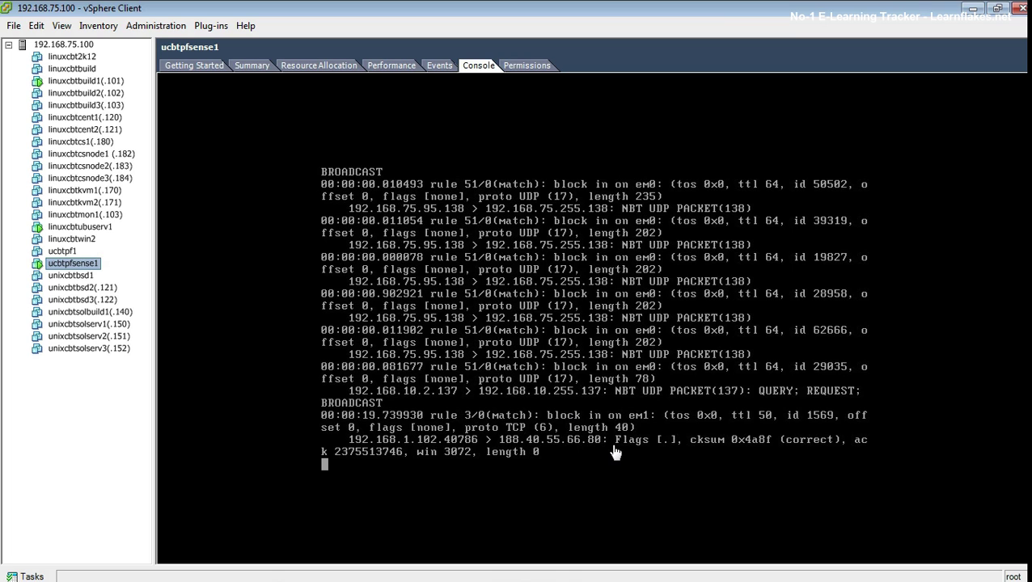
click(637, 454)
key(ctrl+c)
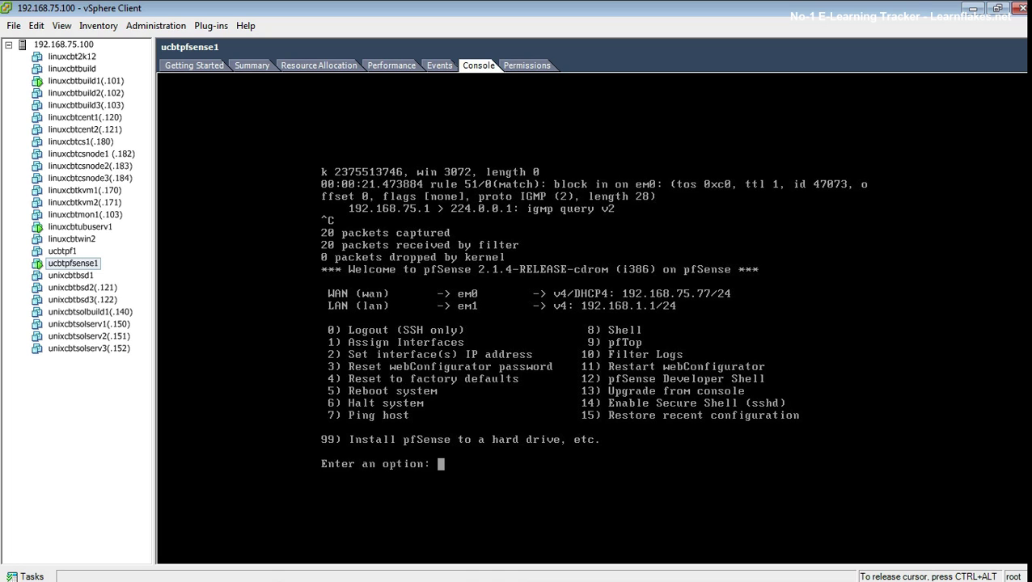
key(ctrl+alt)
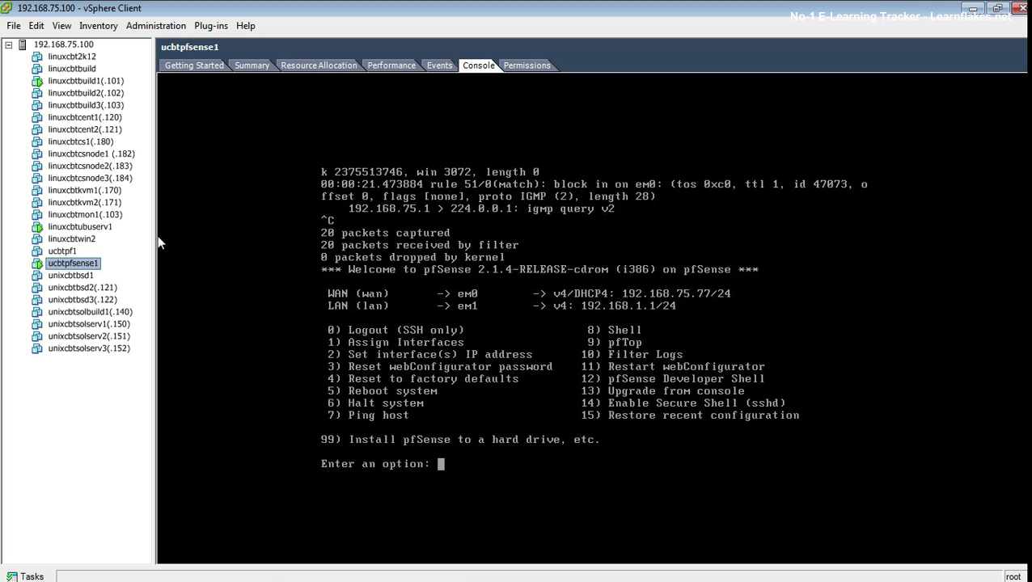
click(80, 230)
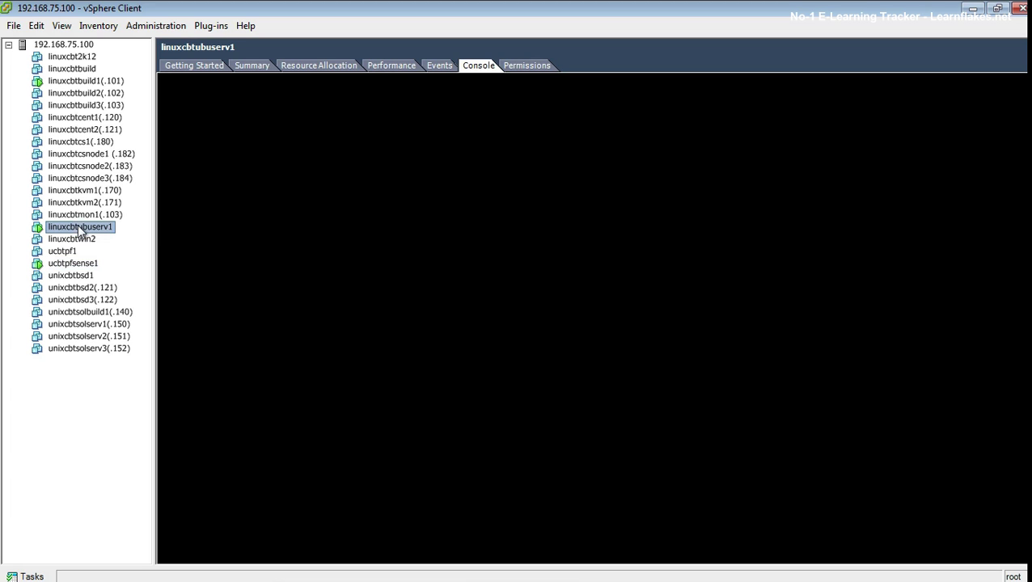
Step: Scan 192.168.1.1 with nmap, finding ports 53, 80 and 443 open, then return to ucbtpfsense1
click(497, 275)
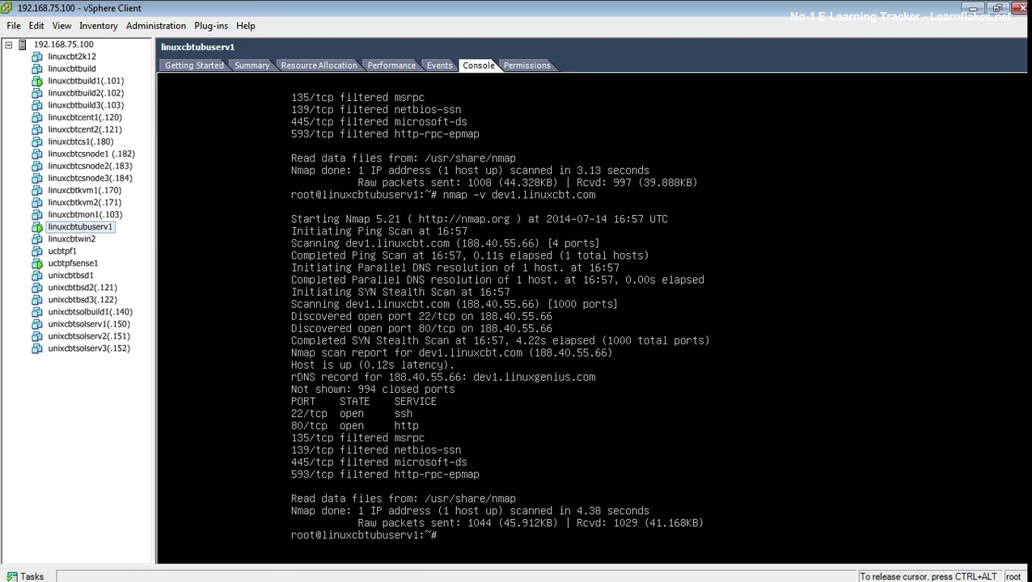
key(Up)
key(Up)
key(BackSpace)
key(BackSpace)
key(BackSpace)
key(BackSpace)
text(1.1)
key(Return)
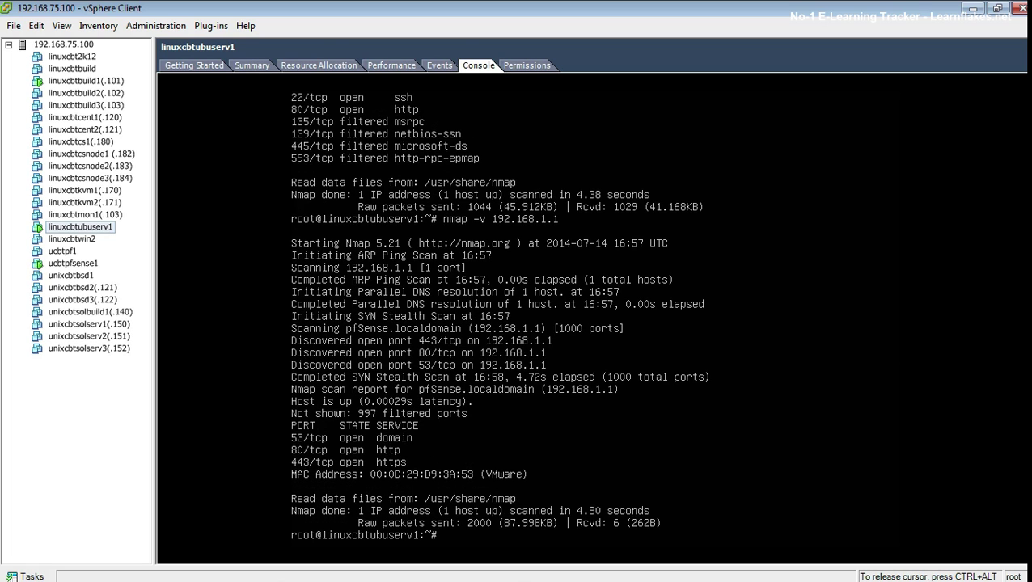
key(ctrl+alt)
click(63, 267)
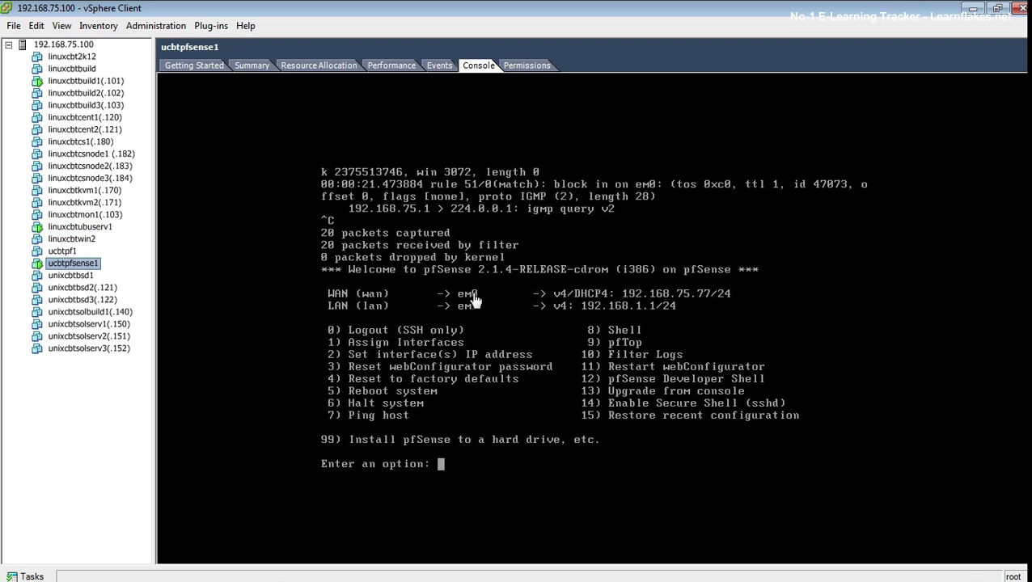
Step: Enable SSHD on pfSense with option 14, then return to the linuxcbtubuserv1 console
click(475, 301)
text(14)
key(Return)
text(y)
key(Return)
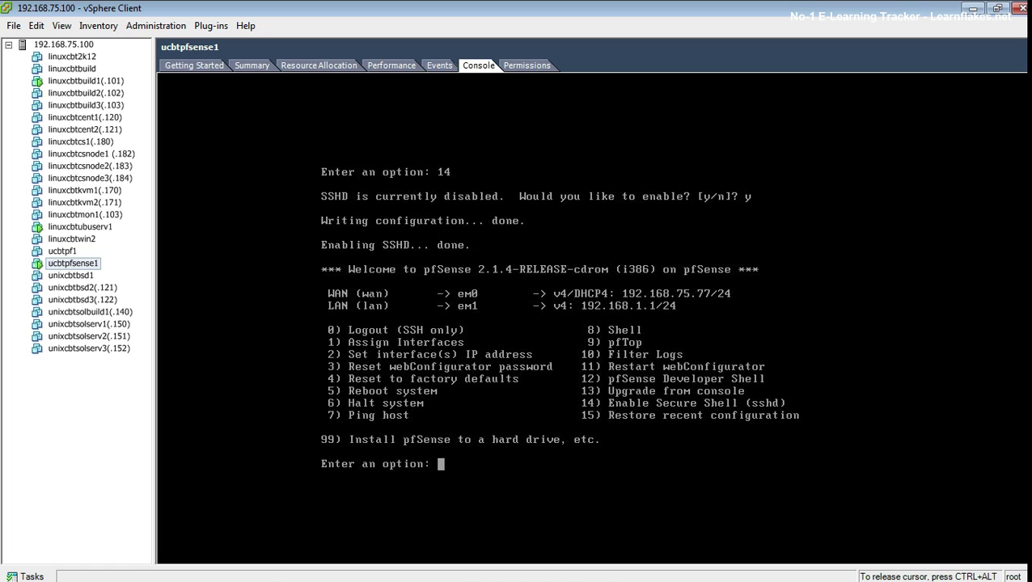
key(ctrl+alt)
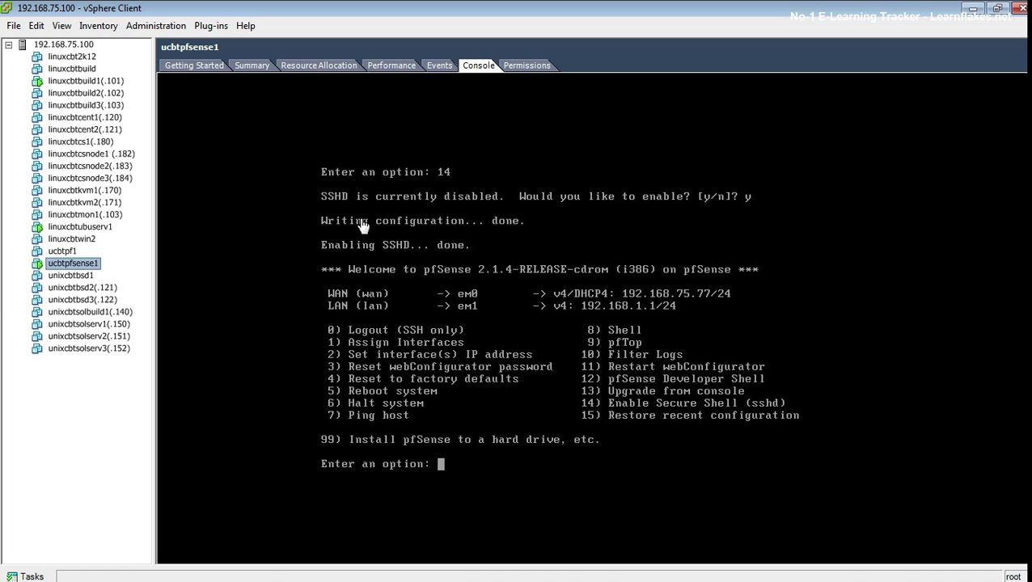
click(94, 229)
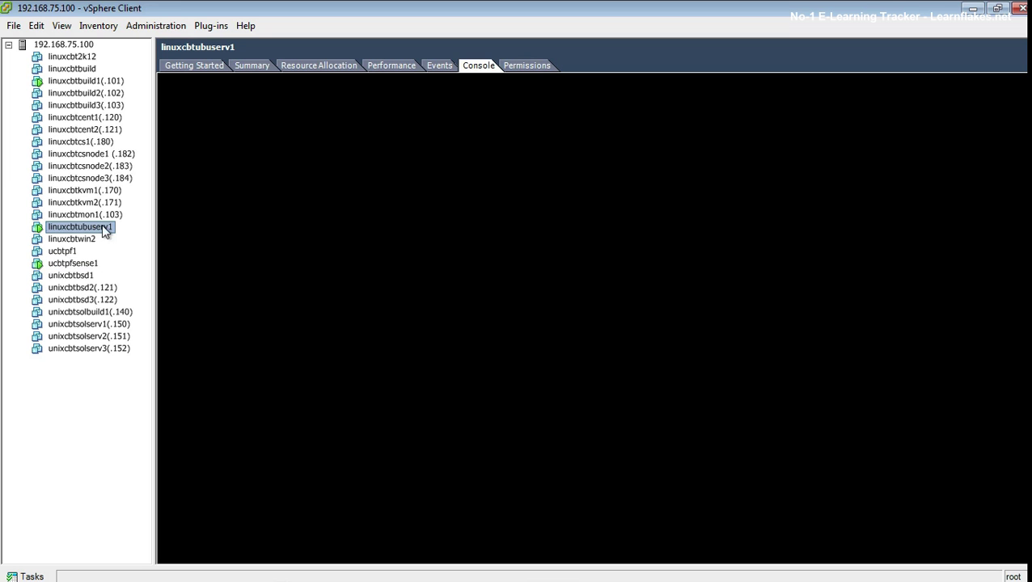
Step: Rerun the nmap scan of 192.168.1.1 and attempt ssh 192.168.1.1
click(487, 294)
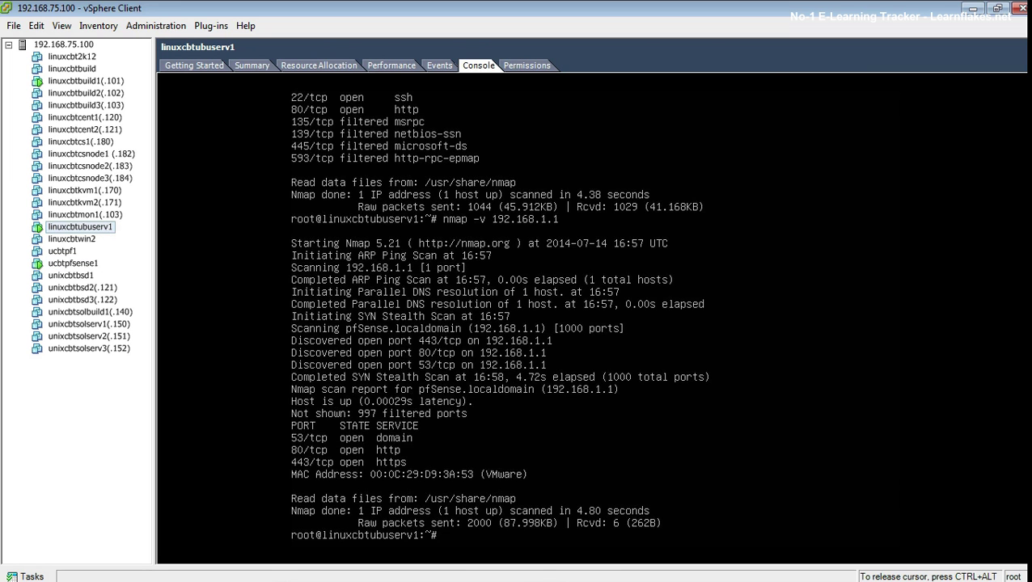
key(Up)
key(Return)
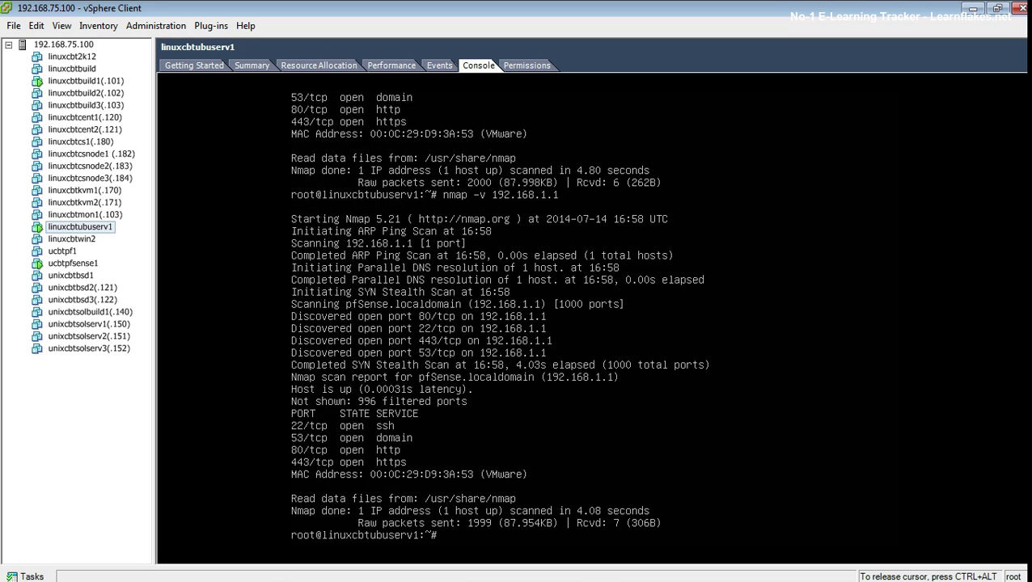
text(ssh 192.168.1.1)
key(Return)
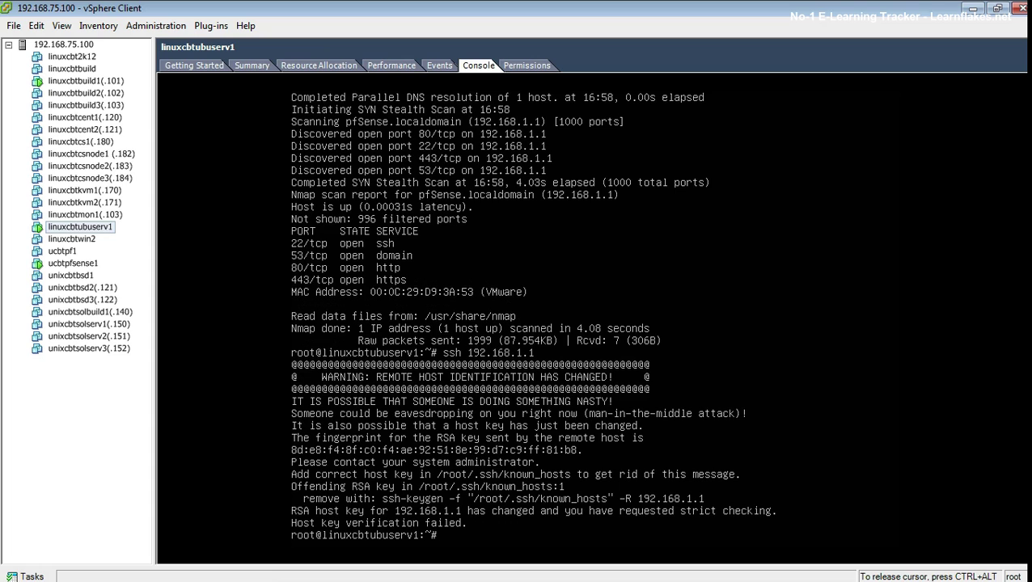
Step: Remove the stale 192.168.1.1 host key with ssh-keygen -R 192.168.1.1
key(Up)
key(ctrl+c)
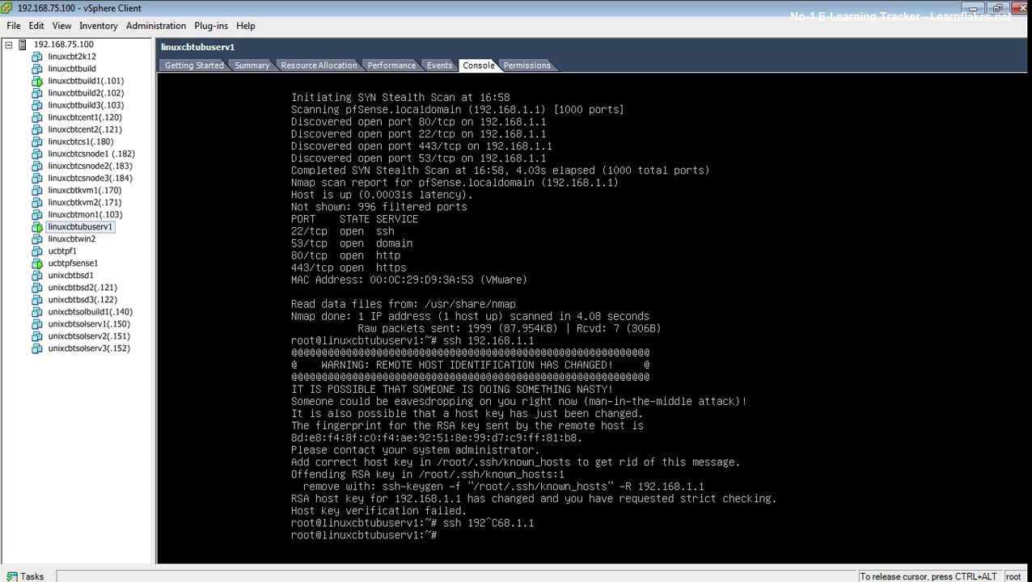
text(ssh)
text(-keygen)
text( -f "/ro)
key(BackSpace)
key(BackSpace)
key(BackSpace)
text(-R 192.1)
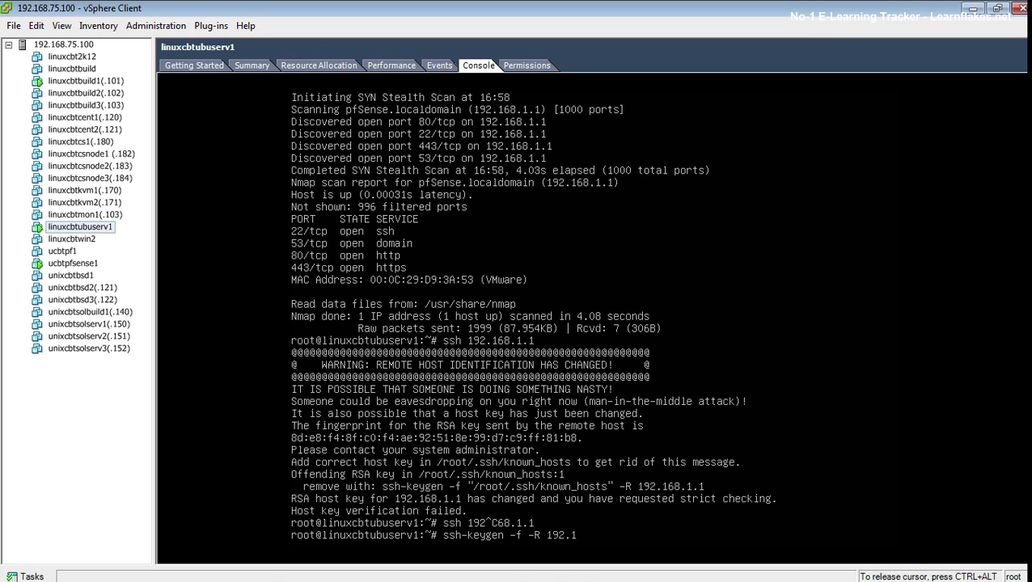
text(68.1.1)
key(Return)
text(ssh 192.168.1.1)
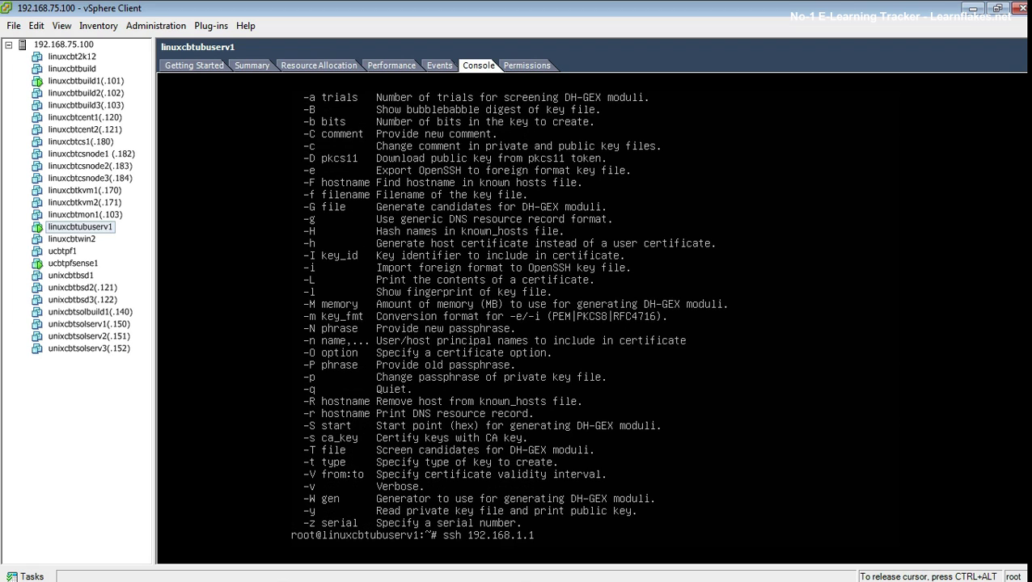
key(Down)
key(Left)
key(Left)
key(Left)
key(Left)
key(Left)
key(Left)
key(Left)
key(Left)
key(Left)
key(Left)
key(Left)
key(Left)
key(Left)
key(Left)
key(Left)
key(BackSpace)
key(BackSpace)
key(Return)
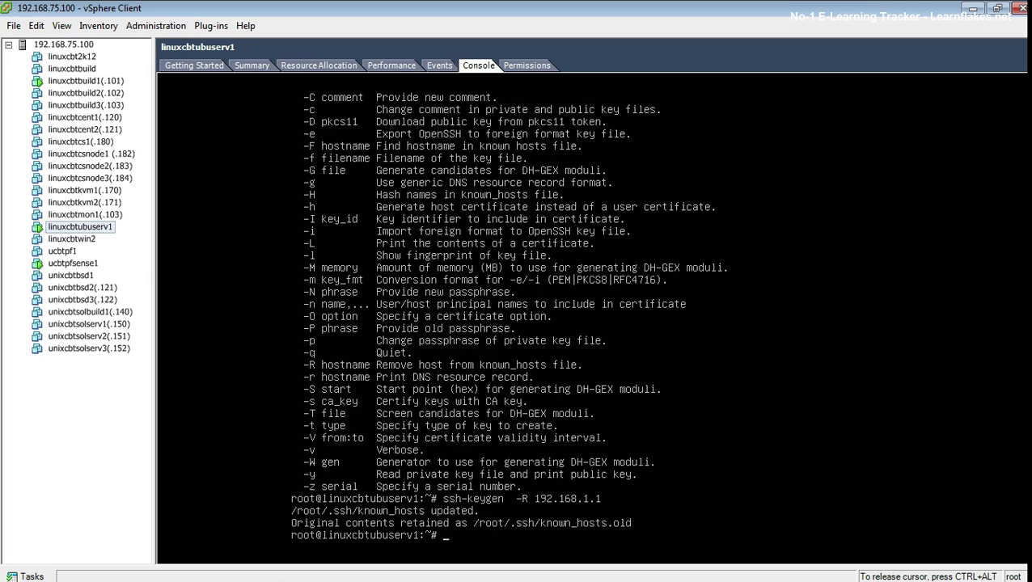
Step: Reconnect with ssh 192.168.1.1 and accept the firewall's new host key with yes
key(Up)
key(Up)
key(Up)
key(Return)
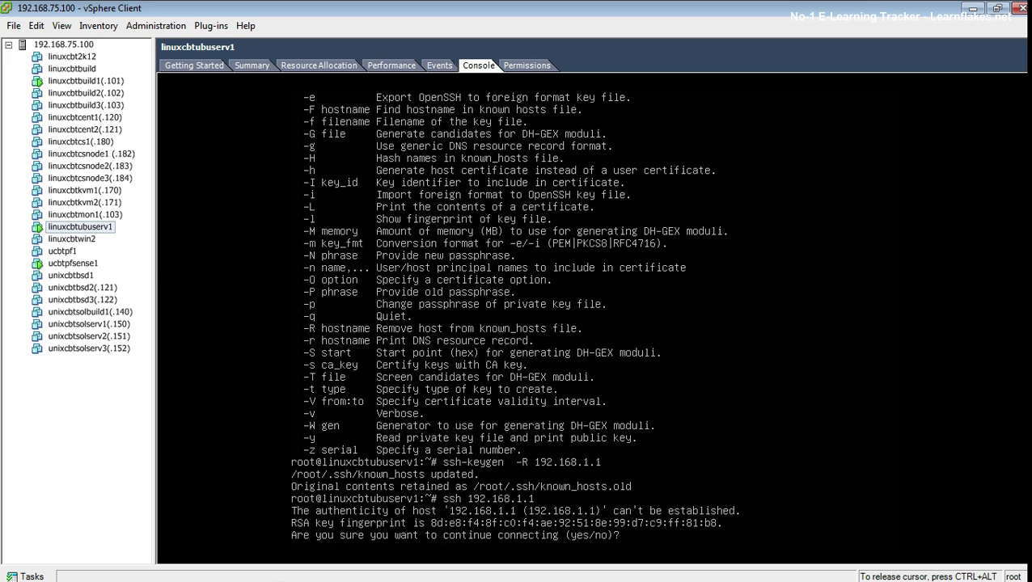
text(yes)
key(Return)
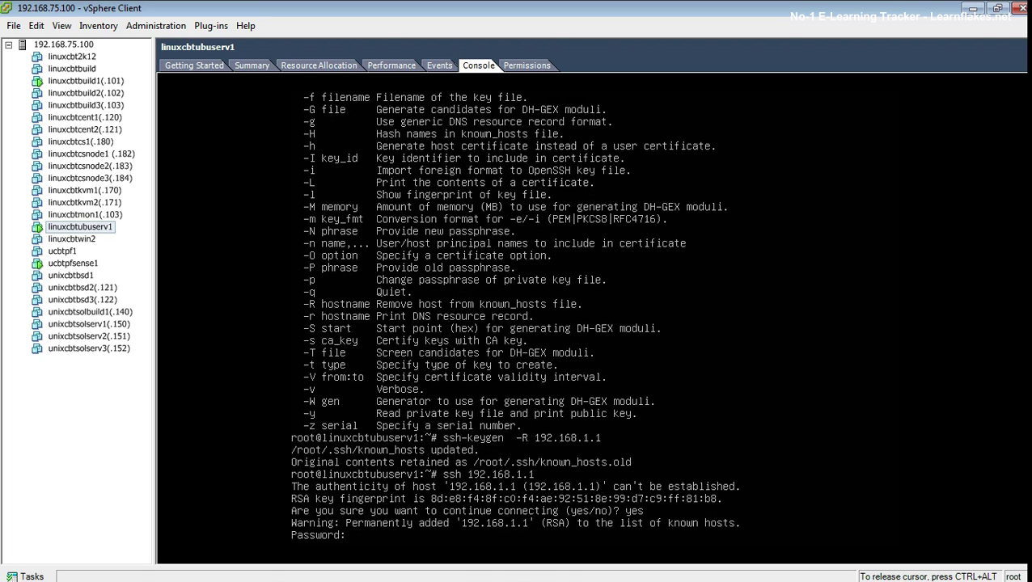
Step: Submit the password at the SSH prompt to reach the pfSense 2.1.4 console menu
key(Return)
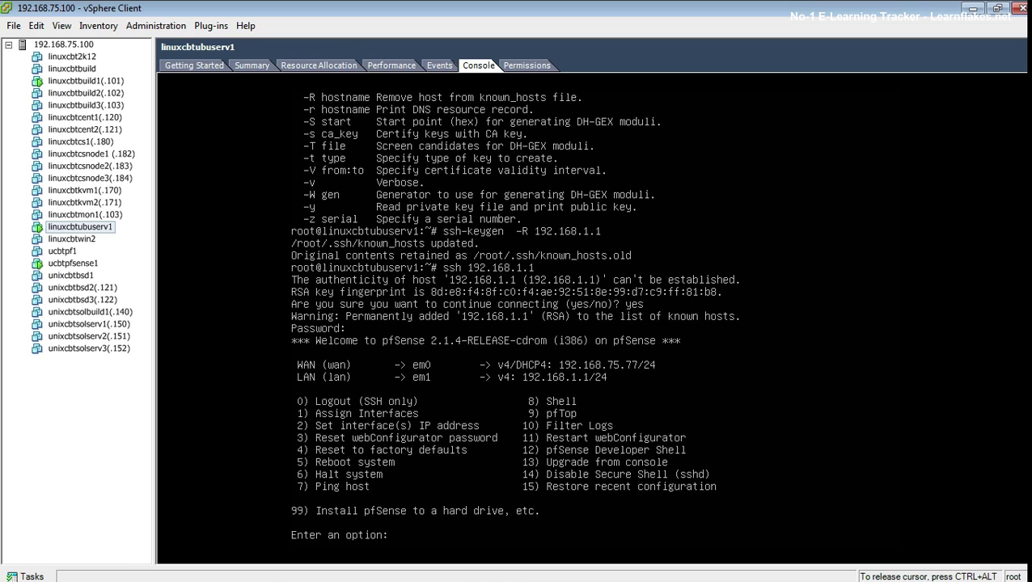
key(ctrl+alt)
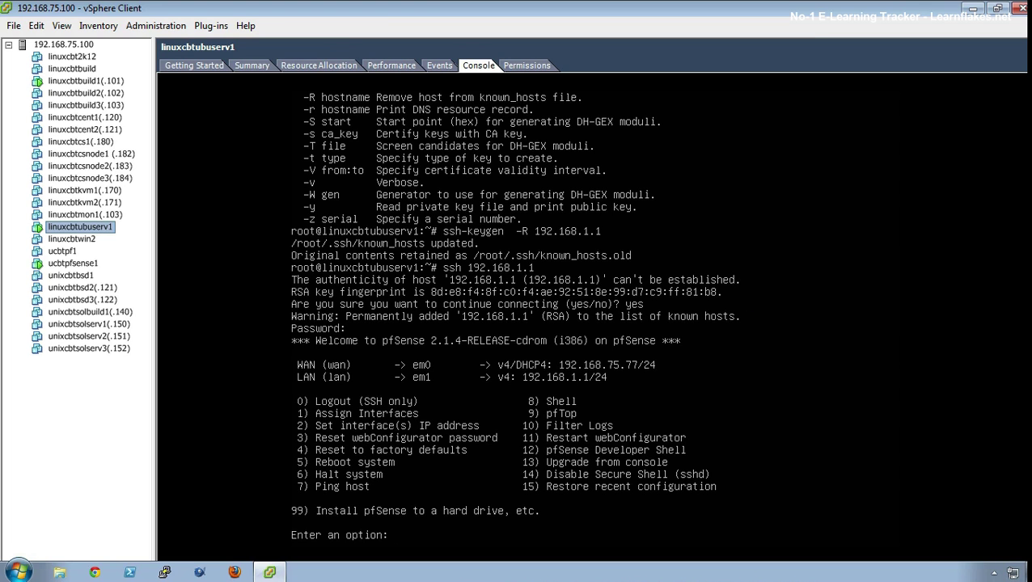
click(577, 456)
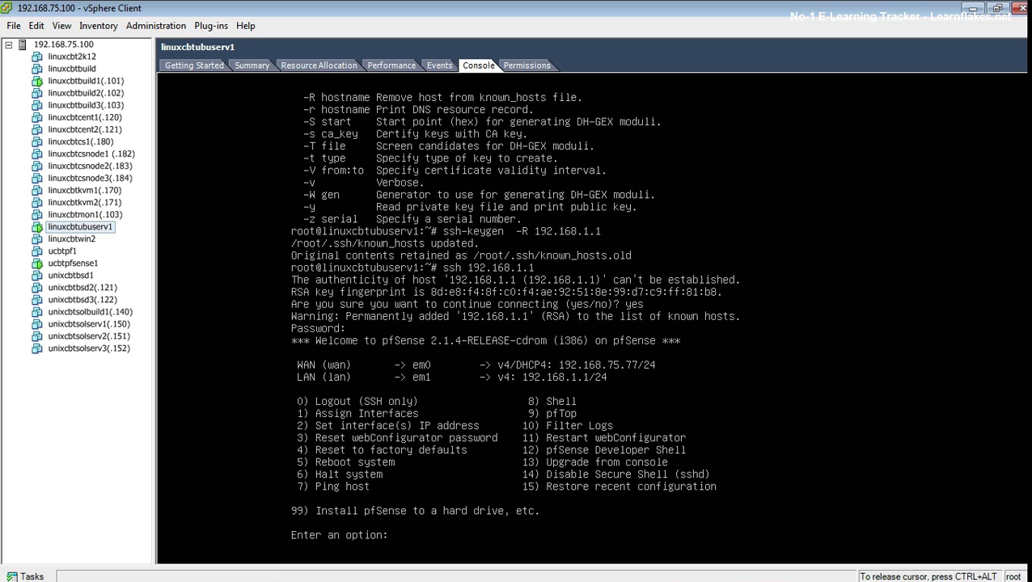
key(ctrl+alt)
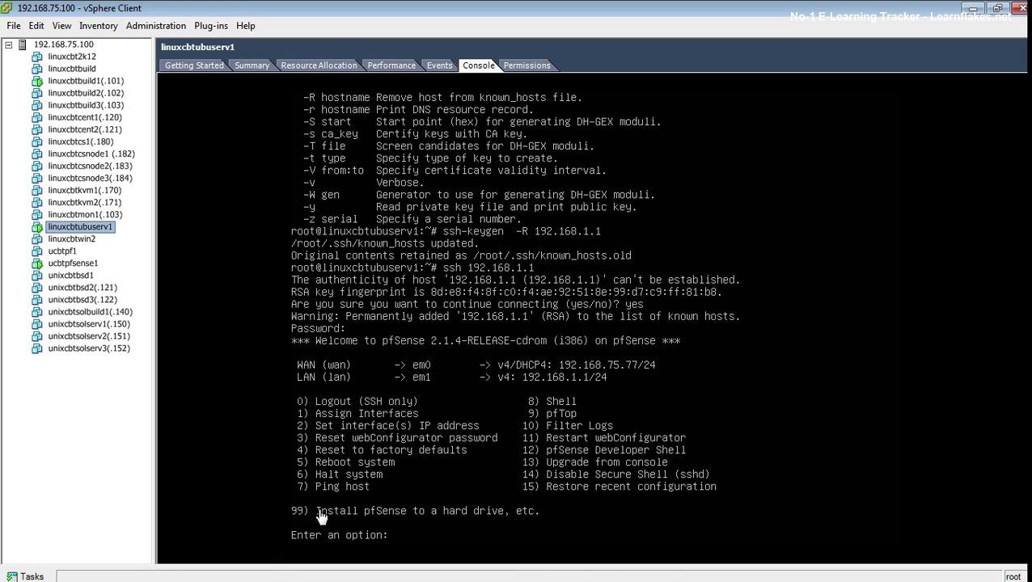
click(441, 438)
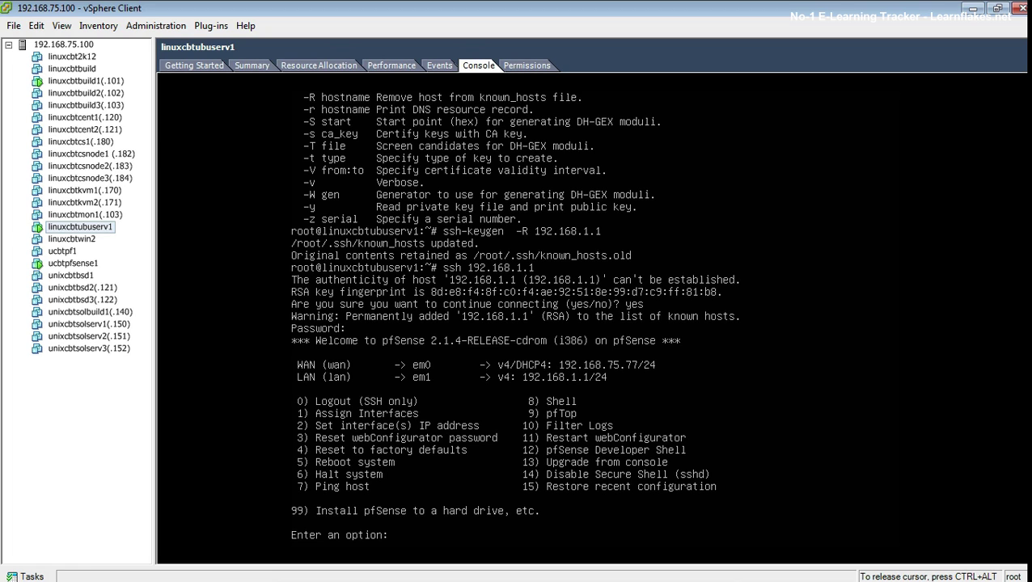
Step: Give WAN (interface 1) static address 192.168.75.3/24 with gateway 192.168.75.1, no DHCP
text(2)
key(Return)
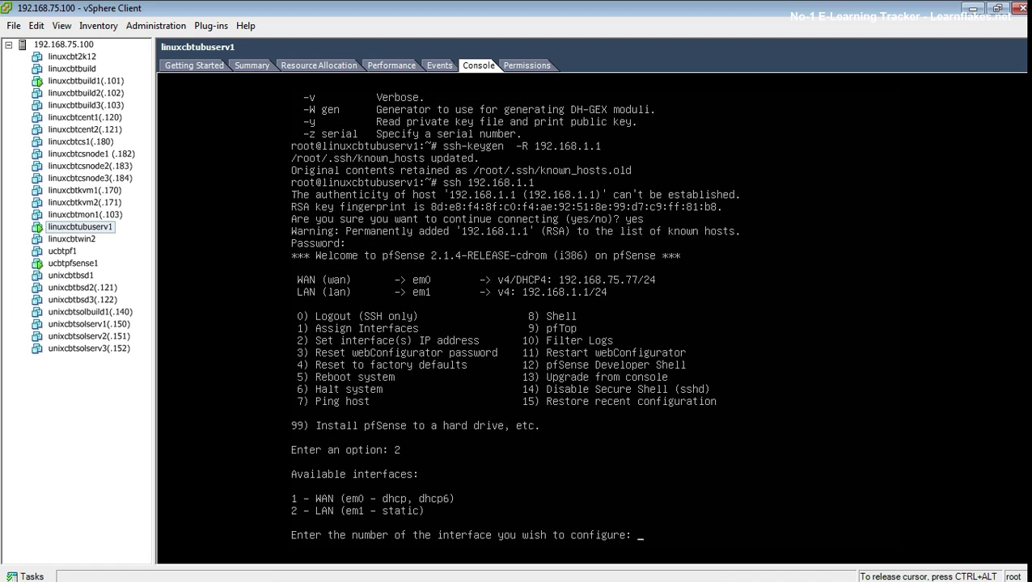
text(1)
key(Return)
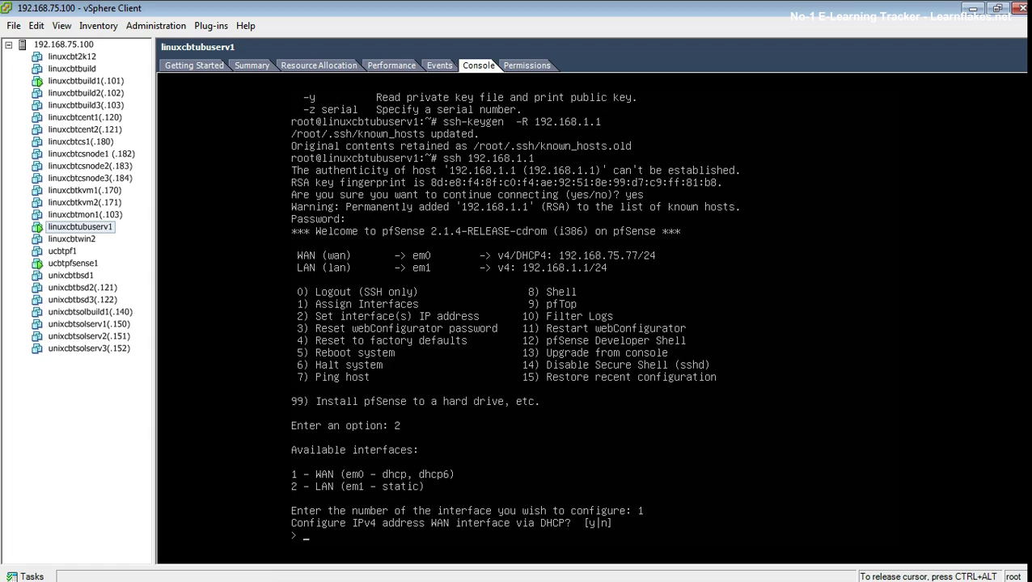
text(n)
key(Return)
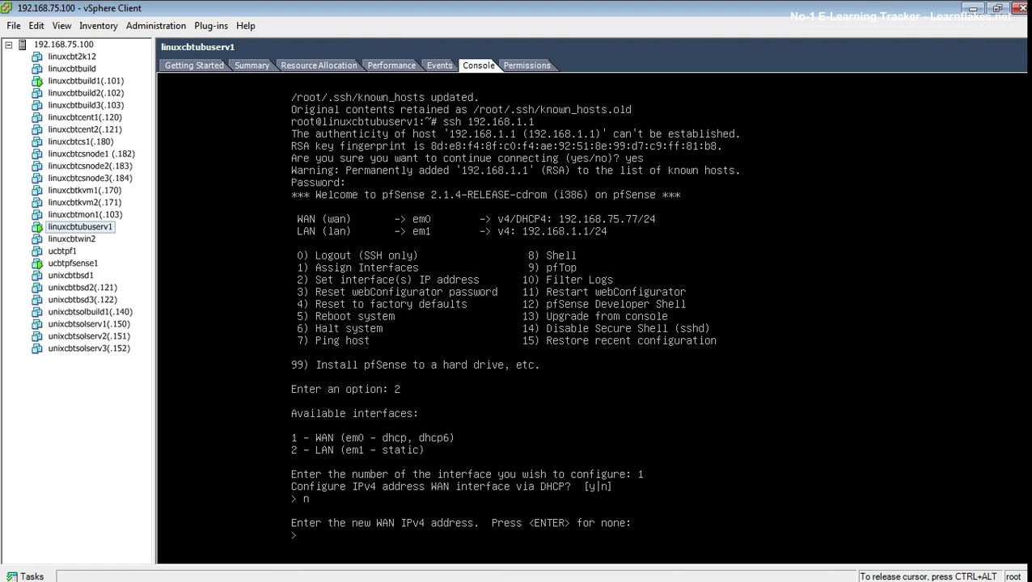
text(192.168.75.3)
key(Return)
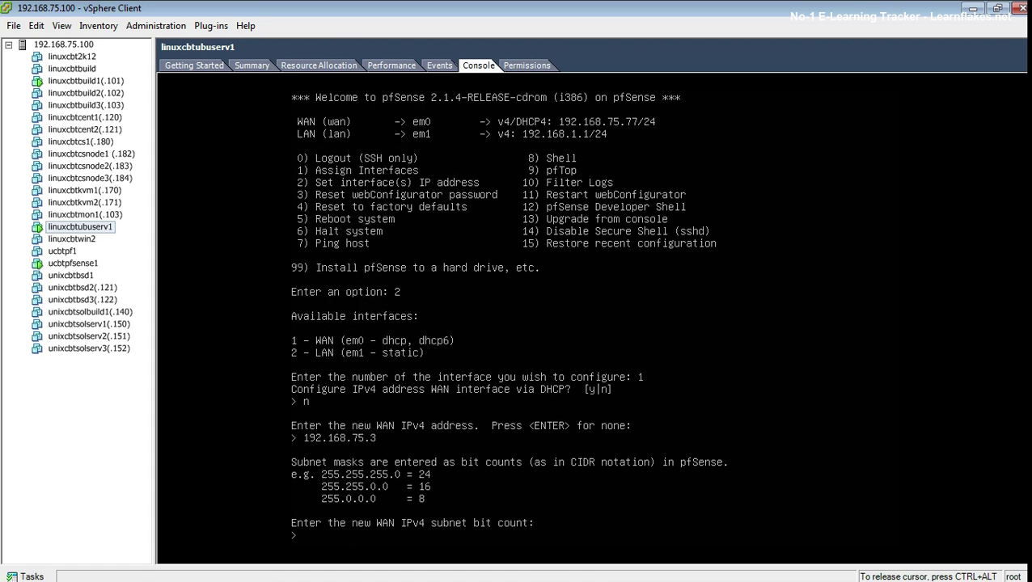
text(24)
key(Return)
text(192.168.75.1)
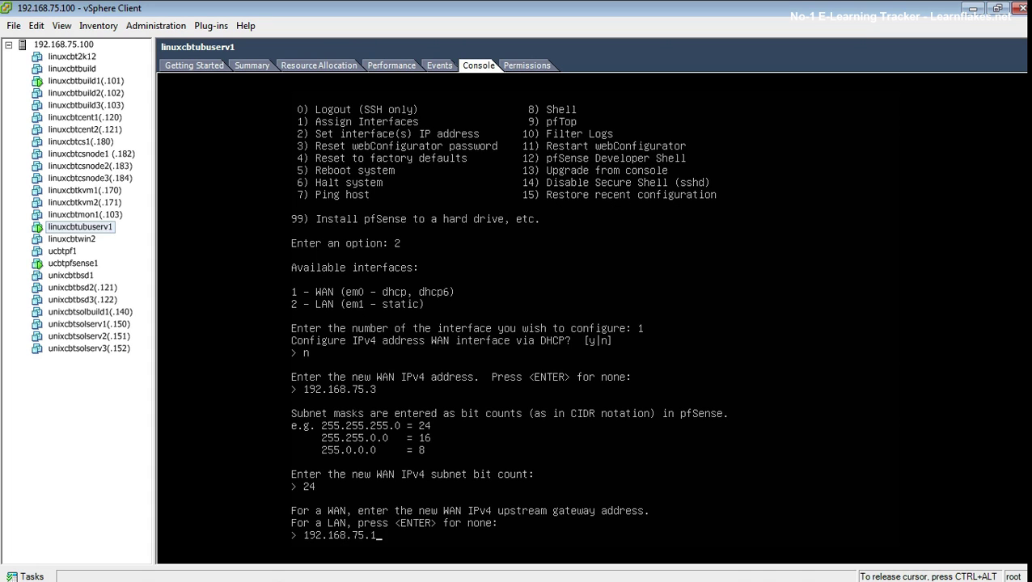
key(Return)
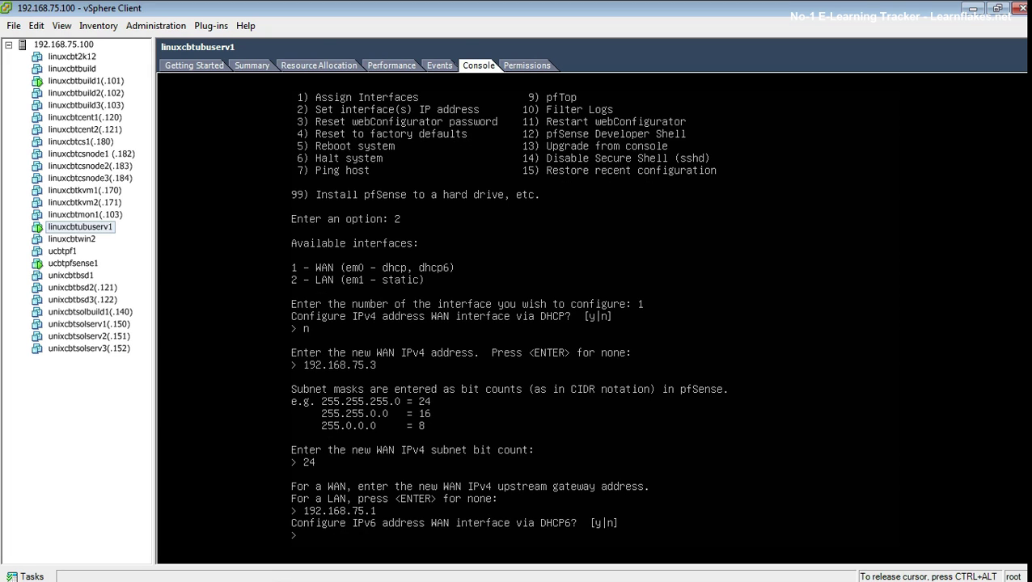
Step: Decline DHCP6, leave the WAN IPv6 address blank, and revert webConfigurator to HTTP
text(n)
key(Return)
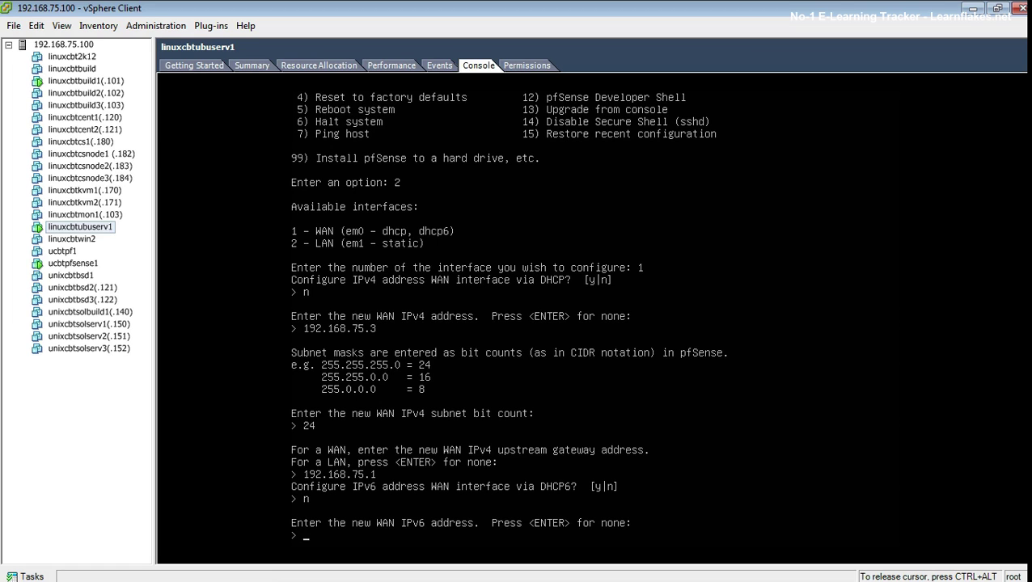
key(Return)
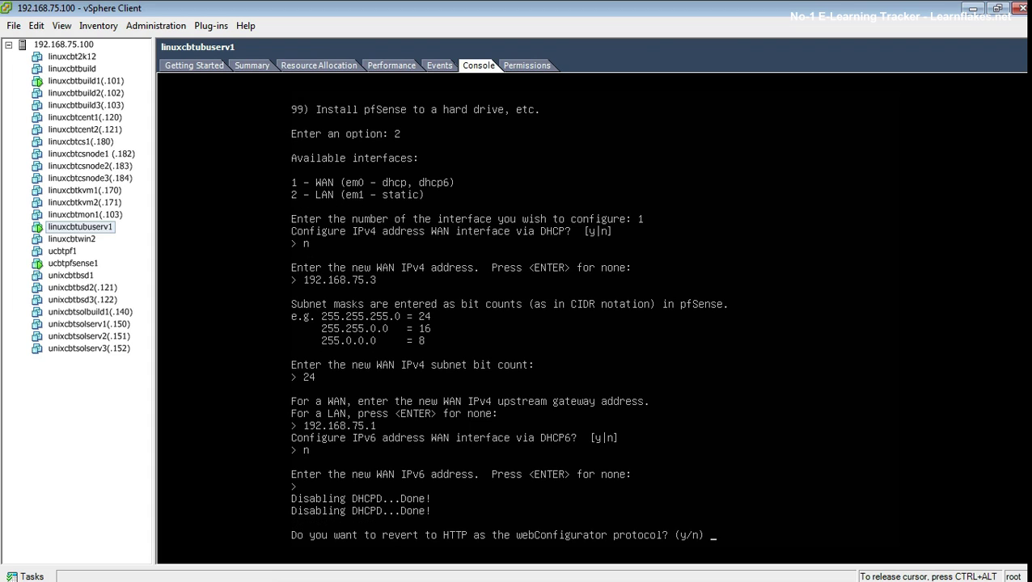
text(y)
key(Return)
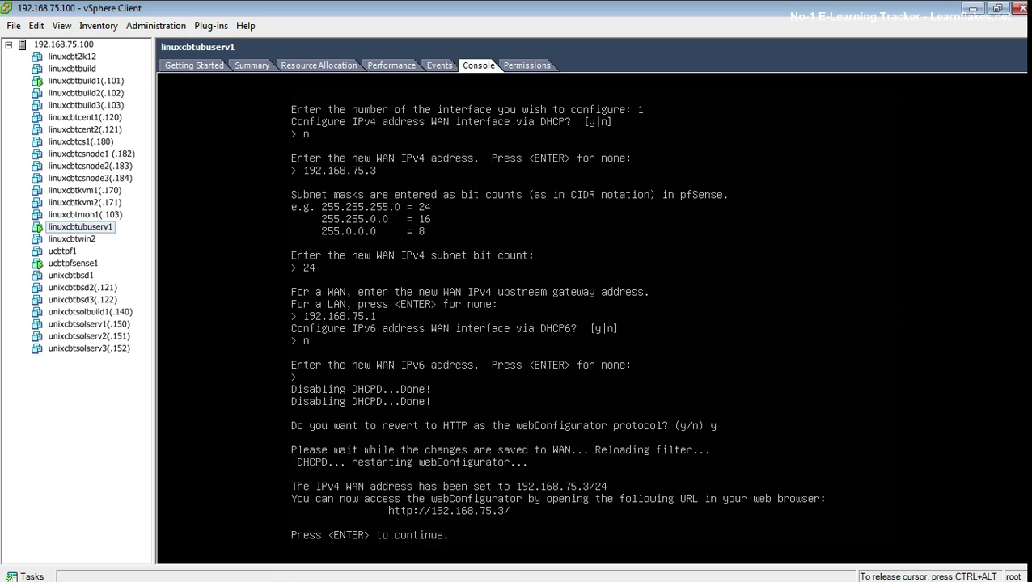
key(Return)
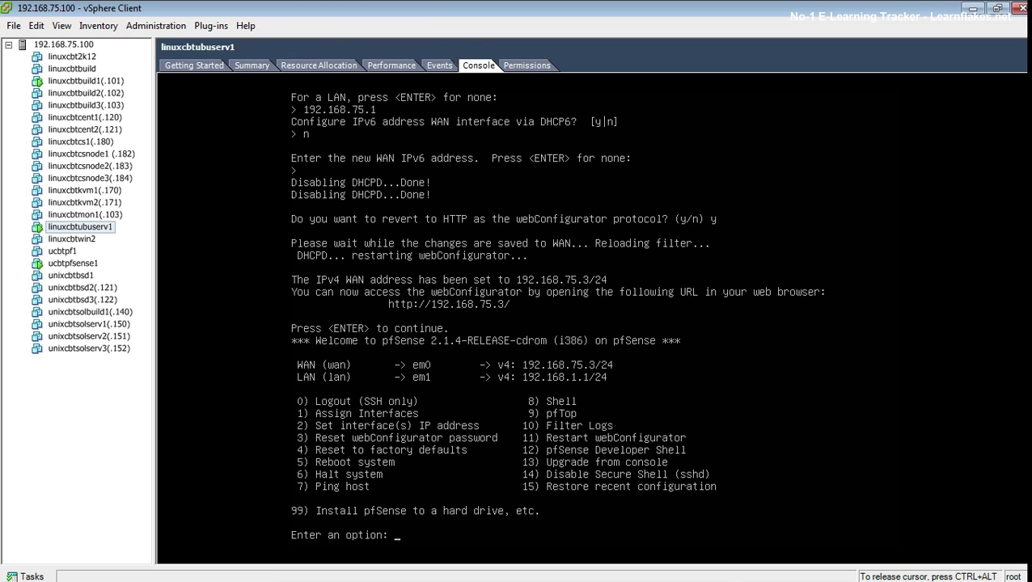
Step: Choose Ping host (option 7) and enter 192.168.75.101 as the target
text(7)
key(Return)
text(192.168.75.10)
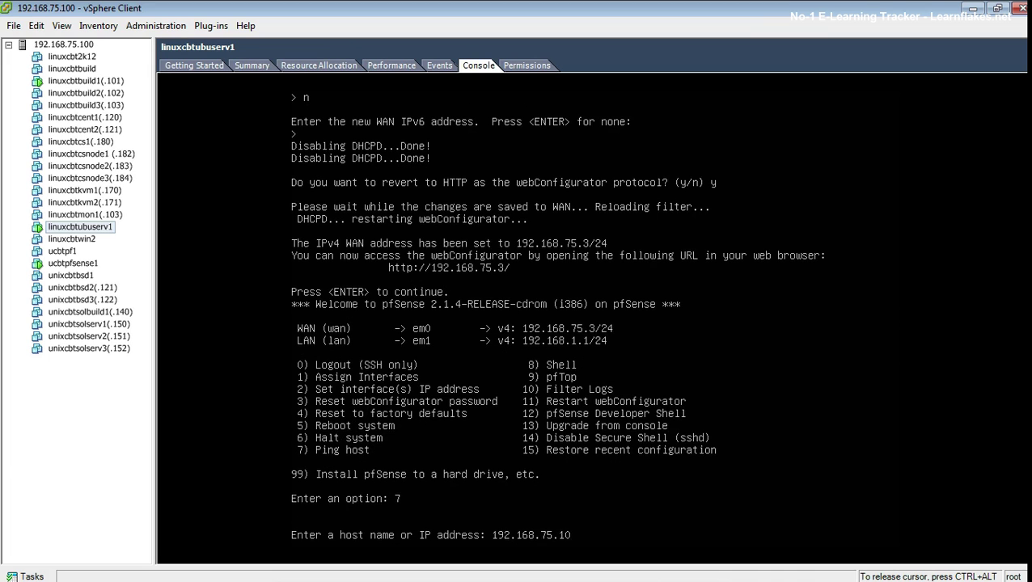
text(1)
Step: Ping 192.168.75.101, see 3 of 3 replies with 0% loss, and return to the menu
key(Return)
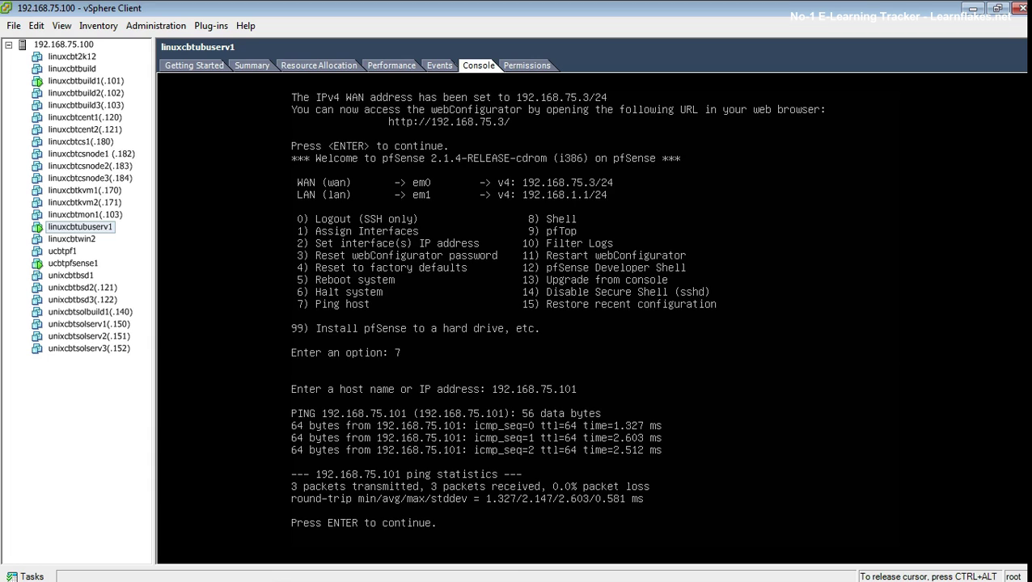
key(Return)
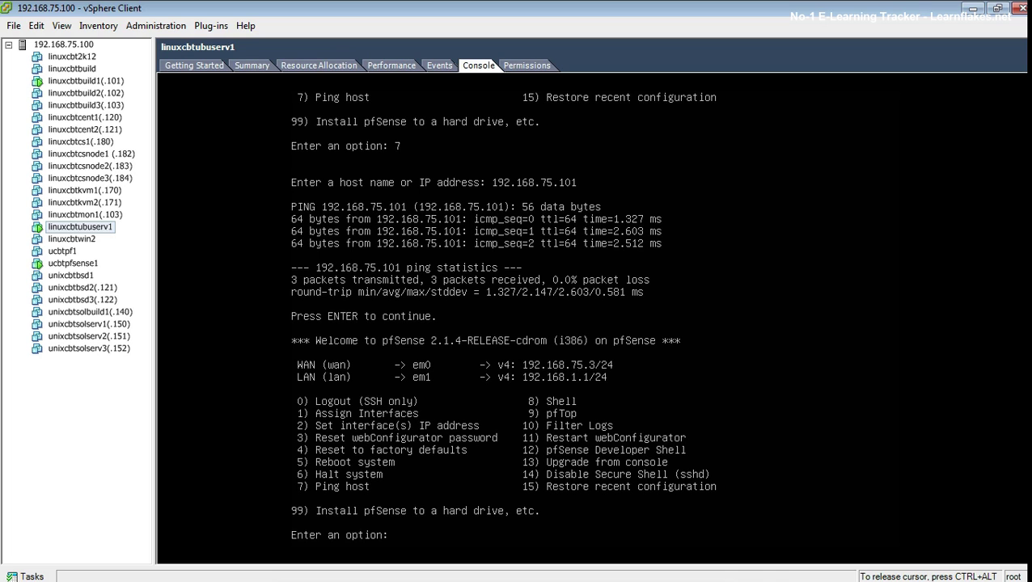
Step: Reboot pfSense with option 5, confirming with y
text(5)
key(Return)
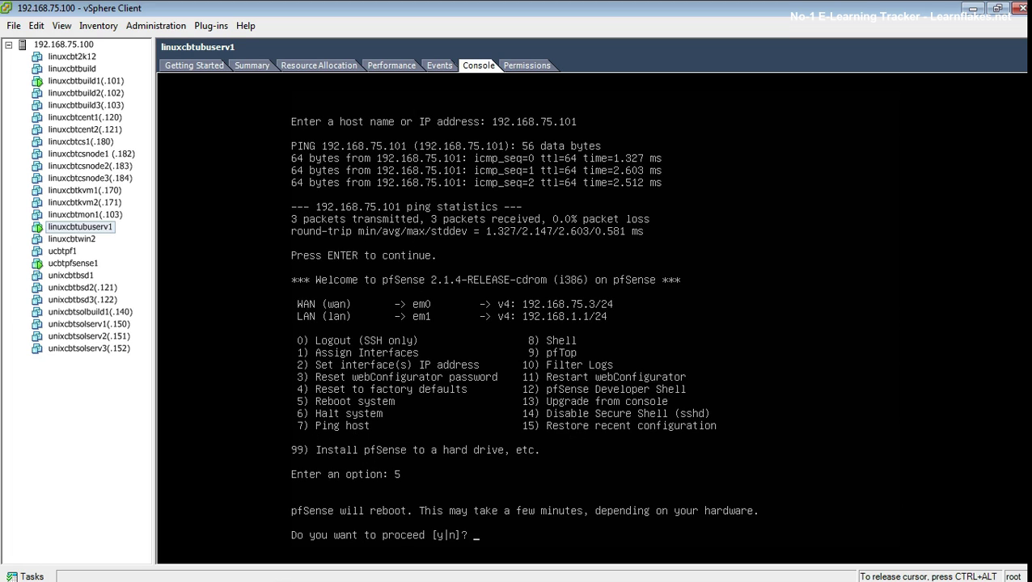
text(y)
key(Return)
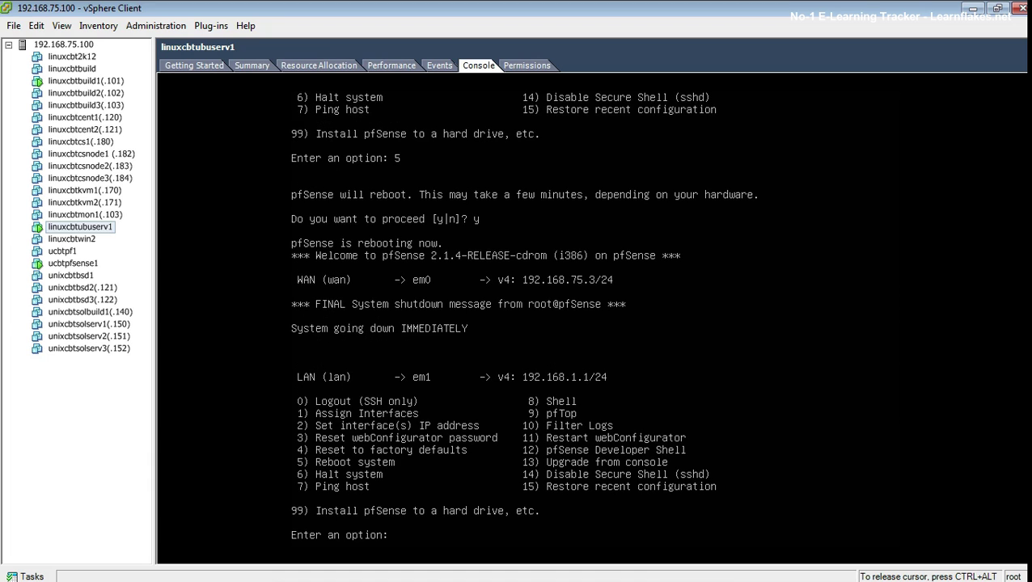
Step: Switch to the linuxcbtubuserv1 console and recall the nmap command for the 192.168.75 network
key(ctrl+alt)
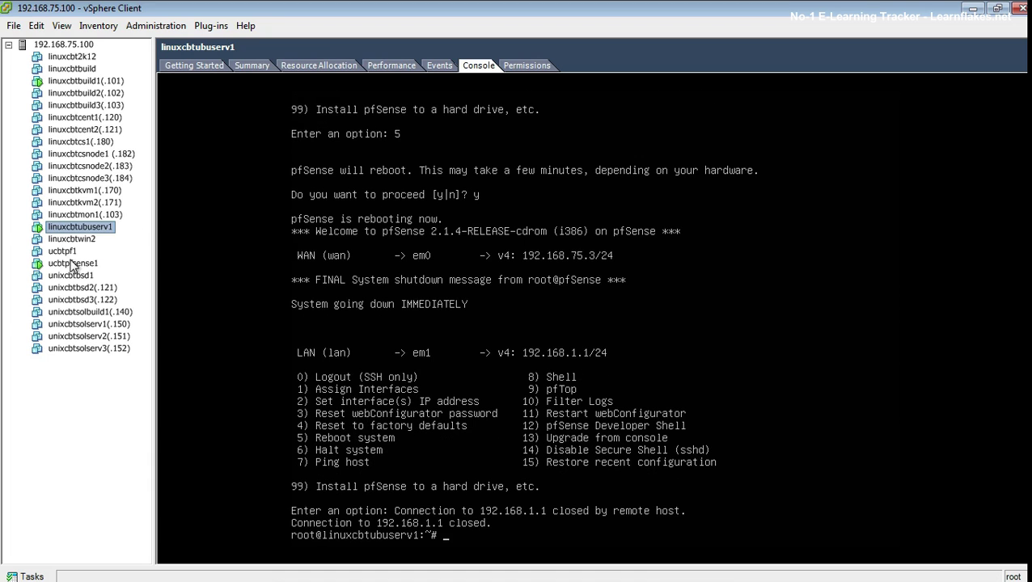
click(72, 264)
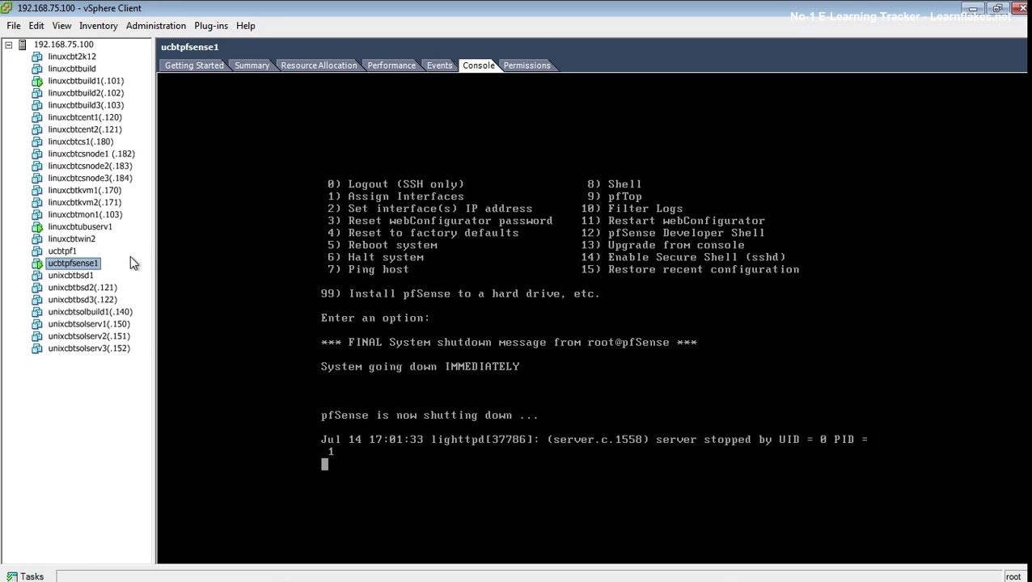
click(81, 228)
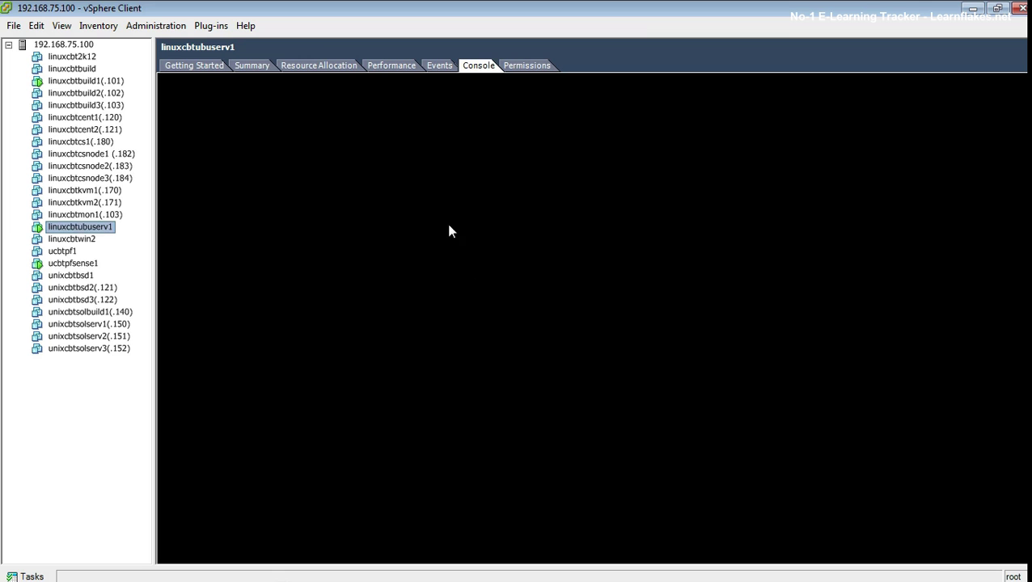
click(480, 233)
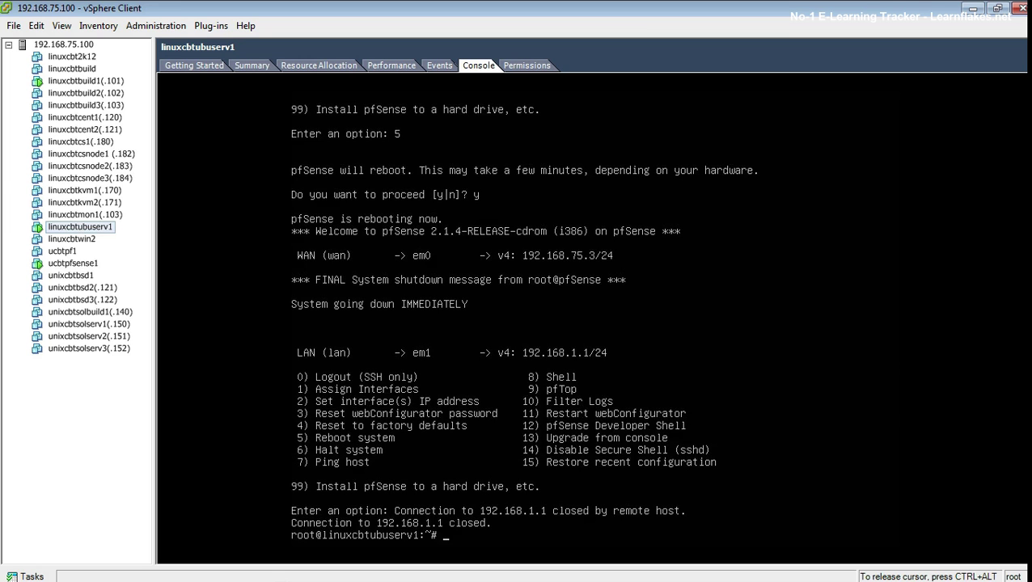
key(Up)
key(Up)
key(Up)
key(Up)
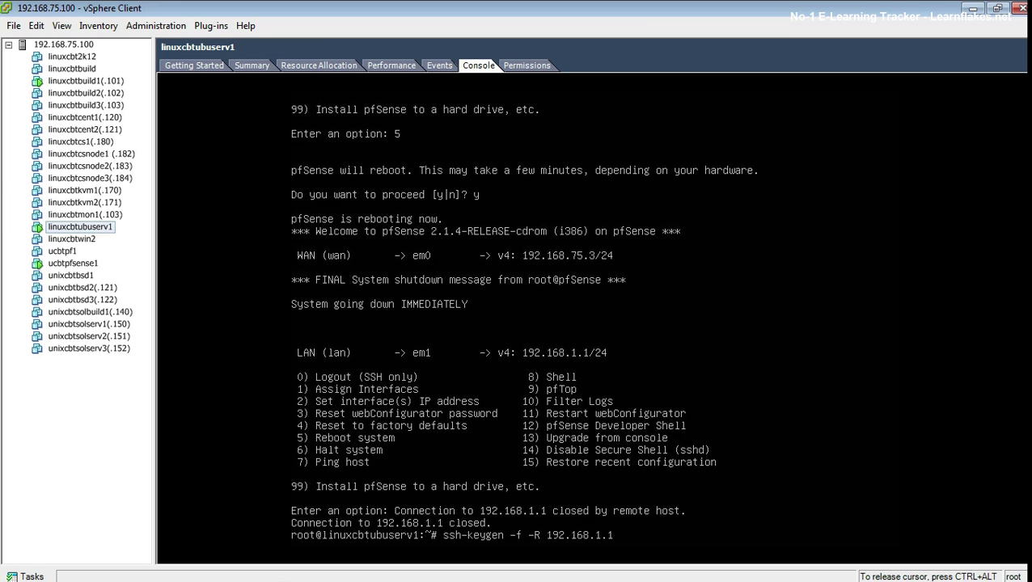
key(Up)
text(01)
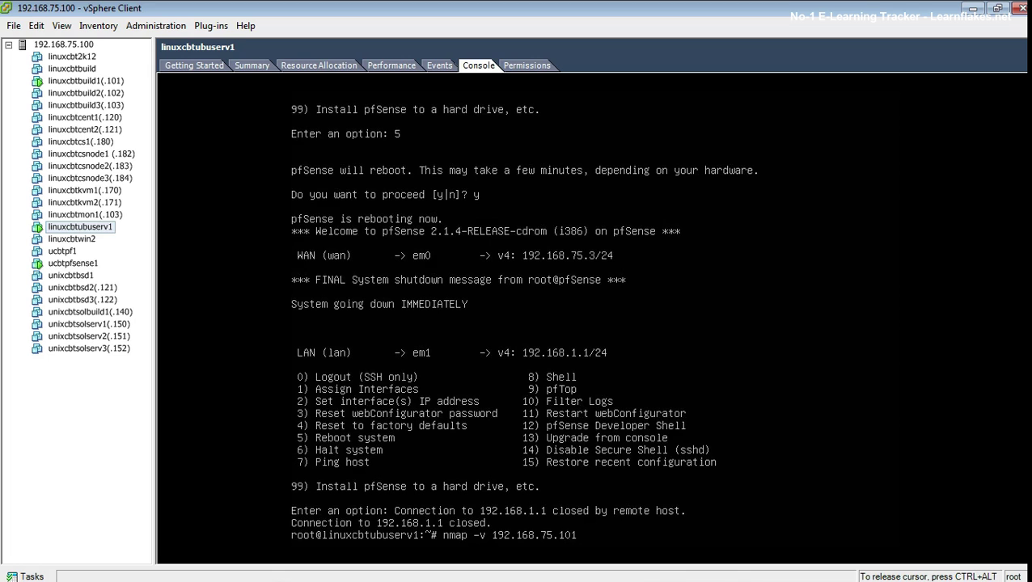
key(Return)
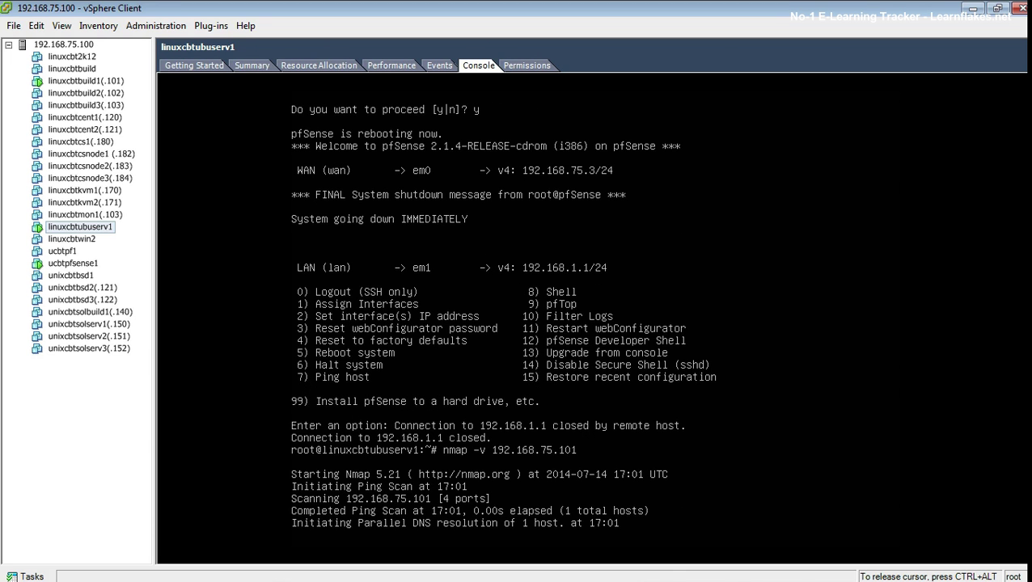
key(Up)
key(Up)
key(Up)
key(Up)
key(Up)
key(Up)
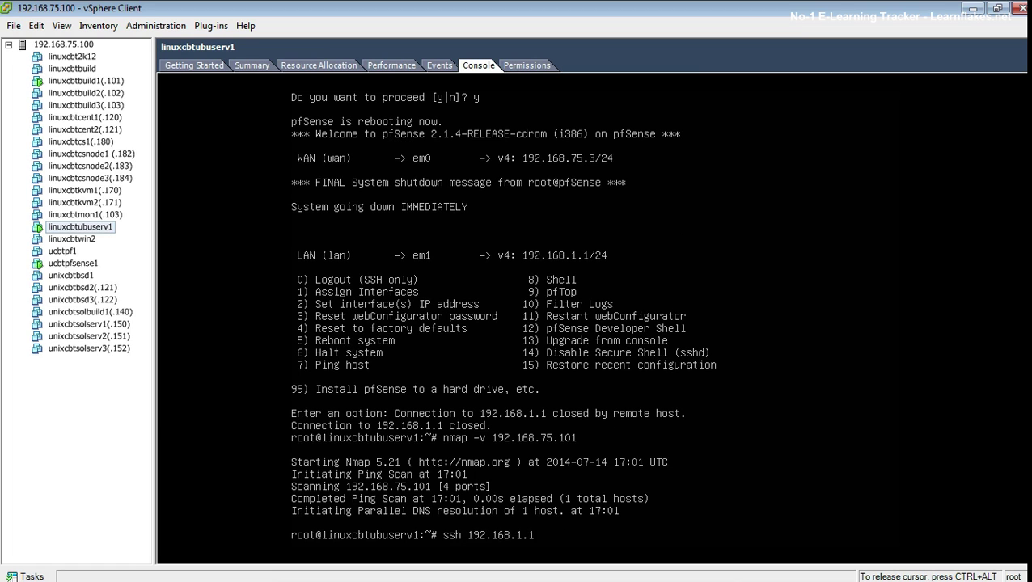
key(Up)
key(Up)
key(Up)
key(Up)
key(Up)
key(Up)
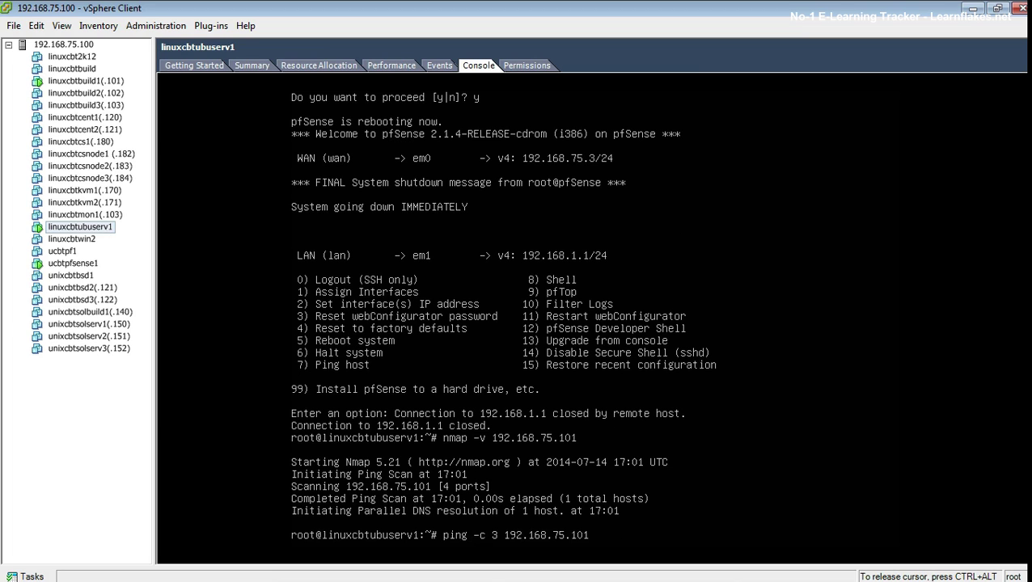
key(Up)
key(Up)
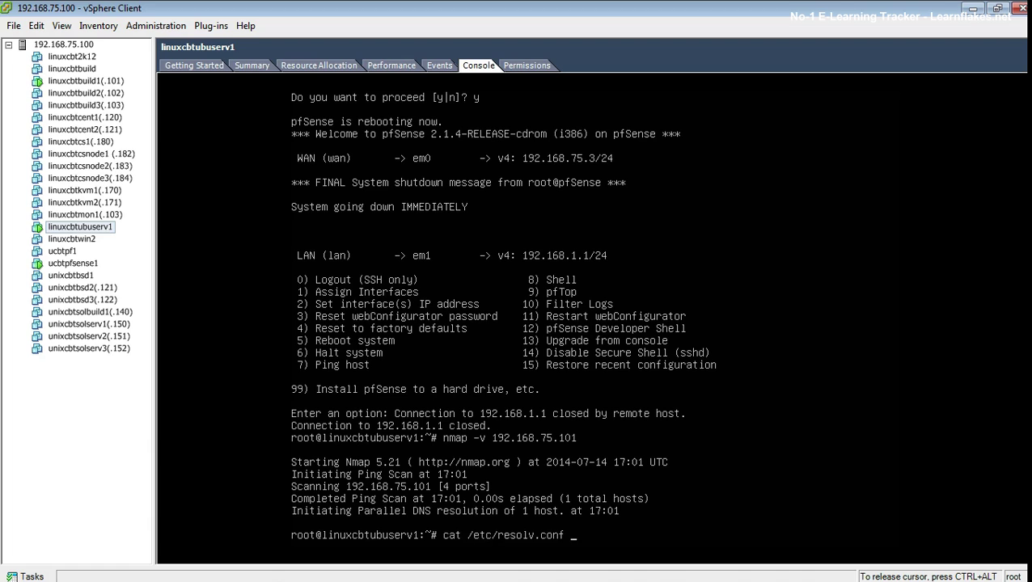
key(Return)
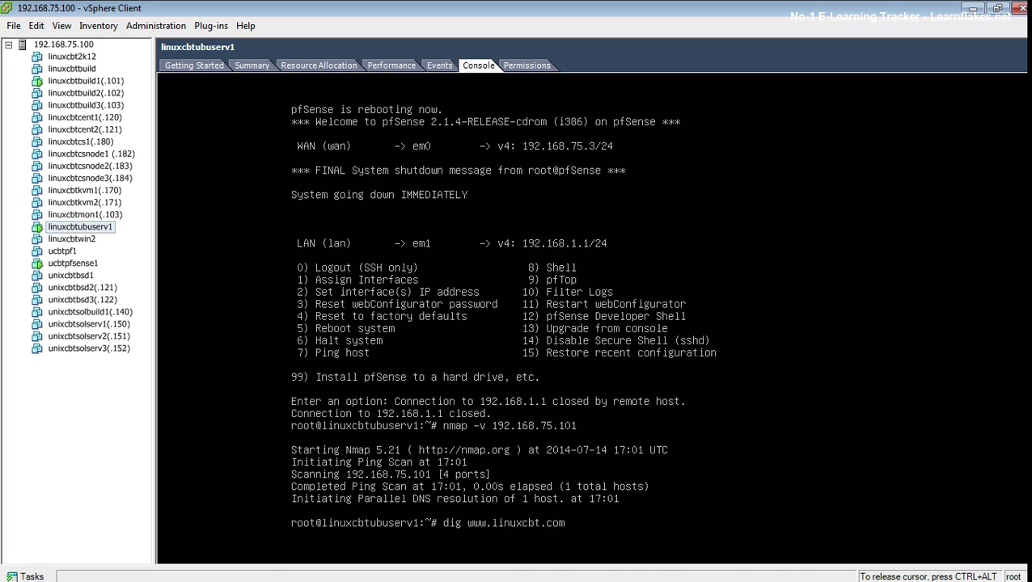
key(ctrl+alt)
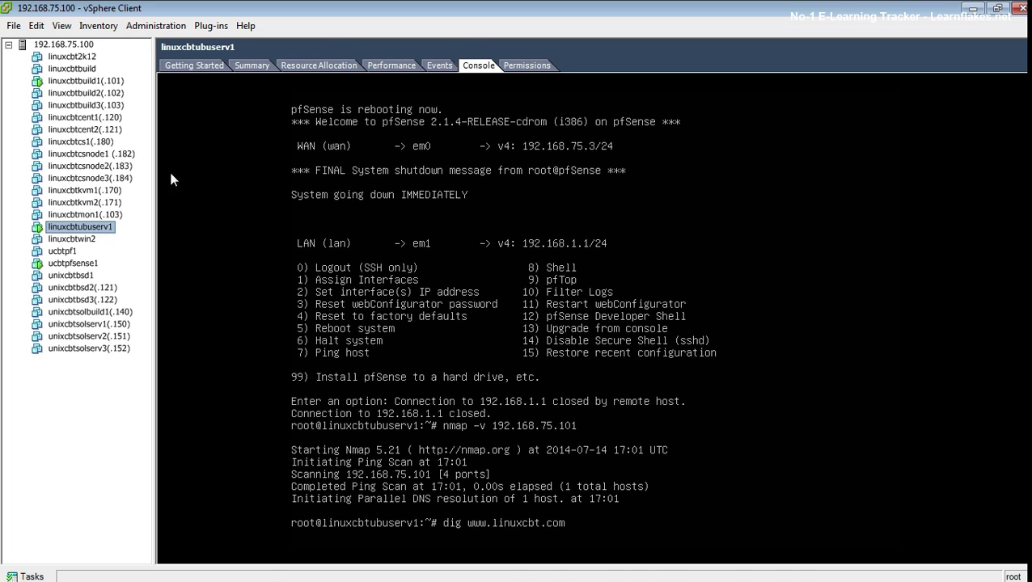
click(84, 264)
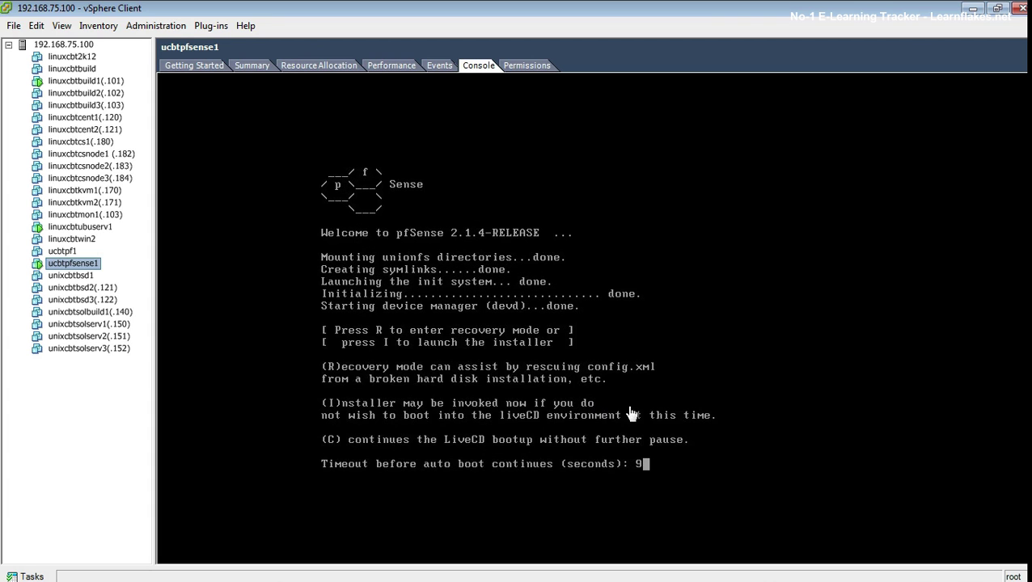
Step: Continue the LiveCD boot and decline VLAN setup
click(627, 410)
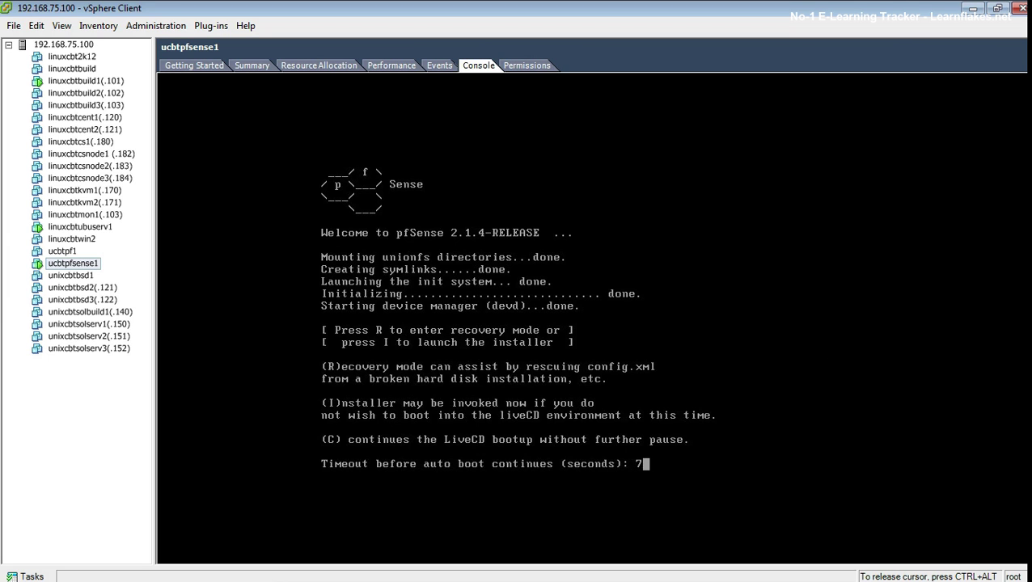
key(c)
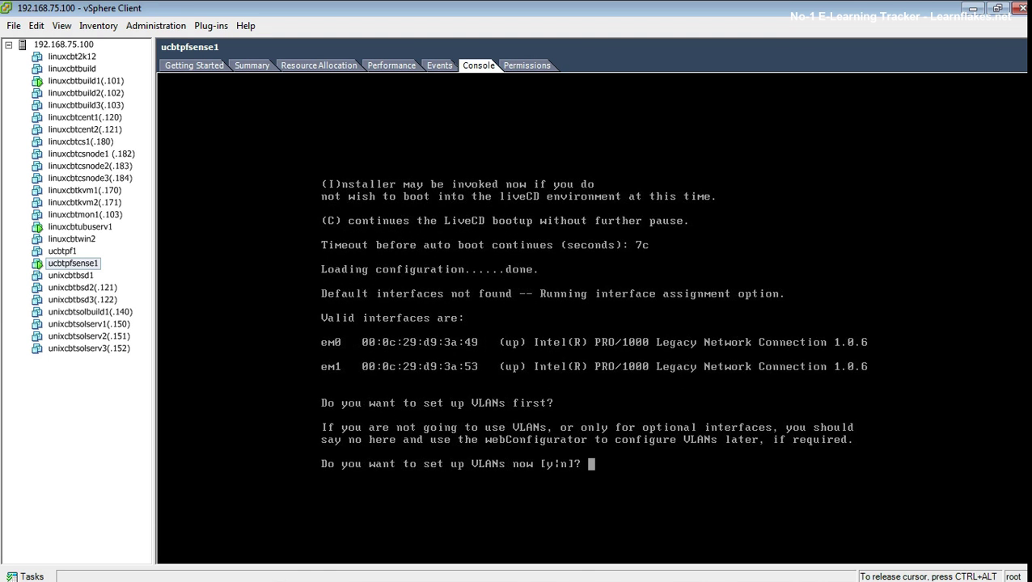
text(yn)
key(BackSpace)
key(BackSpace)
text(n)
key(Return)
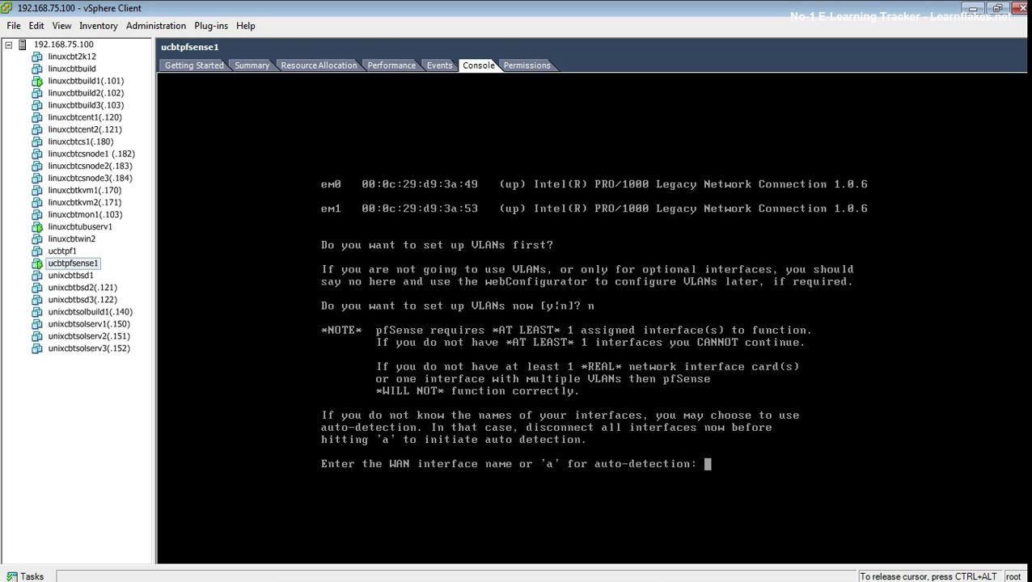
Step: Assign em0 as WAN and em1 as LAN with no optional interface, and confirm
text(em0)
key(Return)
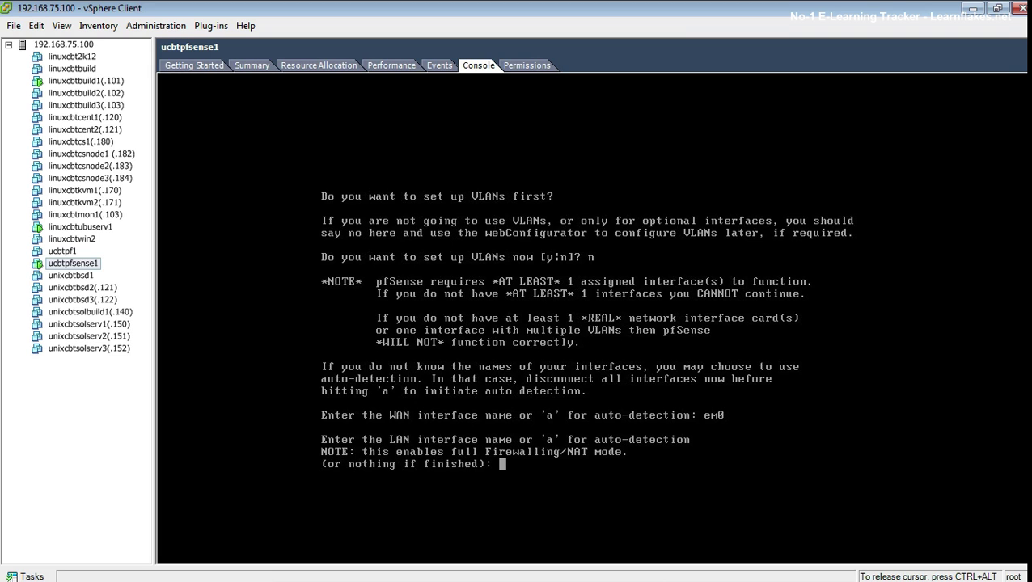
text(em1)
key(Return)
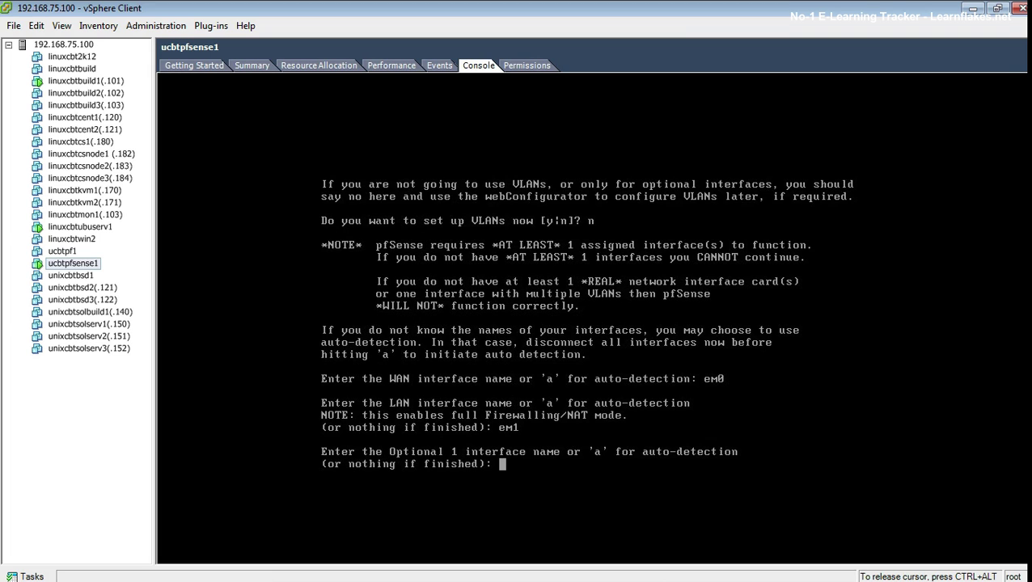
key(Return)
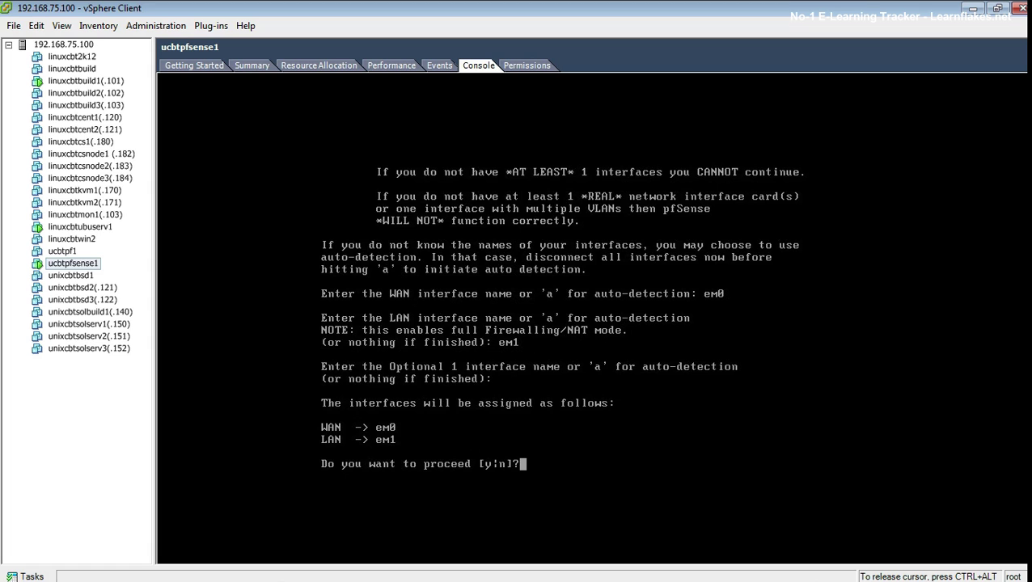
text(y)
key(Return)
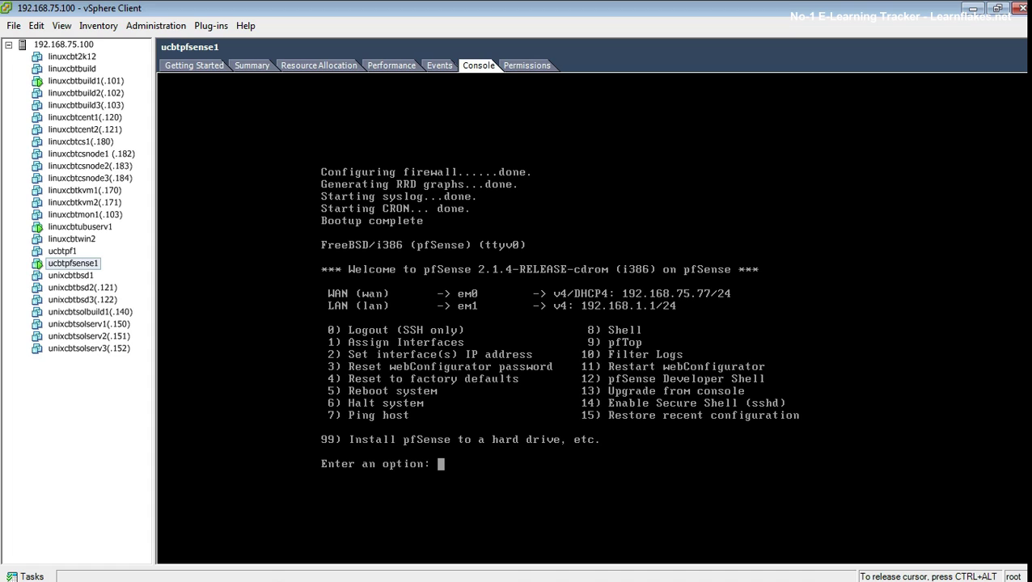
key(ctrl+alt)
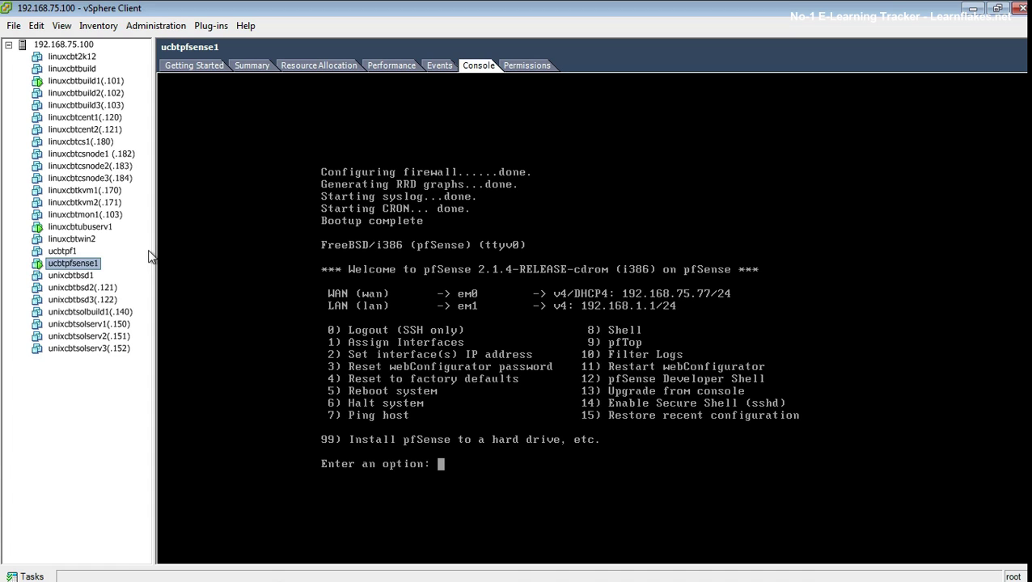
click(84, 226)
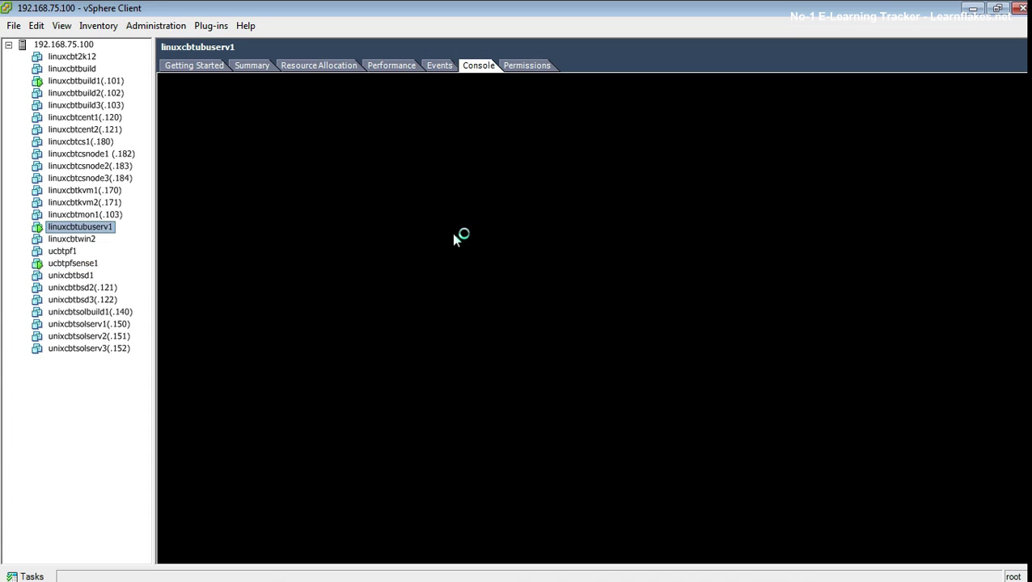
click(571, 253)
key(Up)
key(Return)
Step: Rerun nmap -v 192.168.75.101, finding 12 open ports, then return to the pfSense console
key(Up)
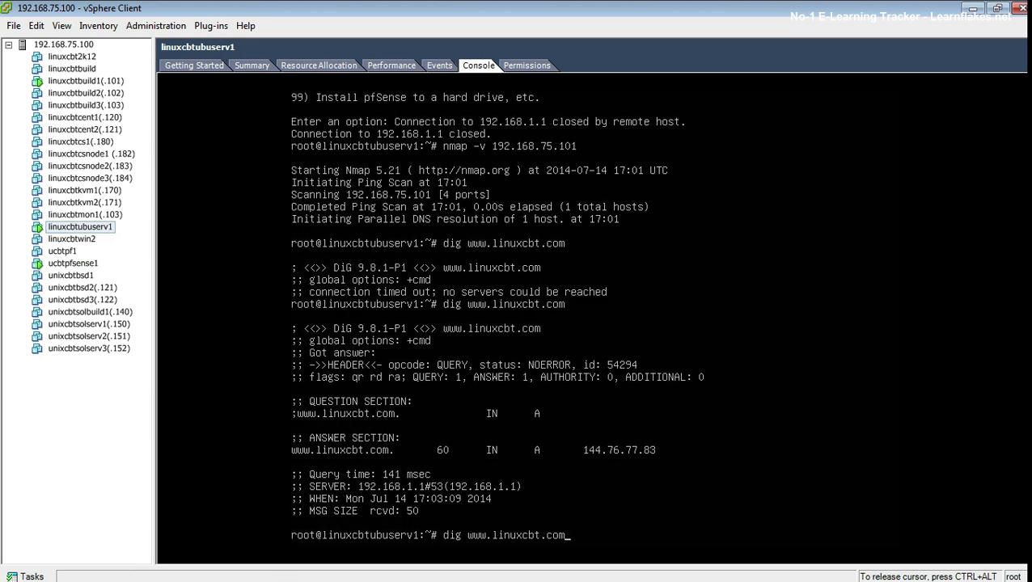
key(Up)
key(Up)
key(Up)
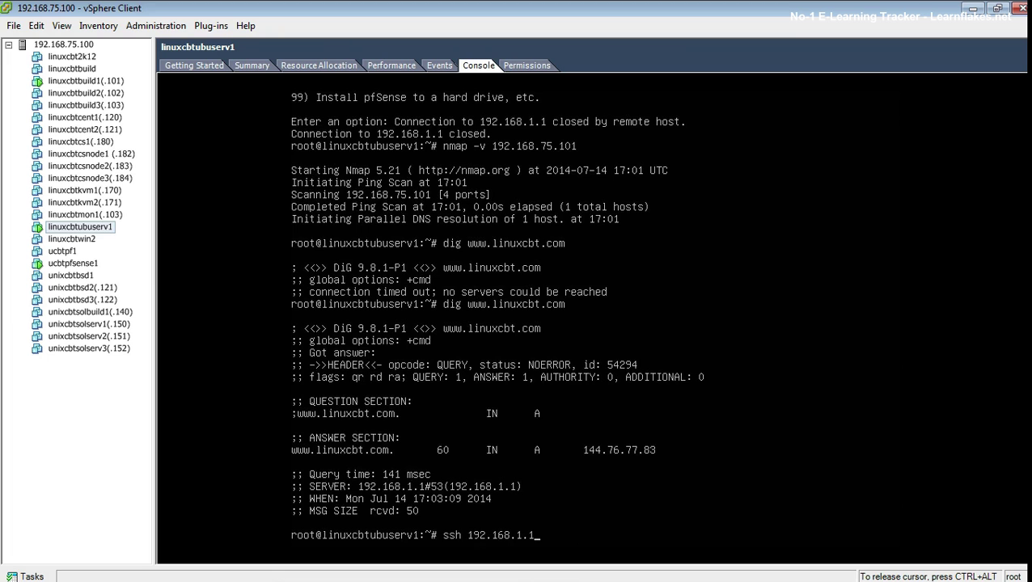
key(Return)
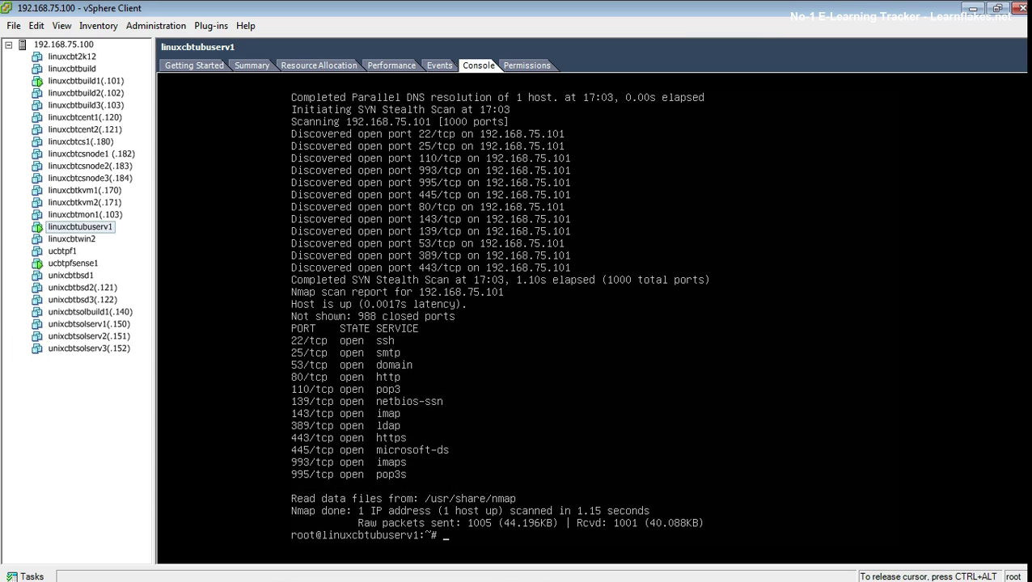
key(ctrl+alt)
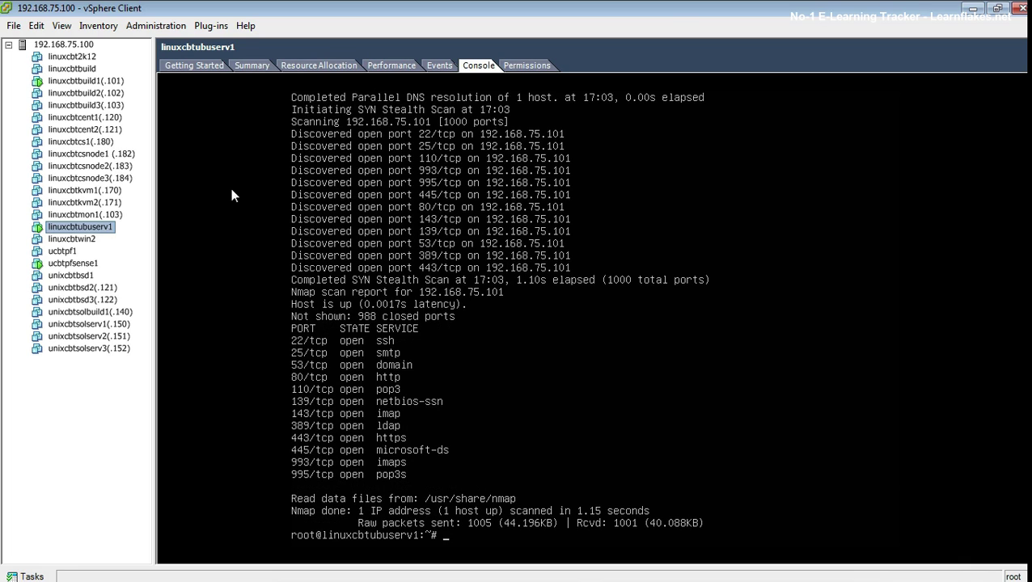
click(73, 263)
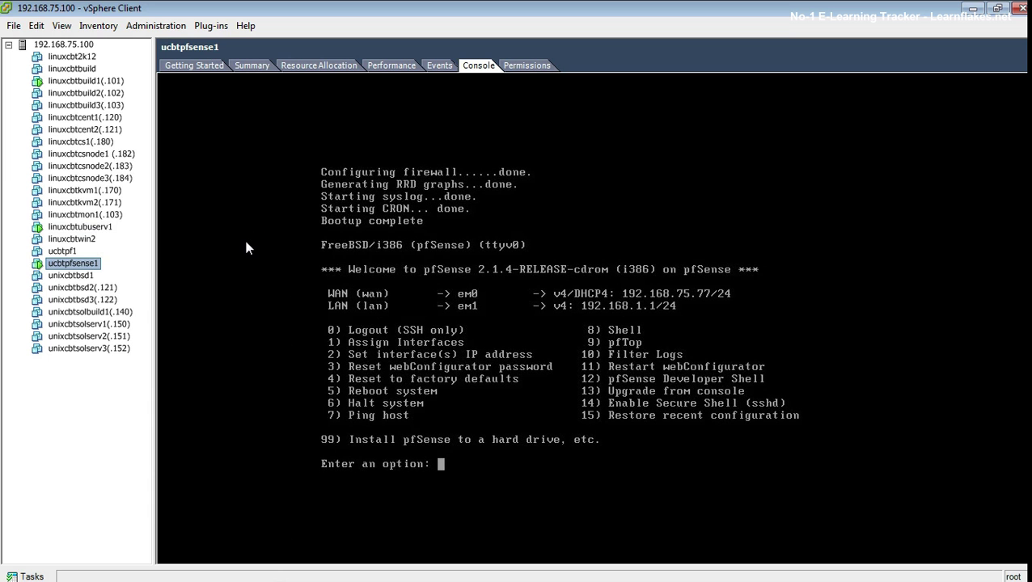
Step: Launch the installer with option 99, keep default console settings, and start Quick/Easy Install
click(477, 354)
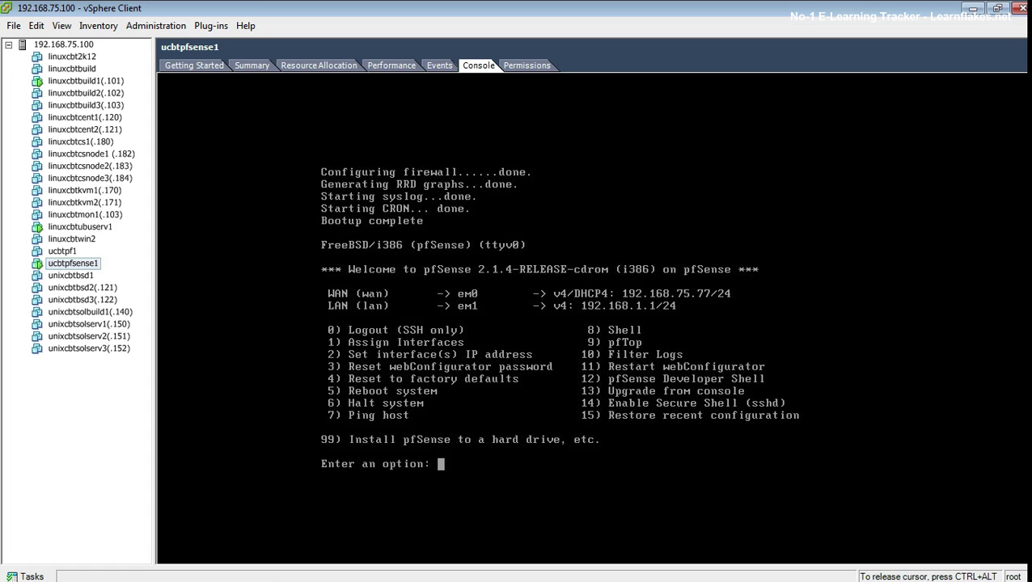
text(99)
key(Return)
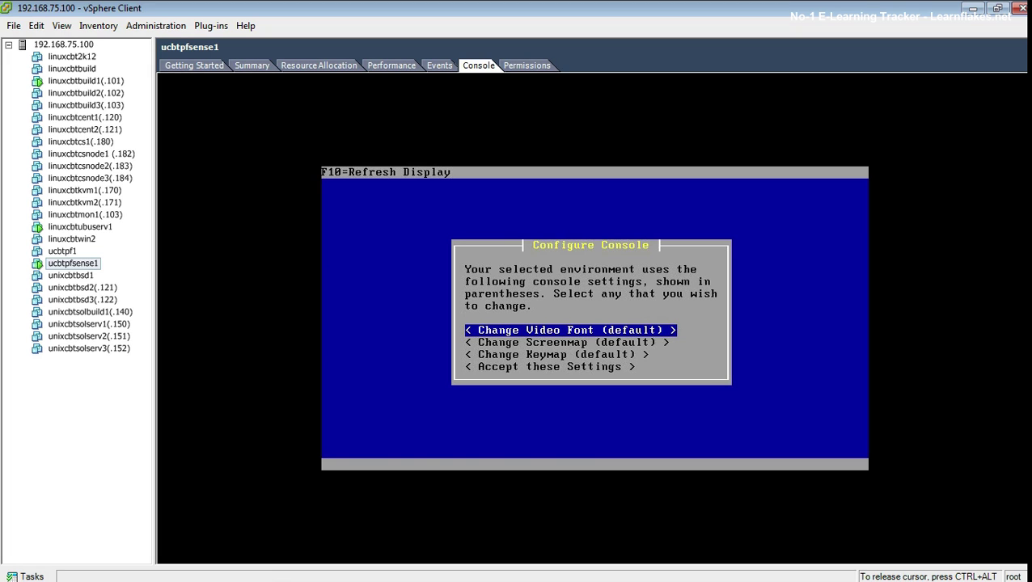
key(Down)
key(Down)
key(Down)
key(Return)
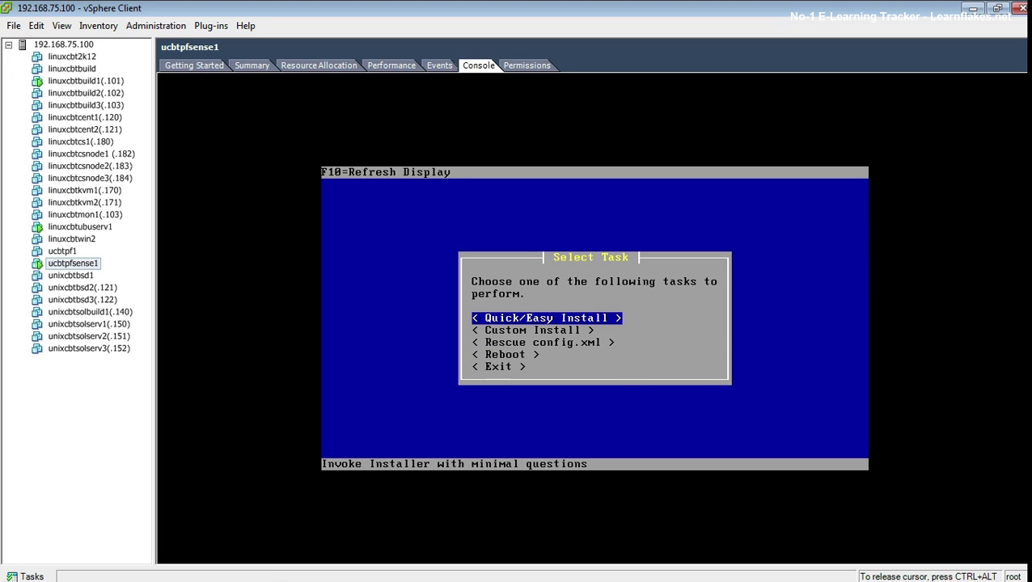
key(Return)
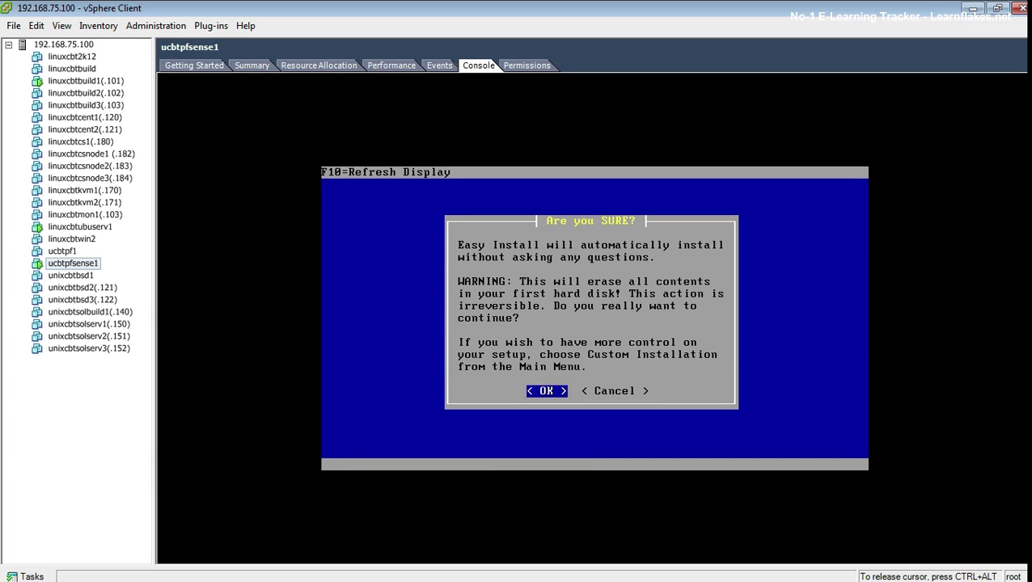
key(Return)
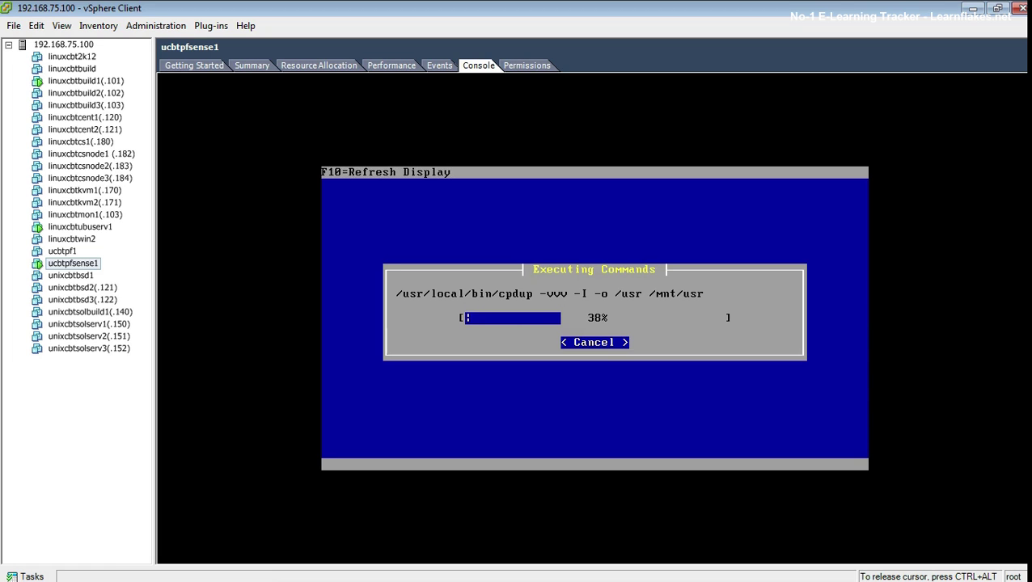
Step: Accept the Standard Kernel and reboot the newly installed pfSense to its disk boot manager
key(ctrl+alt)
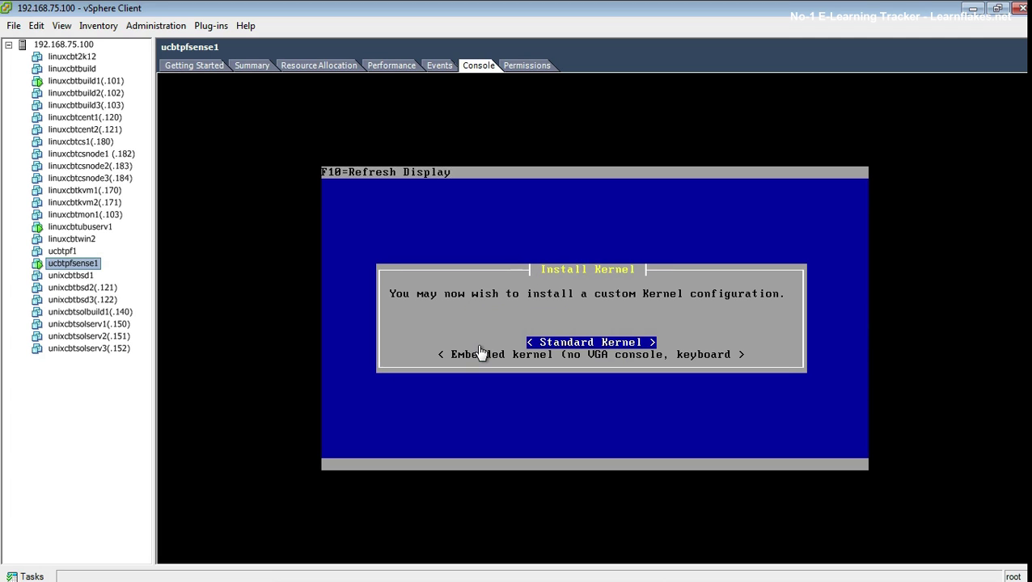
click(384, 412)
key(Return)
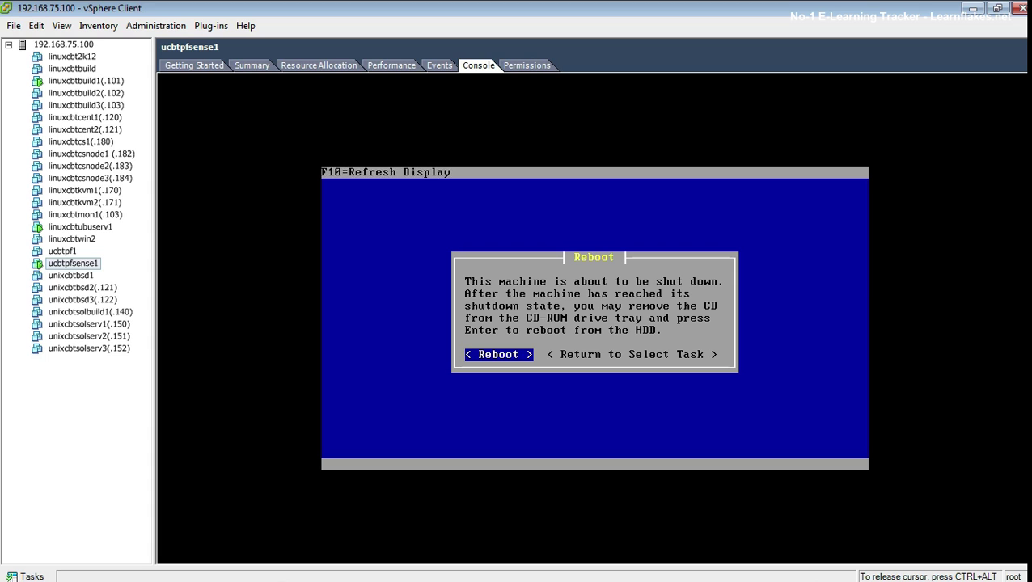
key(Return)
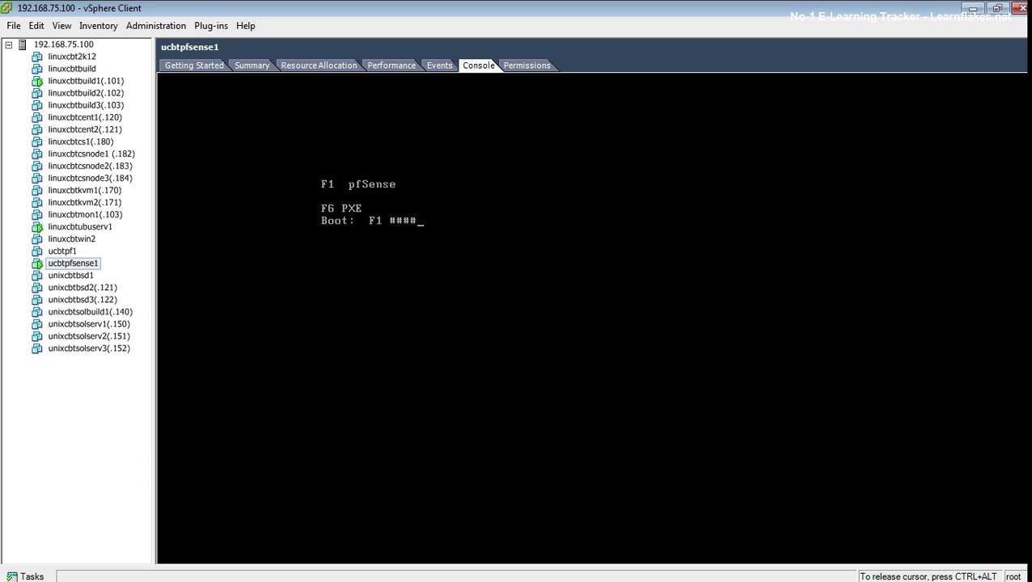
key(ctrl+alt)
Step: Power off the ucbtpfsense1 virtual machine
right_click(98, 264)
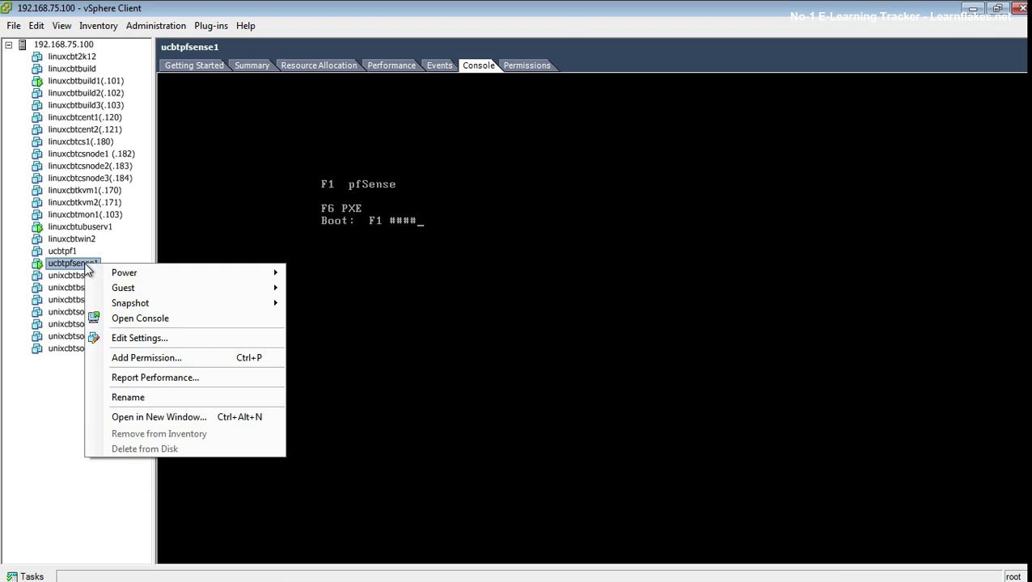
mouse_move(123, 272)
click(336, 289)
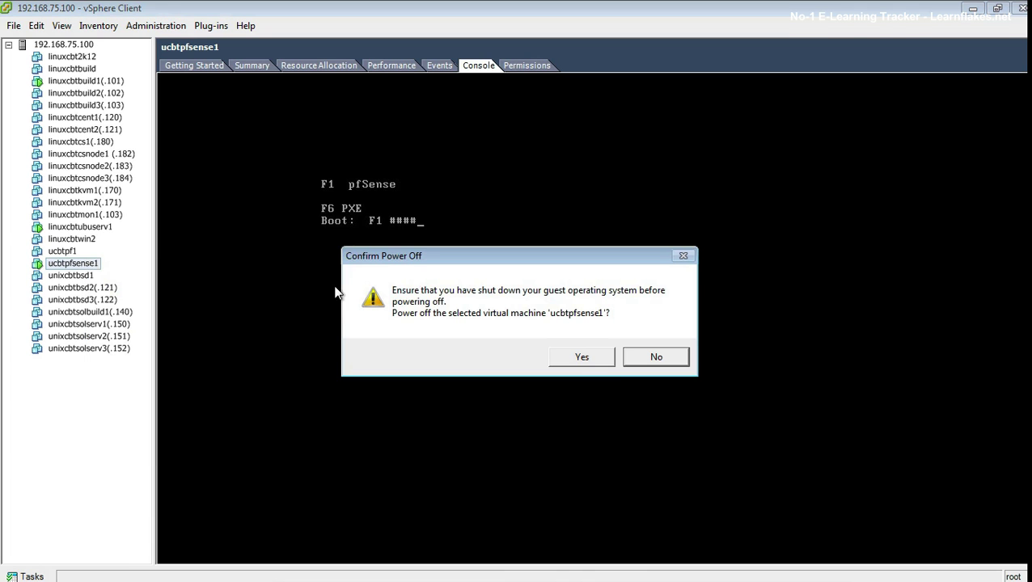
click(578, 352)
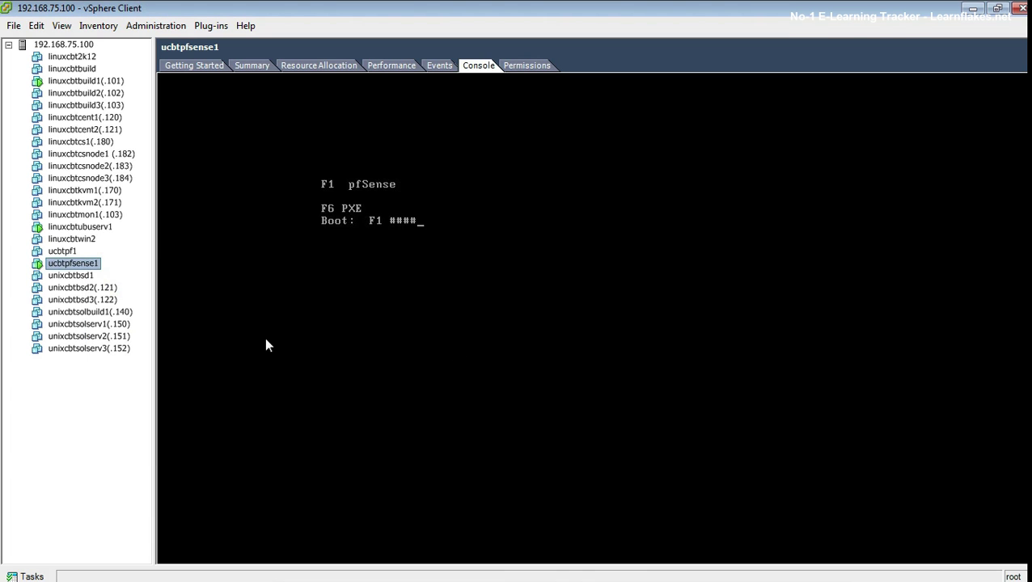
Step: Stop CD/DVD drive 1 from connecting at power on in ucbtpfsense1's settings
right_click(99, 265)
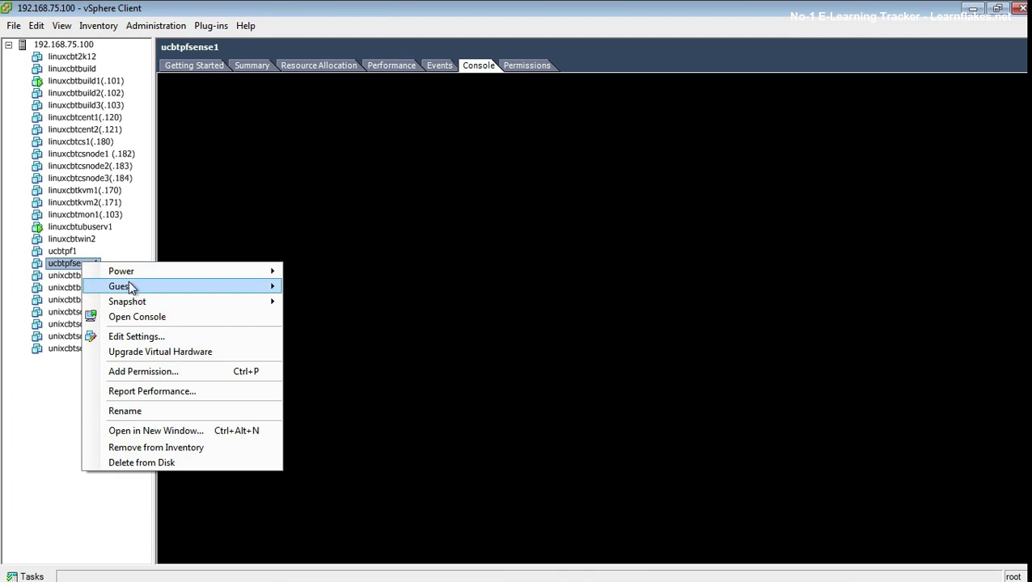
click(162, 334)
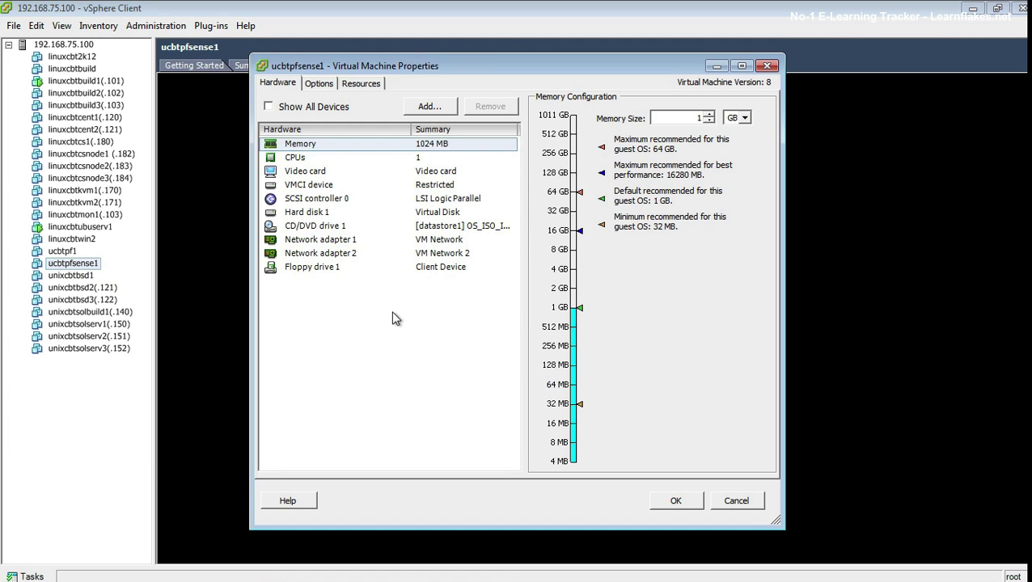
click(314, 228)
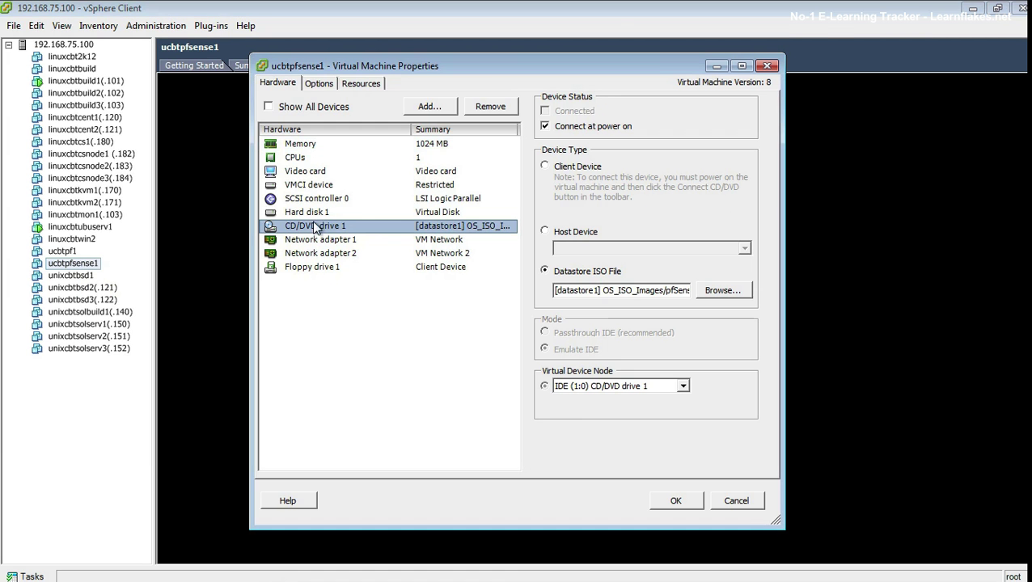
click(586, 126)
click(670, 501)
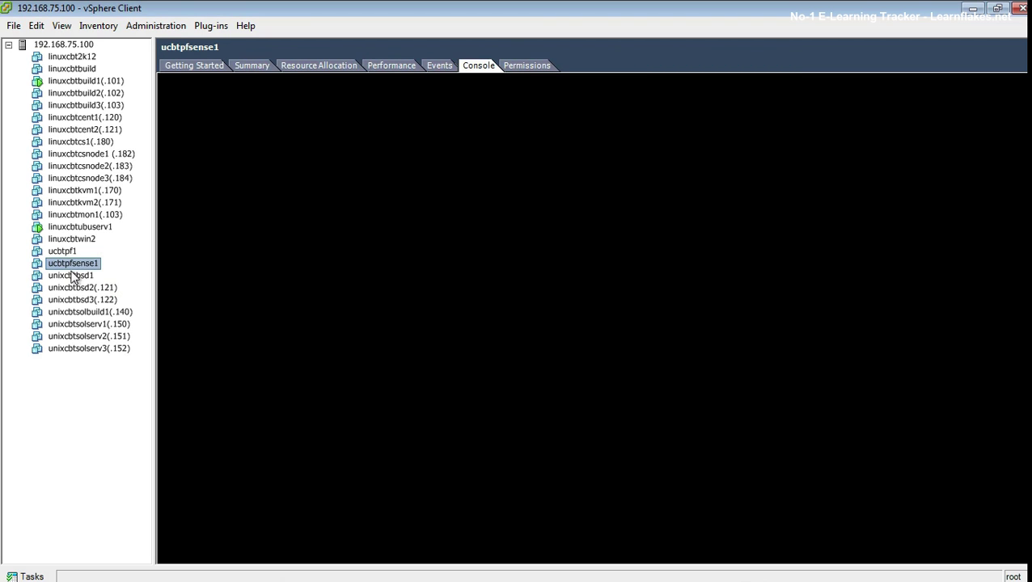
Step: Power ucbtpfsense1 back on and focus its console
right_click(71, 265)
mouse_move(119, 279)
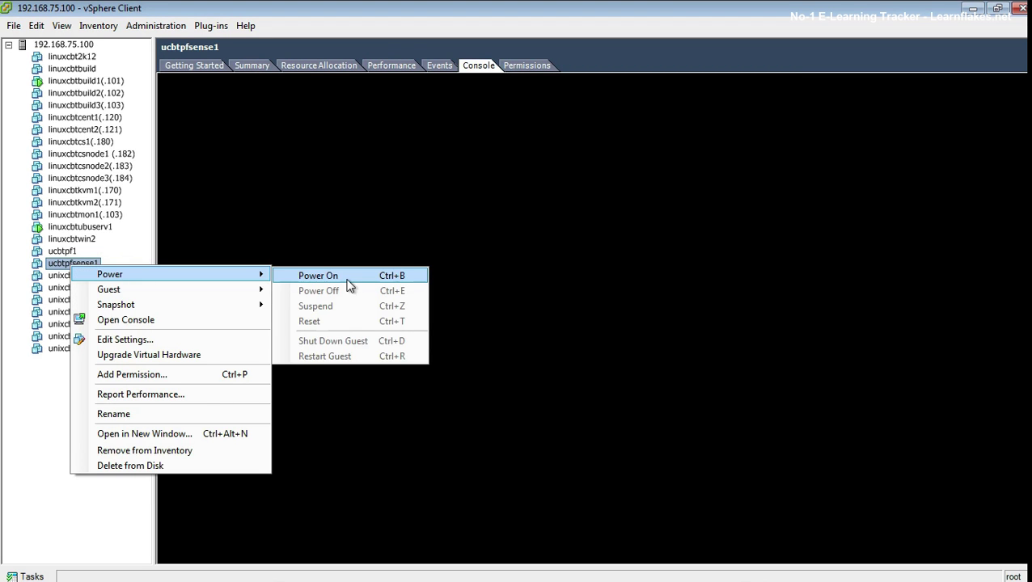
click(349, 279)
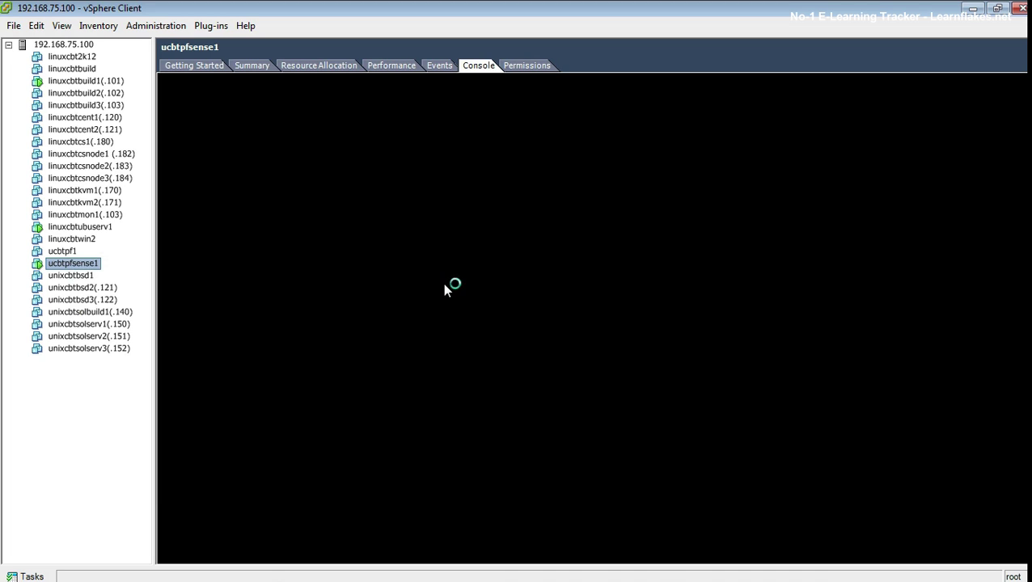
click(451, 292)
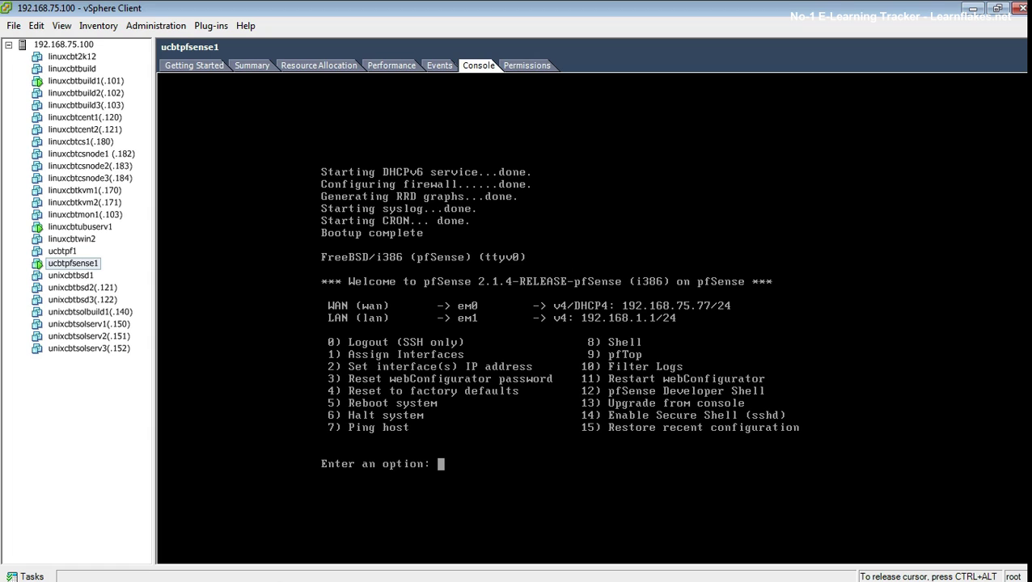
Step: Set WAN (interface 1) to a static IPv4 address 192.168.75.3 with a /24 mask, declining DHCP
text(2)
key(Return)
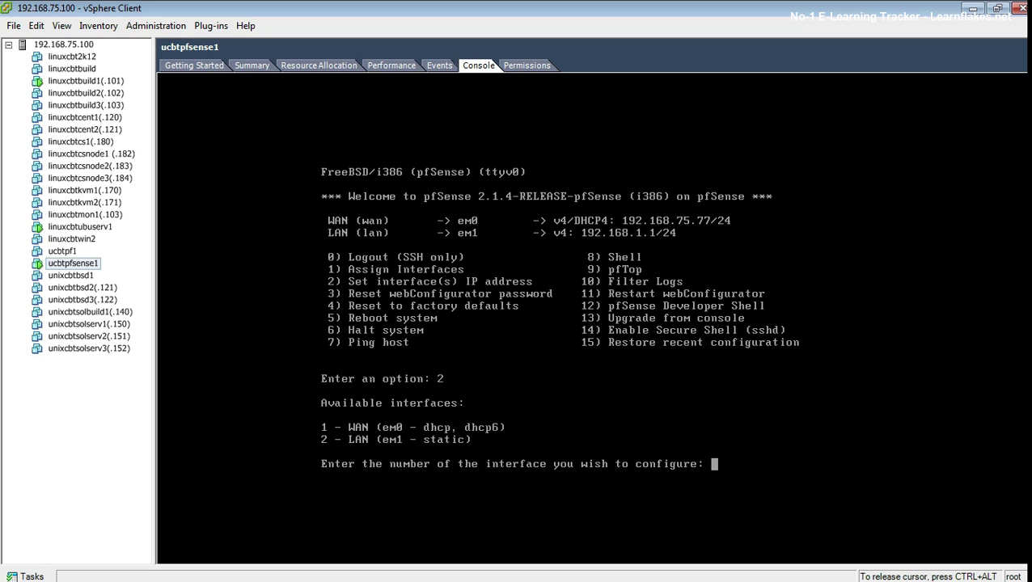
text(1)
key(Return)
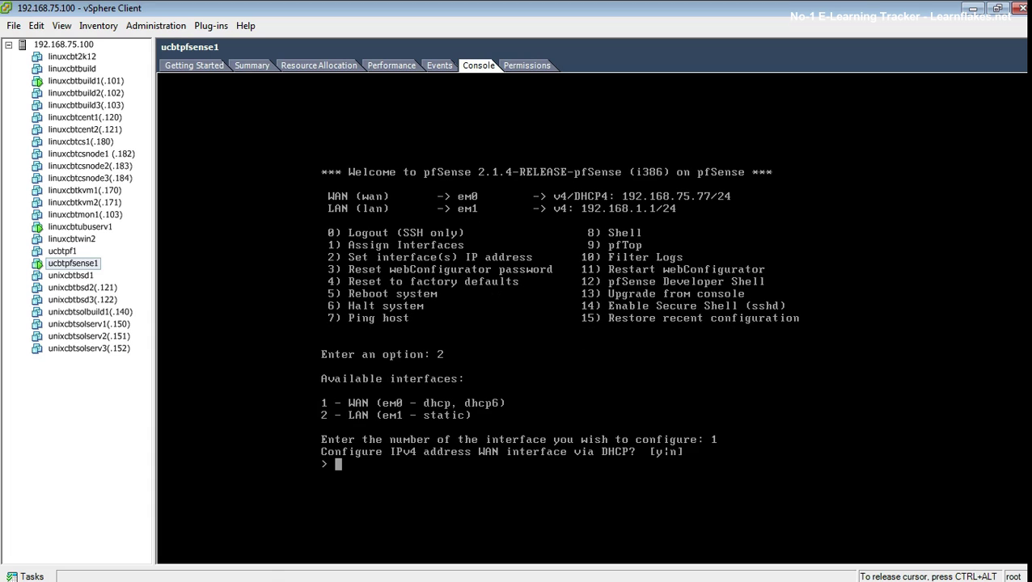
text(n)
key(Return)
text(19)
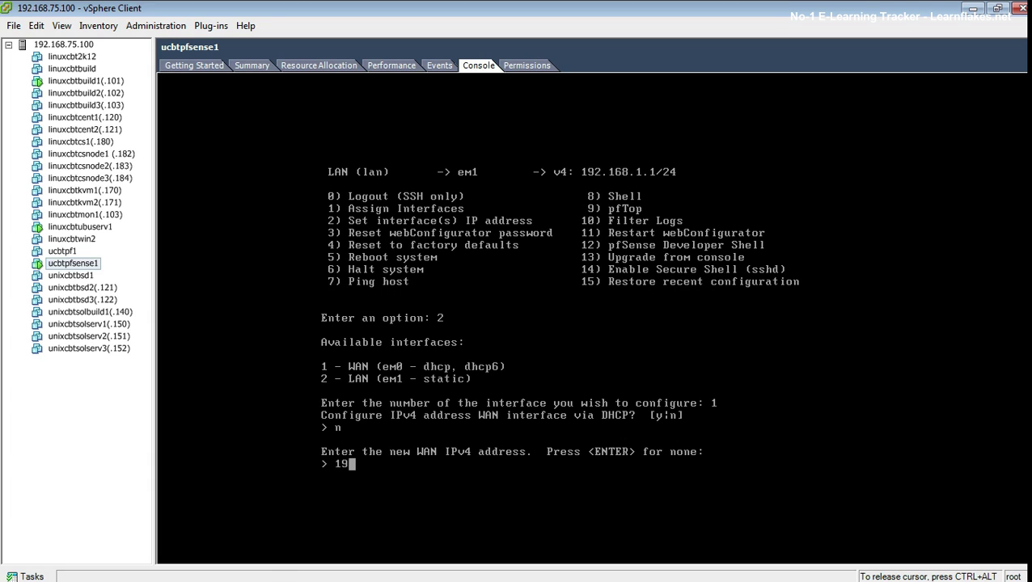
text(2.168.75.3)
key(Return)
text(24)
key(Return)
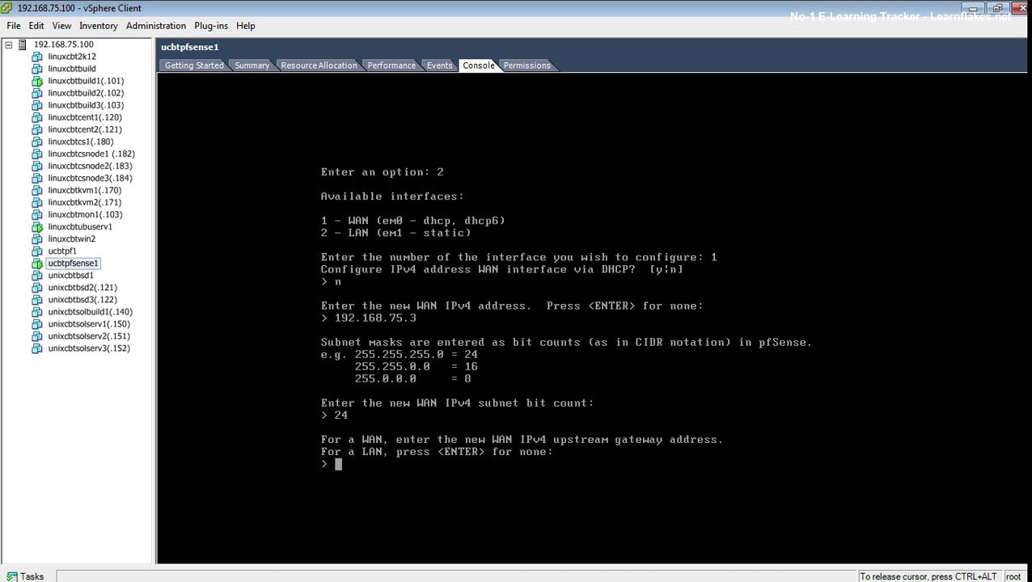
Step: Set gateway 192.168.75.1, skip DHCP6 and IPv6, and revert the webConfigurator to HTTP
text(192.168.75.1)
key(Return)
text(n)
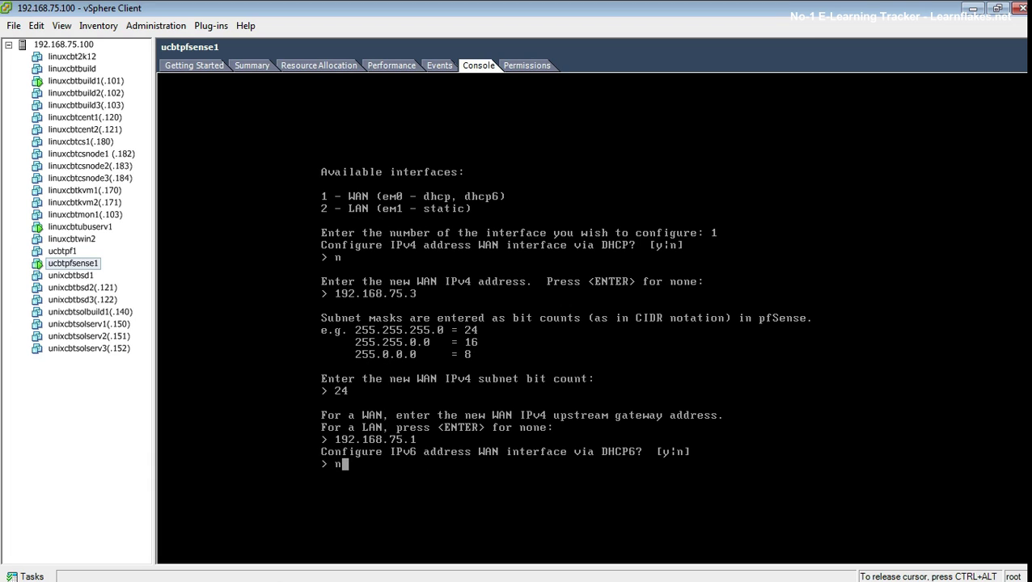
key(Return)
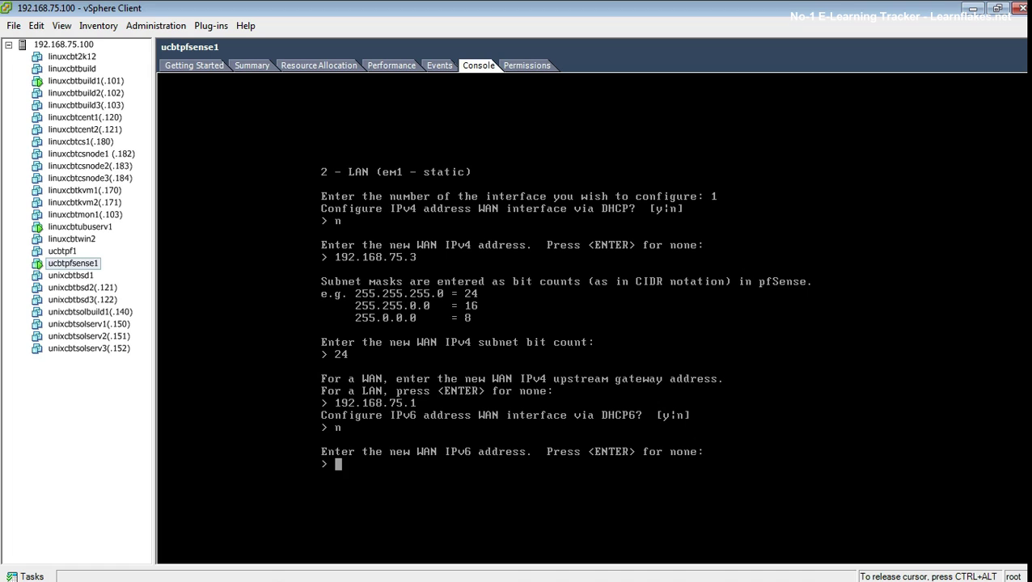
key(Return)
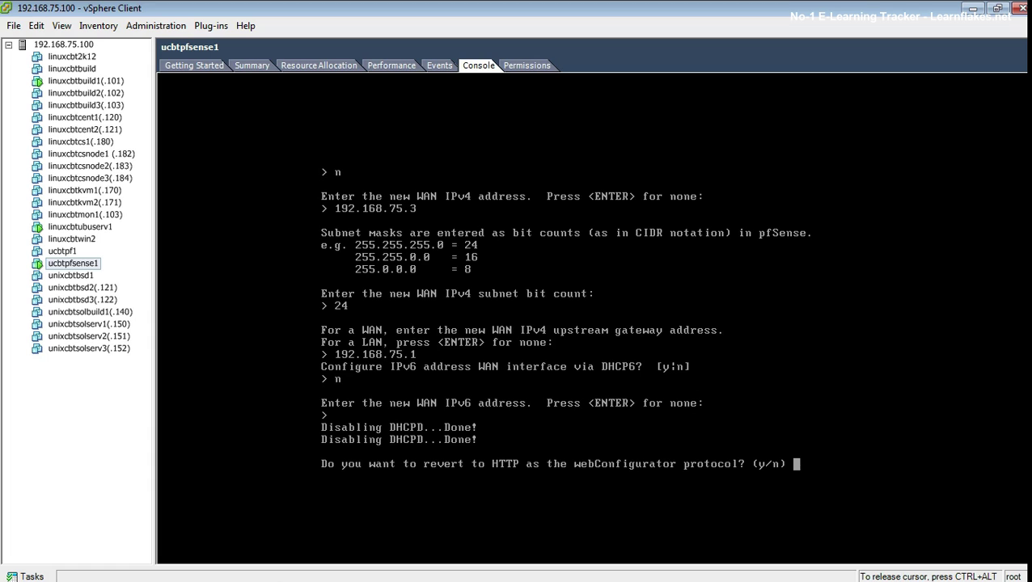
text(y)
key(Return)
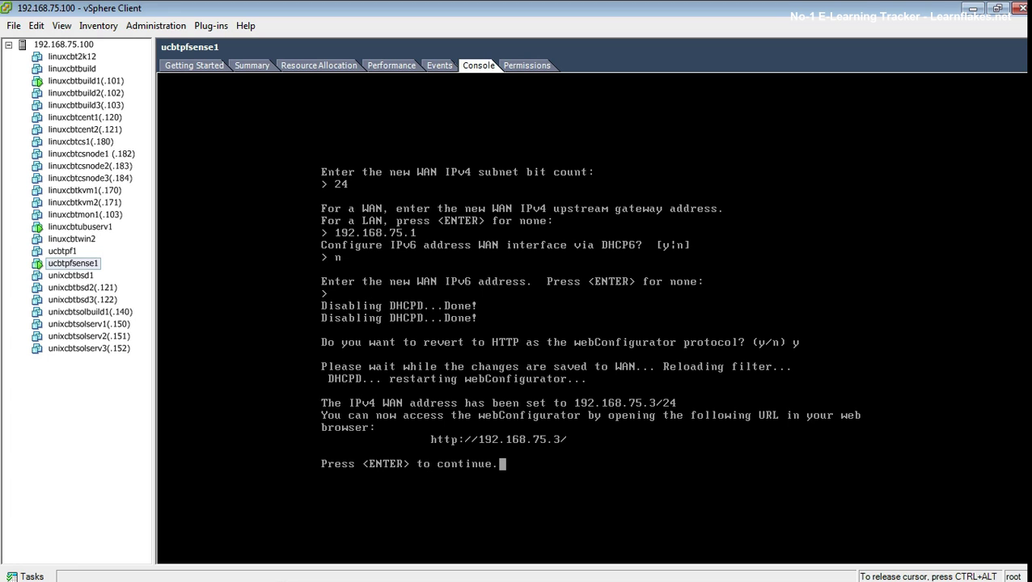
key(Return)
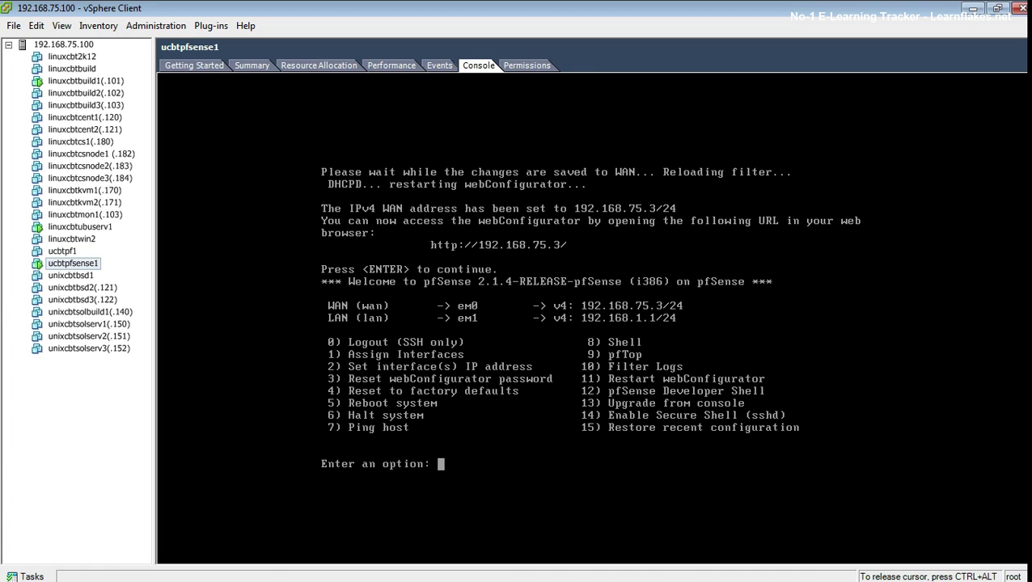
Step: Reboot pfSense with option 5, confirming with y
text(5)
key(Return)
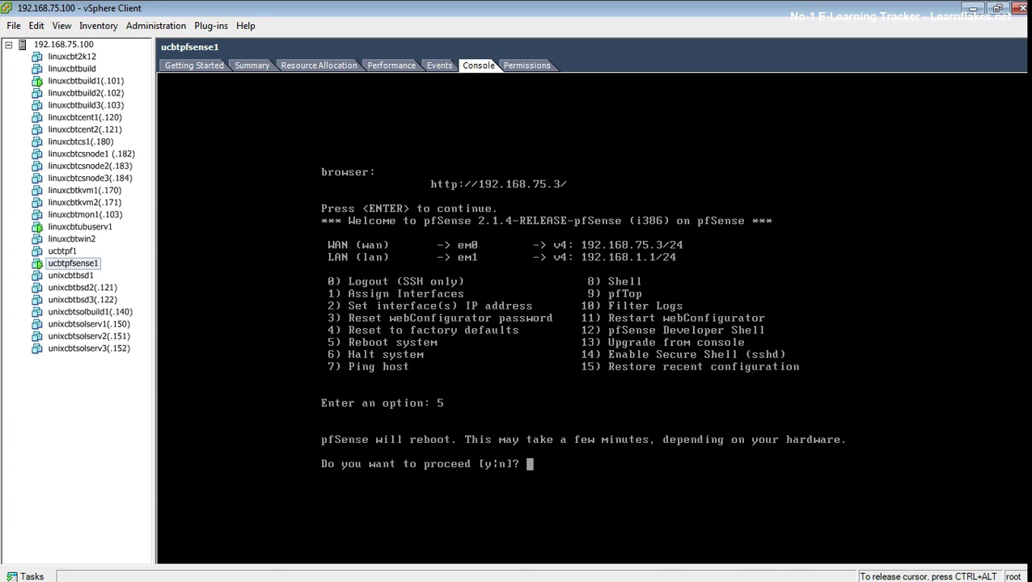
text(y)
key(Return)
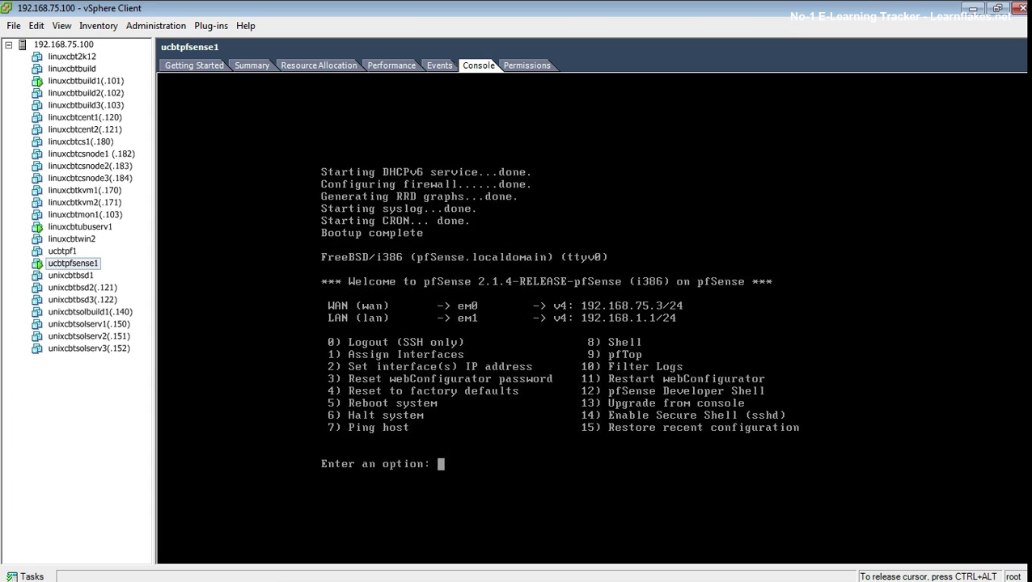
Step: Switch to linuxcbtubuserv1 and retry its console view, which stays blank
key(ctrl+alt)
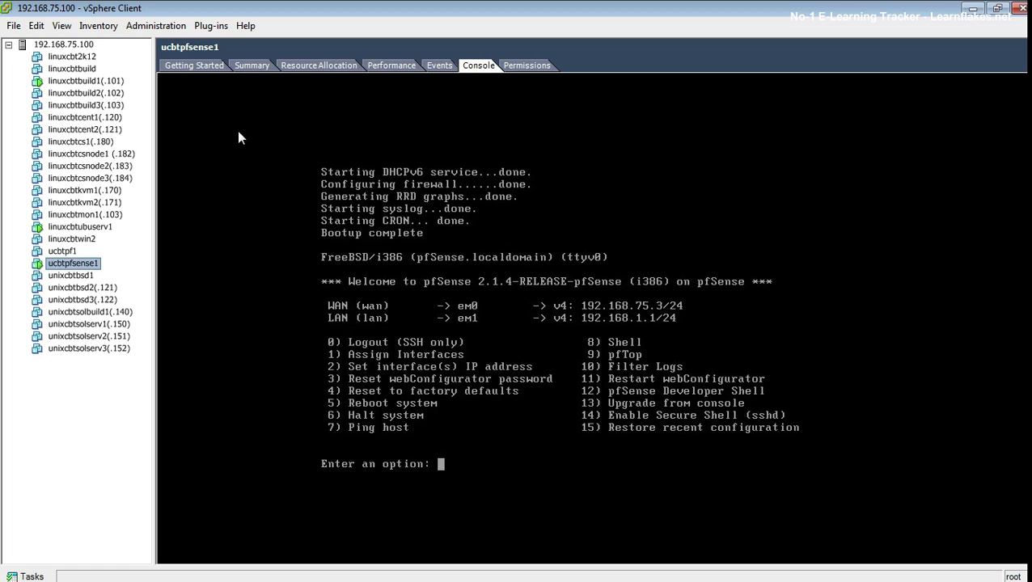
click(77, 227)
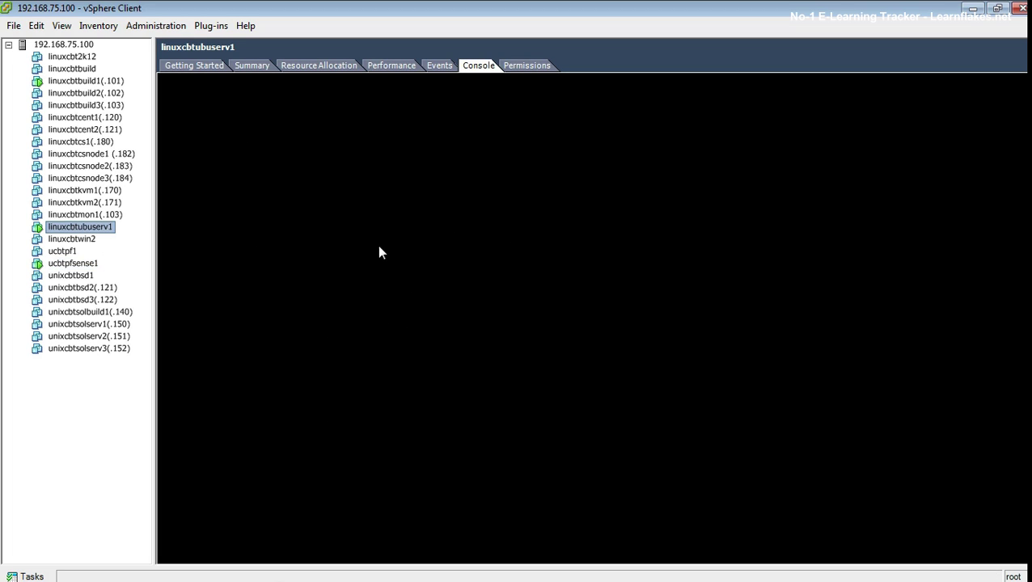
click(487, 268)
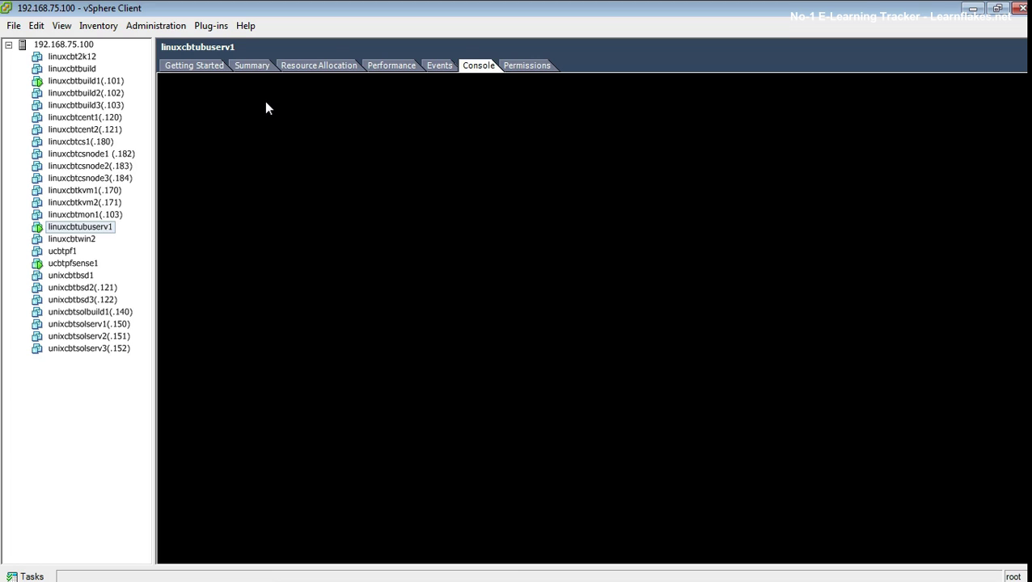
click(208, 70)
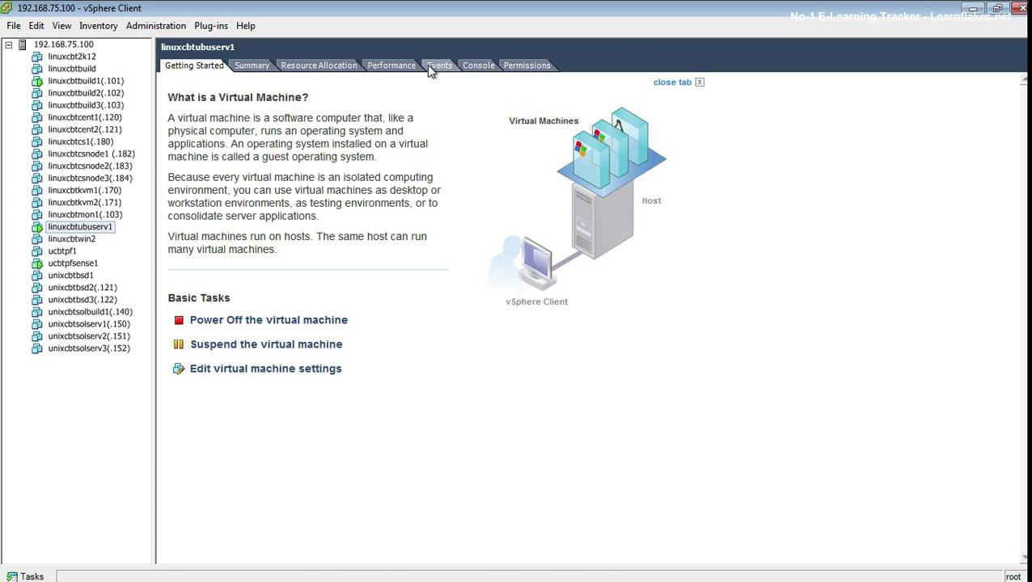
click(477, 66)
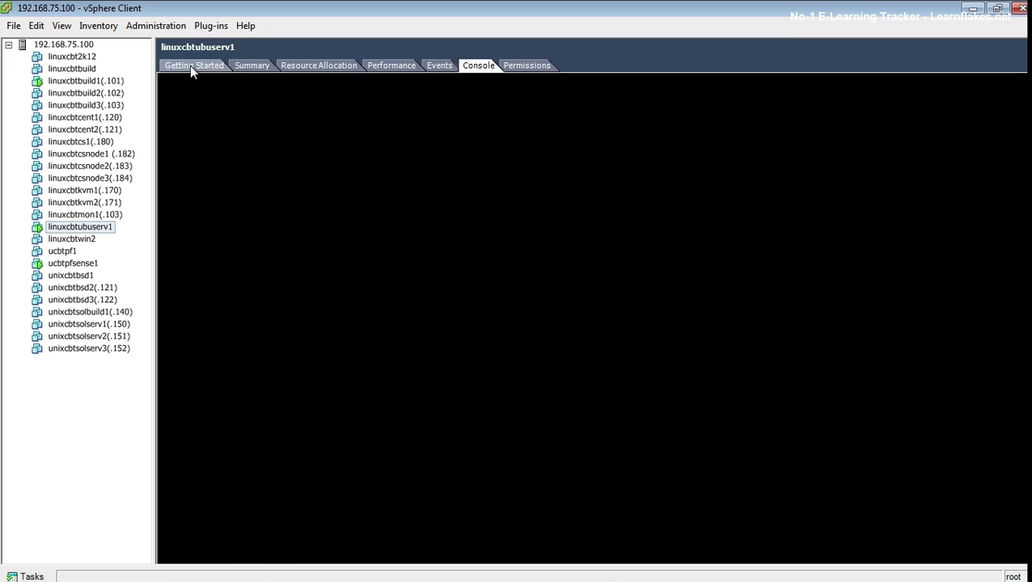
click(191, 66)
click(73, 264)
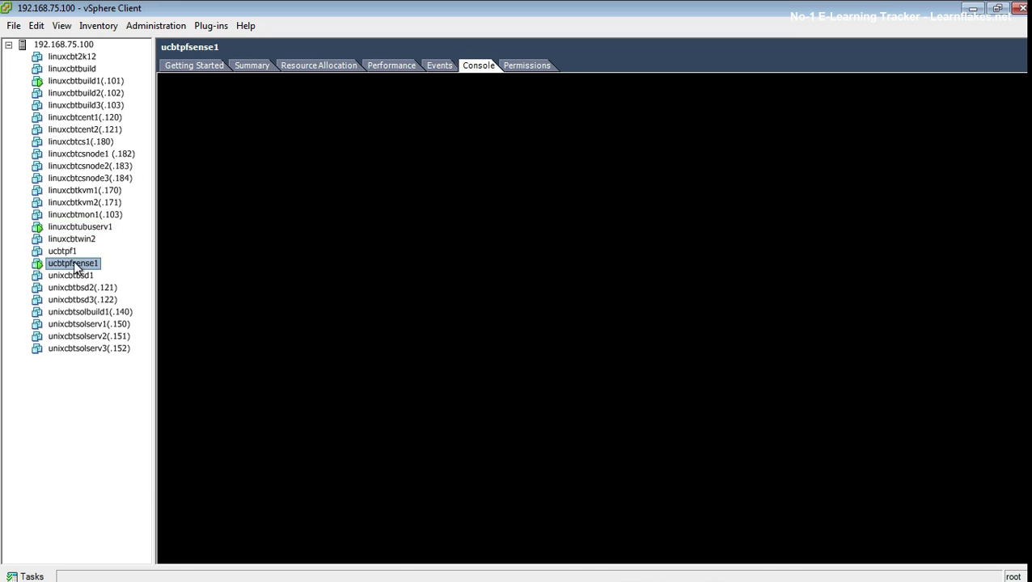
click(102, 230)
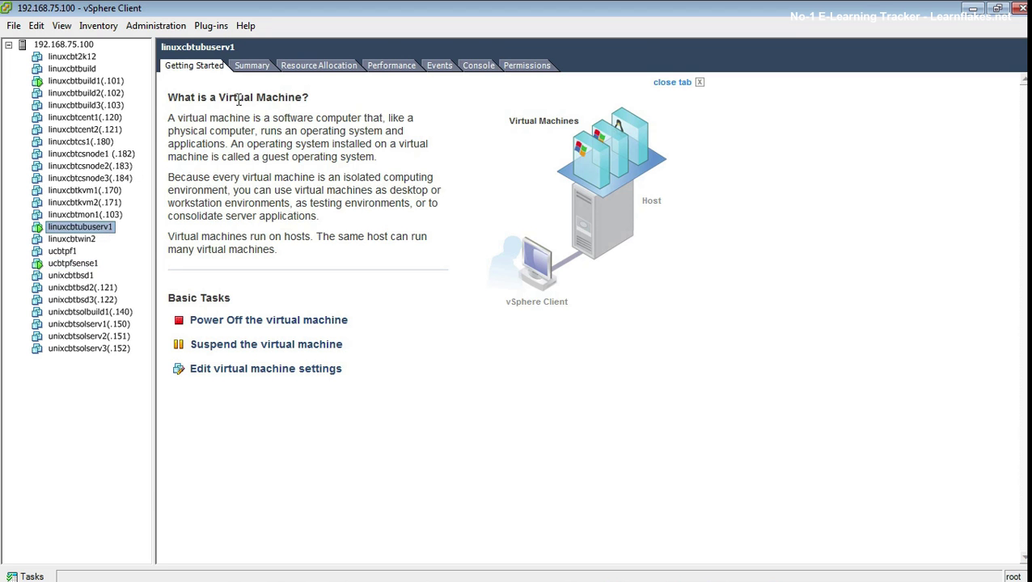
click(477, 68)
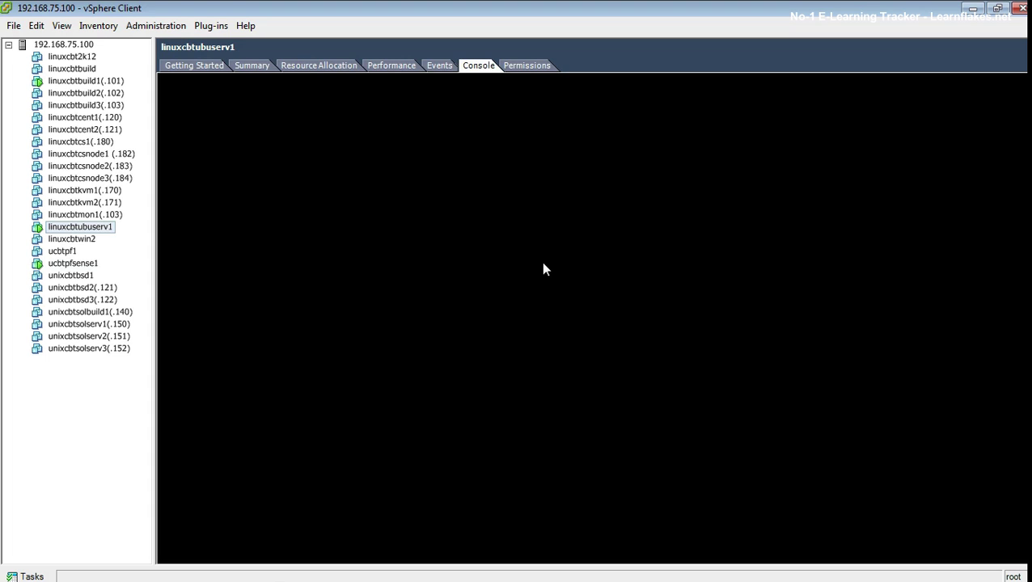
Step: Reopen the linuxcbtubuserv1 console until it shows the nmap results, then focus it
click(256, 68)
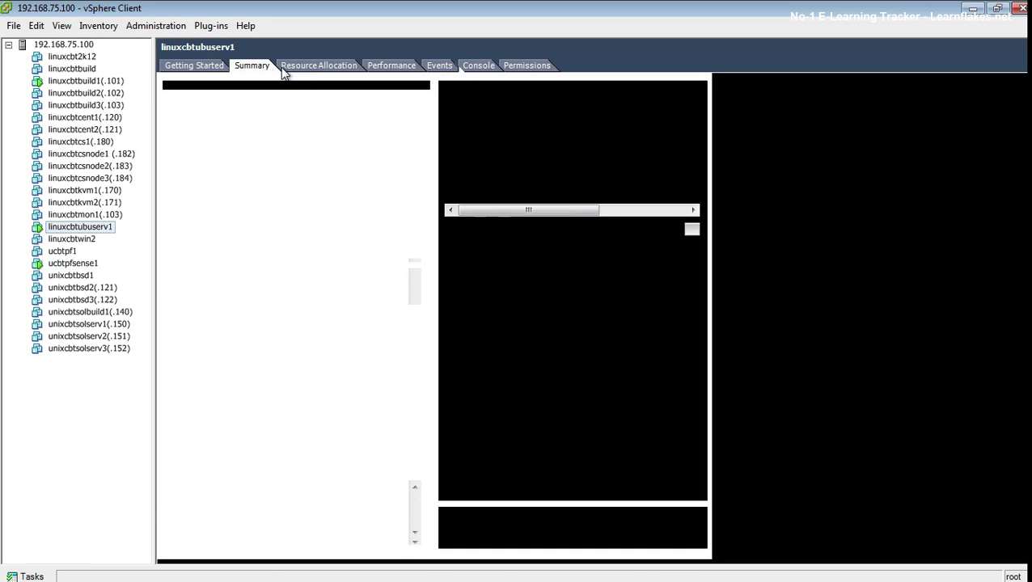
click(476, 71)
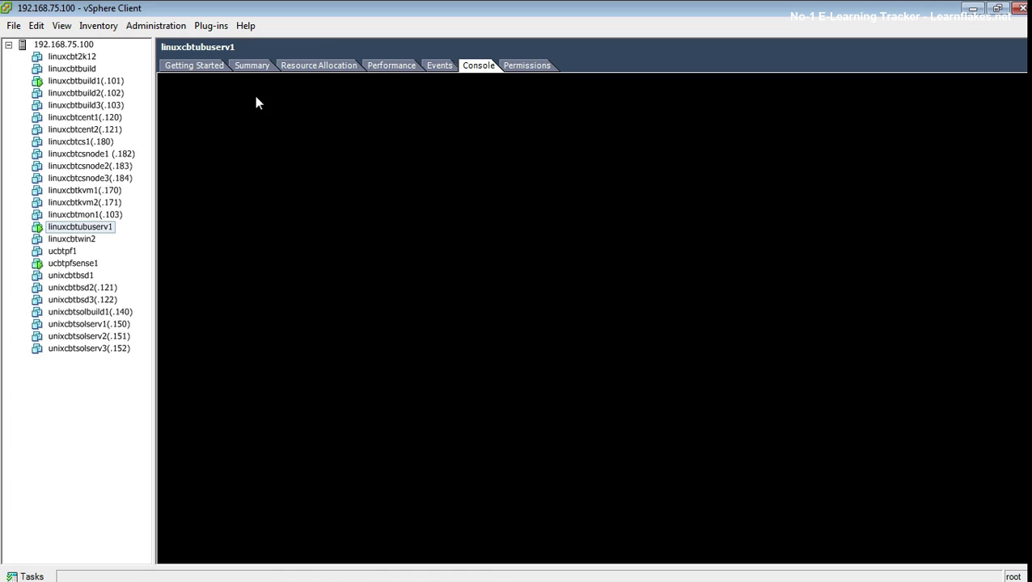
click(179, 66)
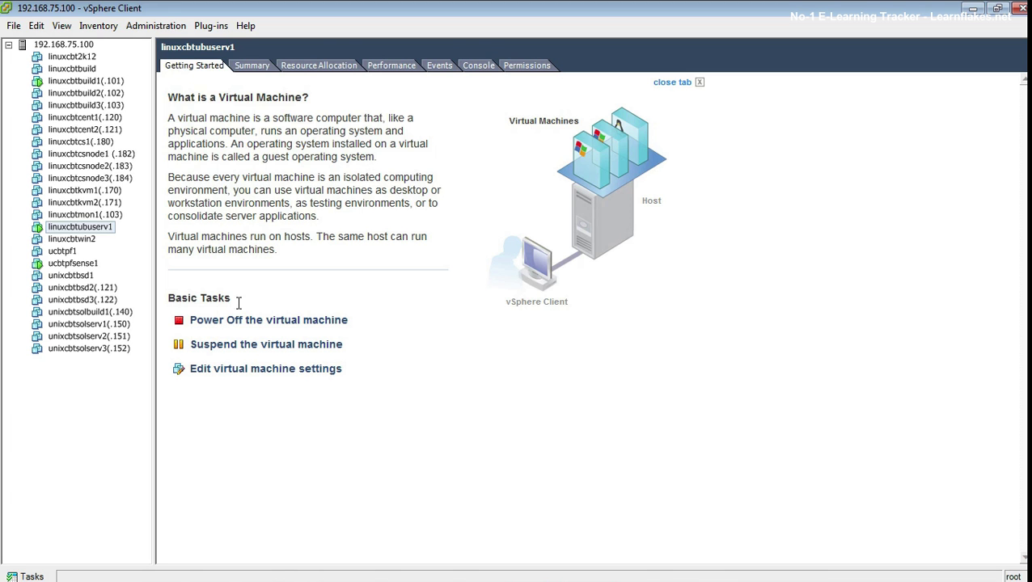
click(73, 263)
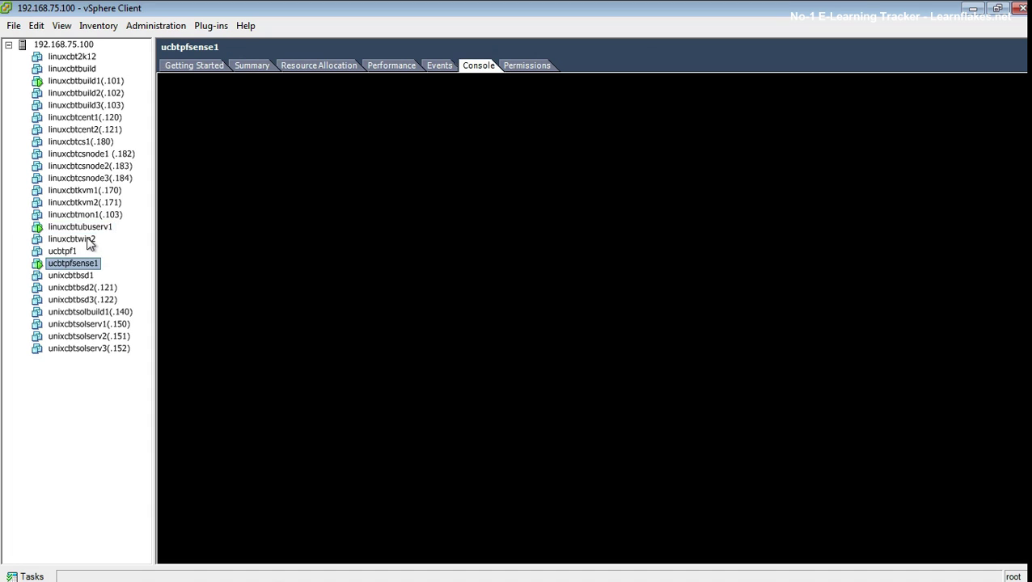
click(101, 228)
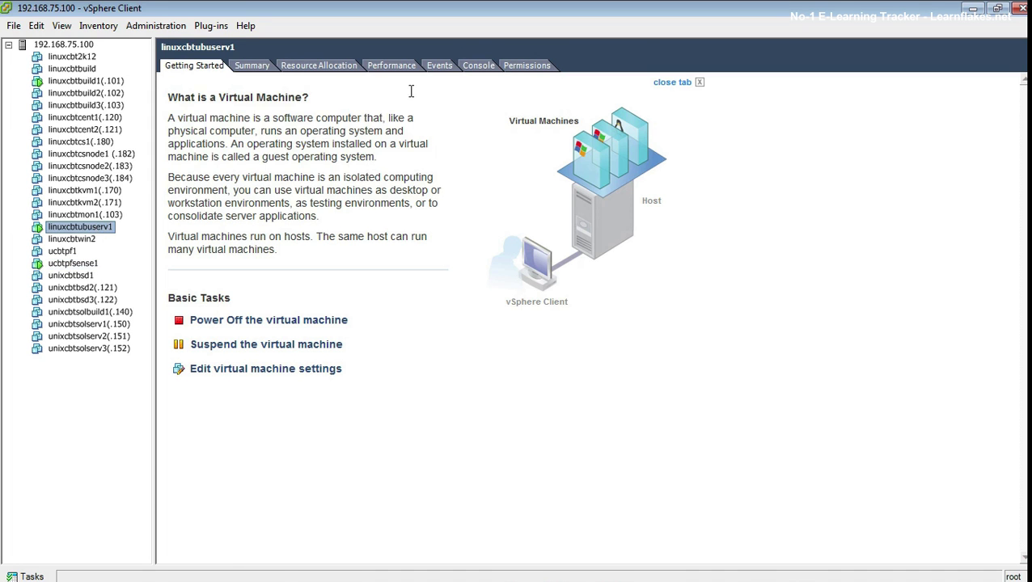
click(483, 67)
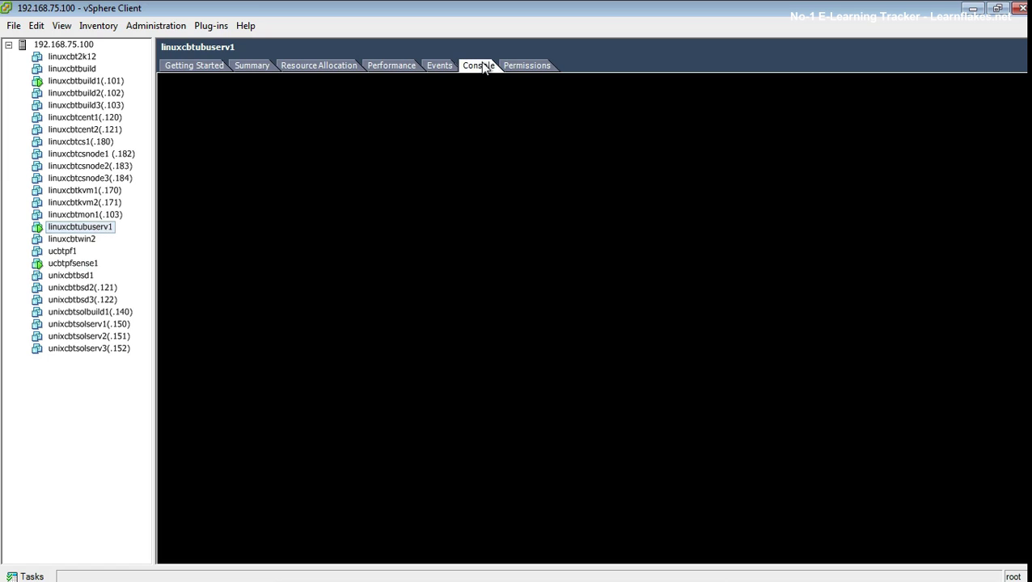
click(567, 318)
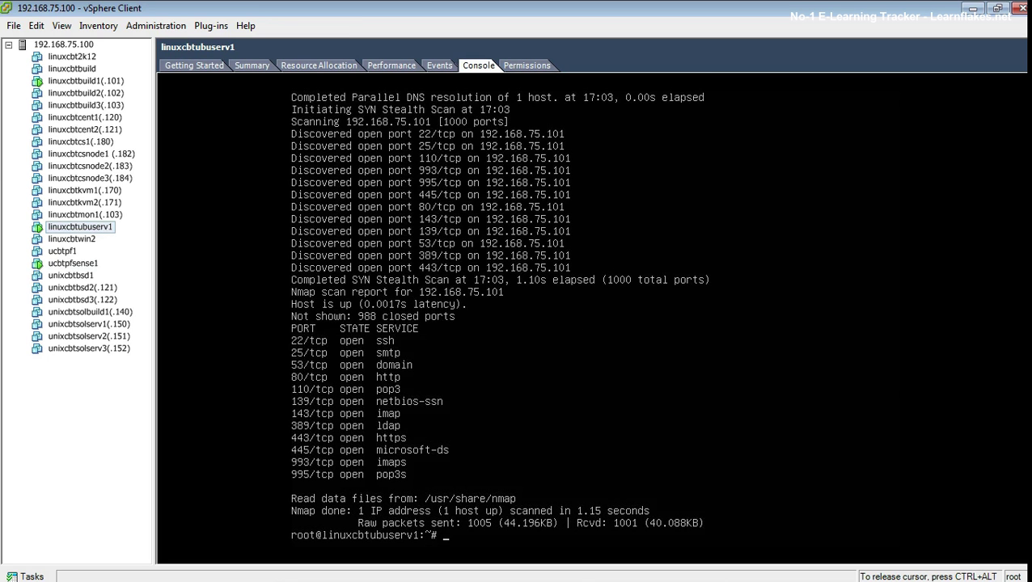
Step: Clear the screen and check the client's 192.168.1.102 address with ifconfig and routes with netstat -rn
key(Return)
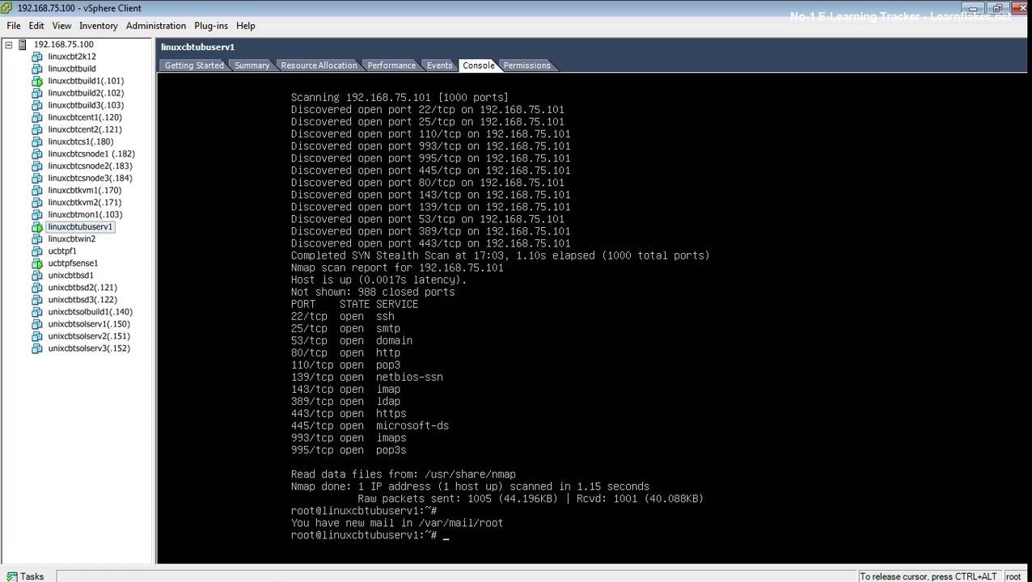
text(clear)
key(Return)
text(ifconfig)
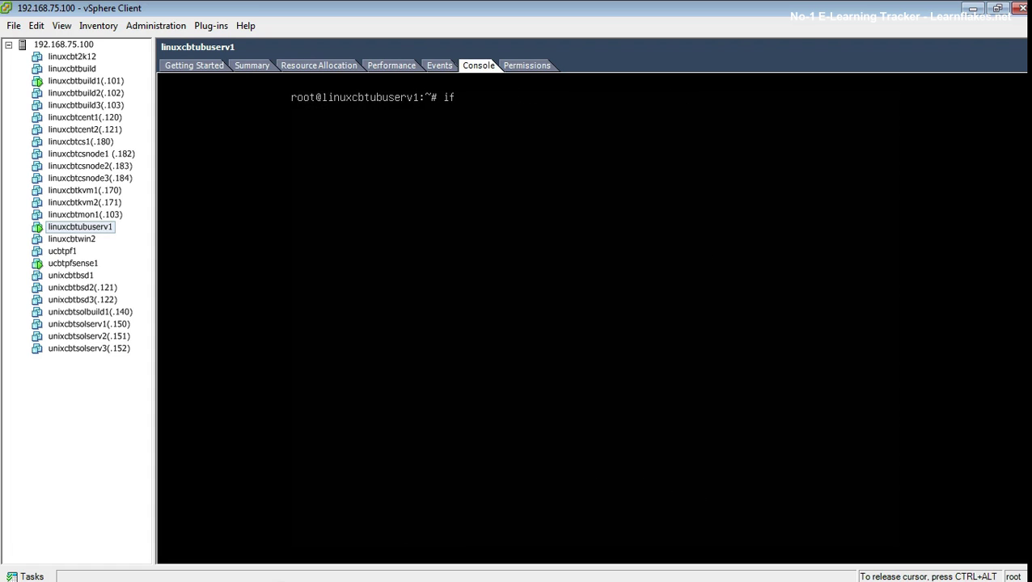
key(Return)
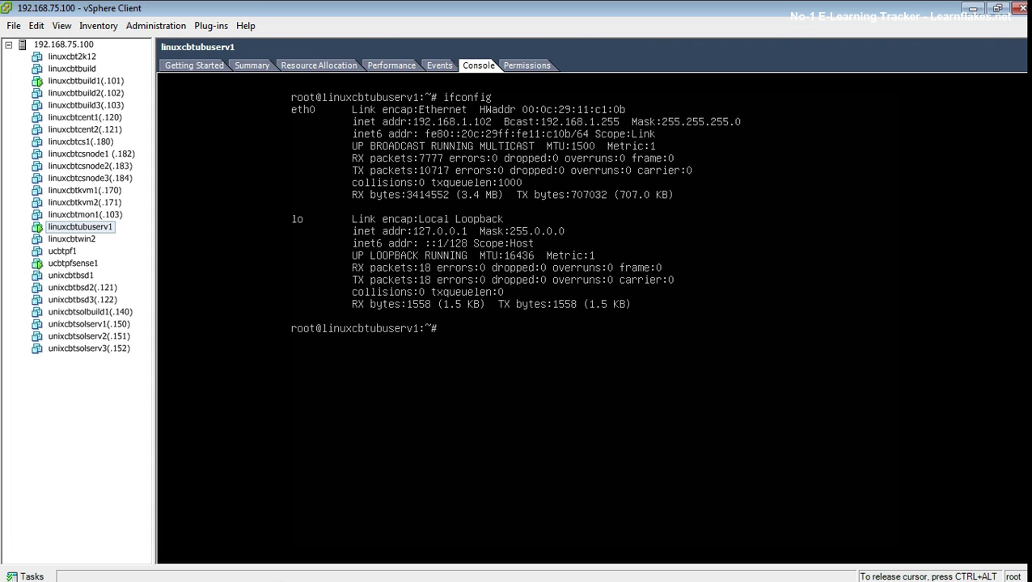
text(netstat -rn)
key(Return)
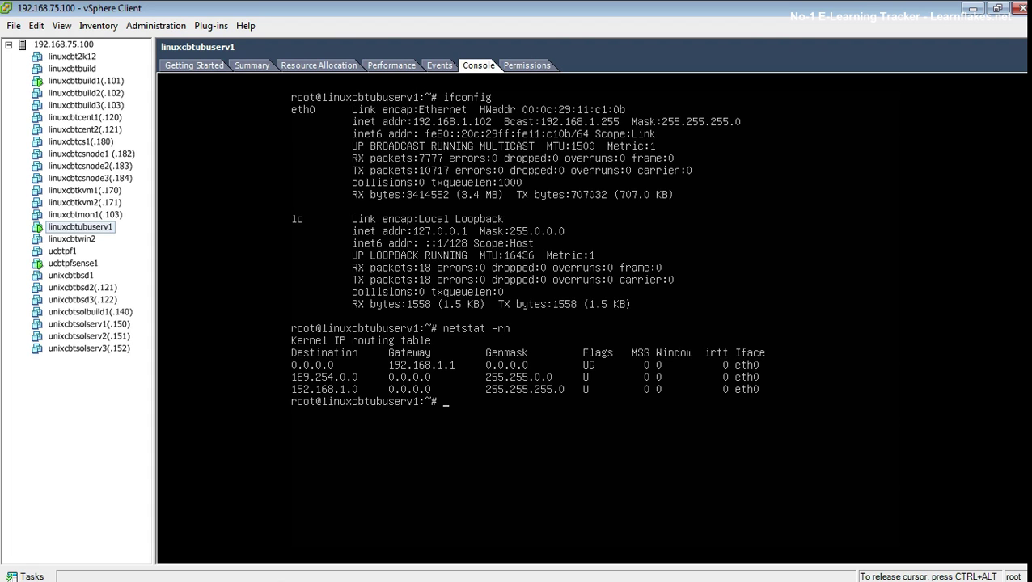
Step: Ping gateway 192.168.1.1, then rerun nmap -v 192.168.75.101
text(ping -c 3 192.168.1.1)
key(Return)
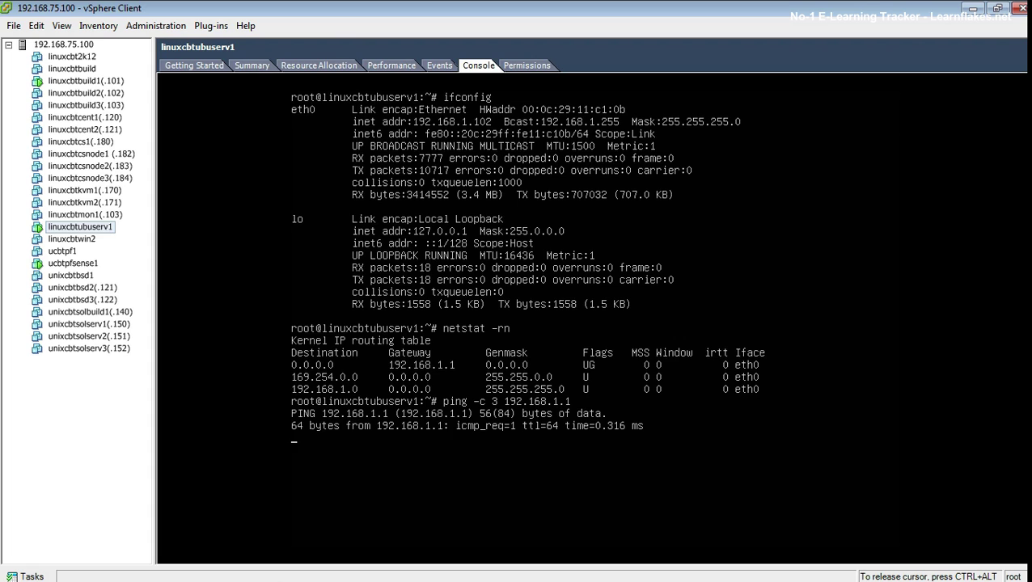
key(ctrl+c)
key(Up)
key(Up)
key(Up)
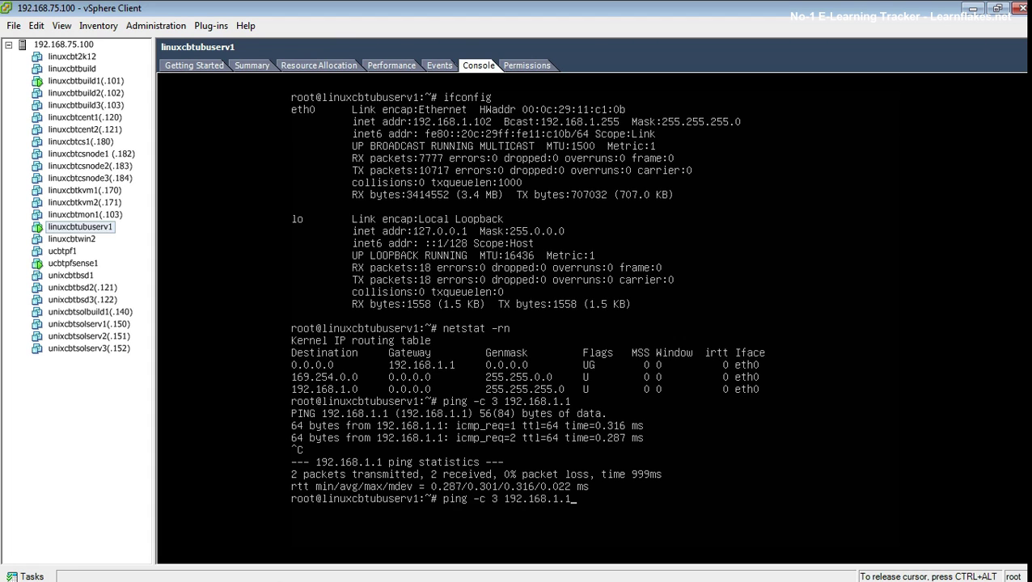
key(Up)
key(Up)
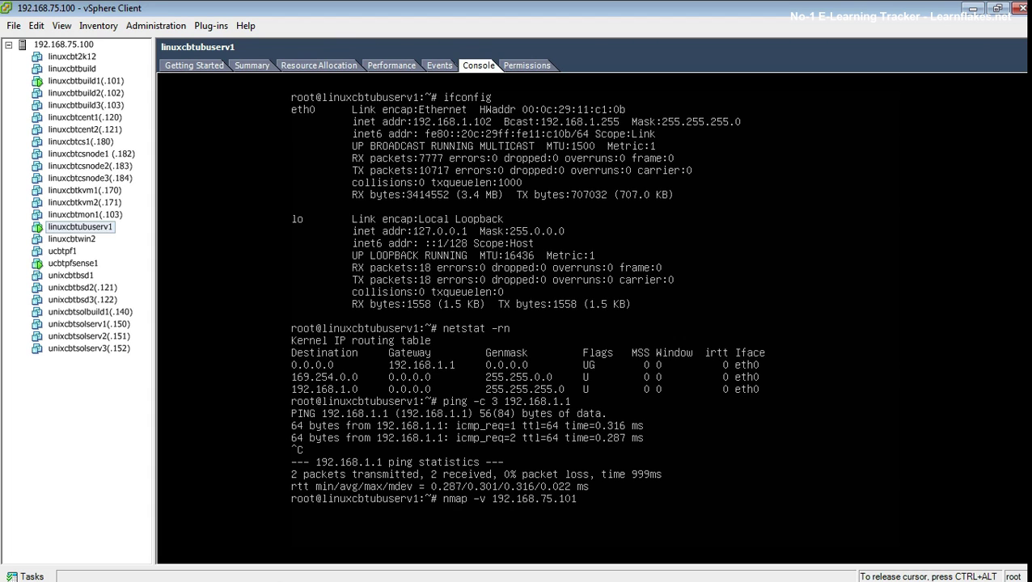
key(Return)
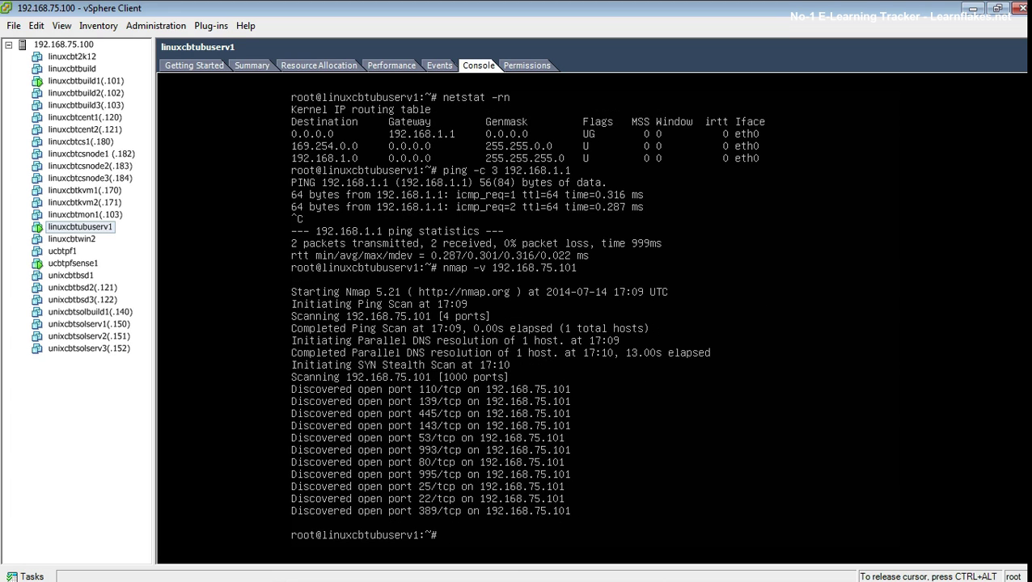
Step: Rerun the nmap scan, then ping 192.168.75.101 and the WAN gateway 192.168.75.1
key(Up)
key(Return)
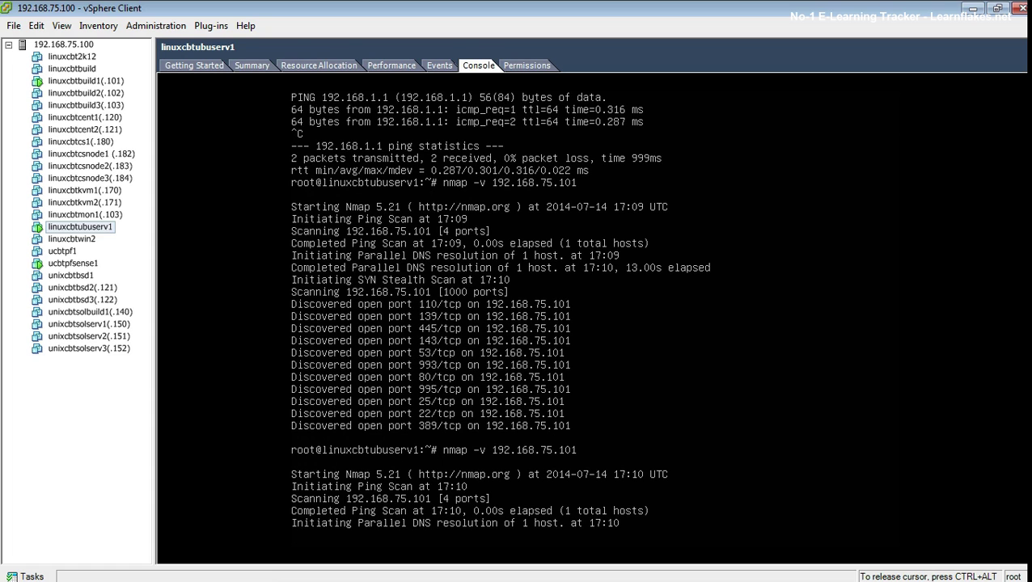
text(pign -c 3)
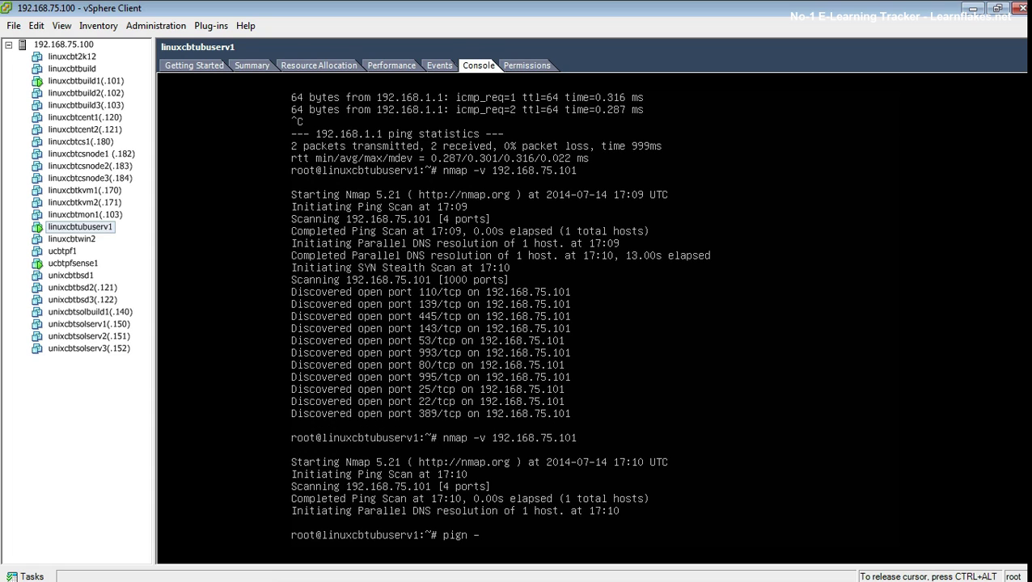
key(BackSpace)
key(BackSpace)
key(BackSpace)
key(BackSpace)
key(BackSpace)
key(BackSpace)
key(BackSpace)
text(ng -c 3 192.168.75.101)
key(Return)
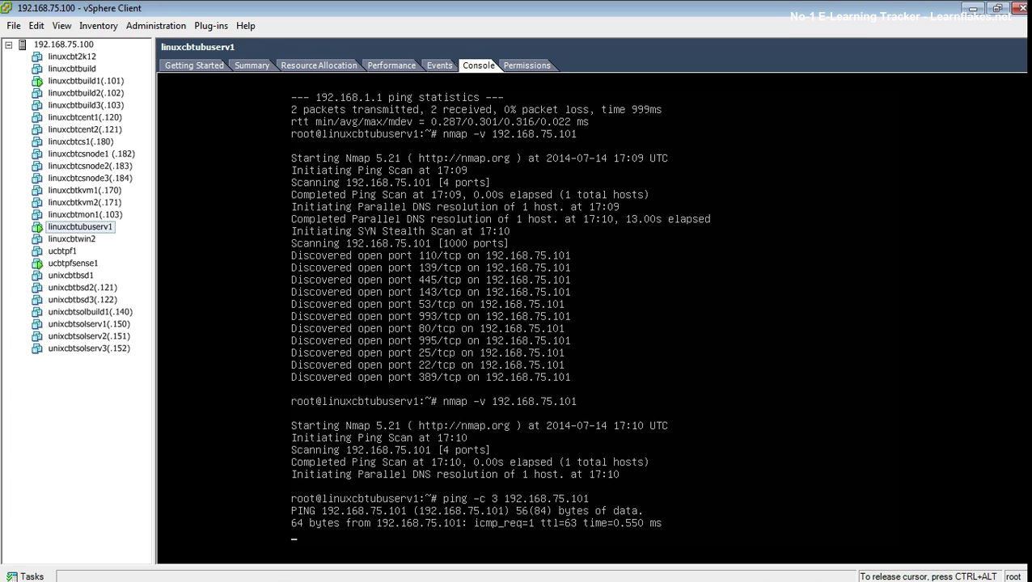
key(ctrl+c)
key(Up)
key(BackSpace)
key(BackSpace)
key(Return)
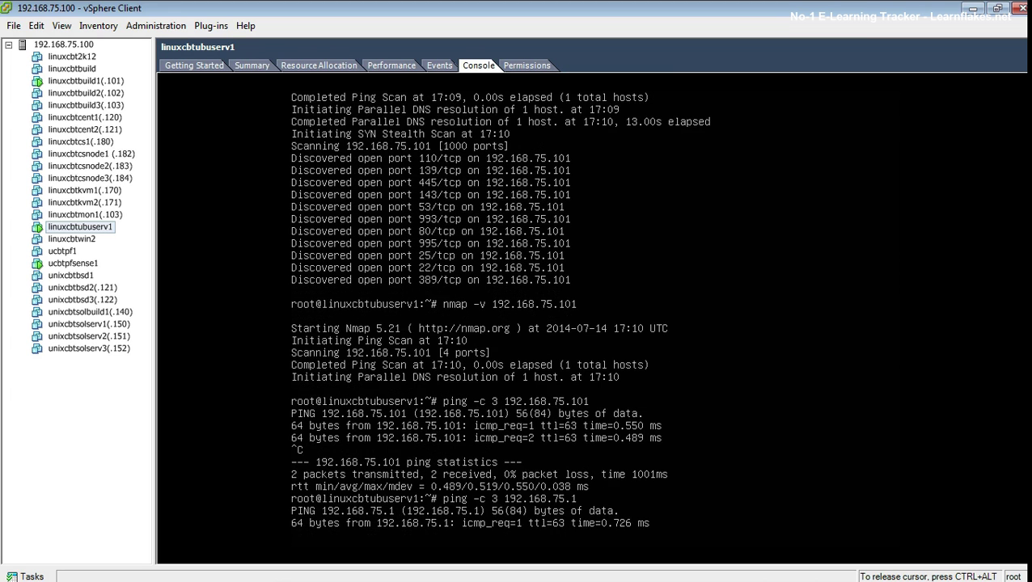
key(ctrl+c)
text(ping)
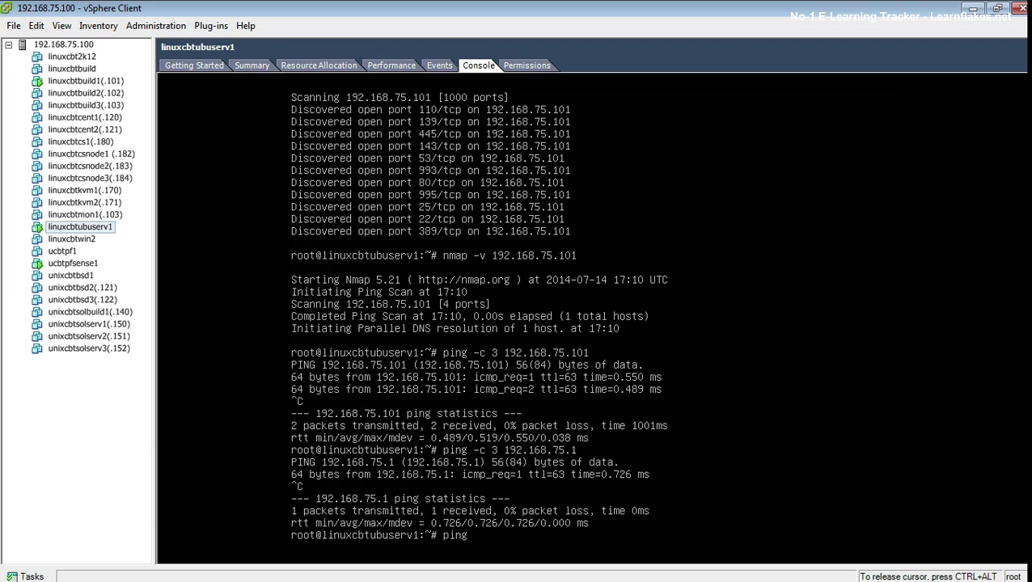
text( -c 3 www.linuxcbt.com)
key(Return)
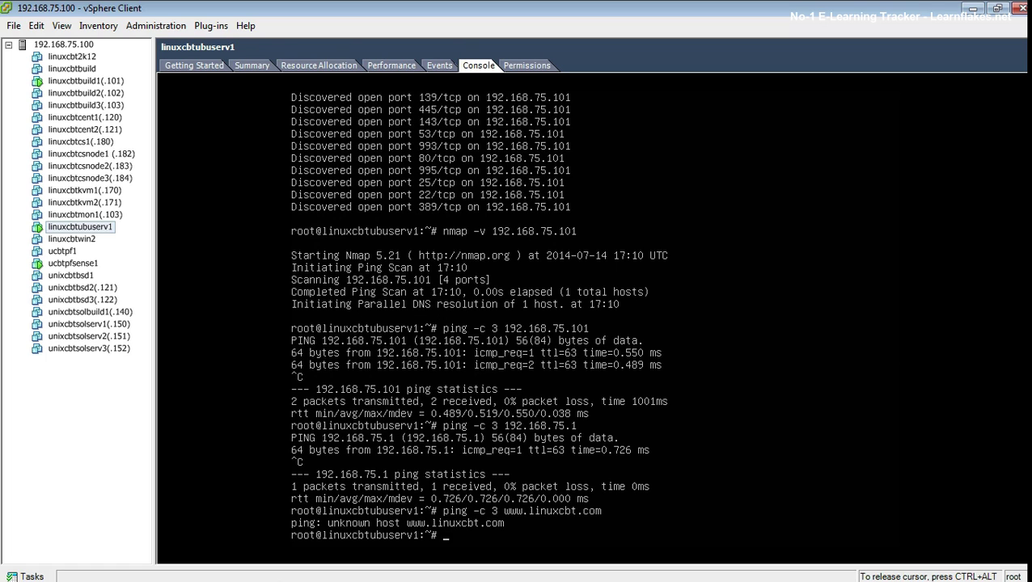
text(dig www.linuxcbt.com)
key(Return)
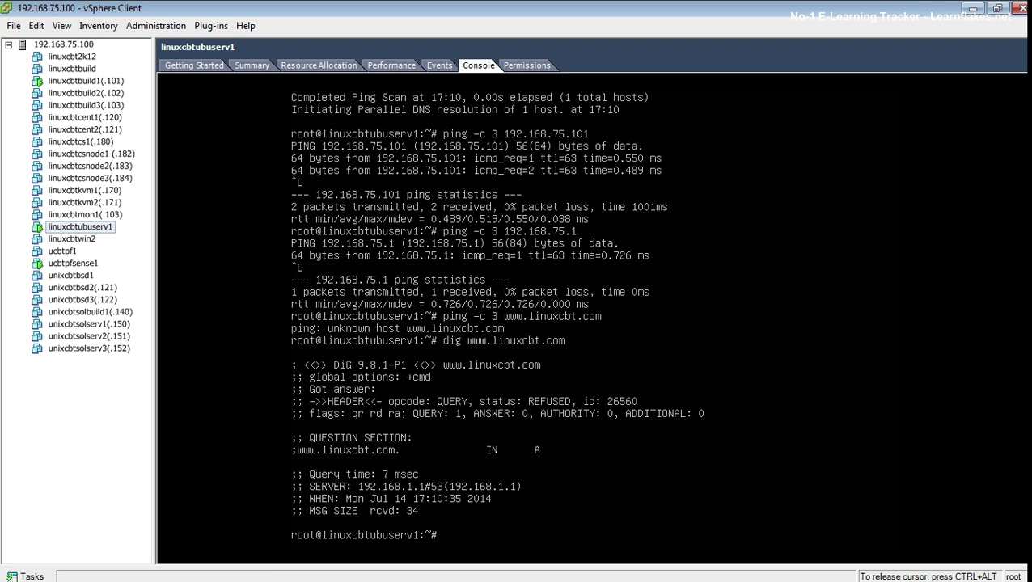
text(cat /etc/resolv.conf)
key(Return)
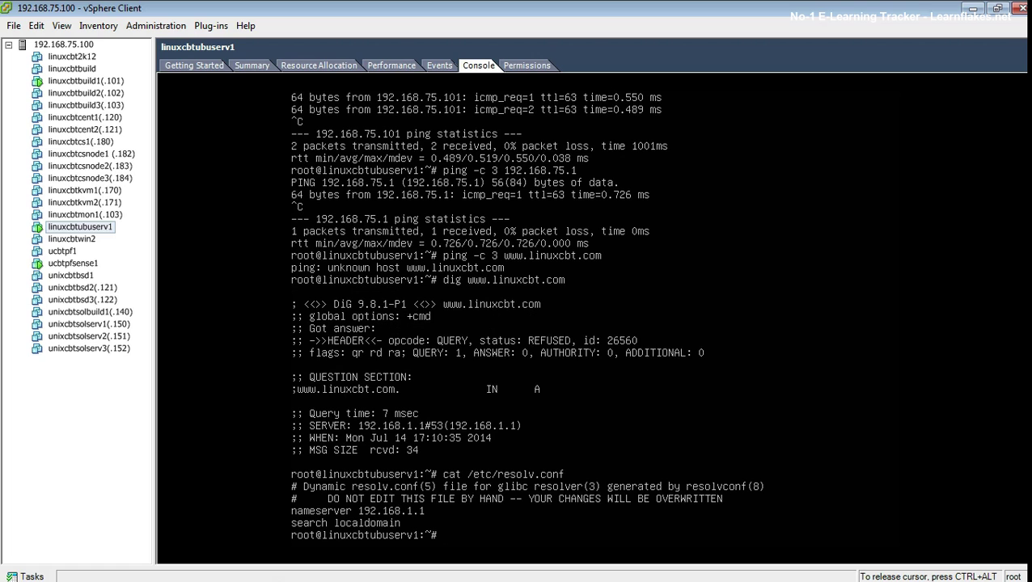
text(dig @192.168.75.1 www.linuxcbt.com)
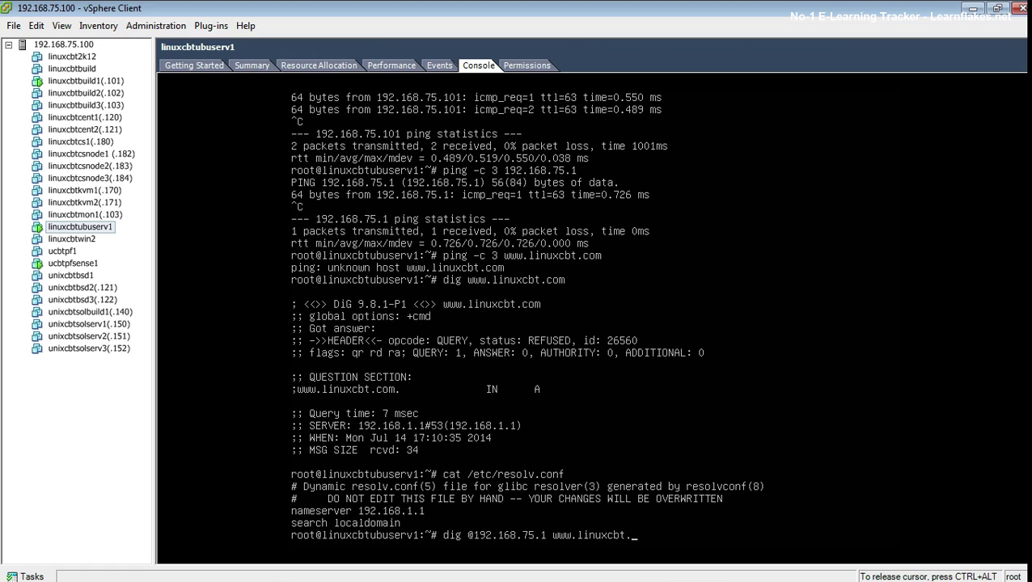
key(Return)
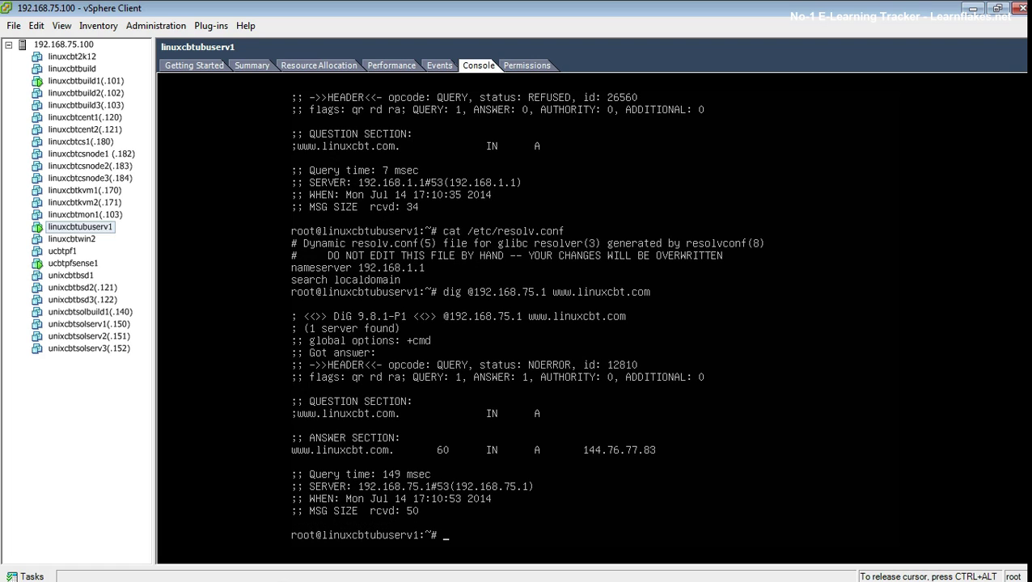
key(ctrl+alt)
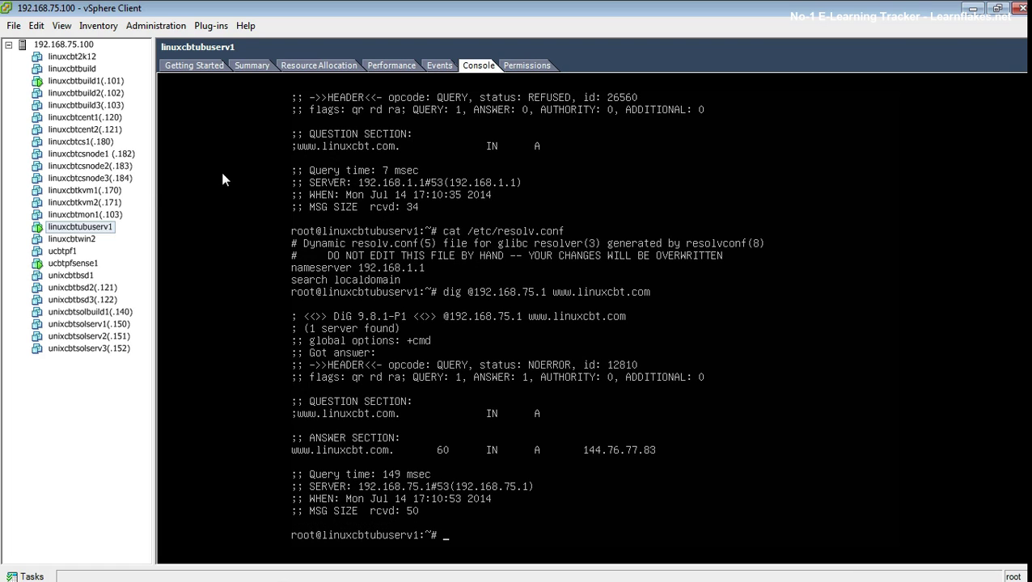
Step: On the ucbtpfsense1 console, choose option 4 and confirm the factory reset with y
click(80, 264)
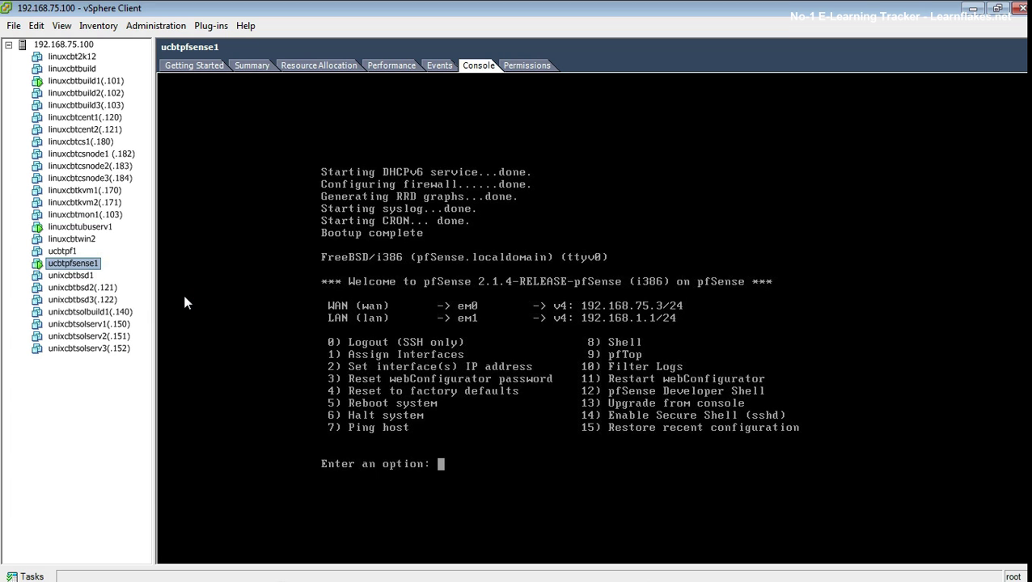
click(557, 389)
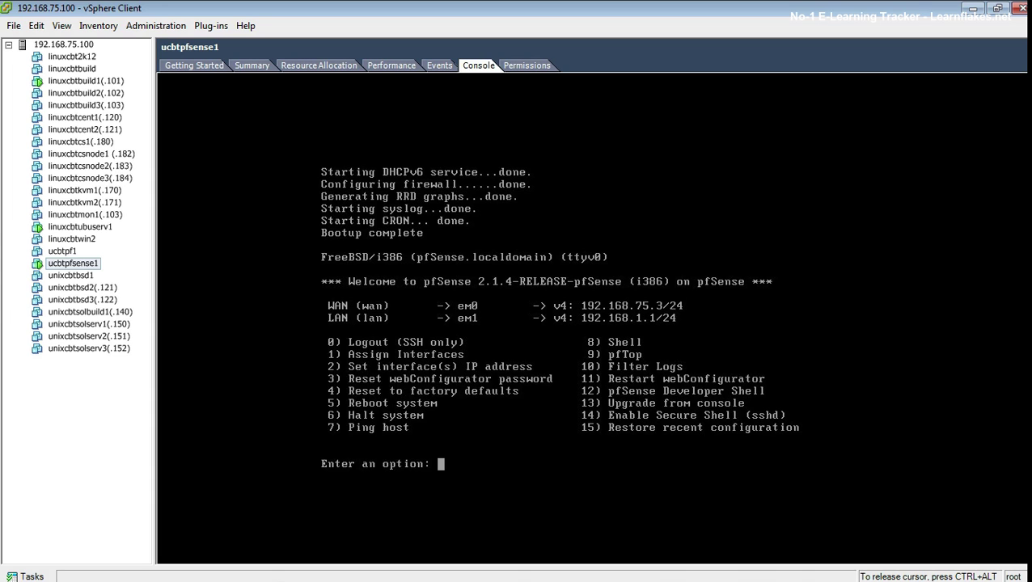
text(4)
key(Return)
text(y)
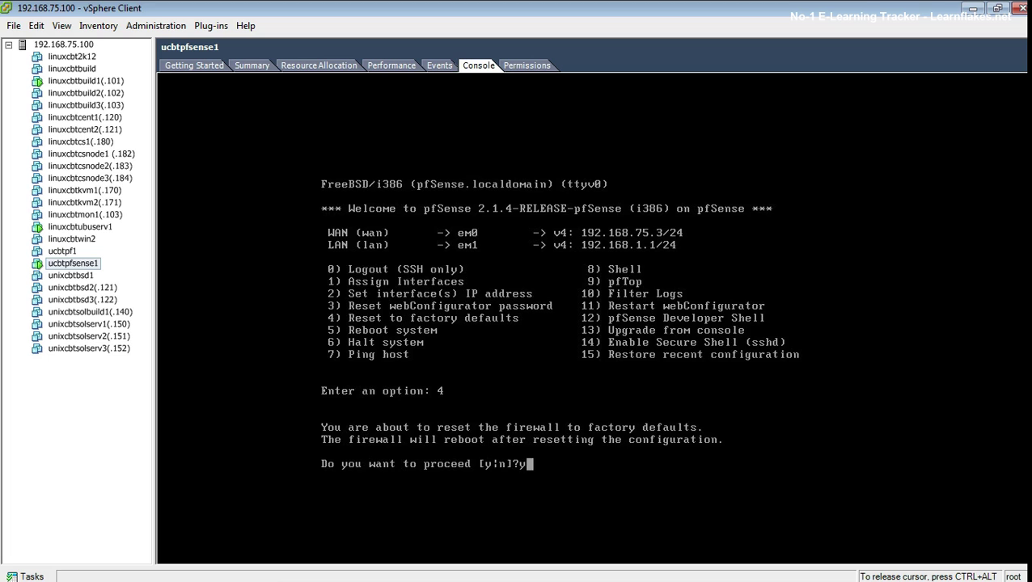
key(Return)
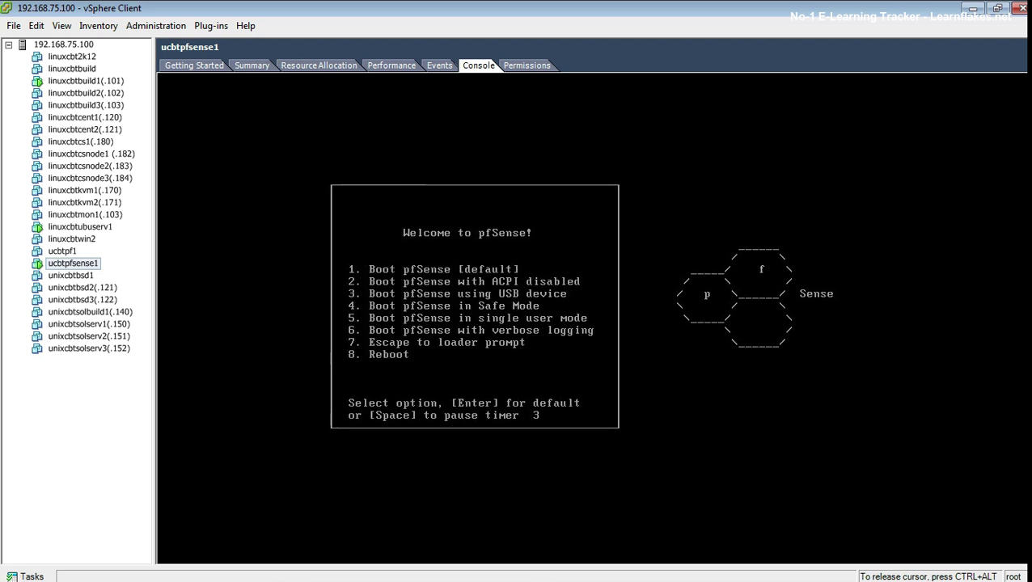
Step: Boot default, skip VLANs, assign em0 as WAN and em1 as LAN with no optional interface, and confirm
key(Return)
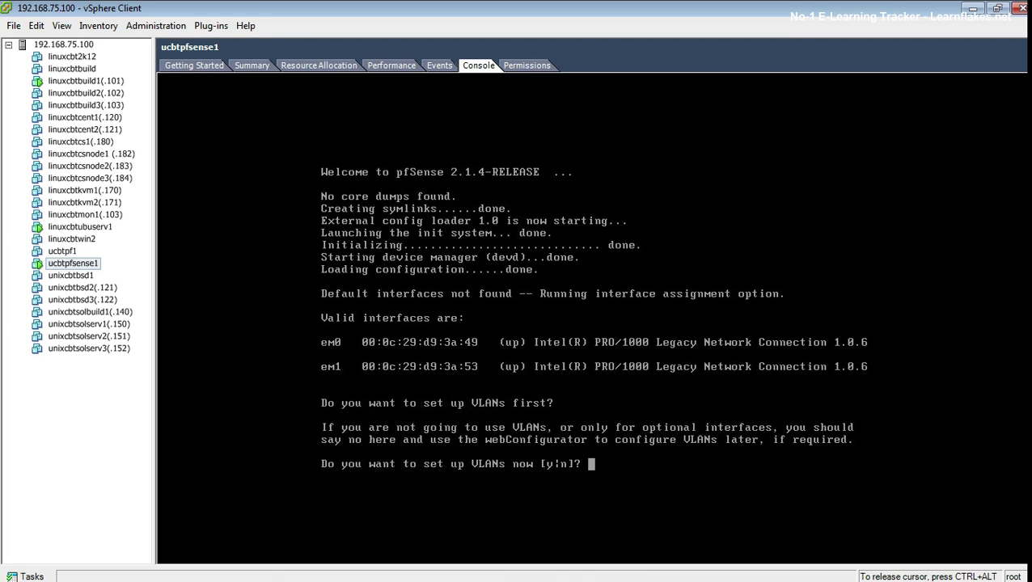
text(n)
key(Return)
text(em0)
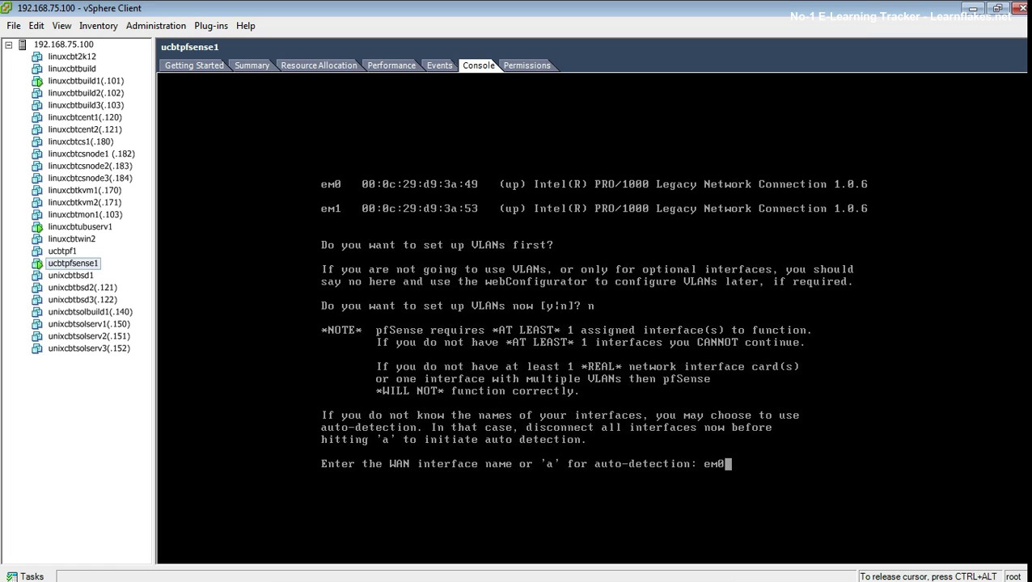
key(Return)
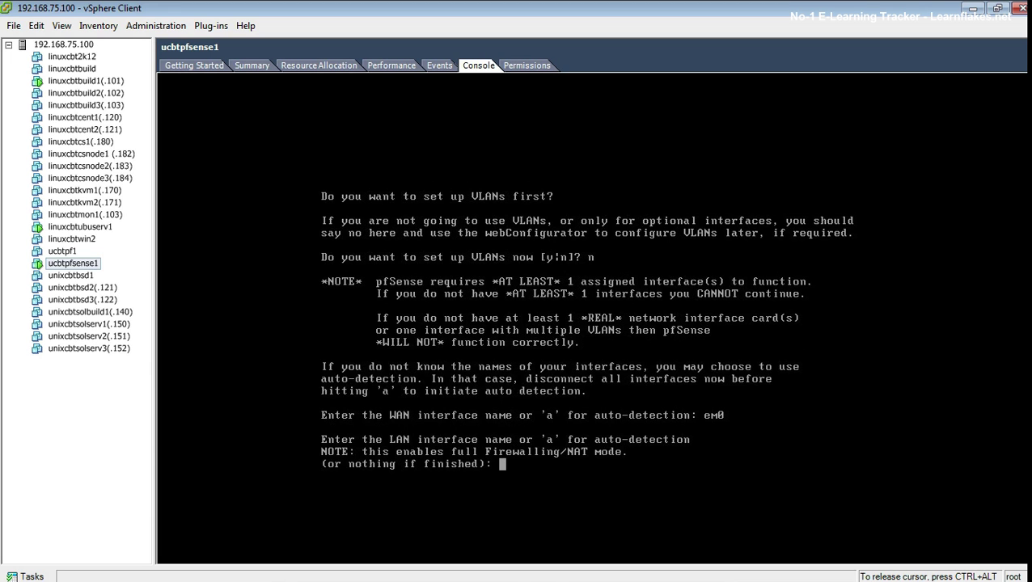
text(em1)
key(Return)
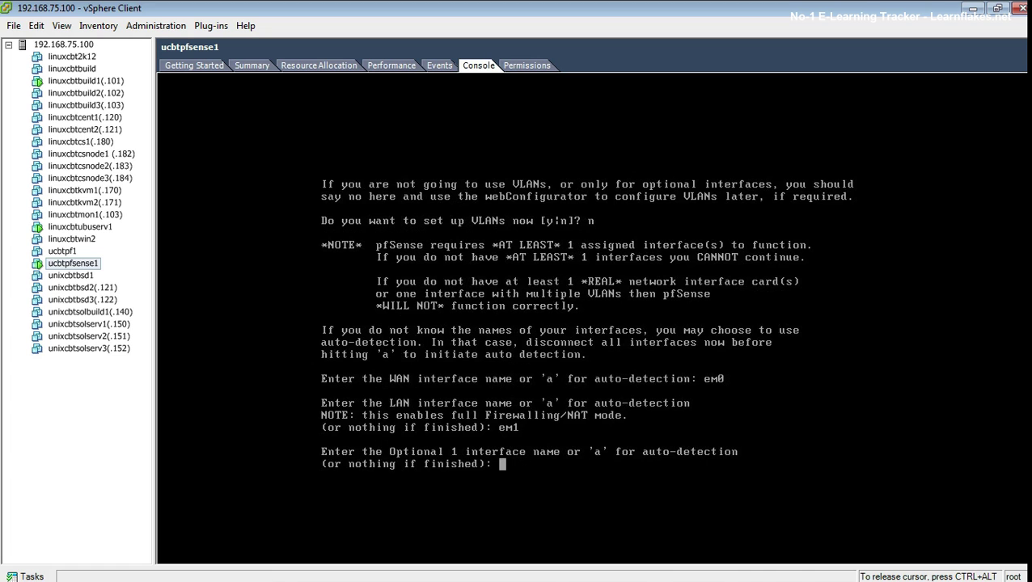
key(Return)
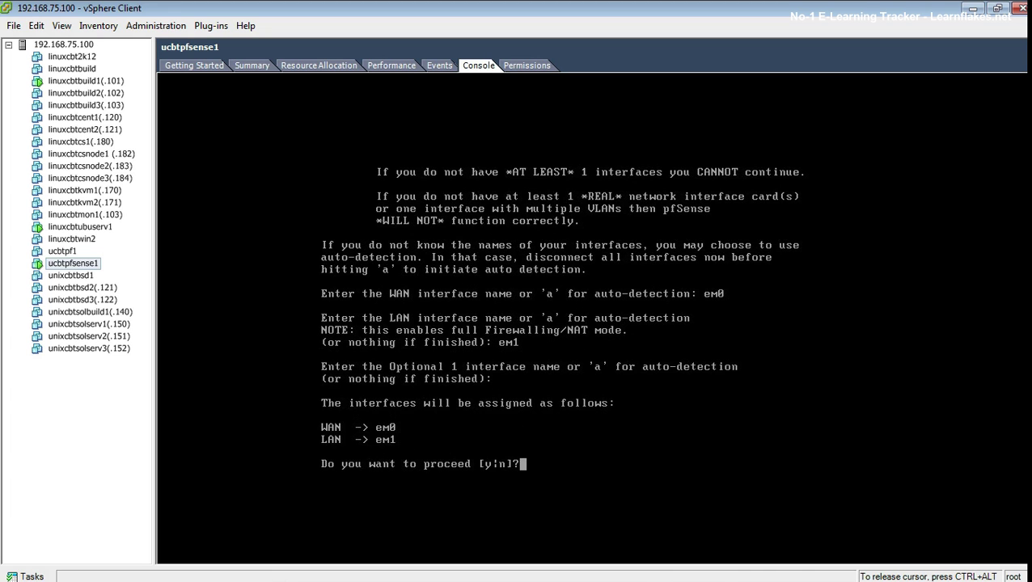
text(y)
key(Return)
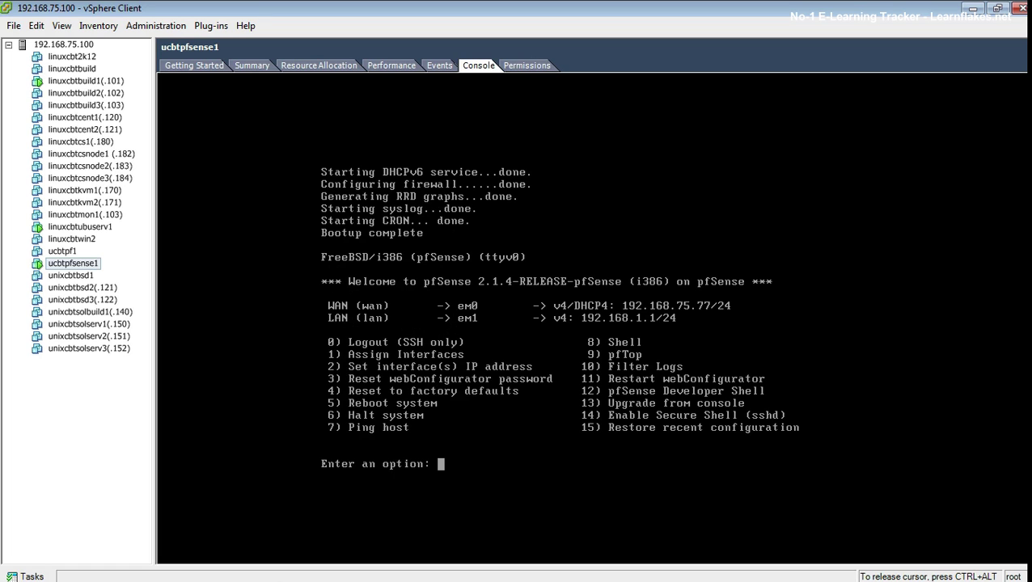
key(ctrl+alt)
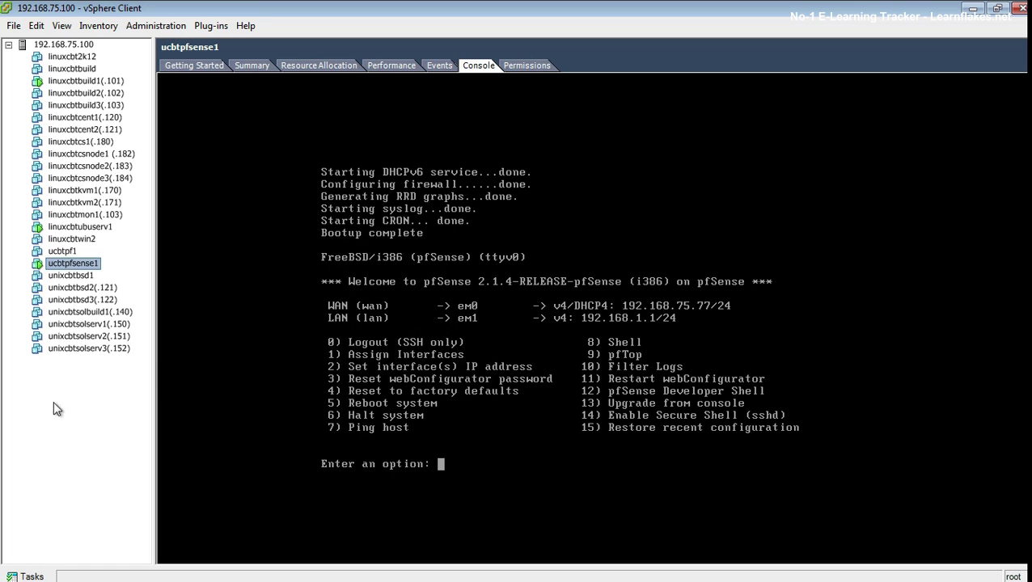
Step: Bring up and focus the linuxcbtubuserv1 console
click(74, 228)
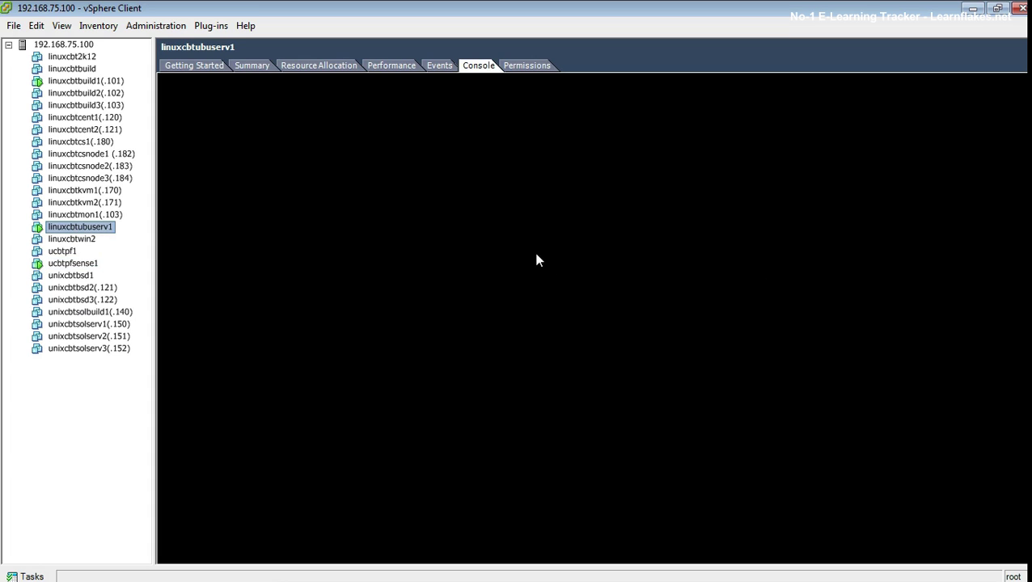
click(202, 65)
click(250, 68)
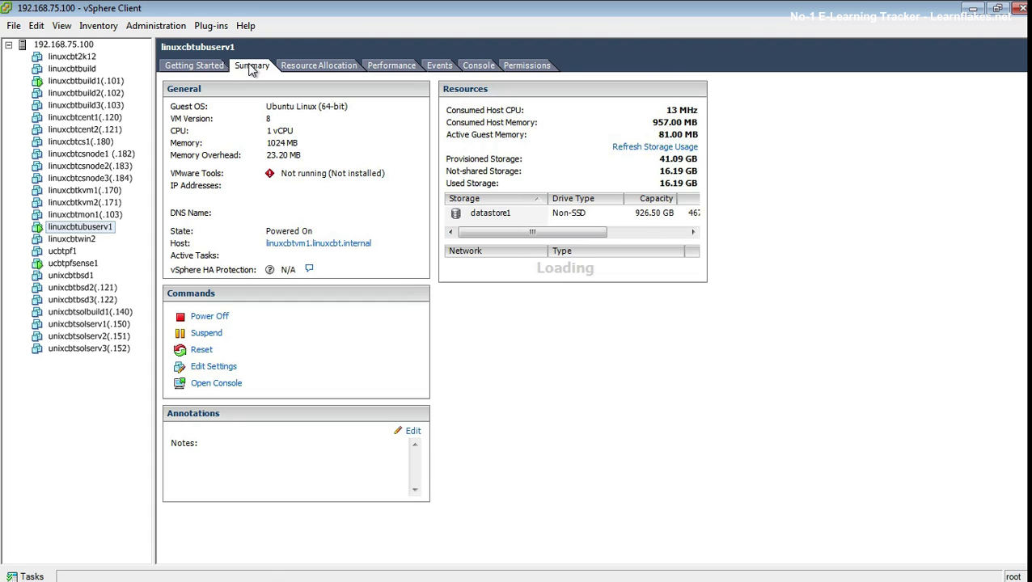
click(477, 68)
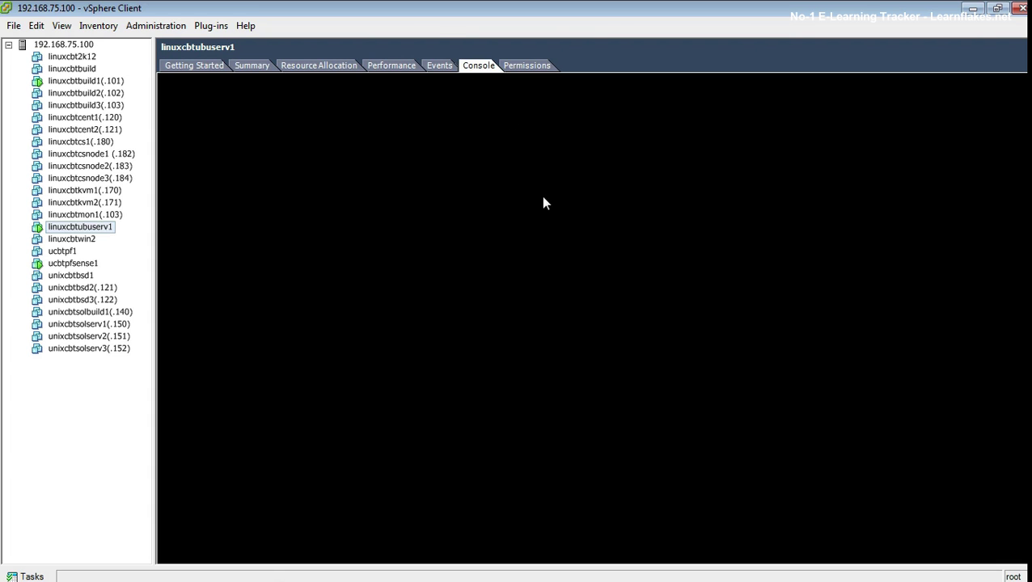
click(289, 68)
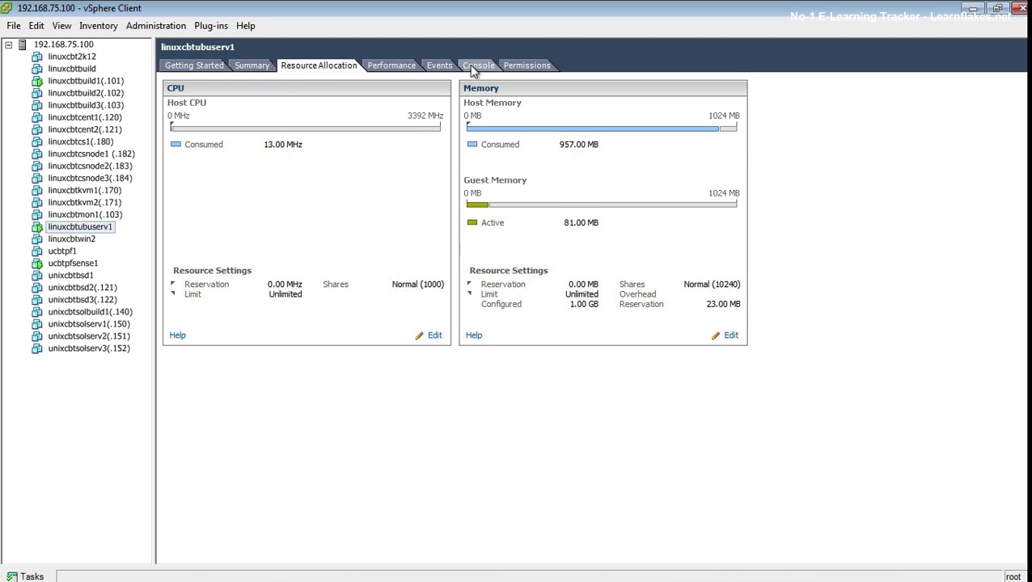
click(475, 68)
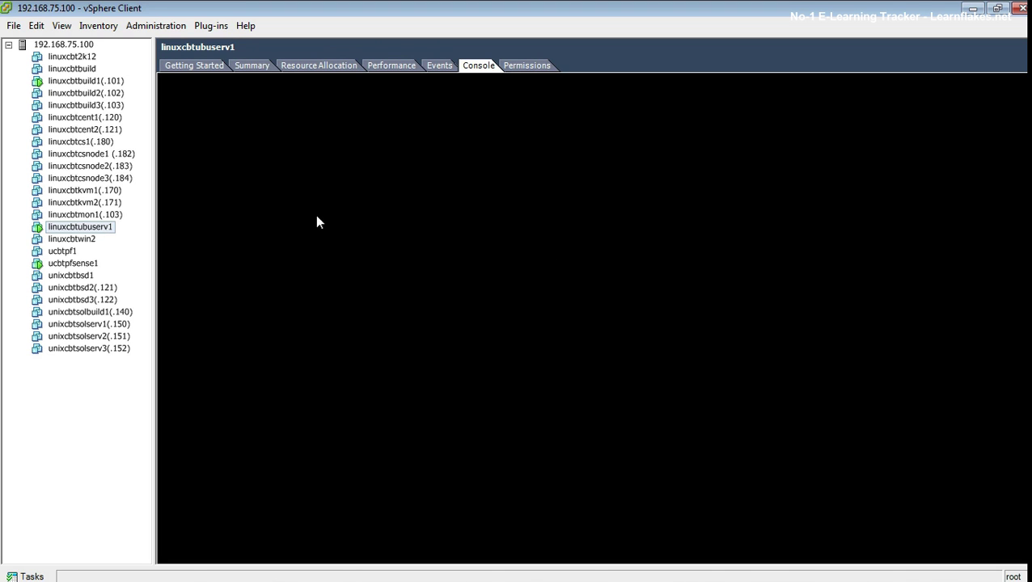
click(59, 263)
click(58, 265)
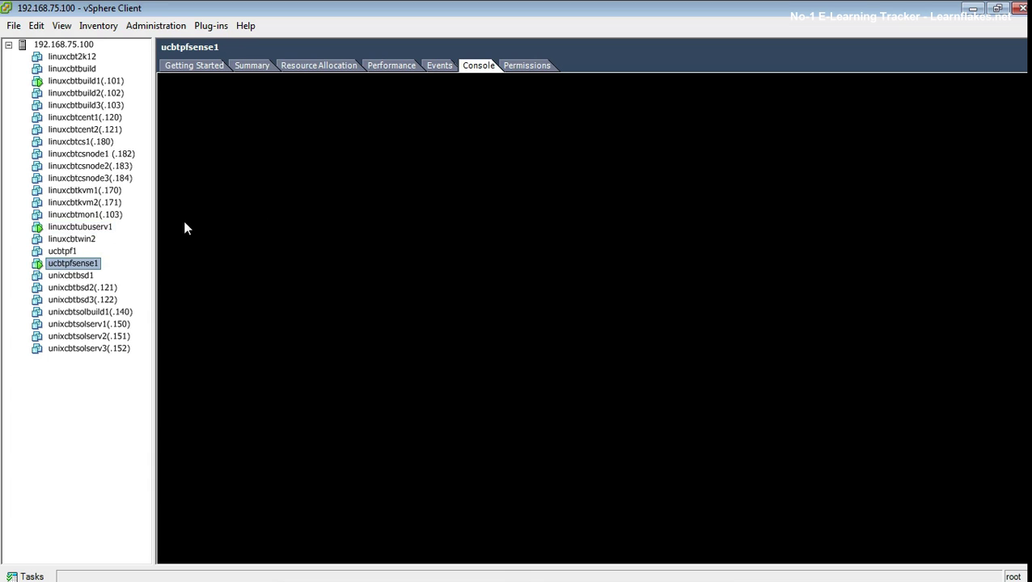
click(91, 228)
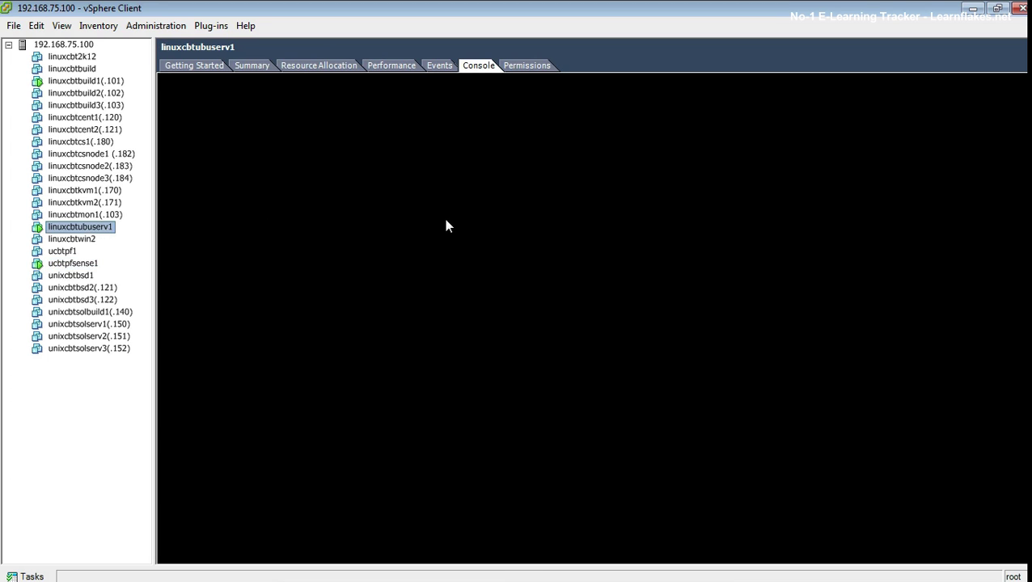
click(211, 70)
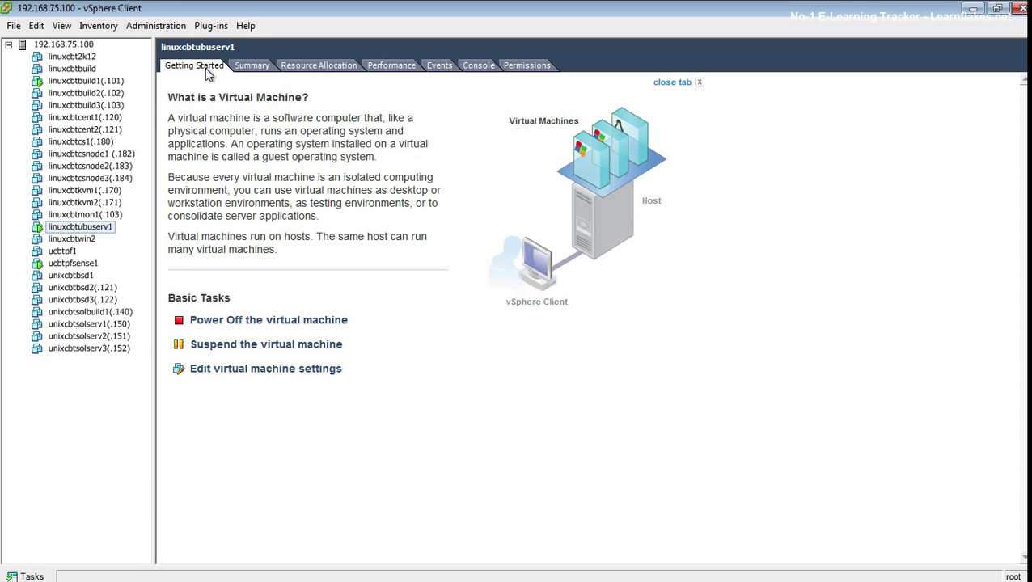
click(79, 262)
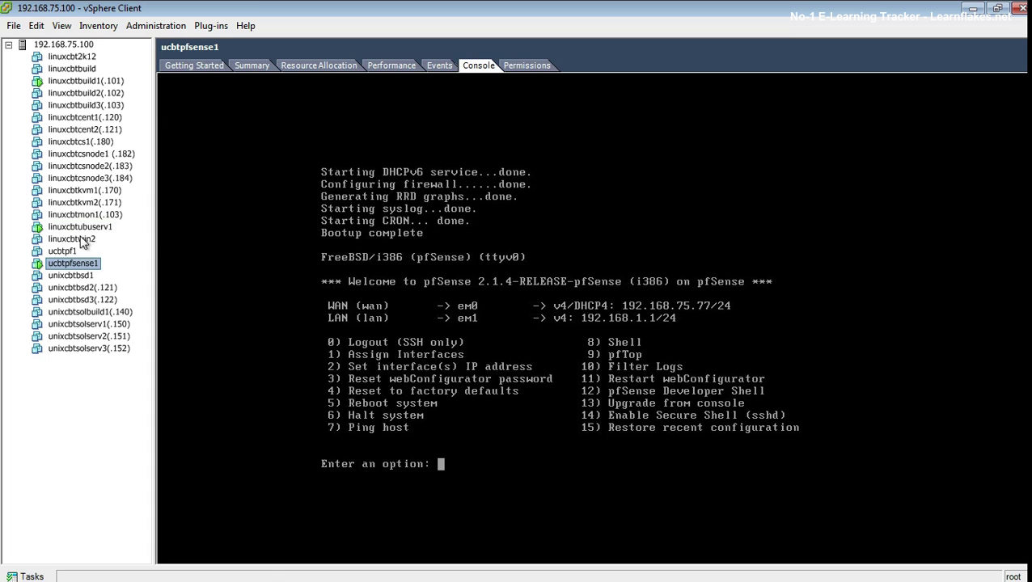
click(84, 228)
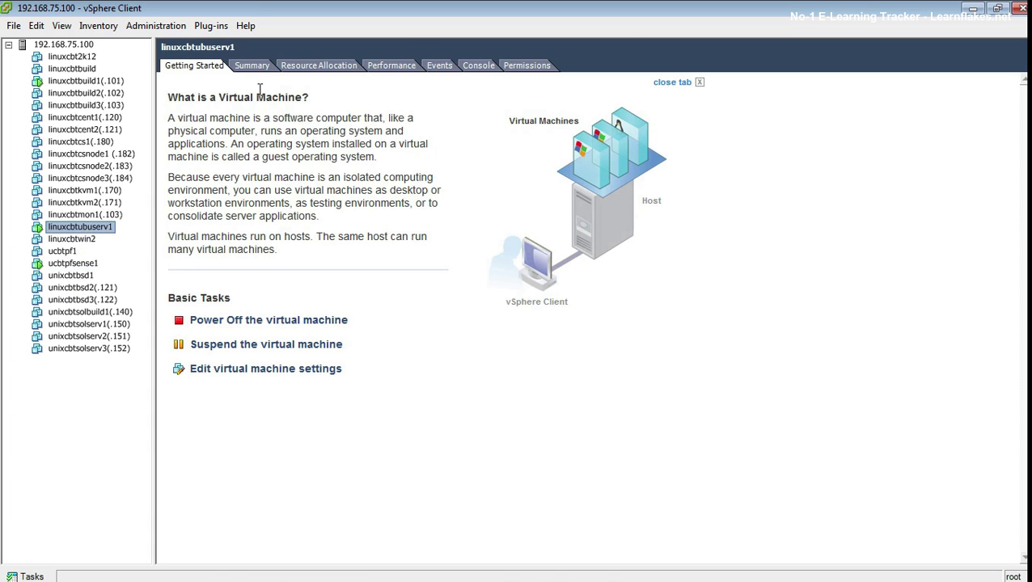
click(485, 66)
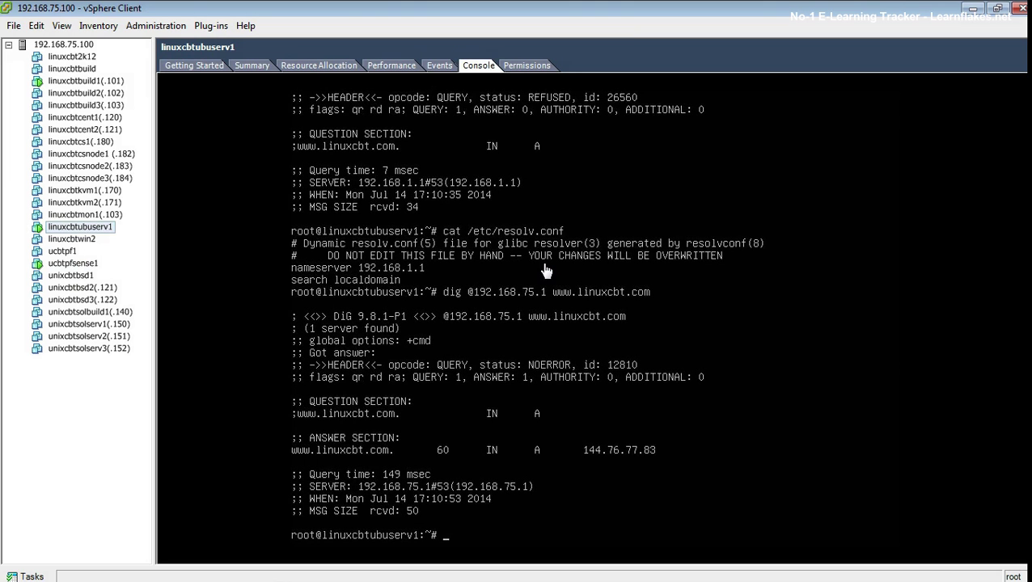
click(549, 272)
key(Up)
key(Up)
key(Up)
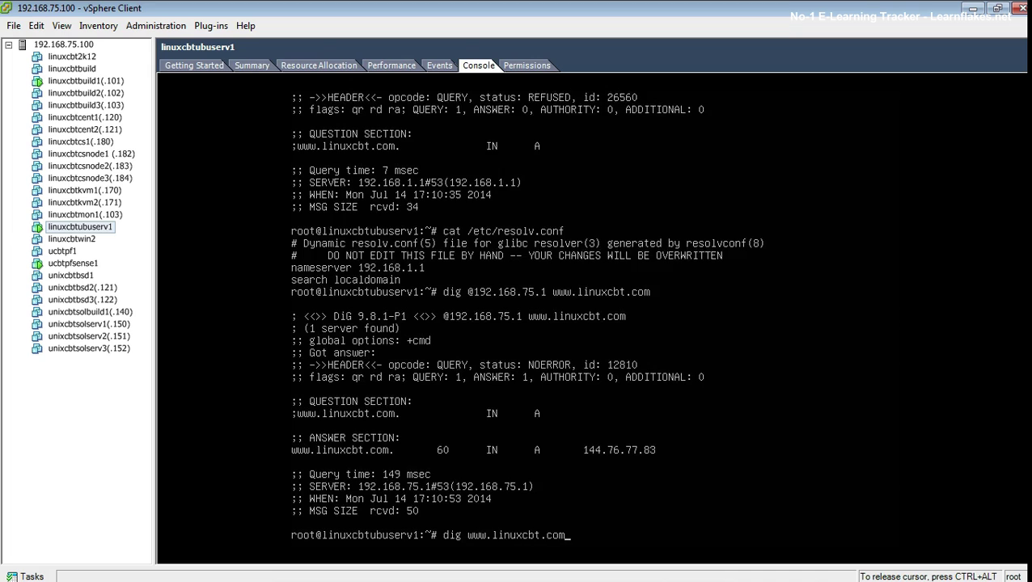
key(Return)
key(Up)
key(Return)
key(Up)
key(Return)
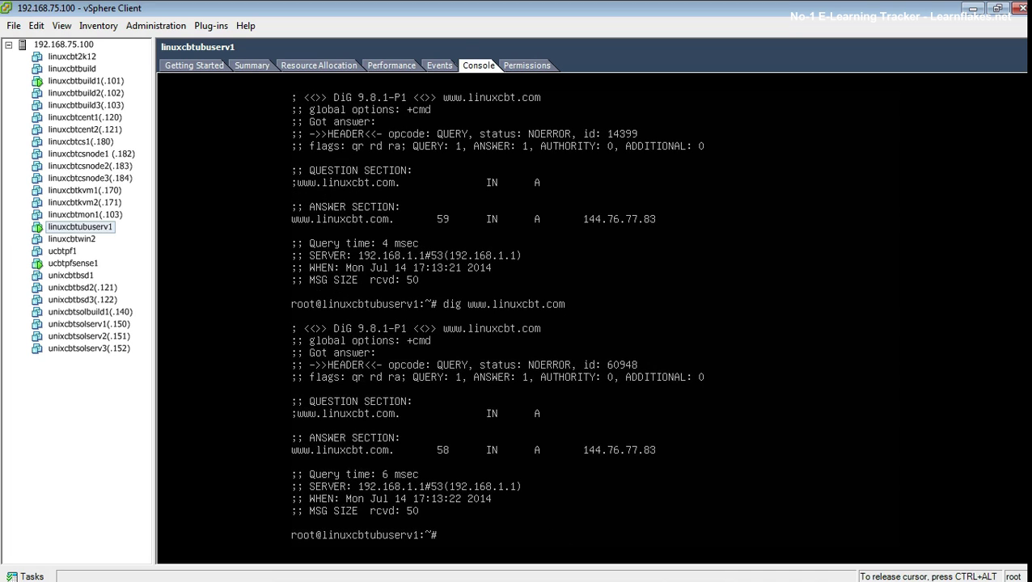
key(ctrl+alt)
click(86, 263)
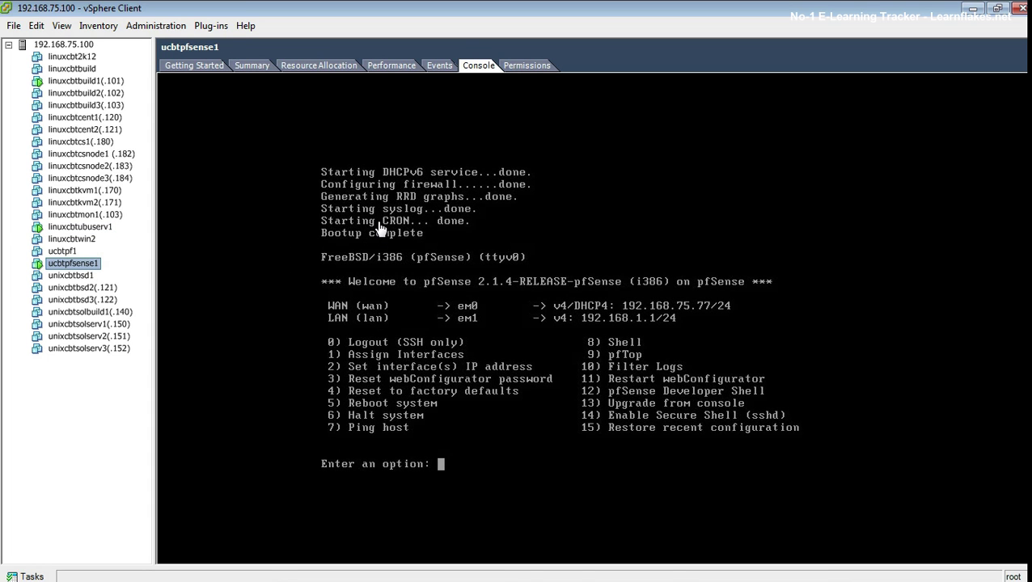
Step: Choose option 2 for the WAN interface and give it static address 192.168.75.3/24 without DHCP
click(573, 310)
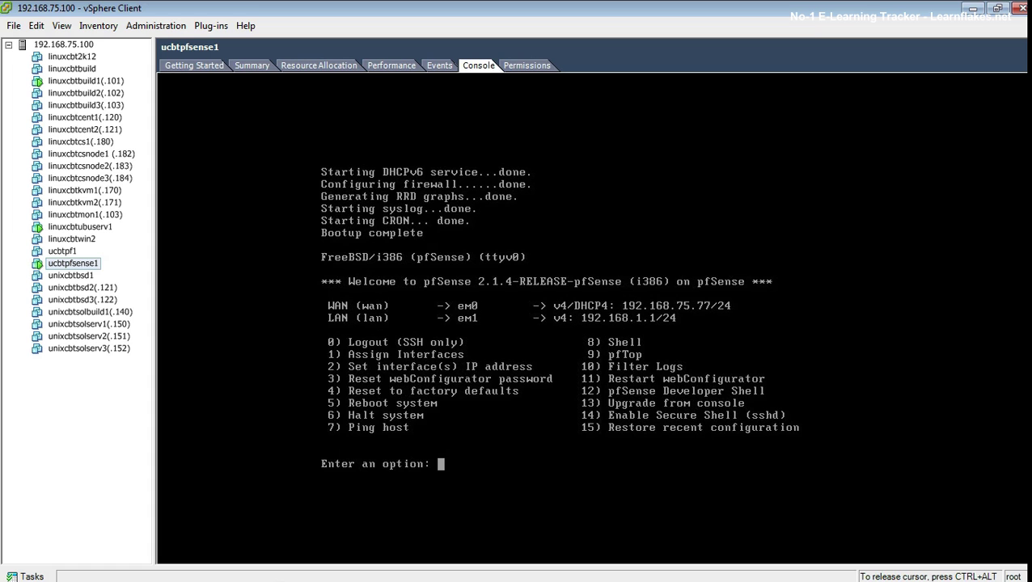
text(2)
key(Return)
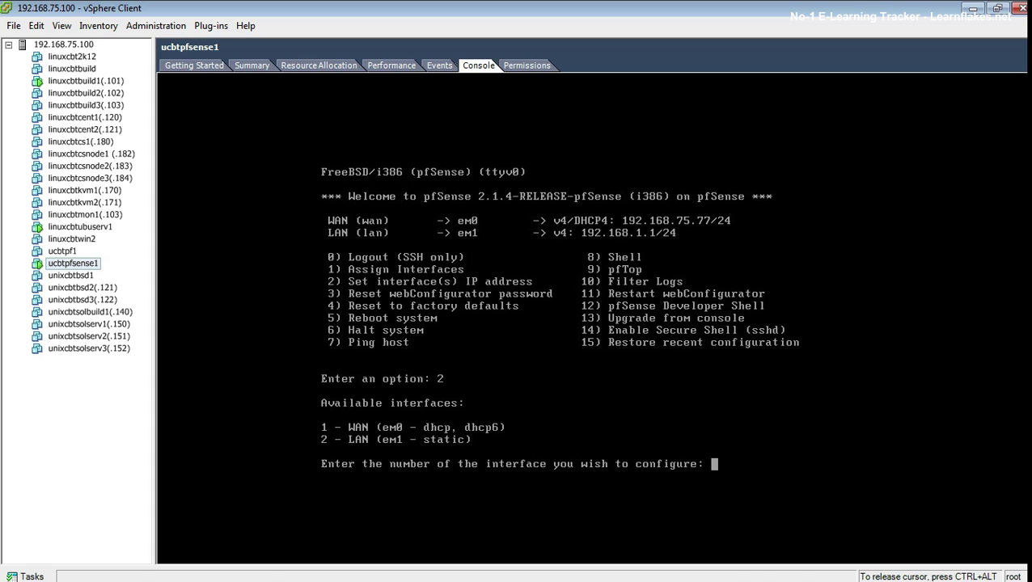
text(1)
key(Return)
text(n)
key(Return)
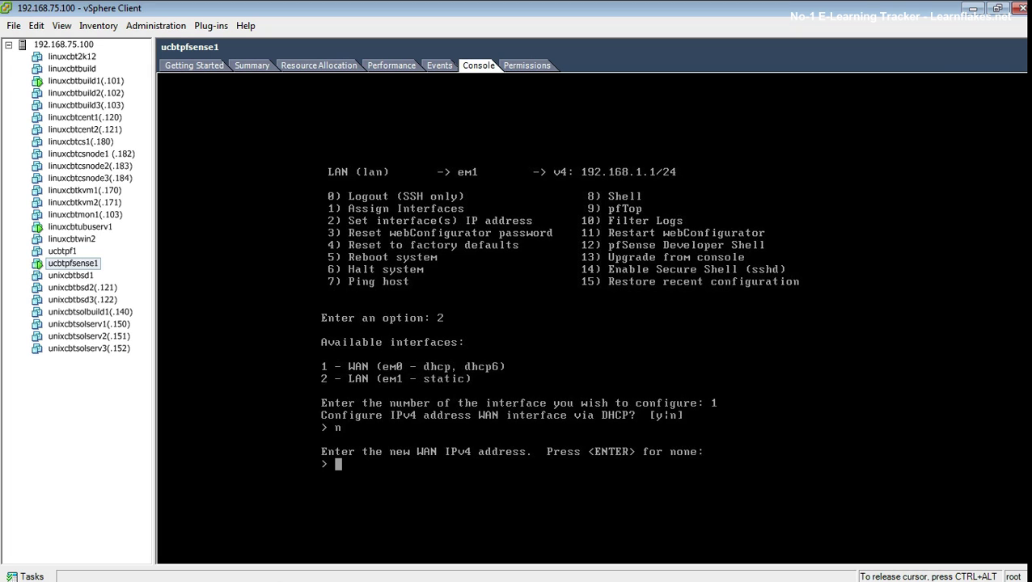
text(192.168.75.3)
key(Return)
text(24)
key(Return)
Step: Set WAN gateway 192.168.75.1, skip DHCP6 and IPv6, and revert the webConfigurator to HTTP
text(192.168.75.1)
key(Return)
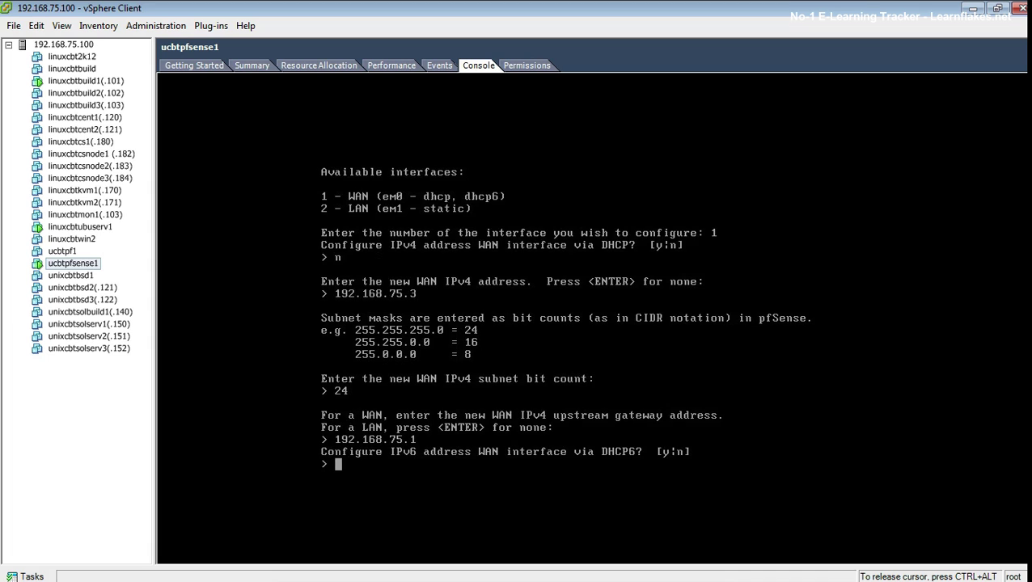
text(n)
key(Return)
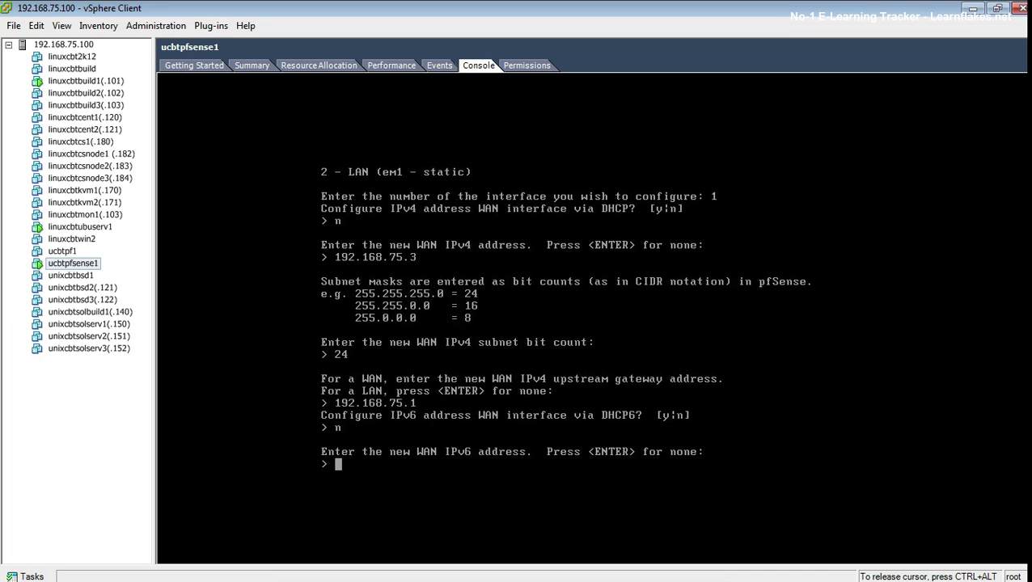
key(Return)
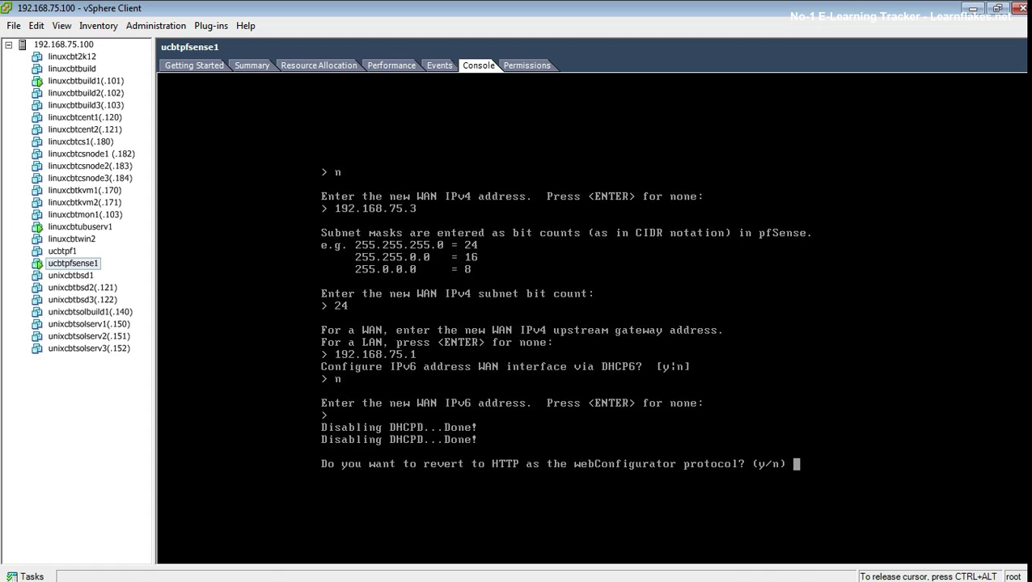
text(y)
key(Return)
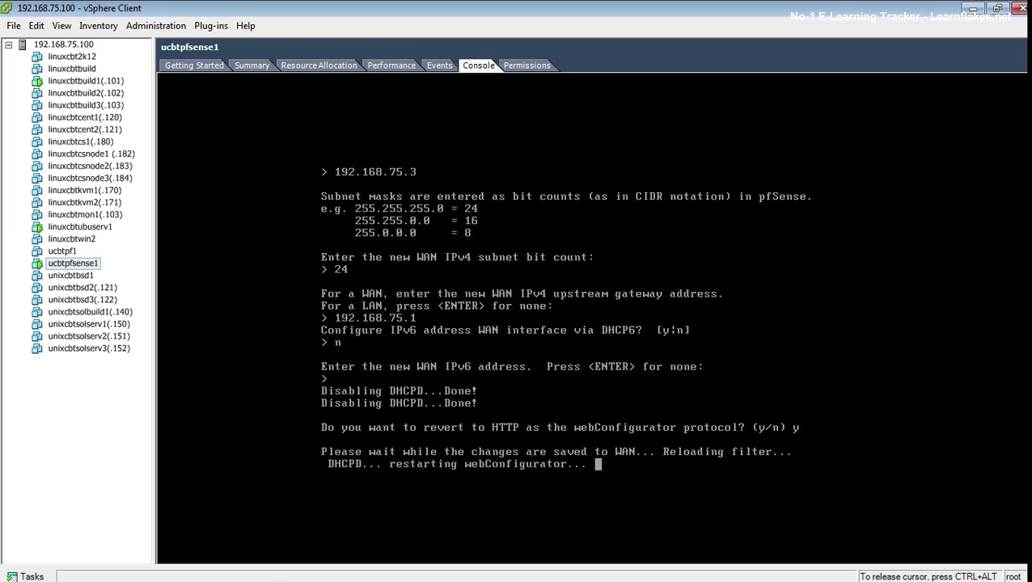
key(Return)
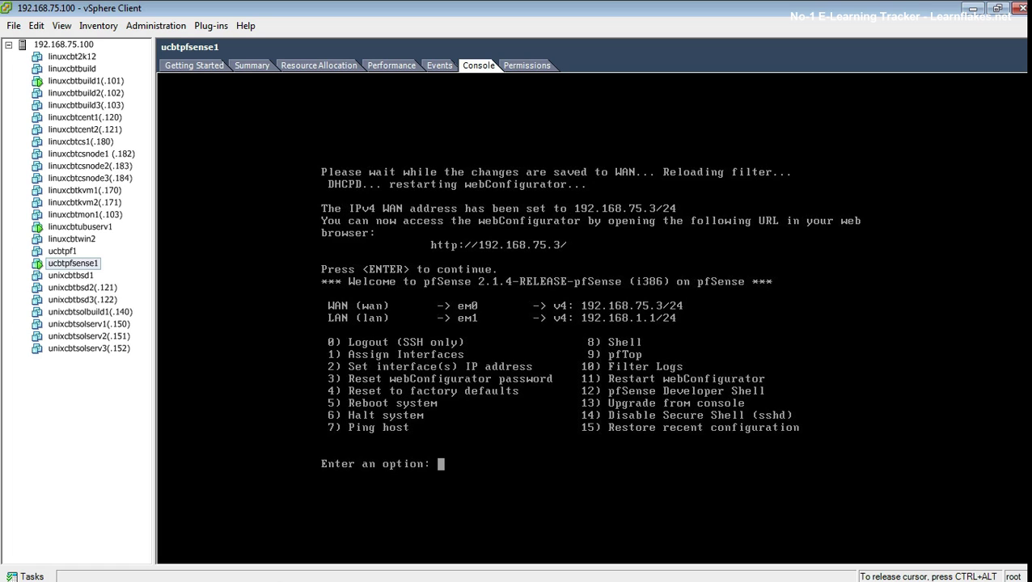
key(ctrl+alt)
click(105, 227)
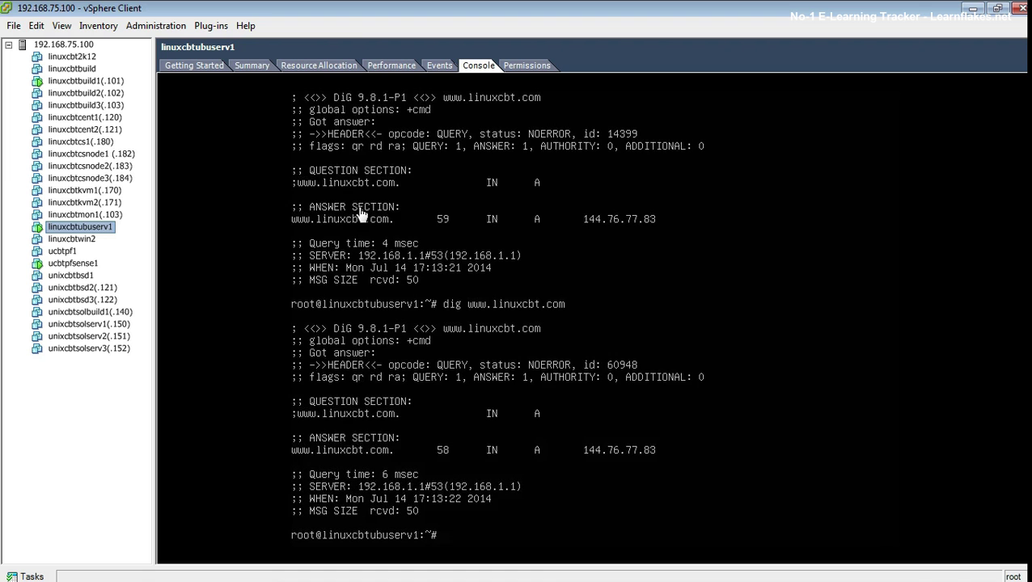
click(357, 212)
key(Up)
key(Return)
key(Up)
key(Return)
key(Up)
key(Return)
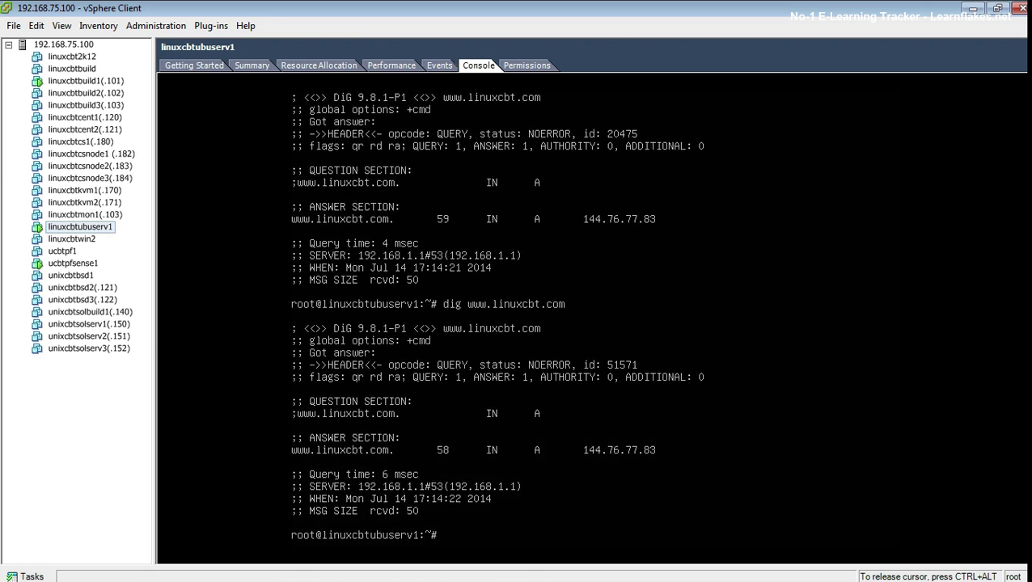
text(clear)
key(Return)
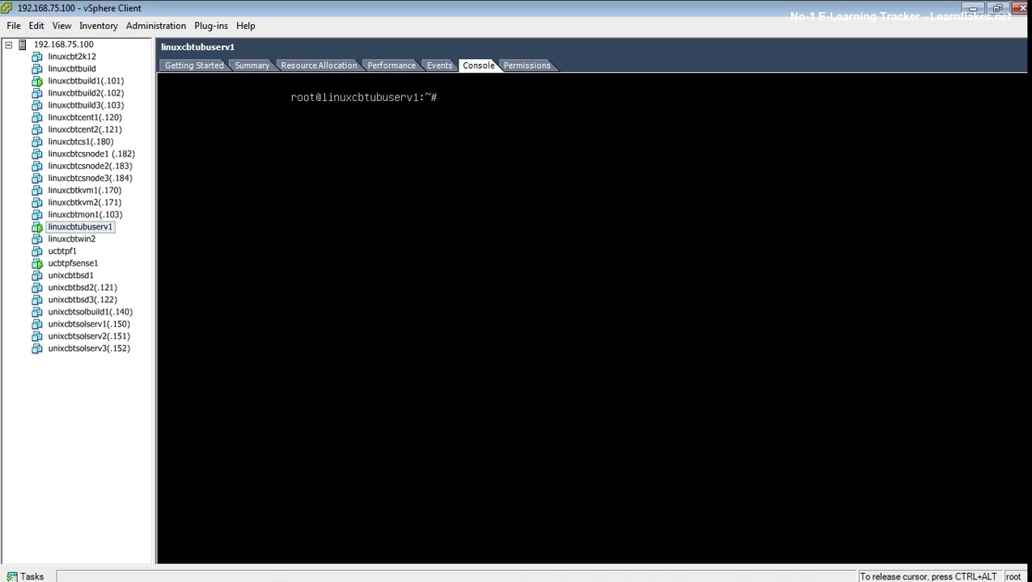
Step: Run ifconfig, scan dev1.linuxcbt.com with nmap -v, and look it up with dig
text(ifconfig)
key(Return)
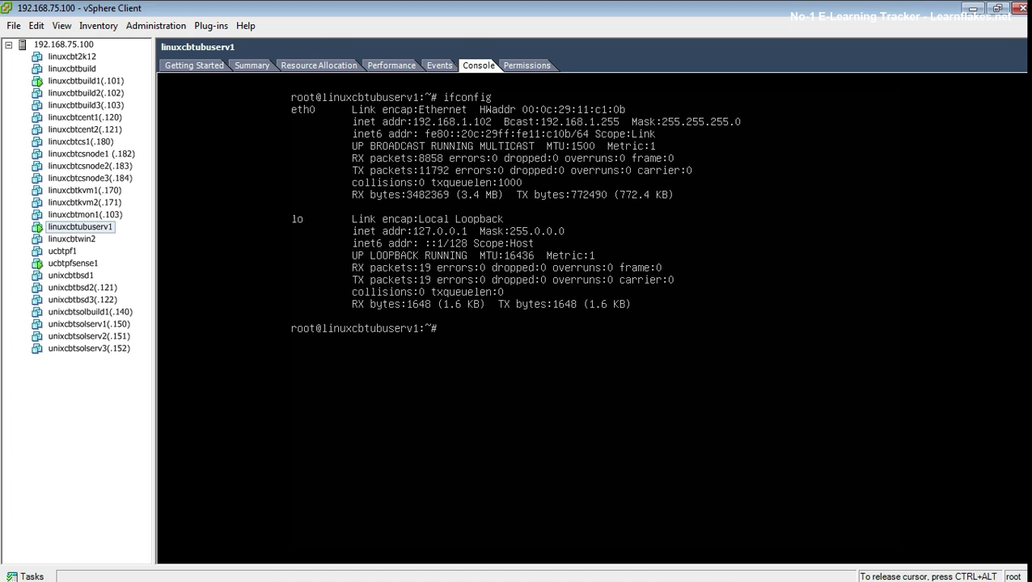
text(nmap  -v dev1.linuxcbt.com)
key(Return)
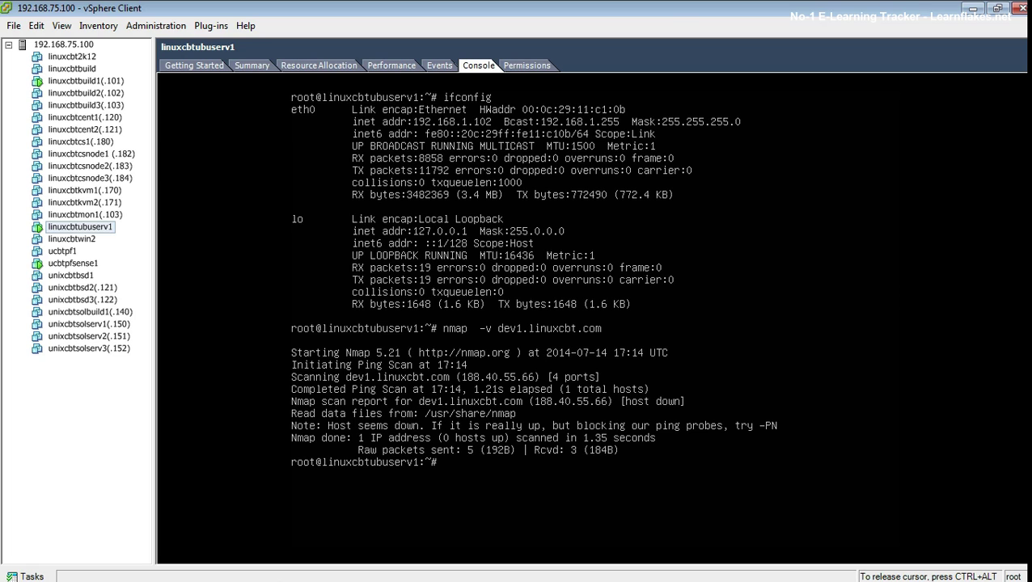
key(Up)
key(Return)
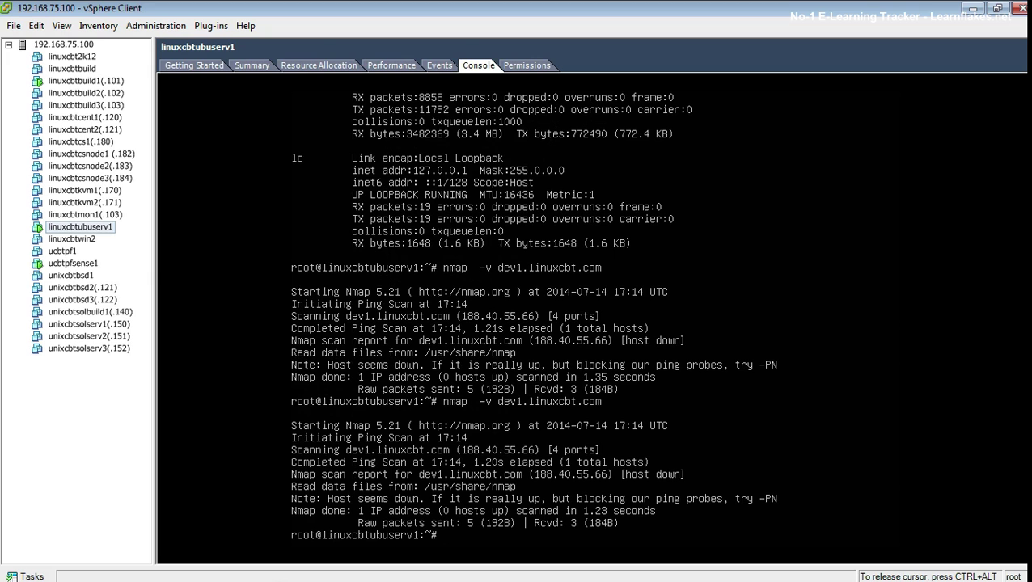
text(dig dev1.linuxcbt.com)
key(Return)
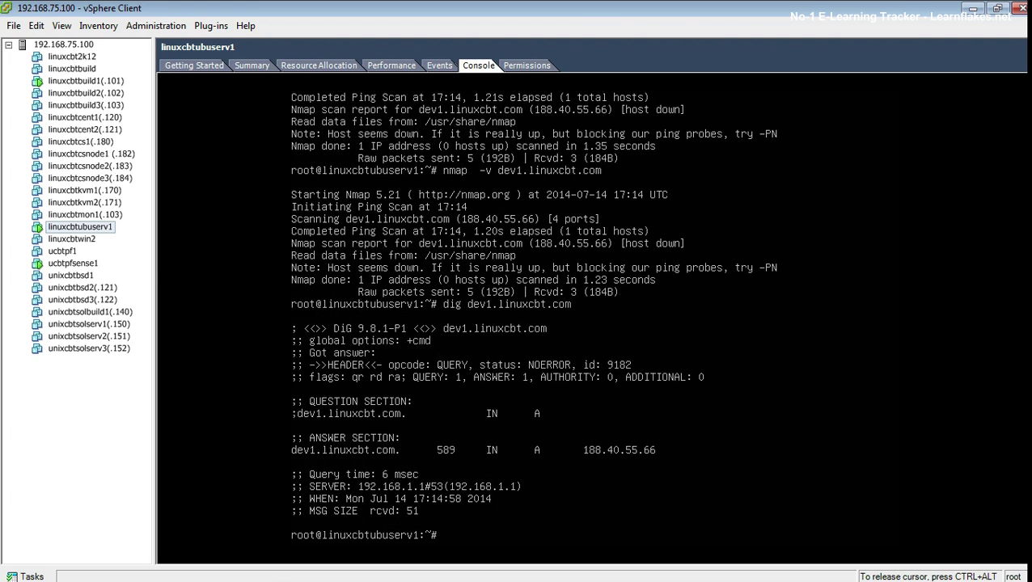
key(Up)
key(Up)
key(Return)
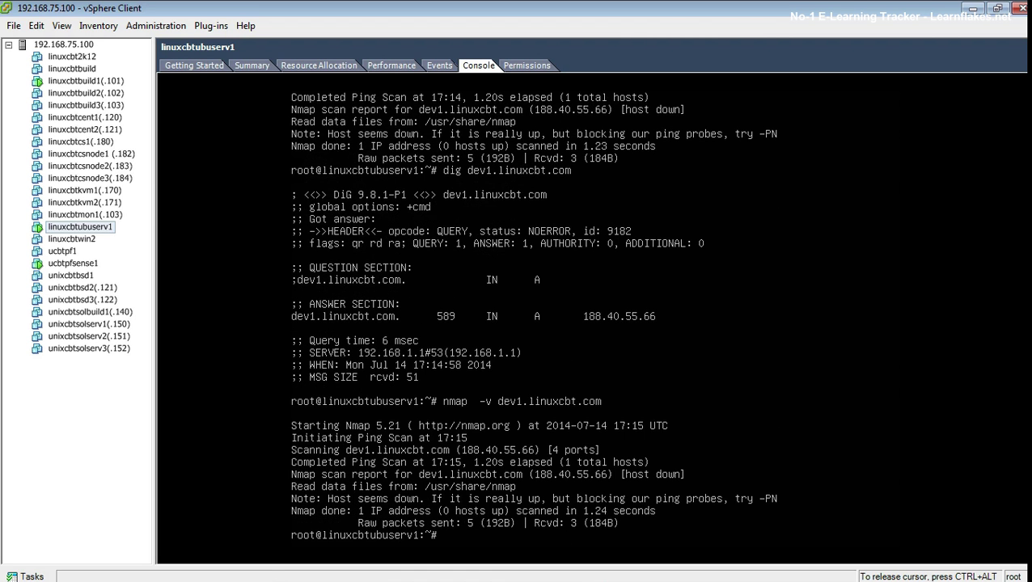
Step: Scan 192.168.75.101 with nmap -v, rescan dev1.linuxcbt.com, and clear the terminal
key(Up)
key(Down)
text(nmap =)
text(v)
key(BackSpace)
key(BackSpace)
text(-v 192.168.75.101)
key(Return)
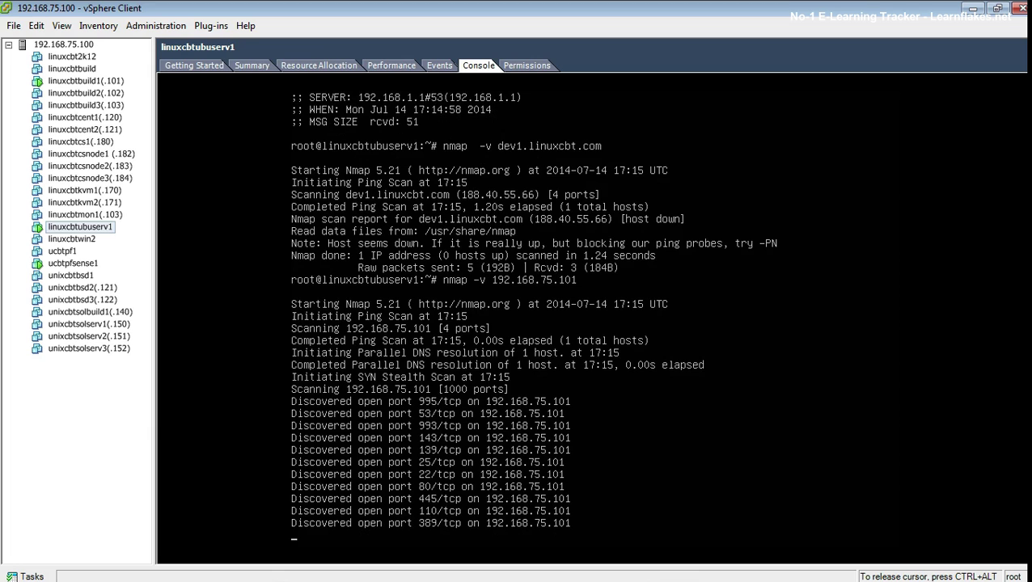
text(nmap  -v dev1.linuxcbt.com)
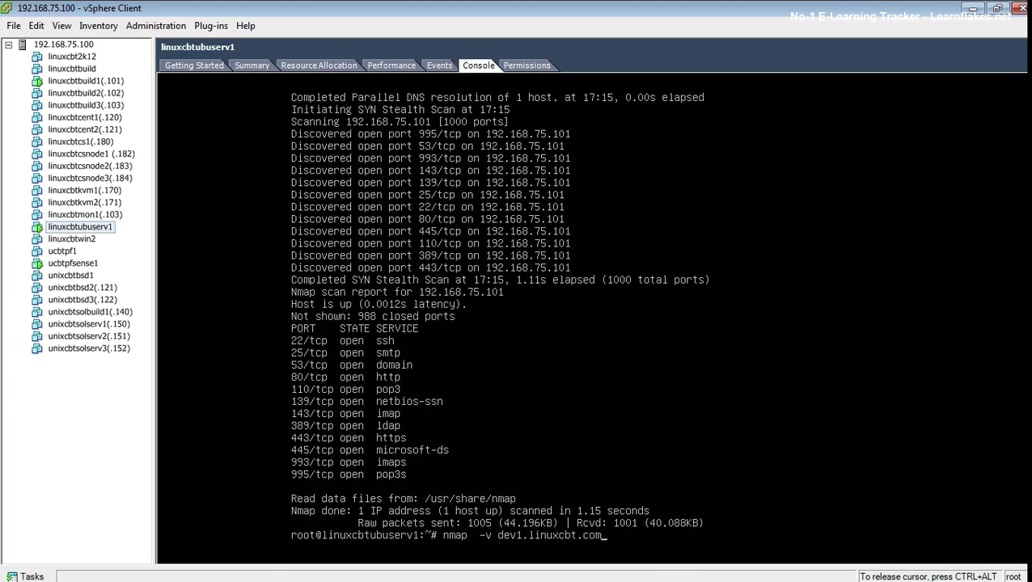
key(Return)
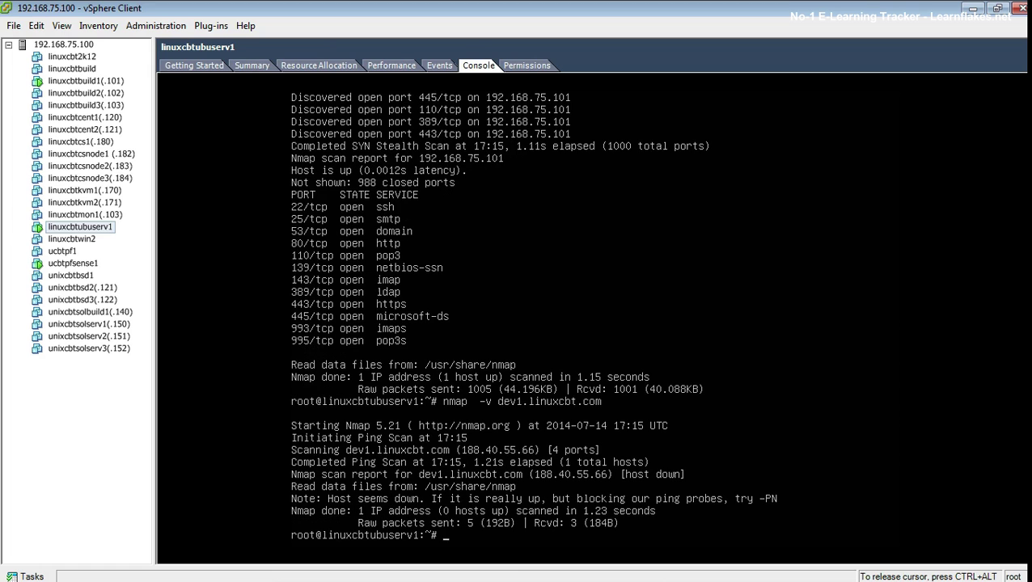
key(Up)
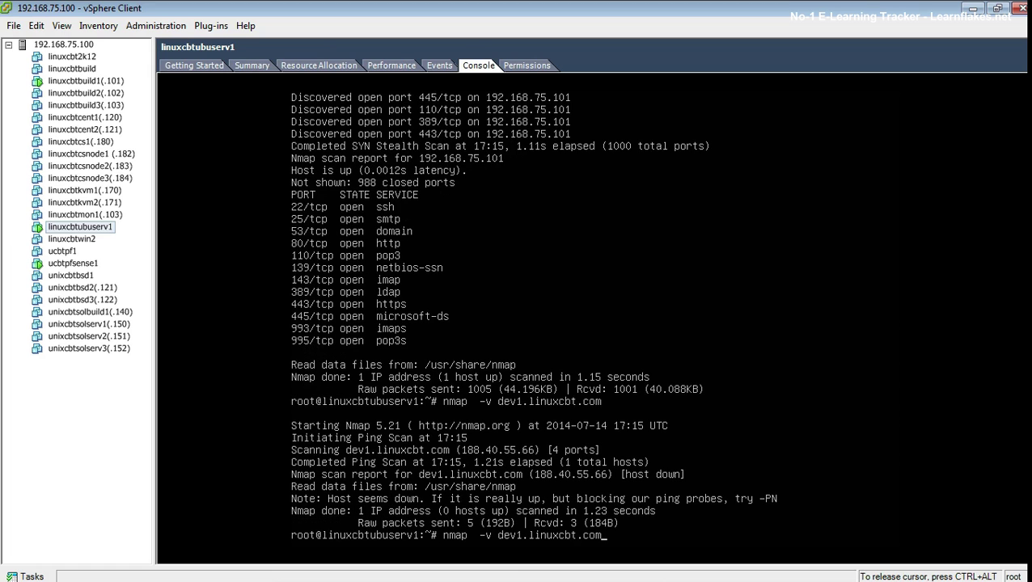
key(Down)
text(clear)
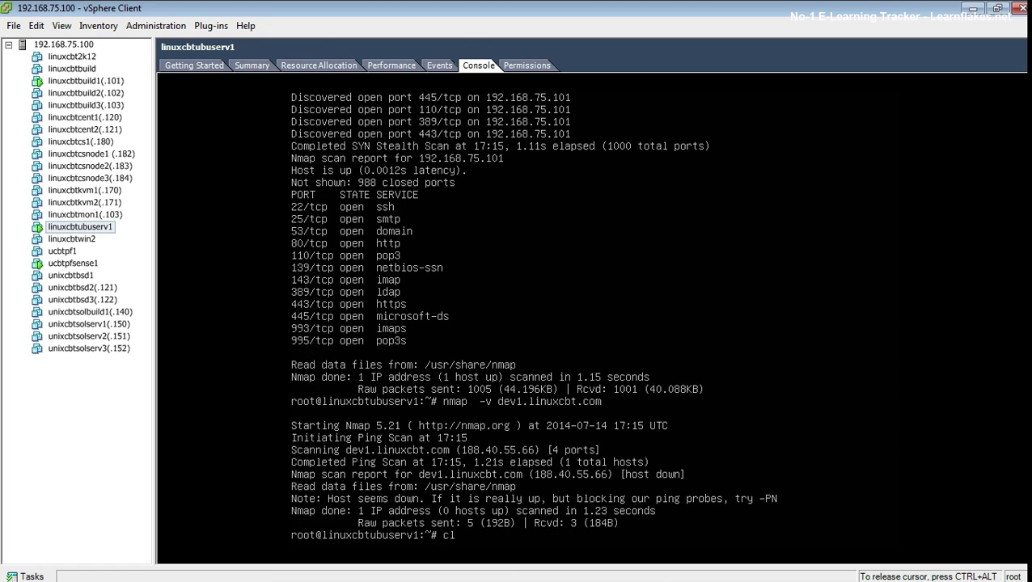
key(Return)
key(ctrl+alt)
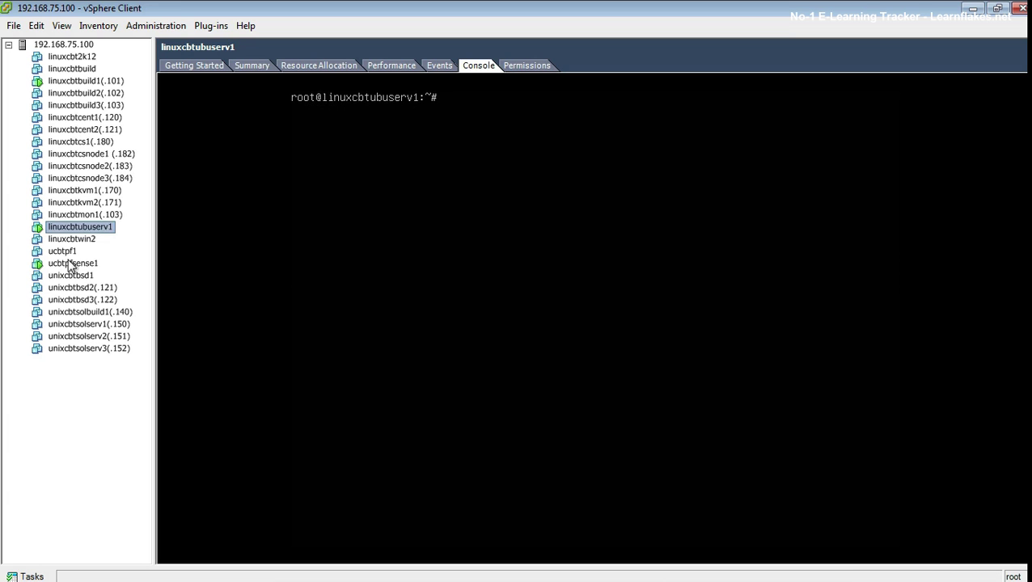
click(69, 264)
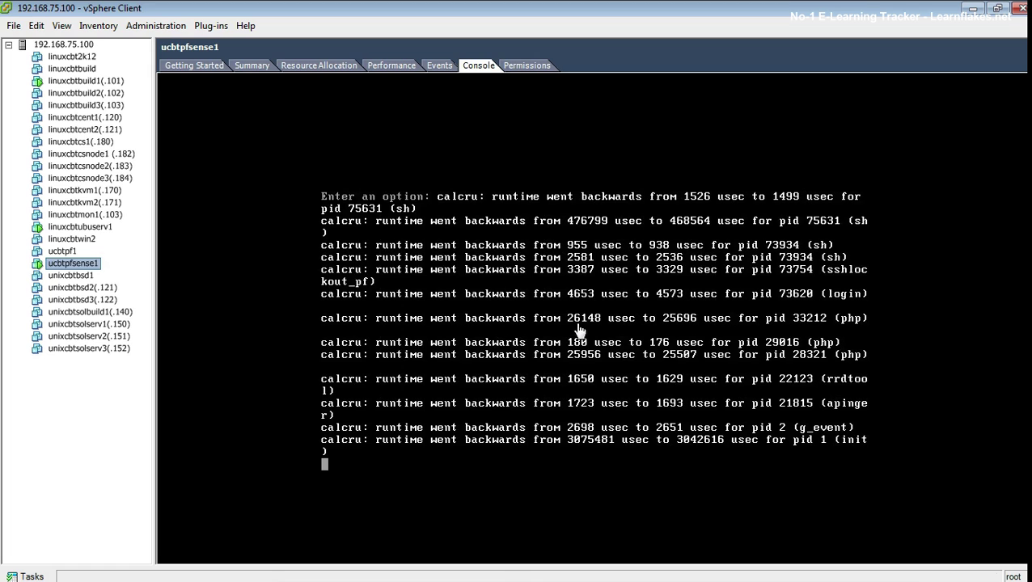
Step: Redraw the pfSense console menu listing WAN 192.168.75.3/24 and LAN 192.168.1.1/24
click(571, 327)
key(Return)
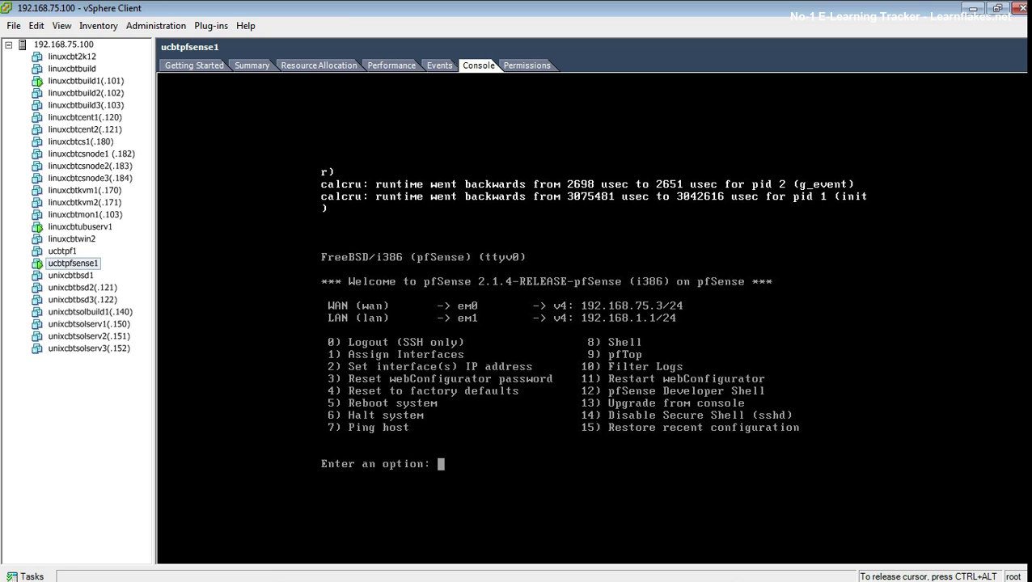
key(ctrl+alt)
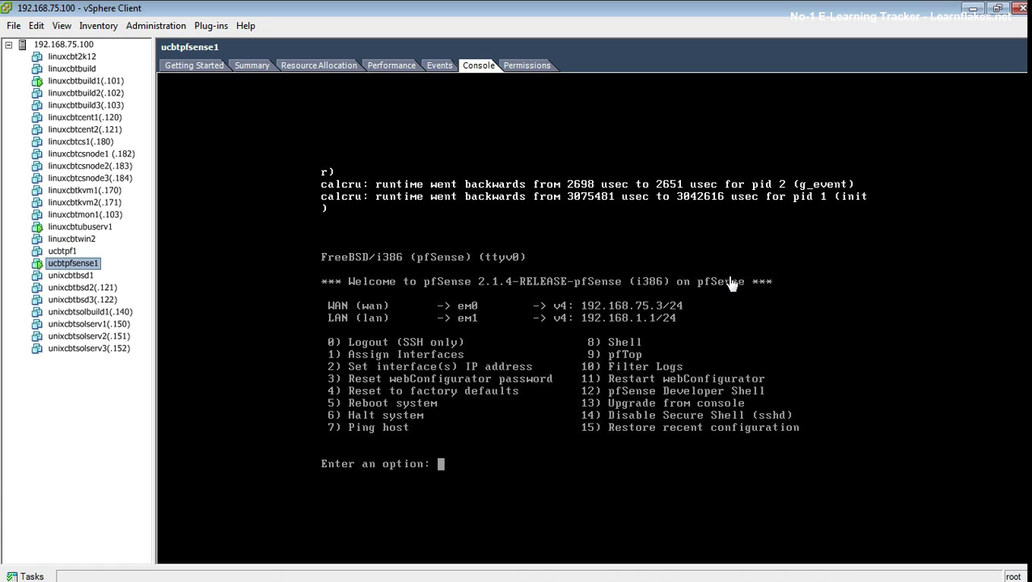